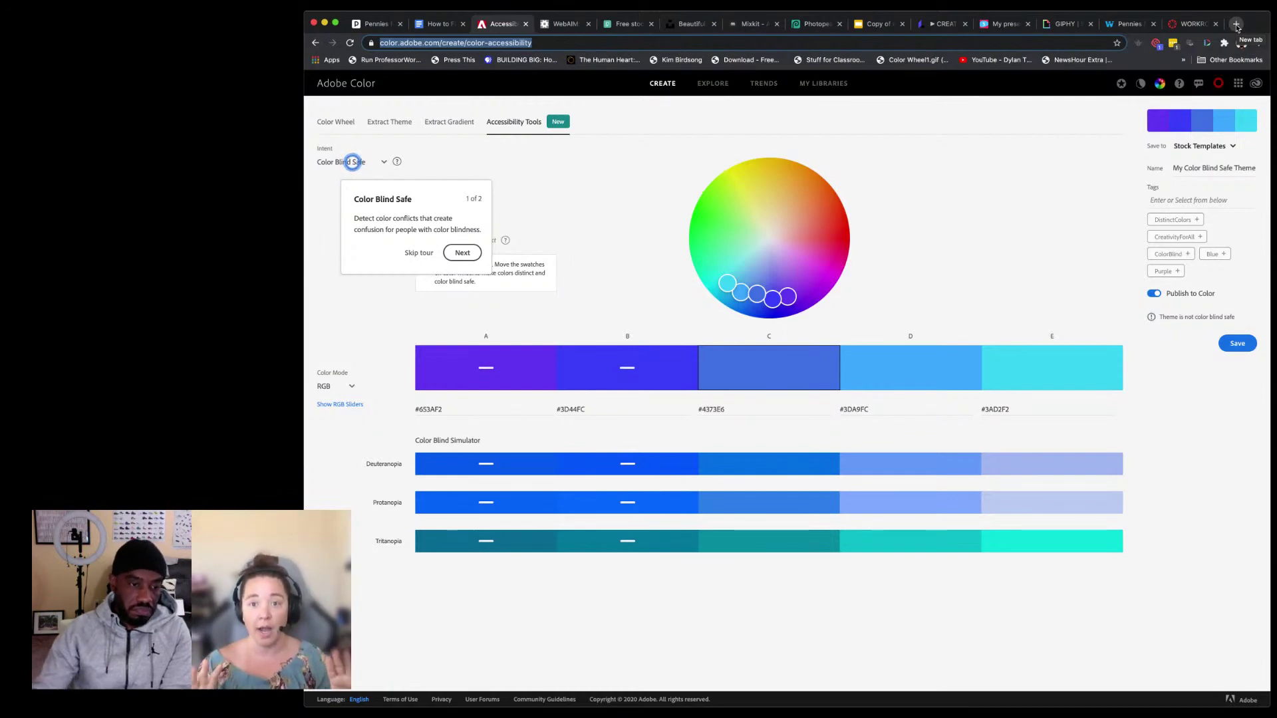
Step: Check the available intent options, and complete the Color Blind Safe tour through the Color Conflicts page
left_click(277, 329)
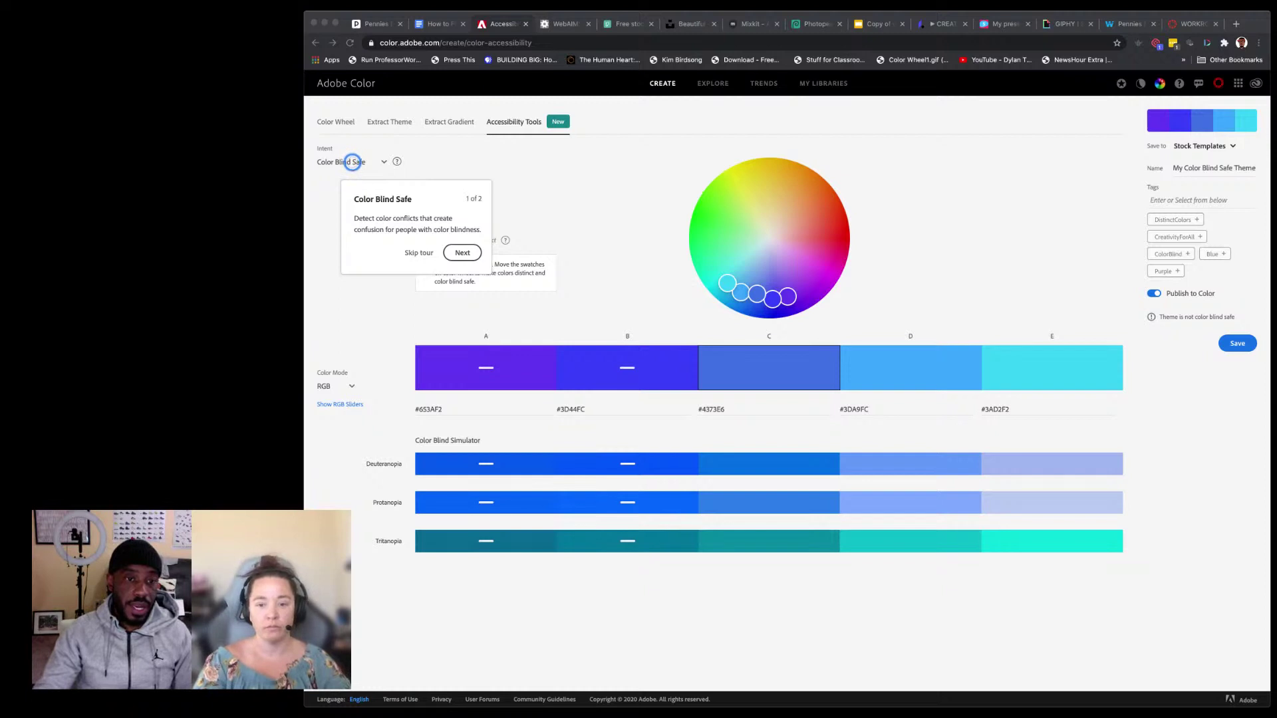
left_click(383, 164)
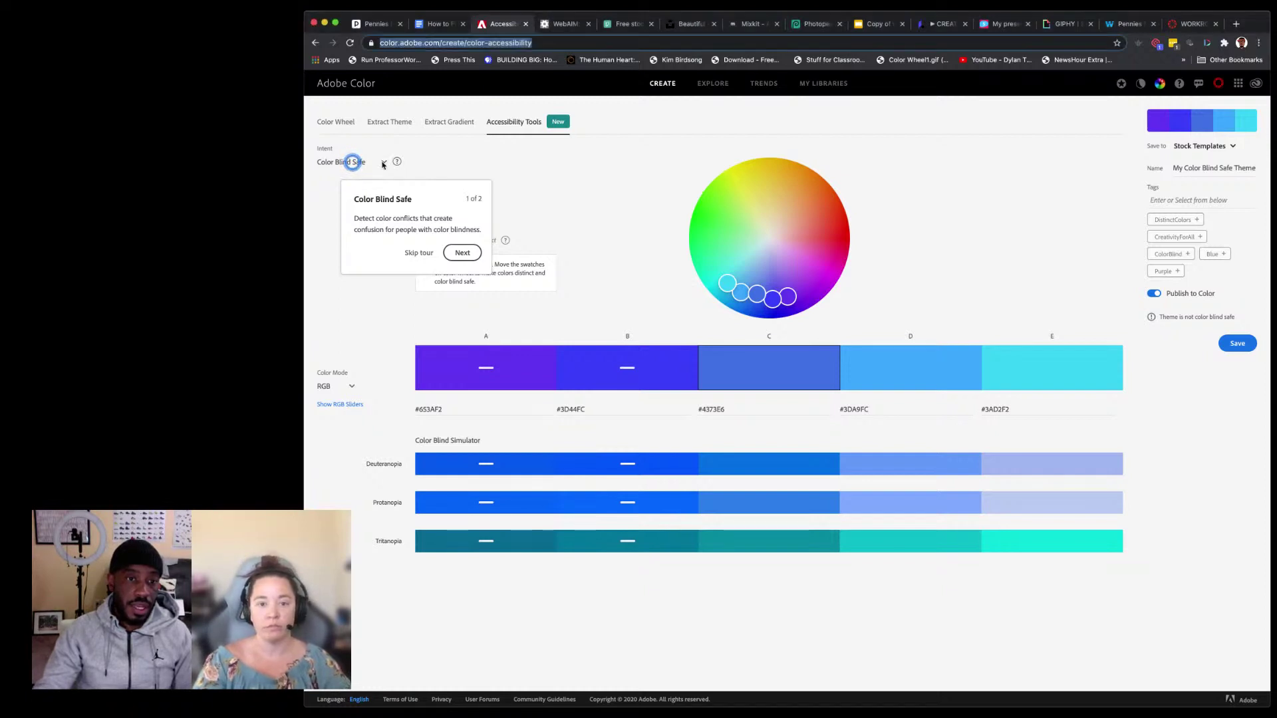
left_click(384, 164)
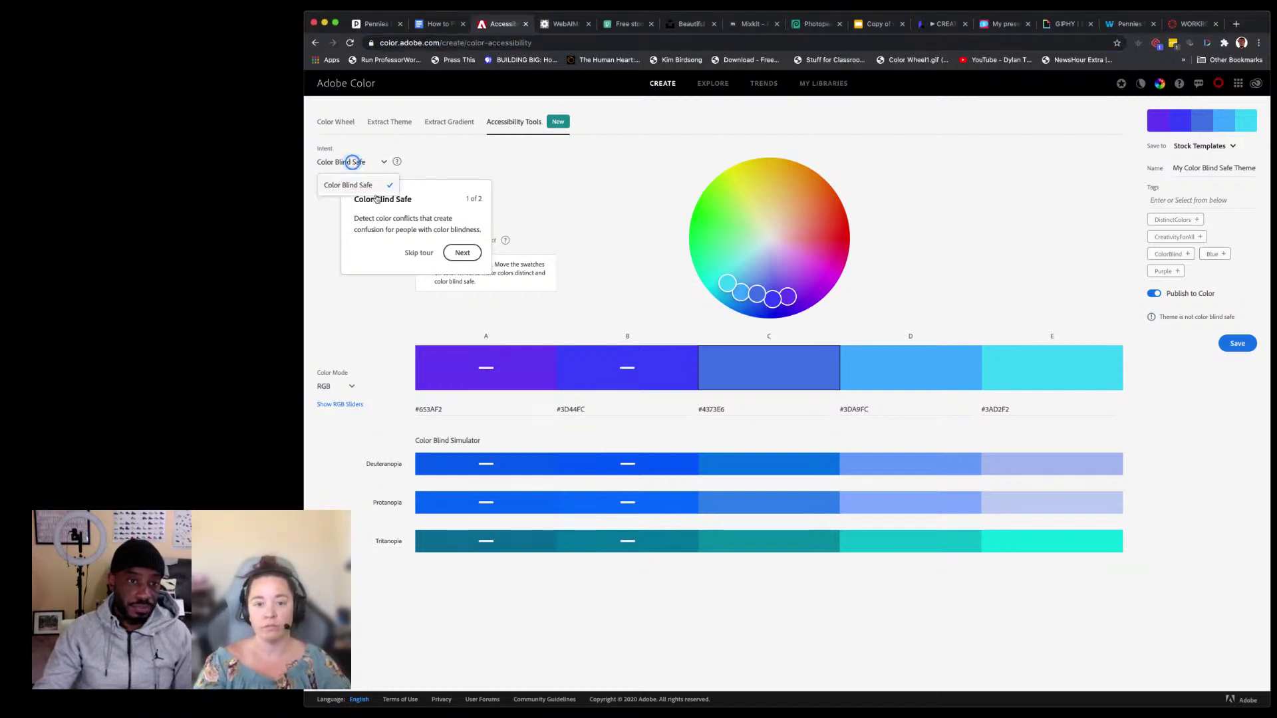
left_click(504, 174)
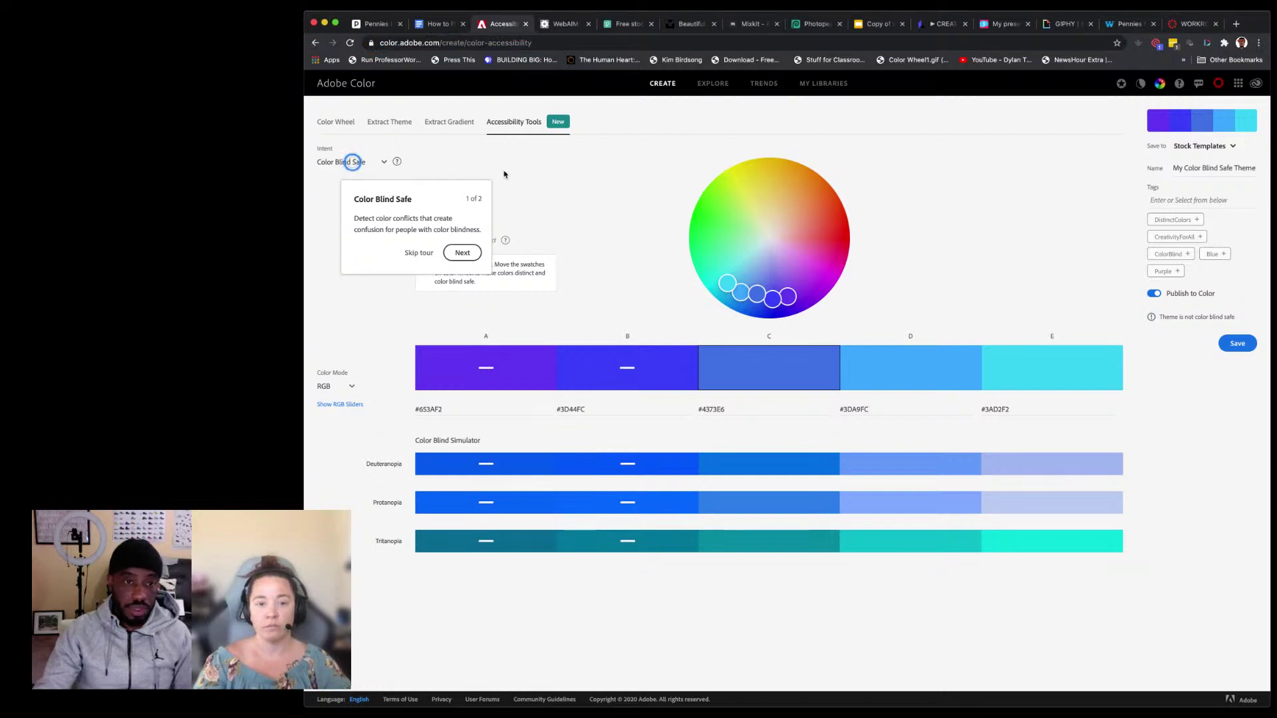
left_click(462, 253)
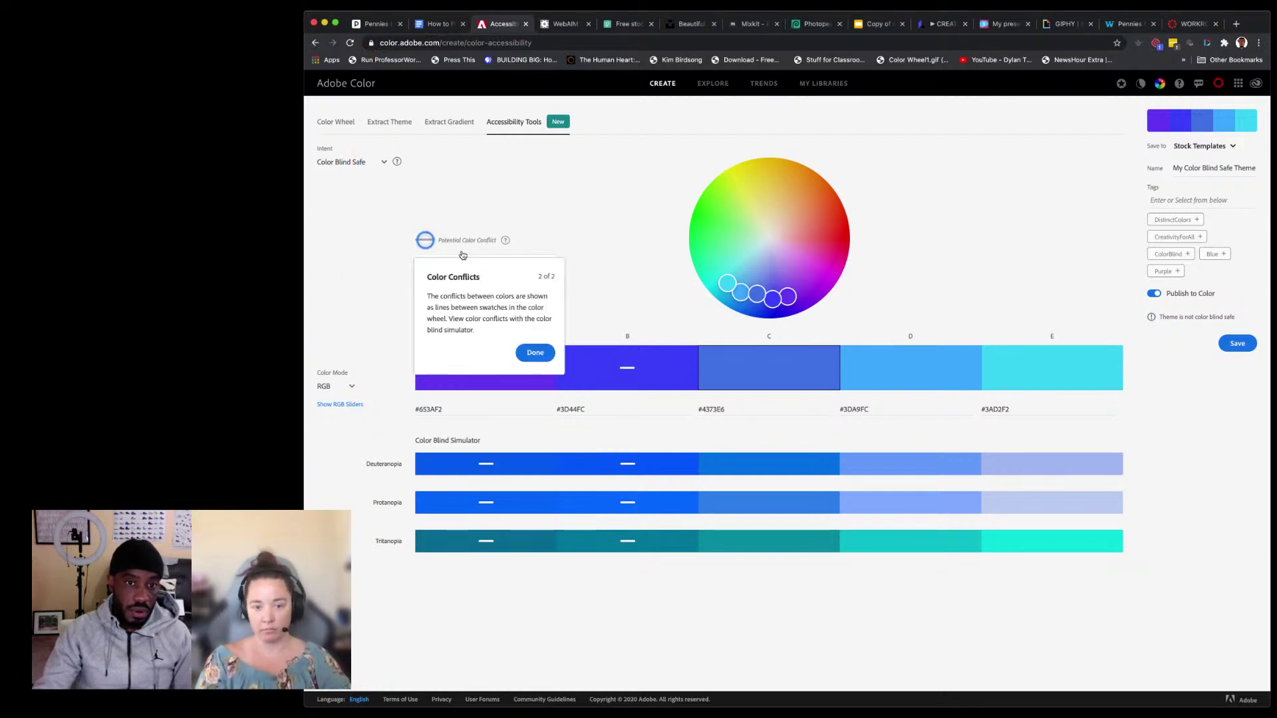
left_click(534, 353)
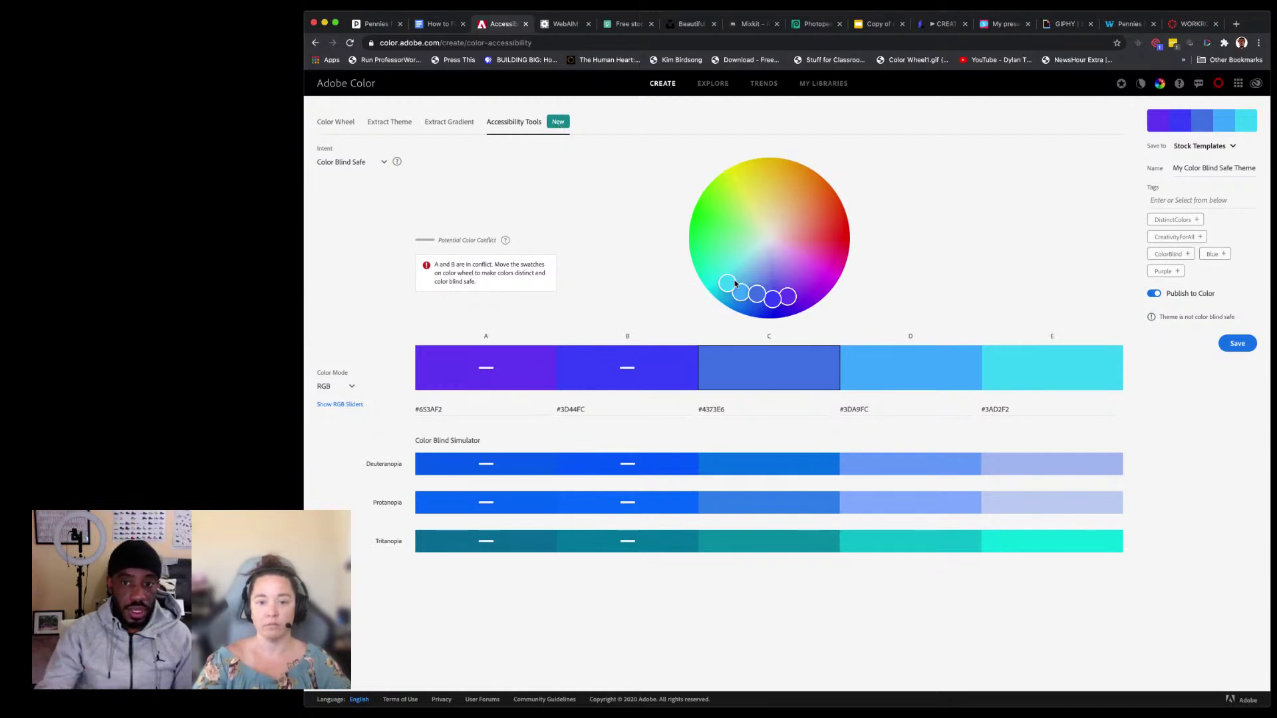
Step: Recolor swatches on the color wheel: E to pale pink #F4D2DF, B to coral #FF918A, A to magenta and D to pale yellow
left_click_drag(730, 283, 780, 240)
left_click_drag(772, 299, 806, 233)
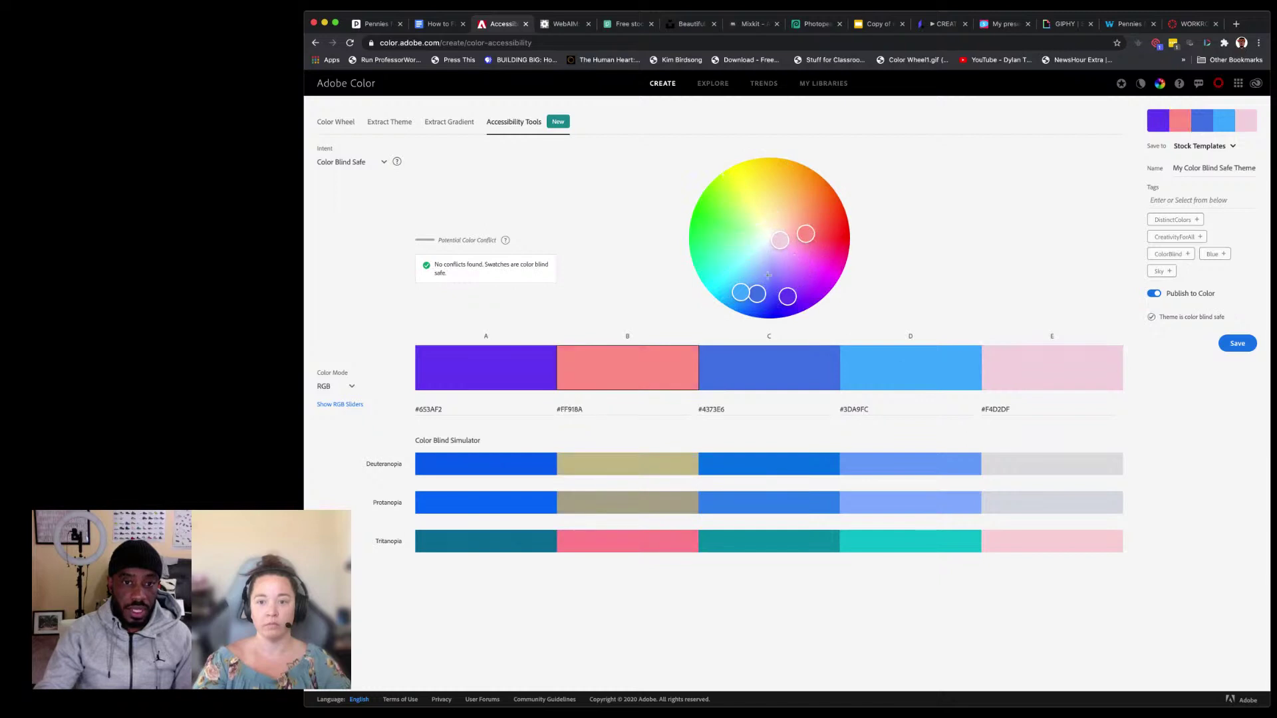
left_click_drag(741, 292, 735, 265)
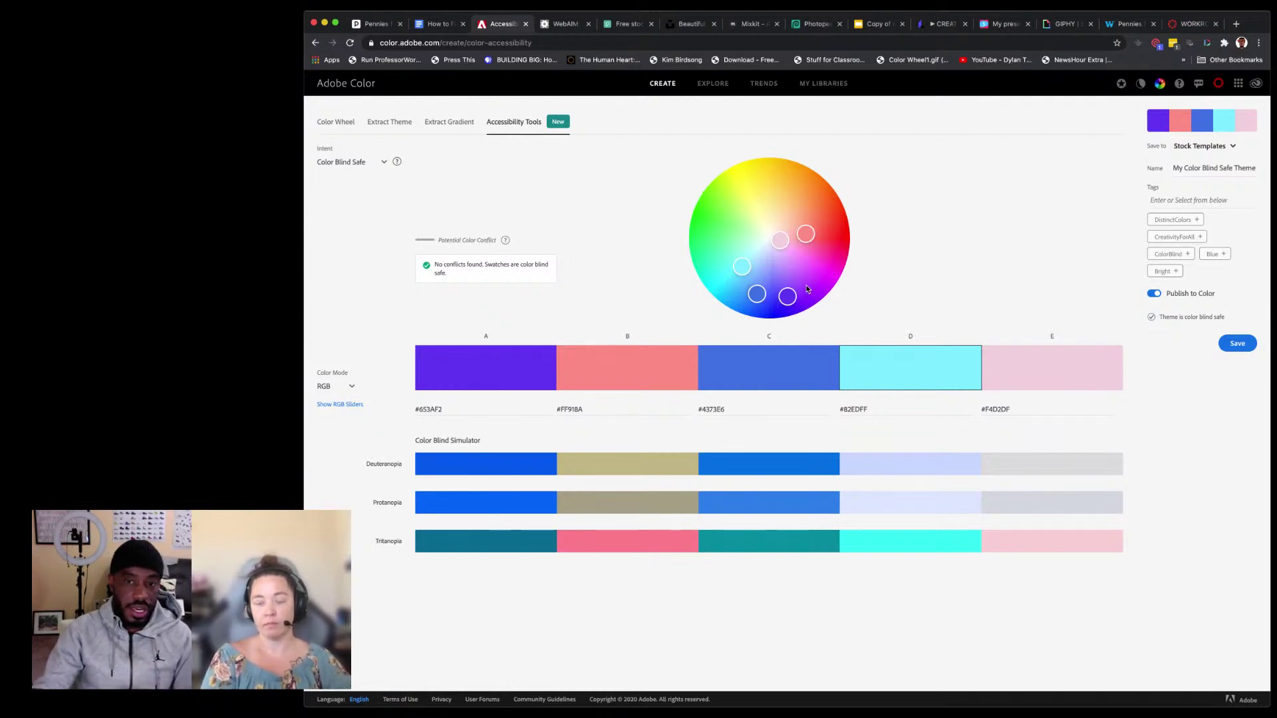
left_click_drag(788, 296, 826, 252)
left_click_drag(737, 261, 774, 206)
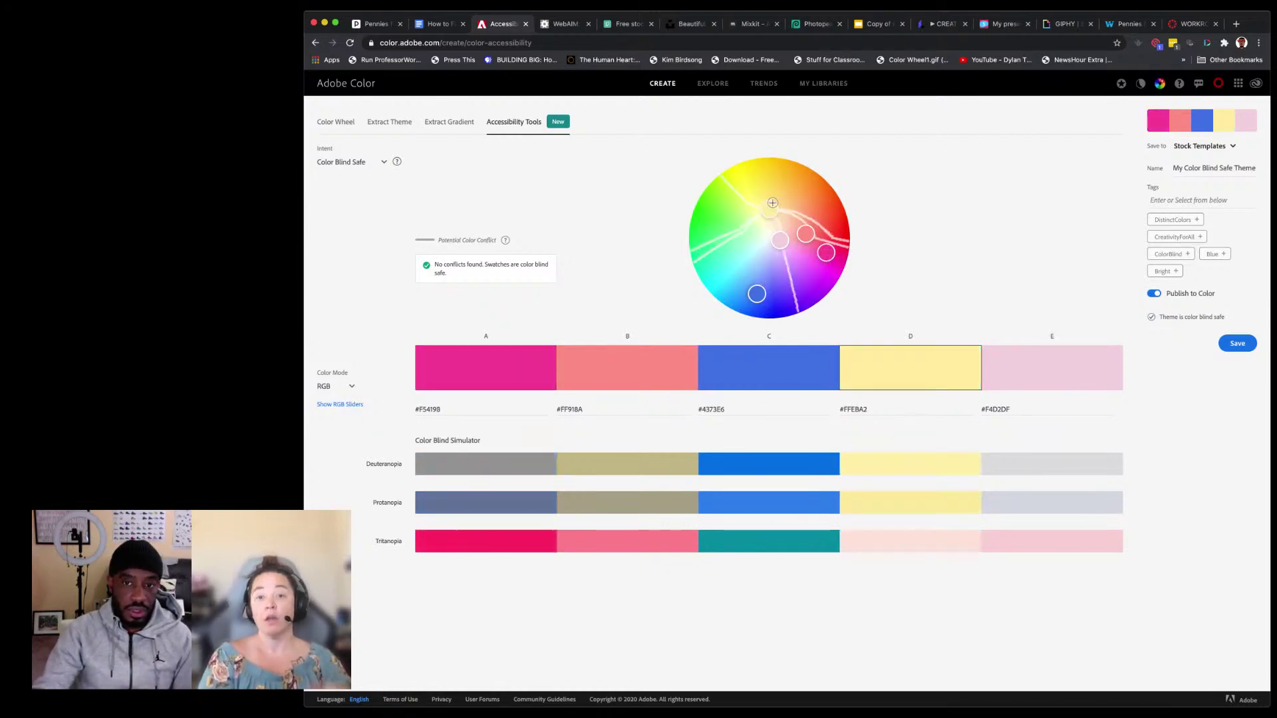
Step: Move swatch E to blue #56A2F5, swatch C to light blue #A0D2E9 and swatch D to mint #90FFD8 on the color wheel
mouse_move(757, 293)
left_mouse_down()
mouse_move(841, 260)
mouse_move(747, 288)
left_mouse_up()
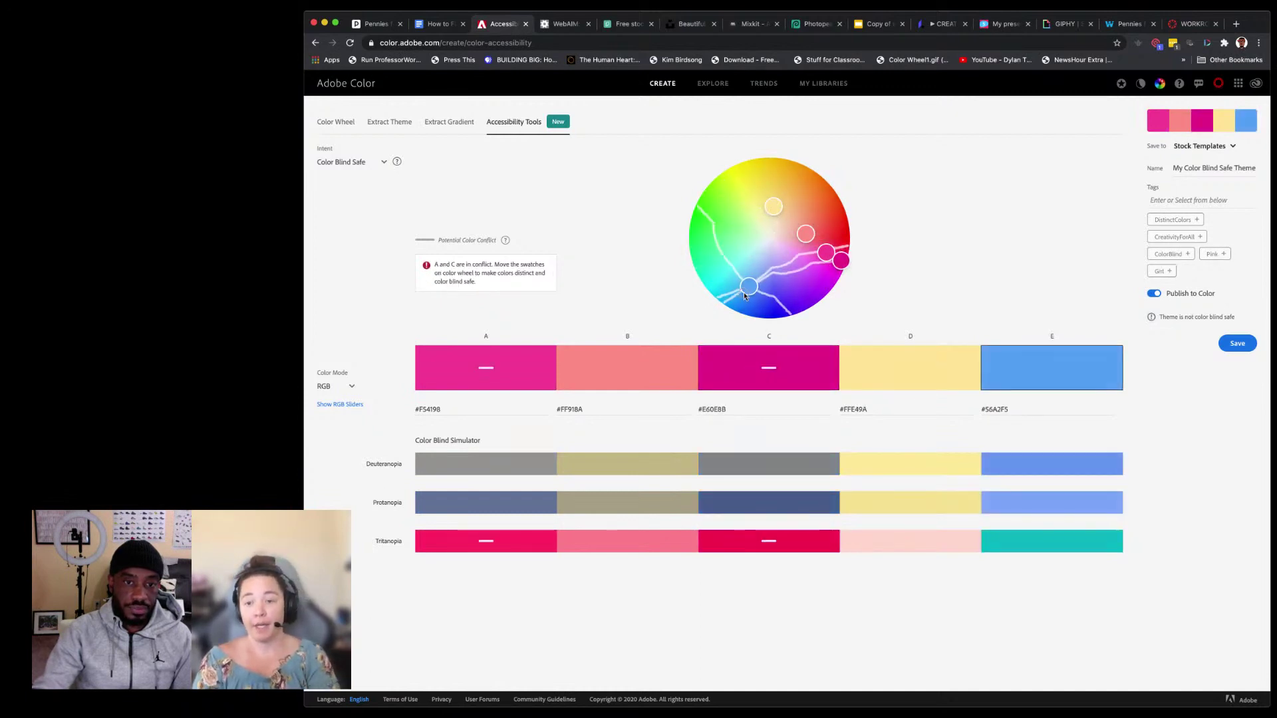
mouse_move(841, 260)
left_mouse_down()
mouse_move(808, 276)
mouse_move(753, 259)
left_mouse_up()
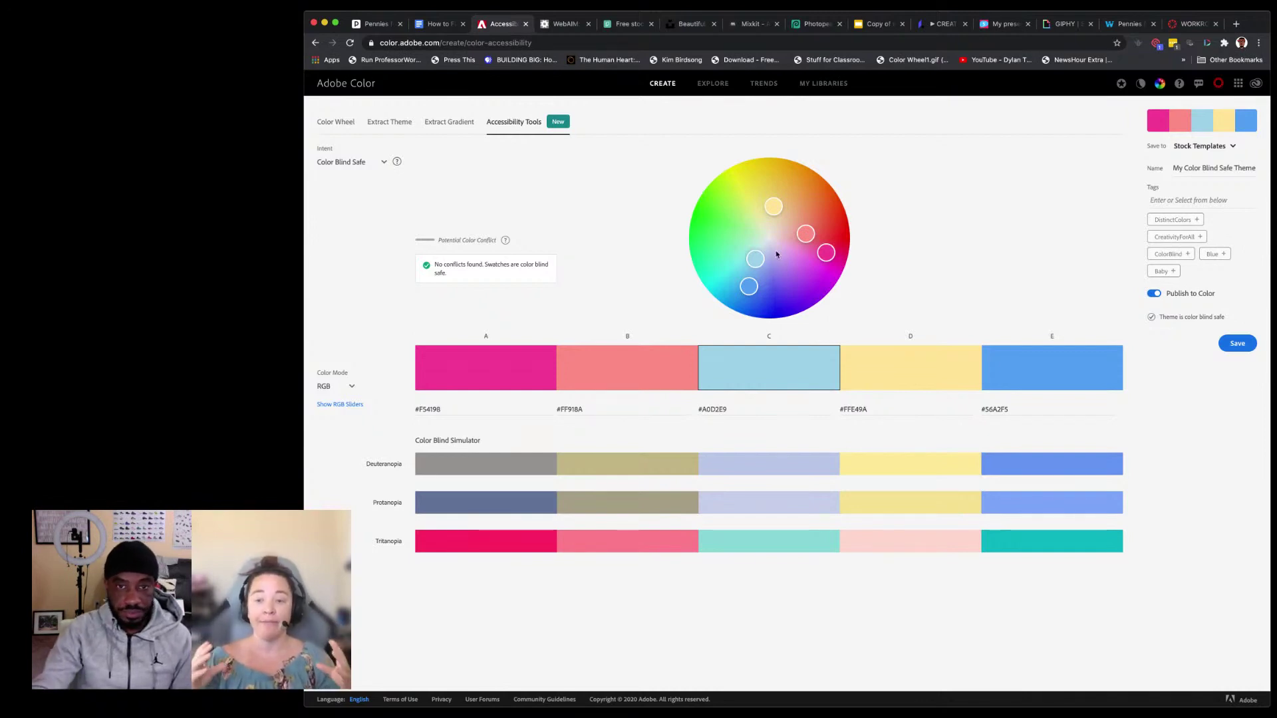
left_click_drag(772, 207, 730, 249)
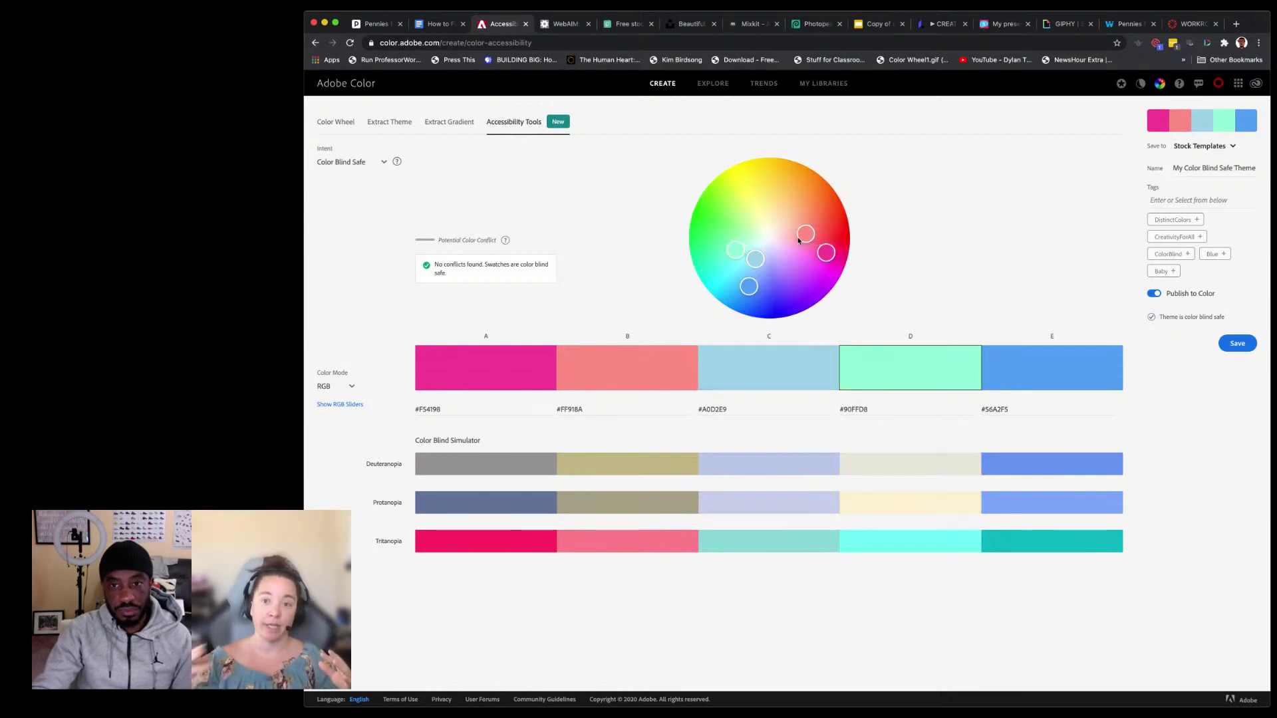
Step: Recolor swatch B to peach #FFB981, swatch D to pale yellow #FFF0B2 and swatch C to violet #7462EB on the wheel
mouse_move(805, 234)
left_mouse_down()
mouse_move(793, 268)
mouse_move(815, 240)
mouse_move(794, 209)
left_mouse_up()
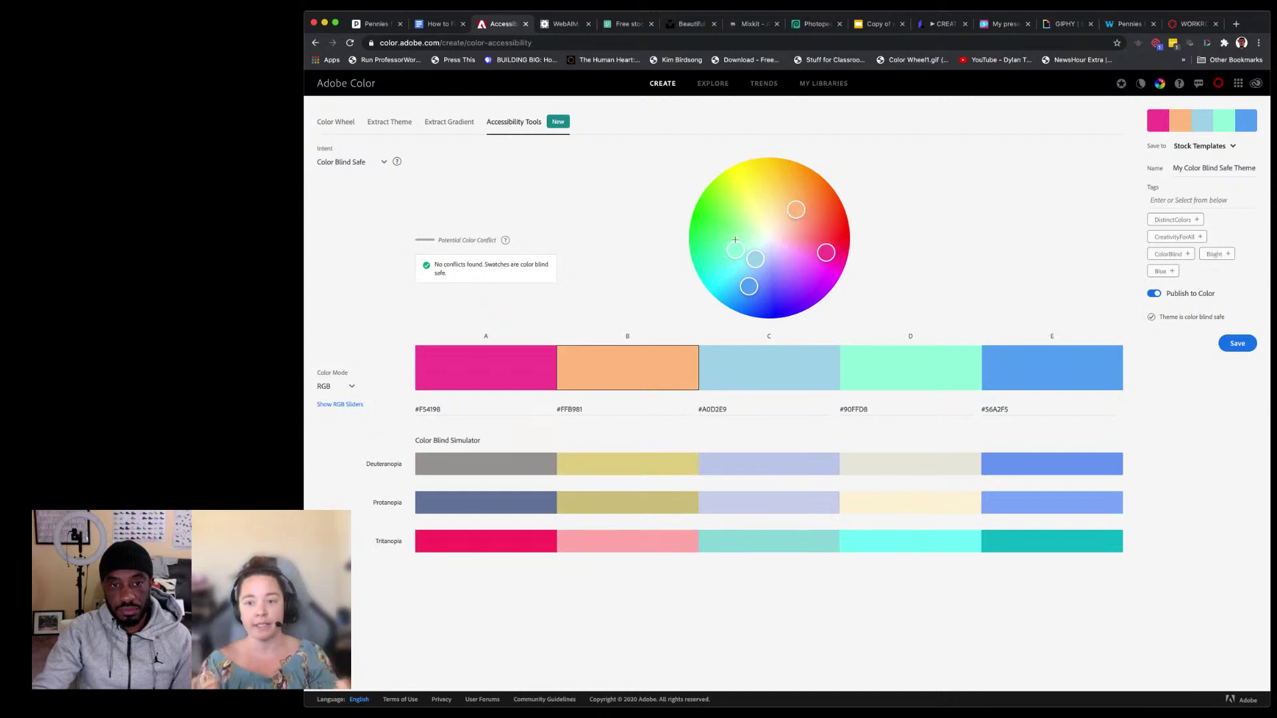
left_click_drag(735, 250, 768, 213)
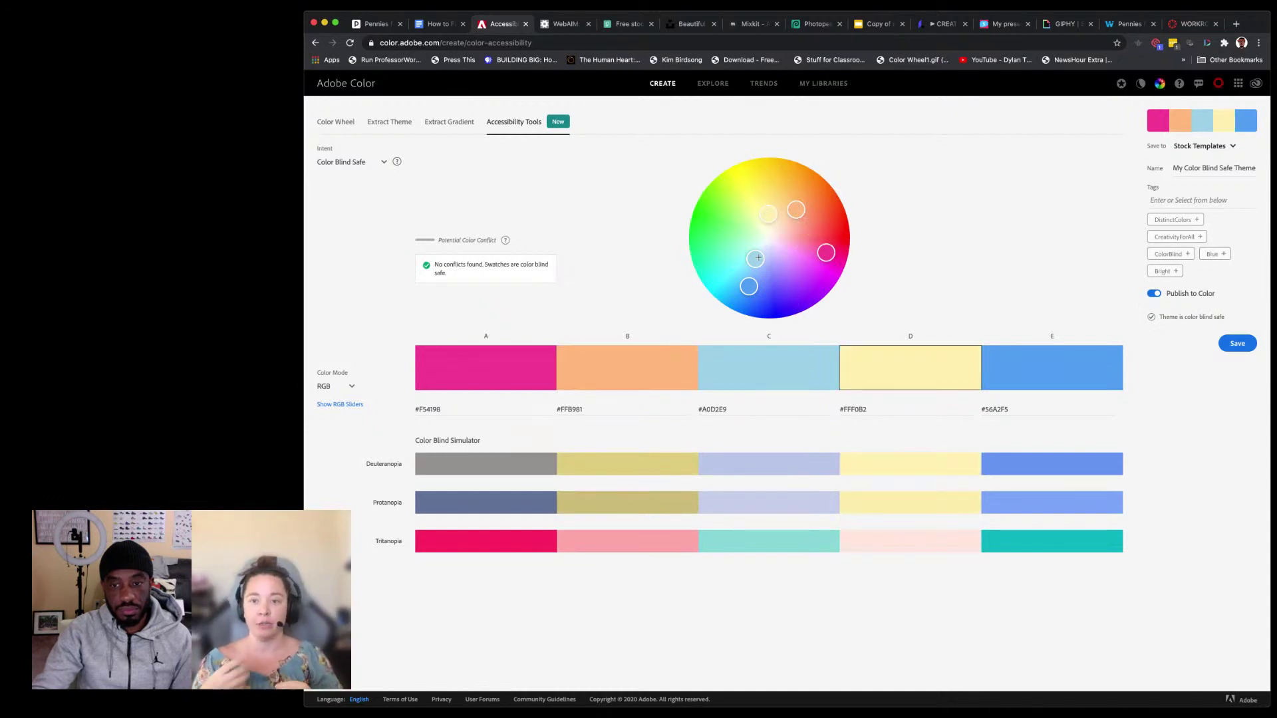
left_click_drag(755, 259, 779, 284)
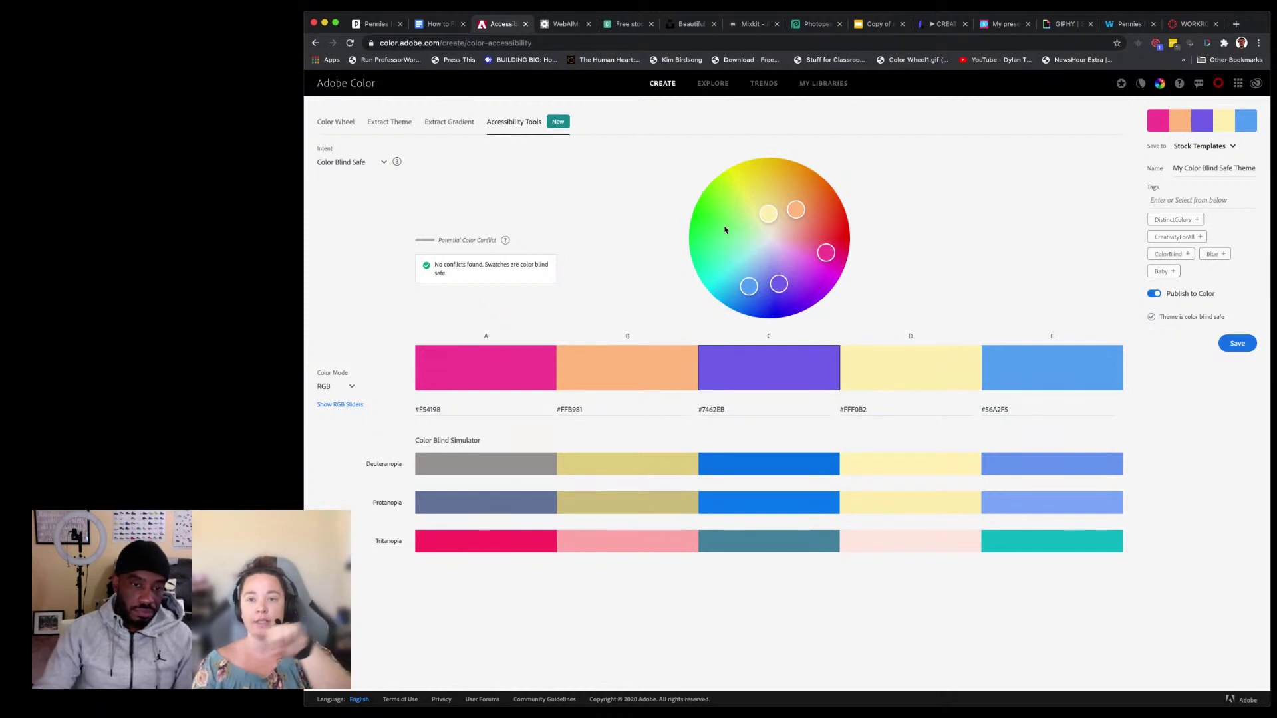
Step: Select swatch B's hex code, and save the color blind safe theme to My Library
left_click(567, 410)
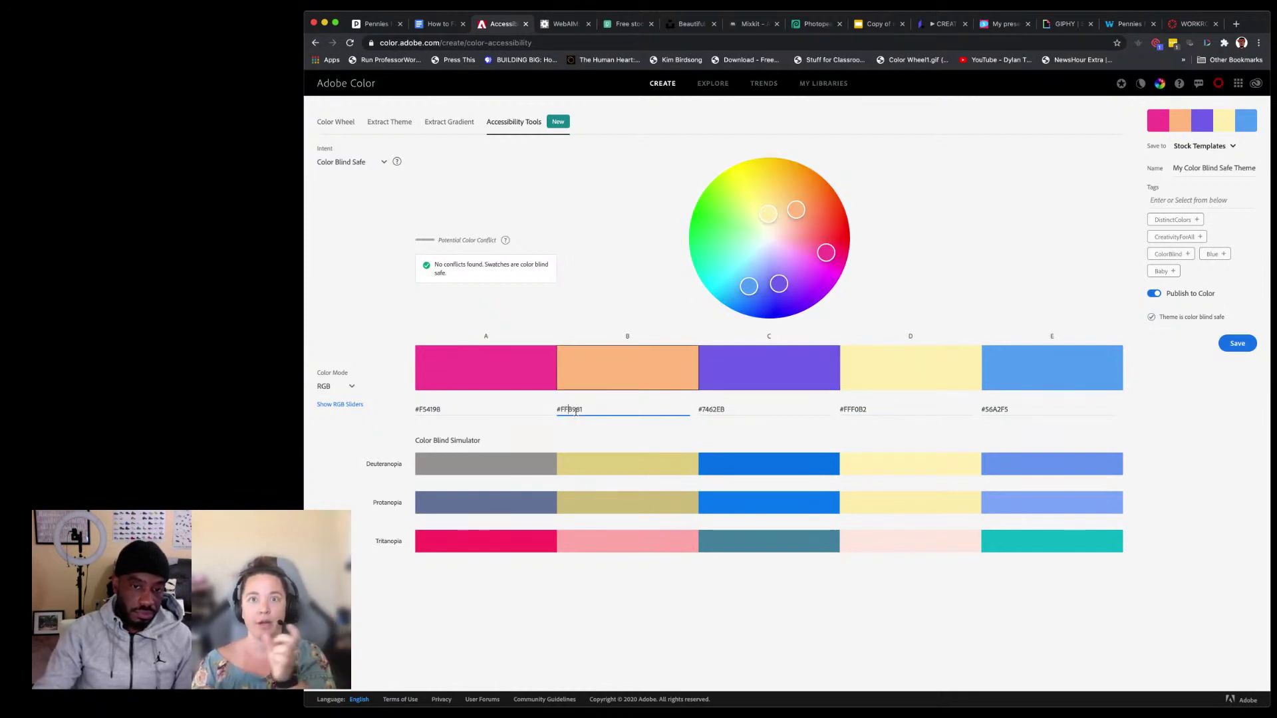
double_click(570, 409)
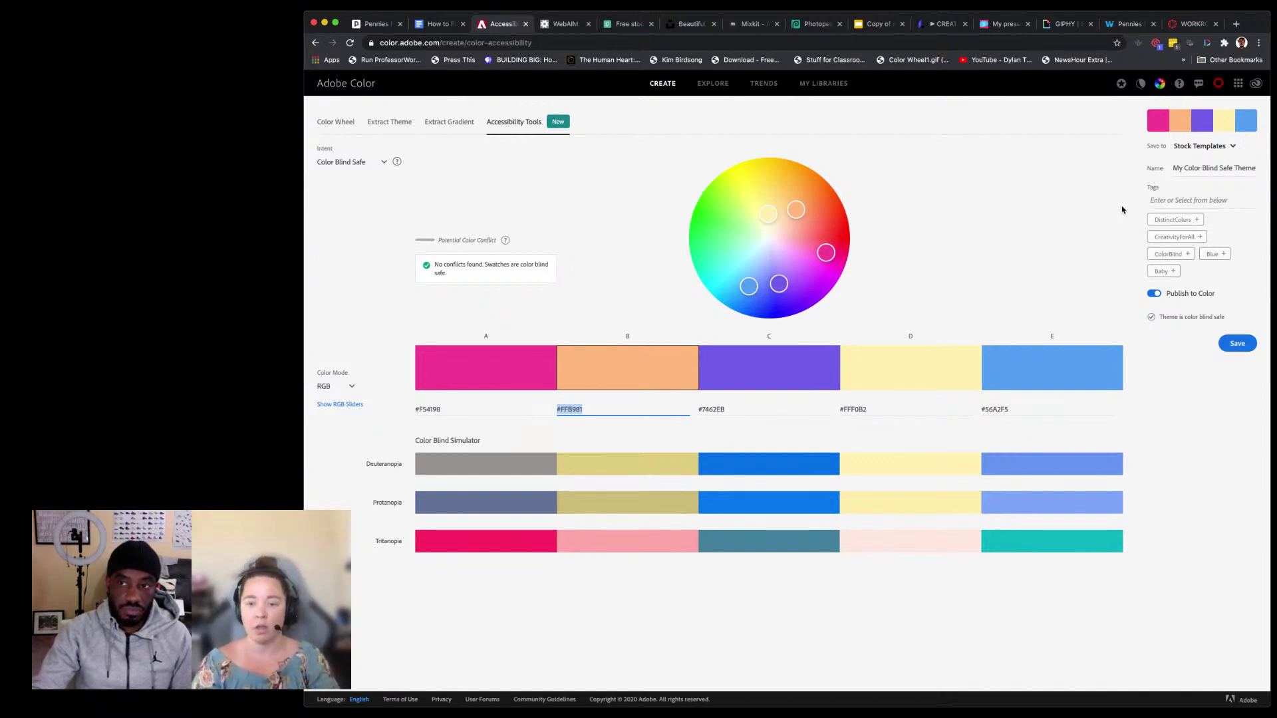
left_click(1217, 149)
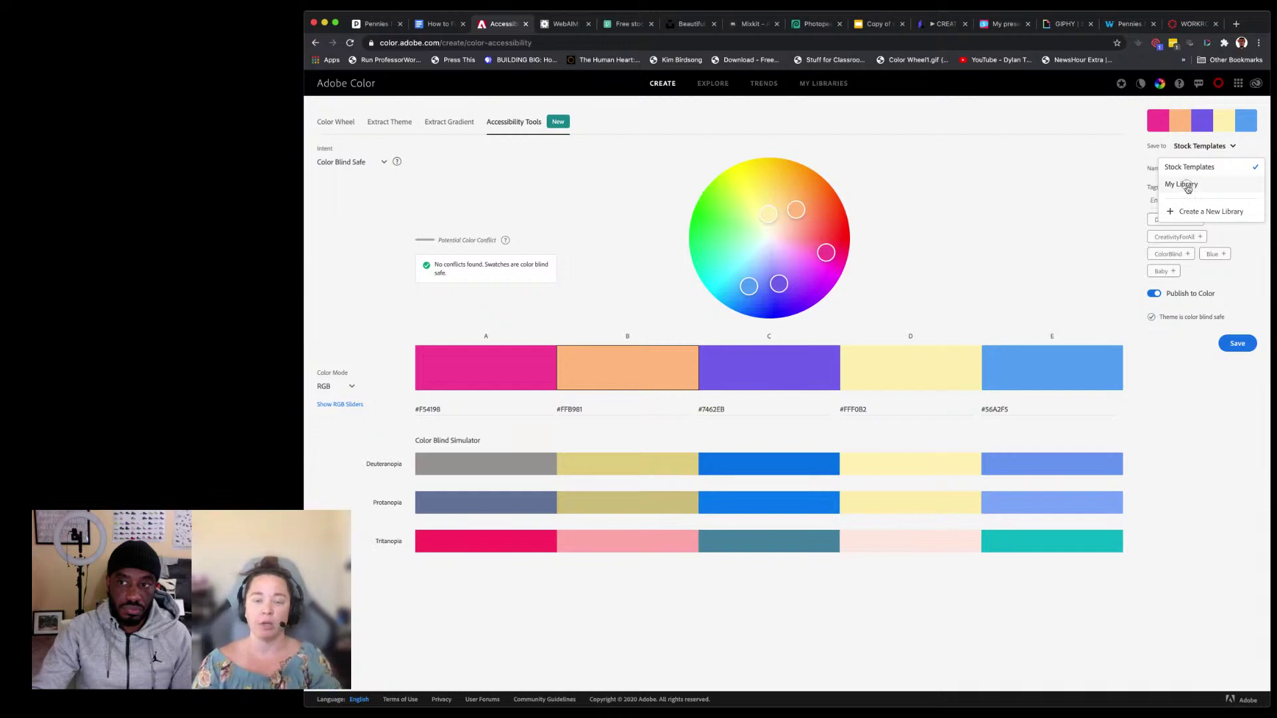
left_click(1187, 187)
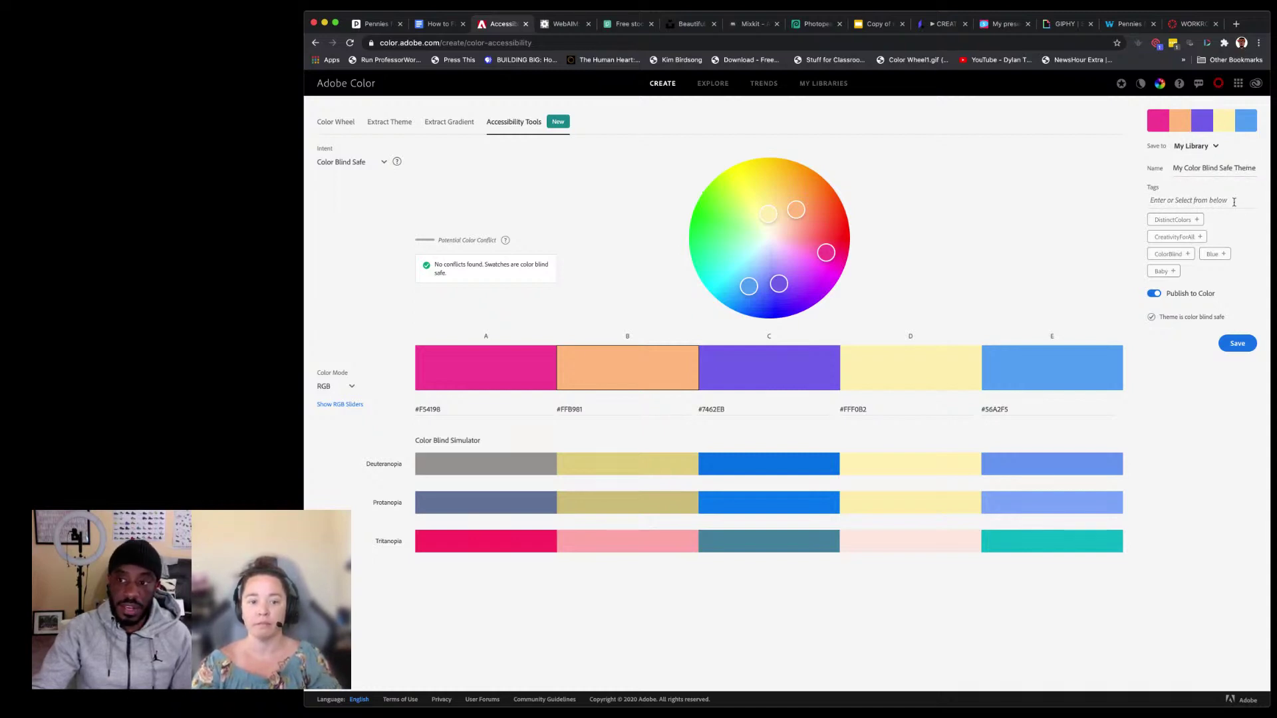
left_click(1238, 342)
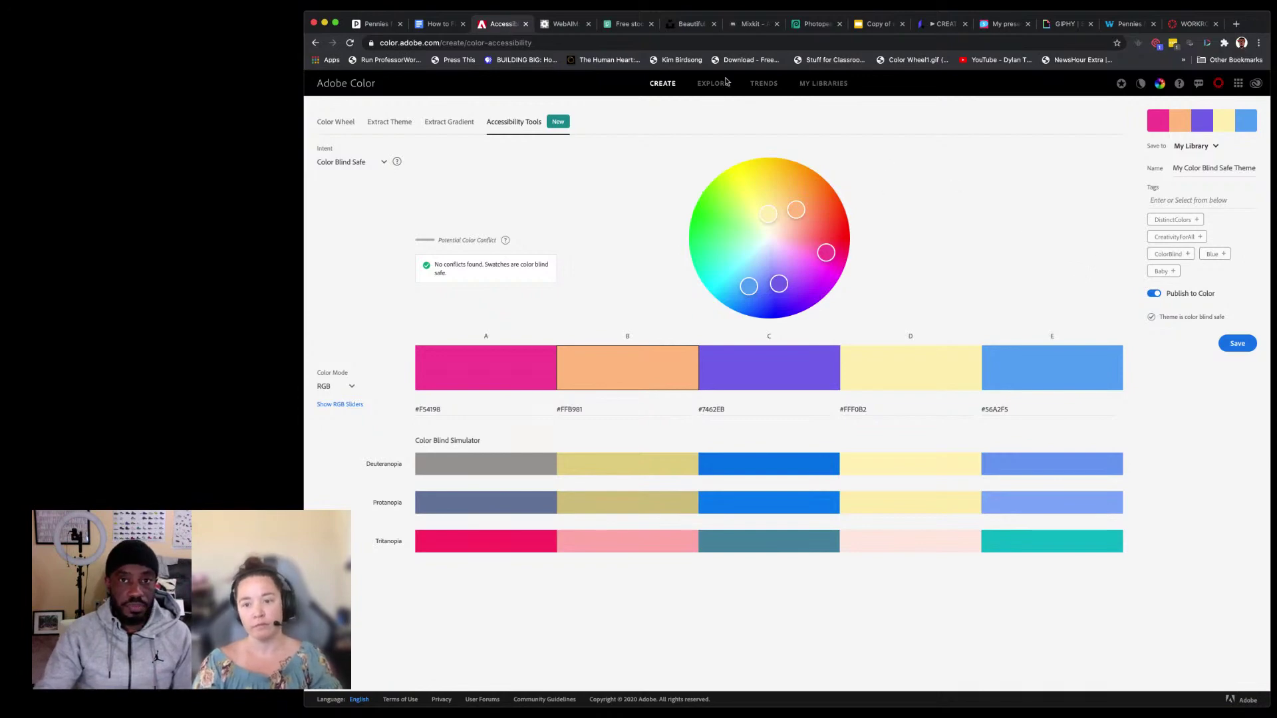
Step: Switch to the WebAIM Contrast Checker and set the foreground color to dark blue #00005C and the background to gray #8C8C8C
left_click(559, 24)
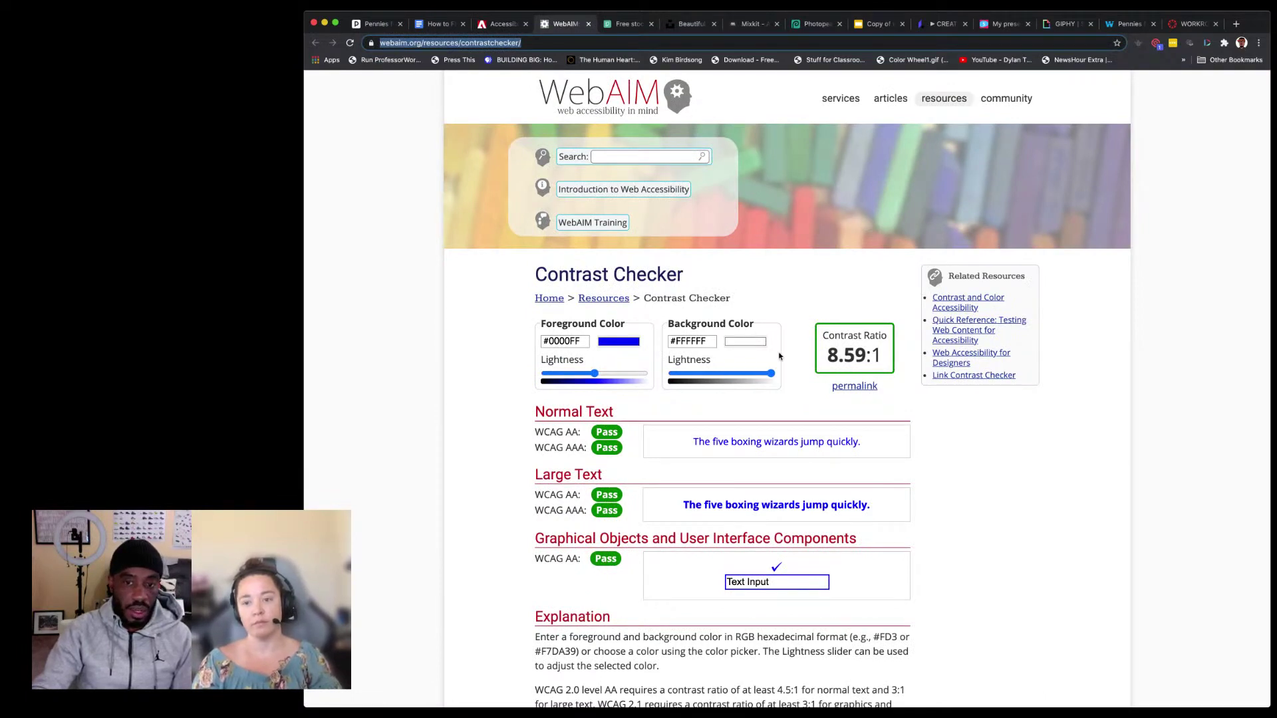
mouse_move(768, 375)
left_mouse_down()
mouse_move(706, 373)
mouse_move(776, 377)
left_mouse_up()
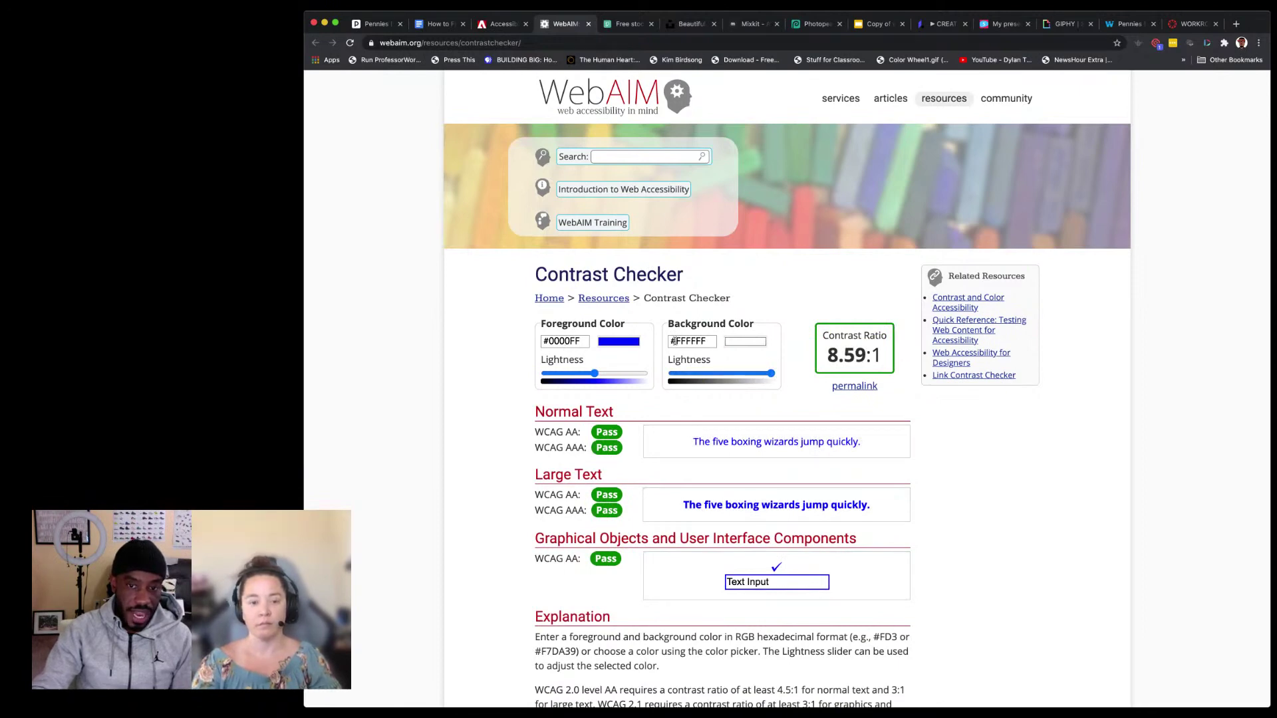
left_click_drag(595, 373, 563, 374)
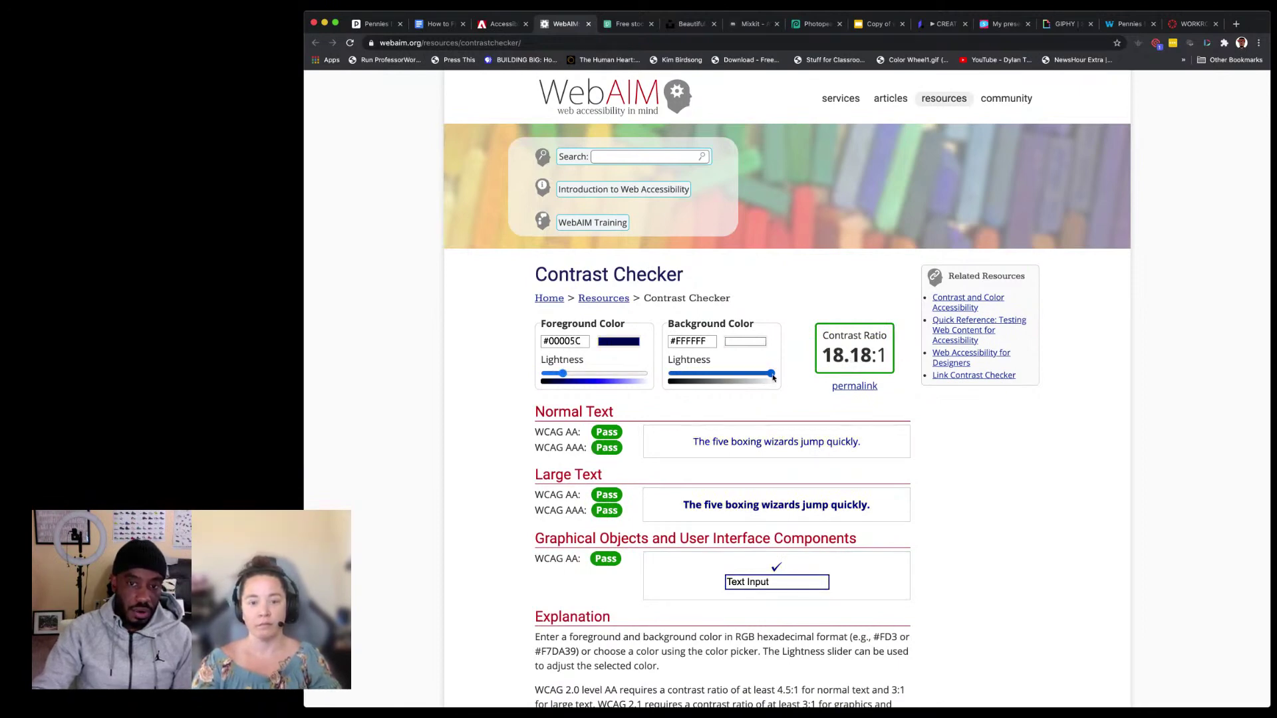
left_click_drag(773, 377, 728, 379)
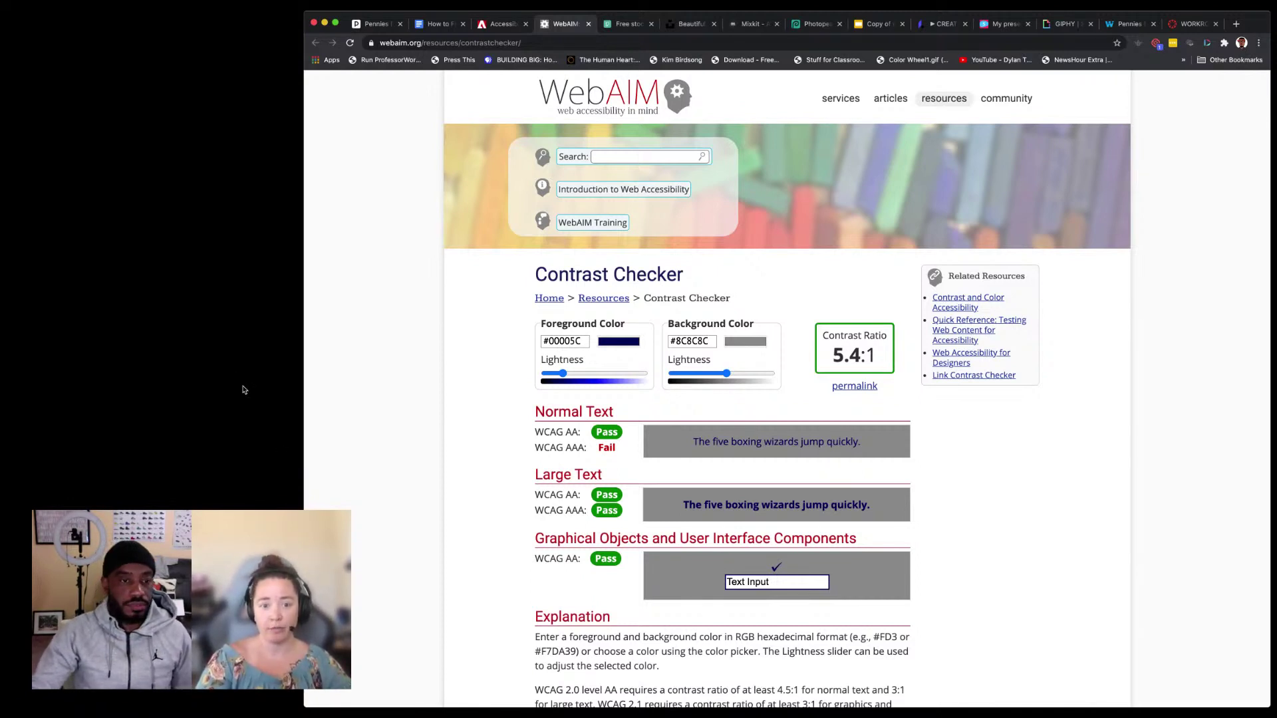
left_click(268, 353)
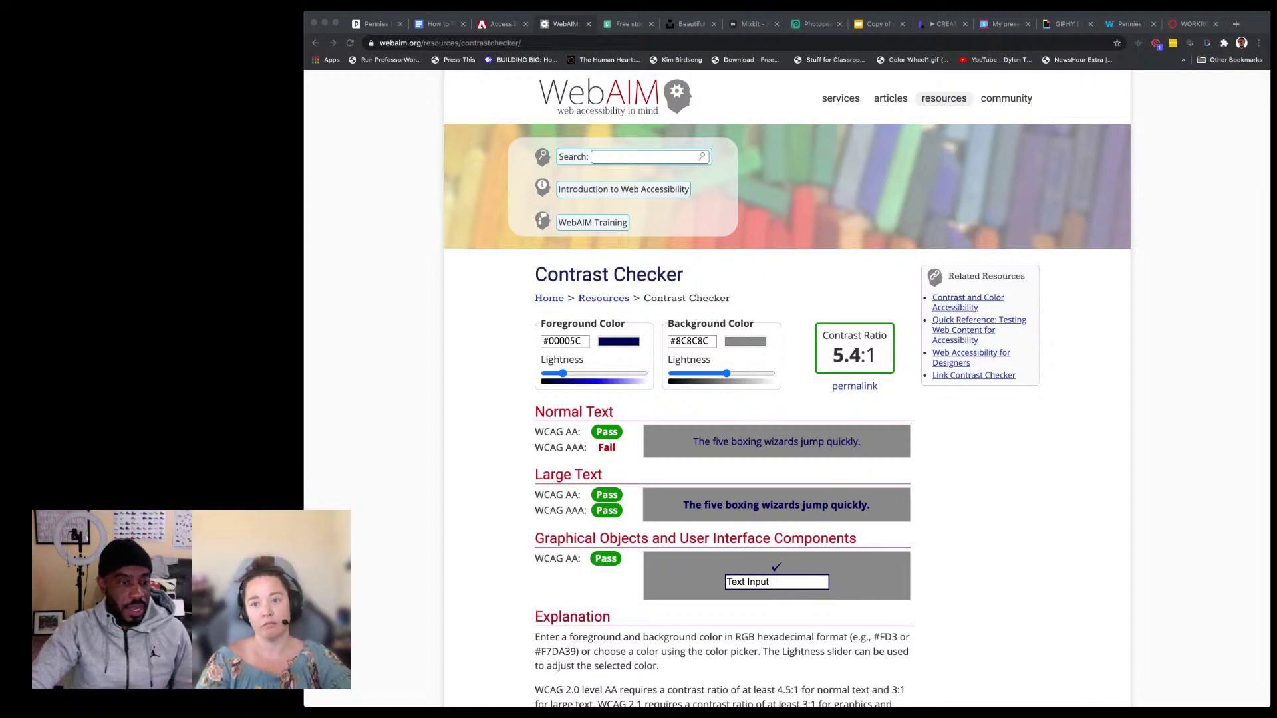
Step: Switch to the Pexels site and look through the trending free stock photos, returning to the start of the page
left_click(625, 24)
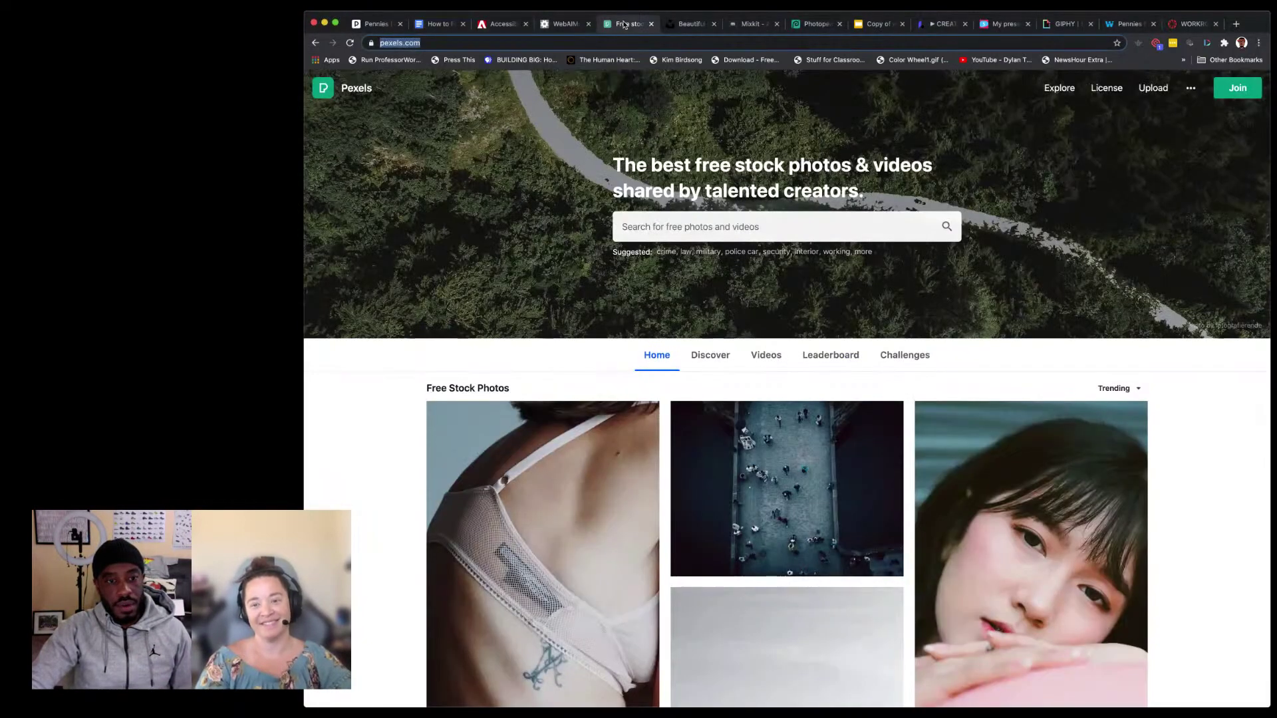
left_click(269, 261)
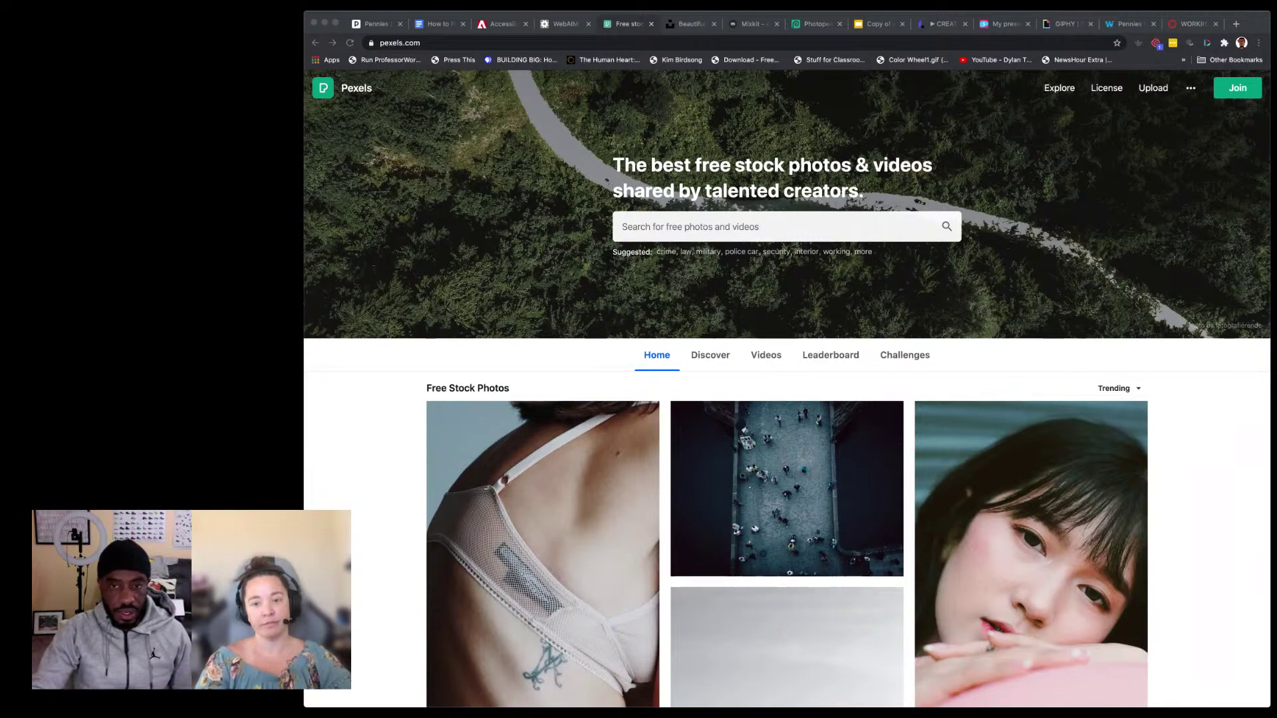
scroll(787, 389, "down", 6)
scroll(787, 406, "down", 13)
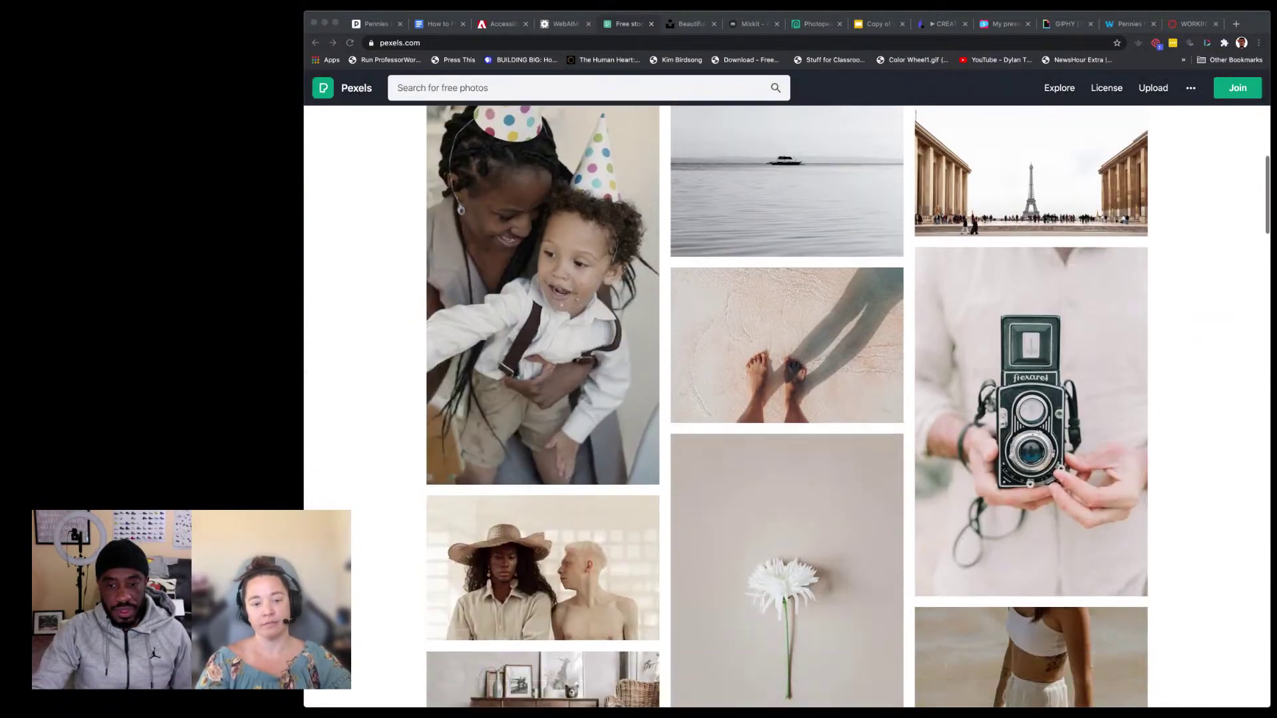
scroll(787, 405, "down", 8)
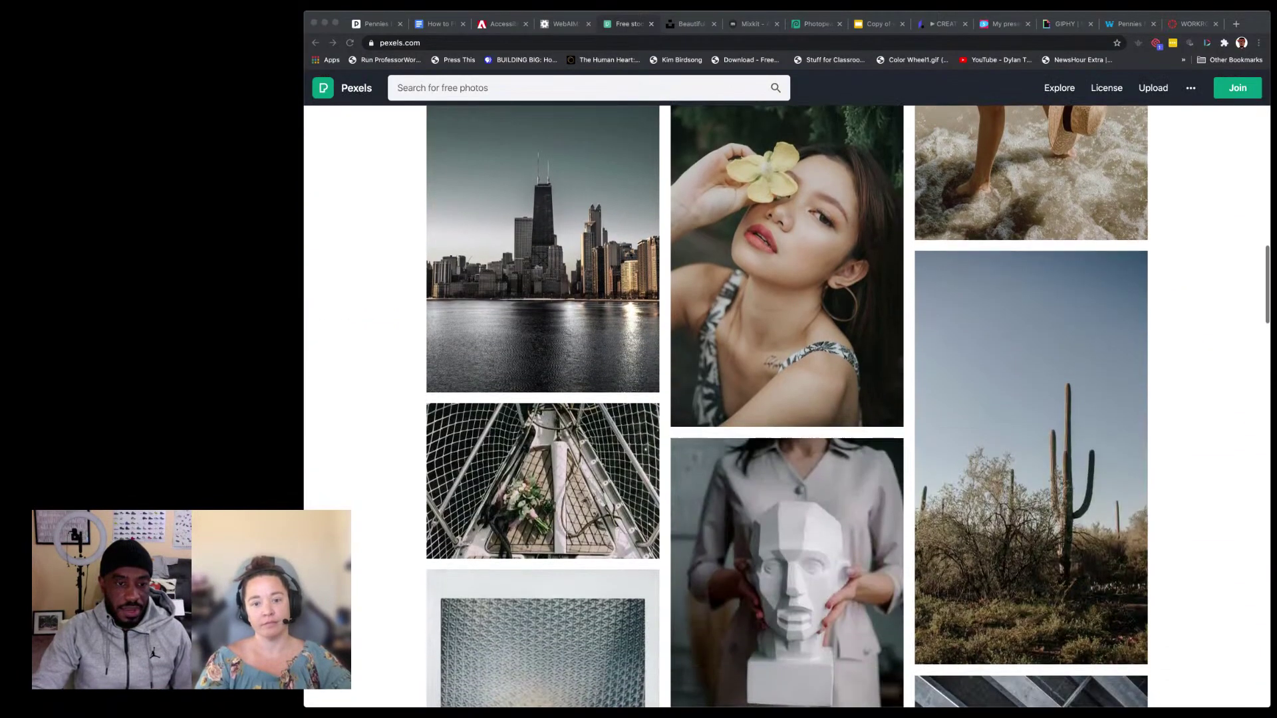
scroll(787, 406, "down", 11)
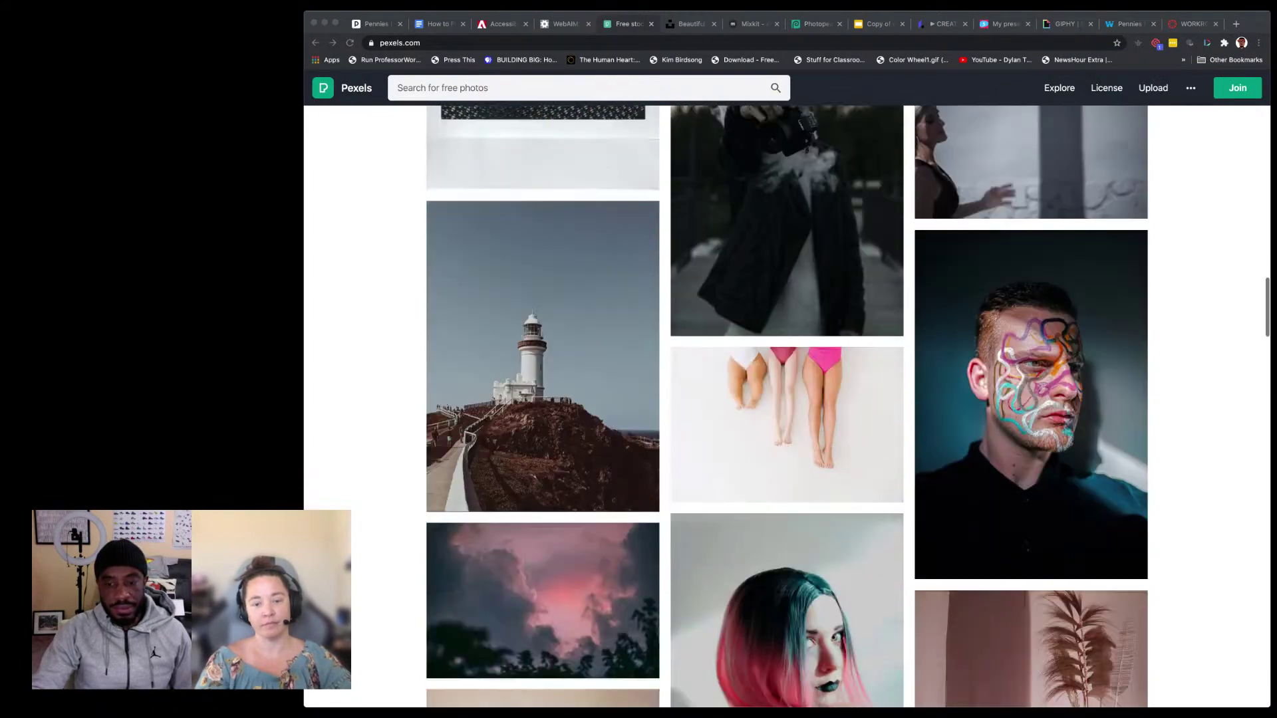
scroll(786, 406, "down", 4)
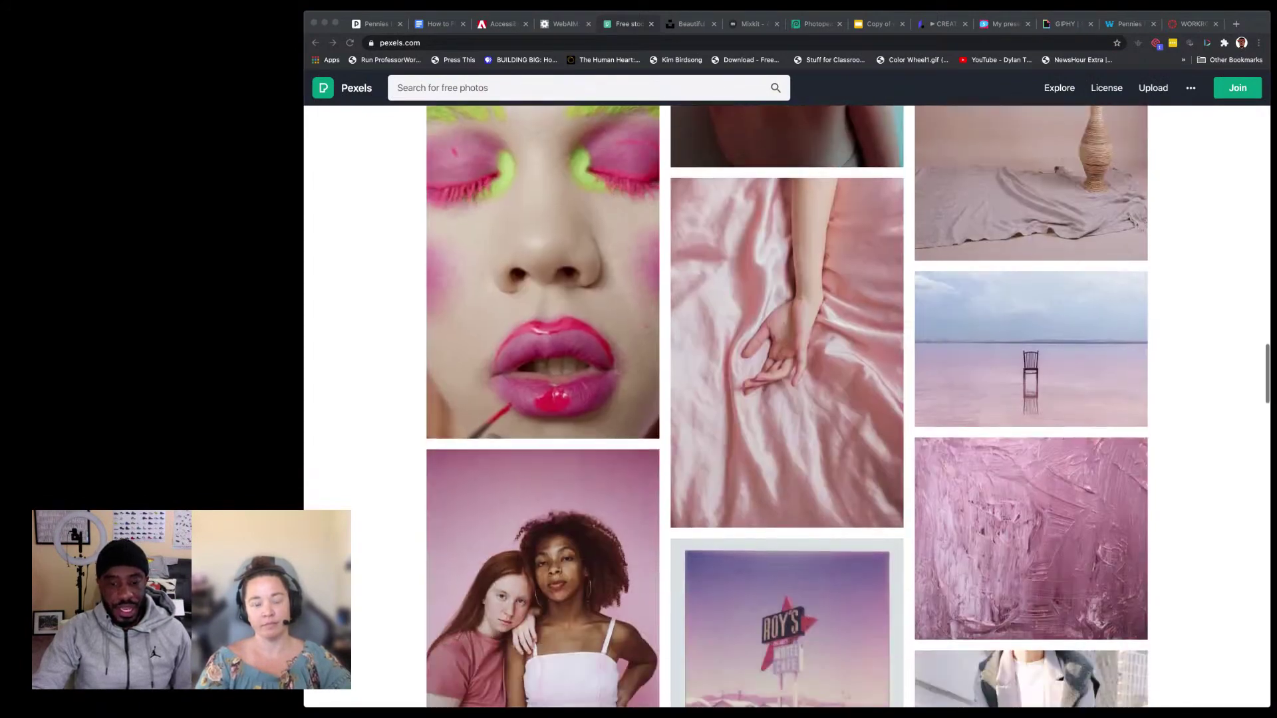
scroll(787, 406, "up", 3)
scroll(787, 406, "up", 20)
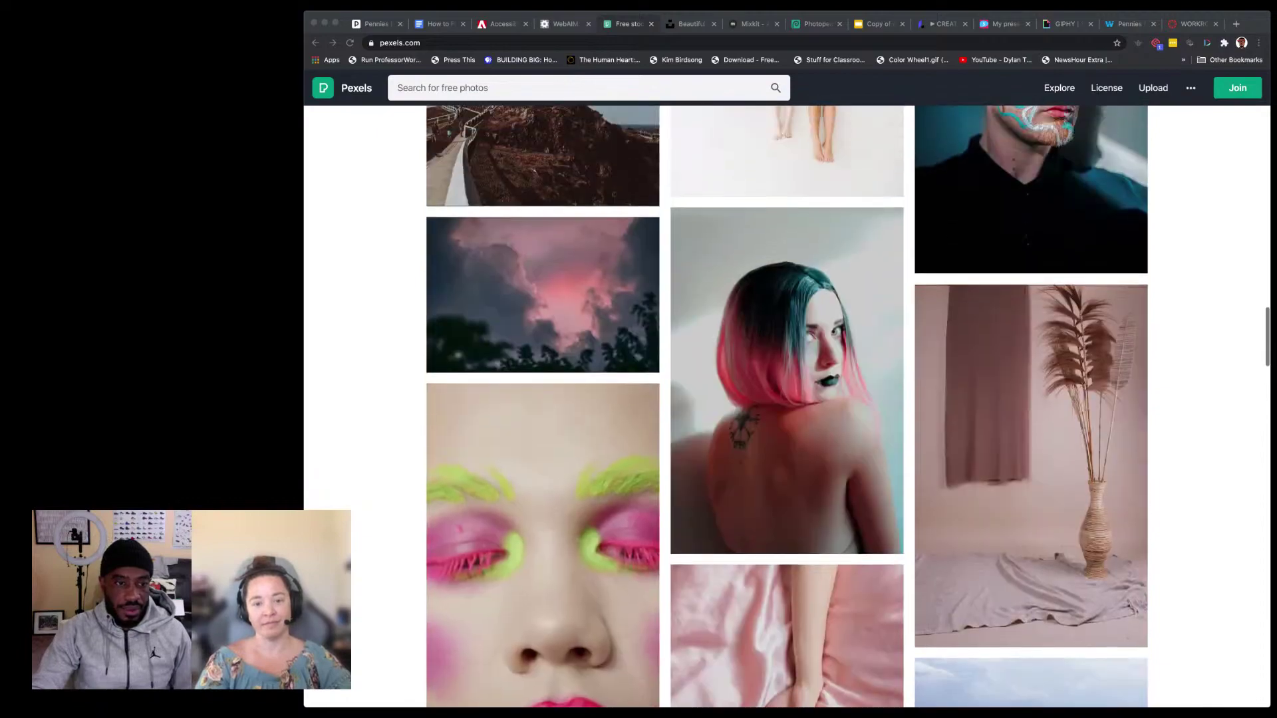
scroll(787, 406, "up", 15)
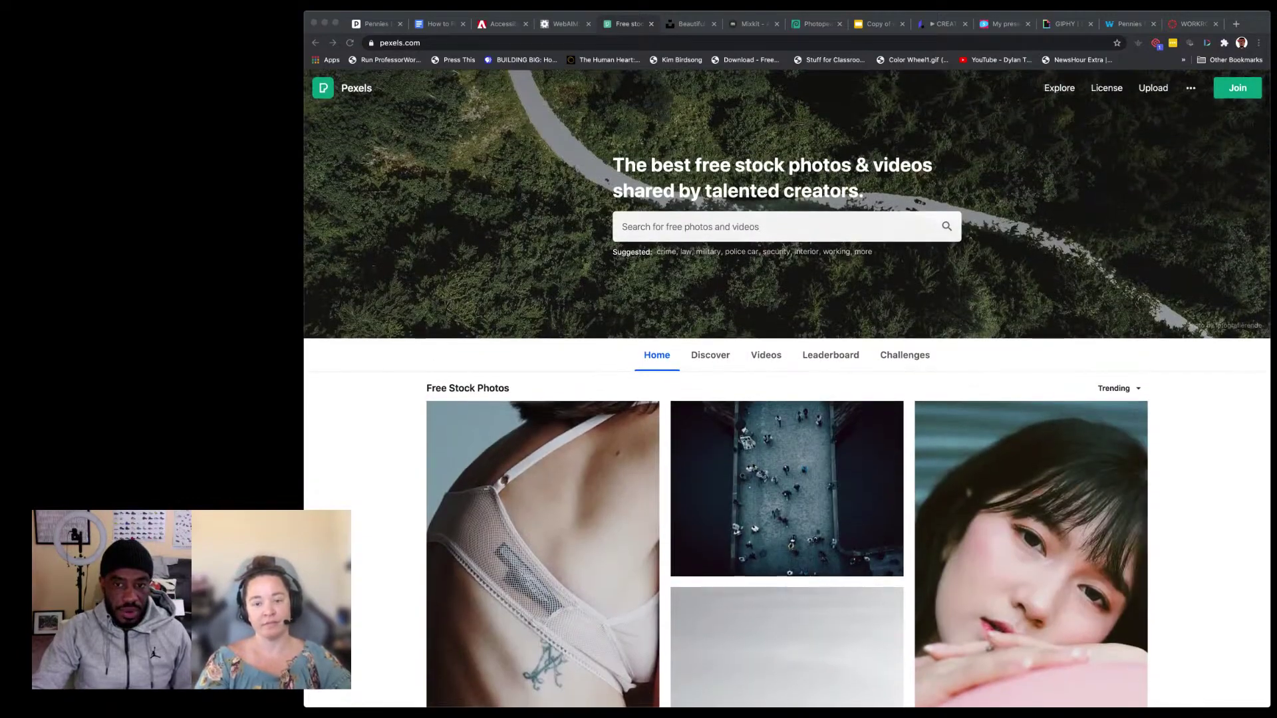
Step: Open the Pexels video collection and look at the trending free stock videos
left_click(775, 357)
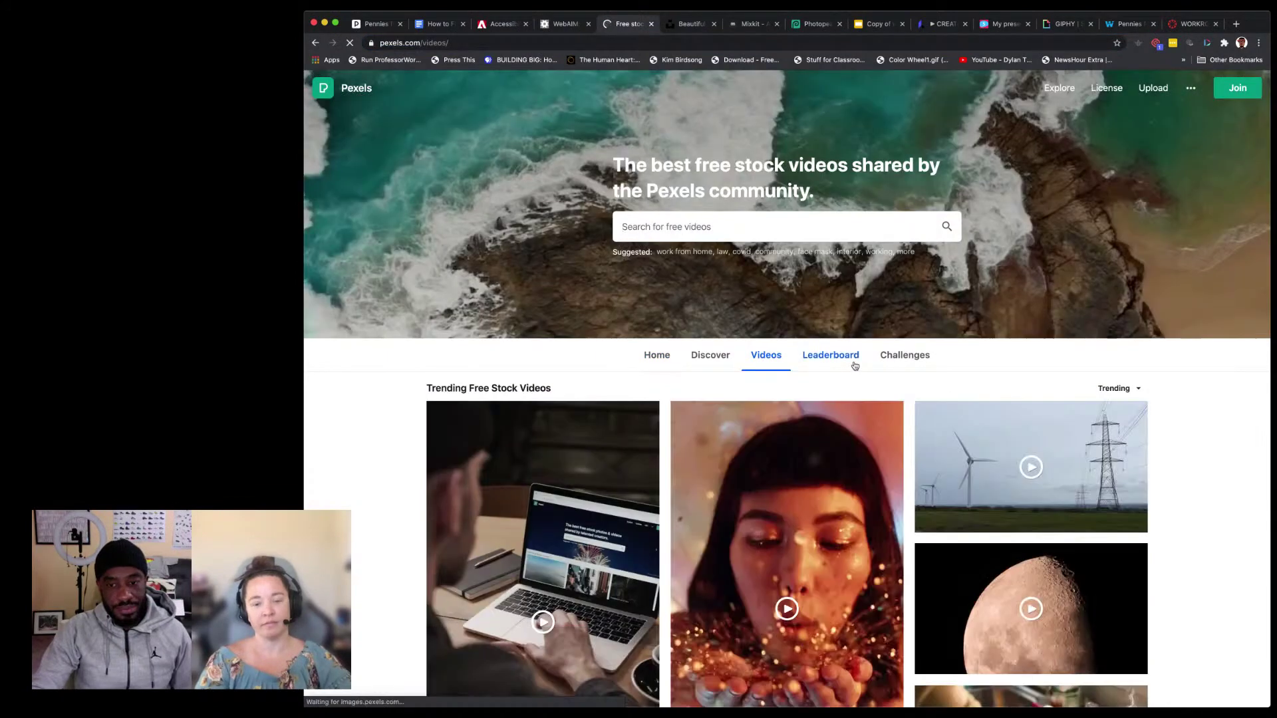
scroll(839, 377, "down", 4)
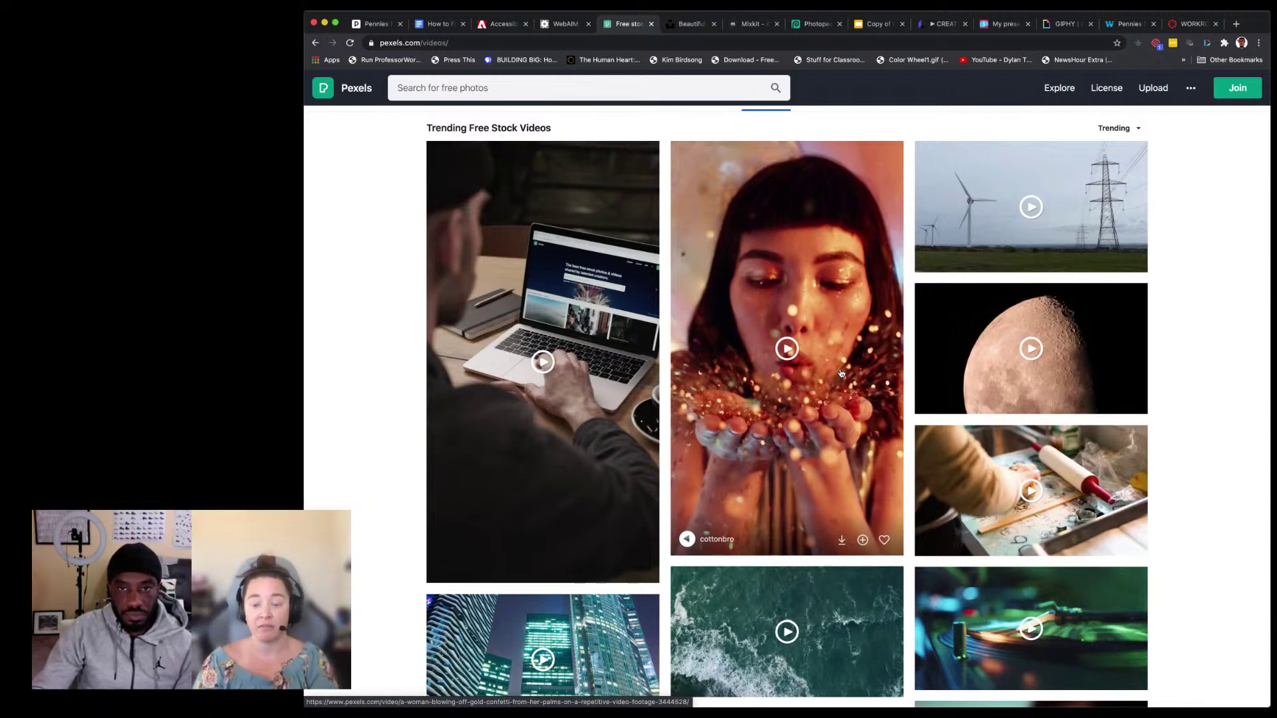
Step: Switch to the Unsplash site to view its home page of free high-resolution photos
left_click(687, 27)
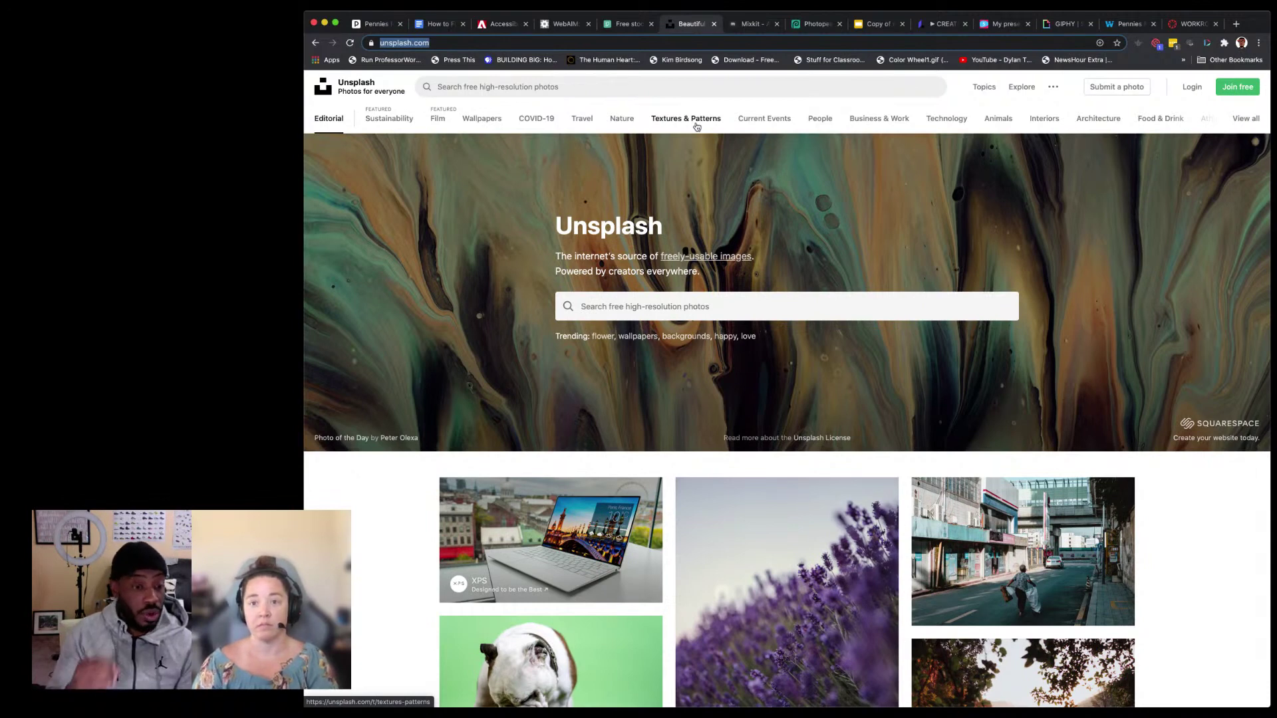
left_click(279, 297)
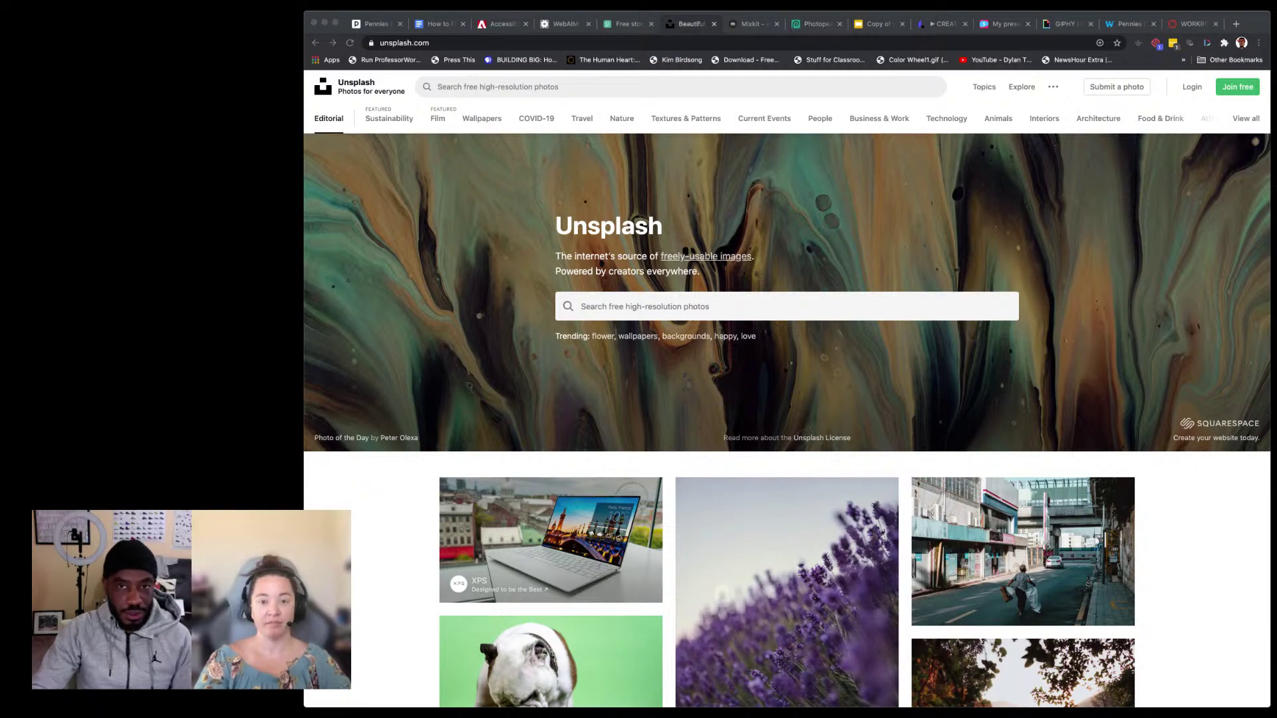
Step: Switch to the Mixkit site and look over the stock video, stock music and video template offerings on its home page
left_click(750, 24)
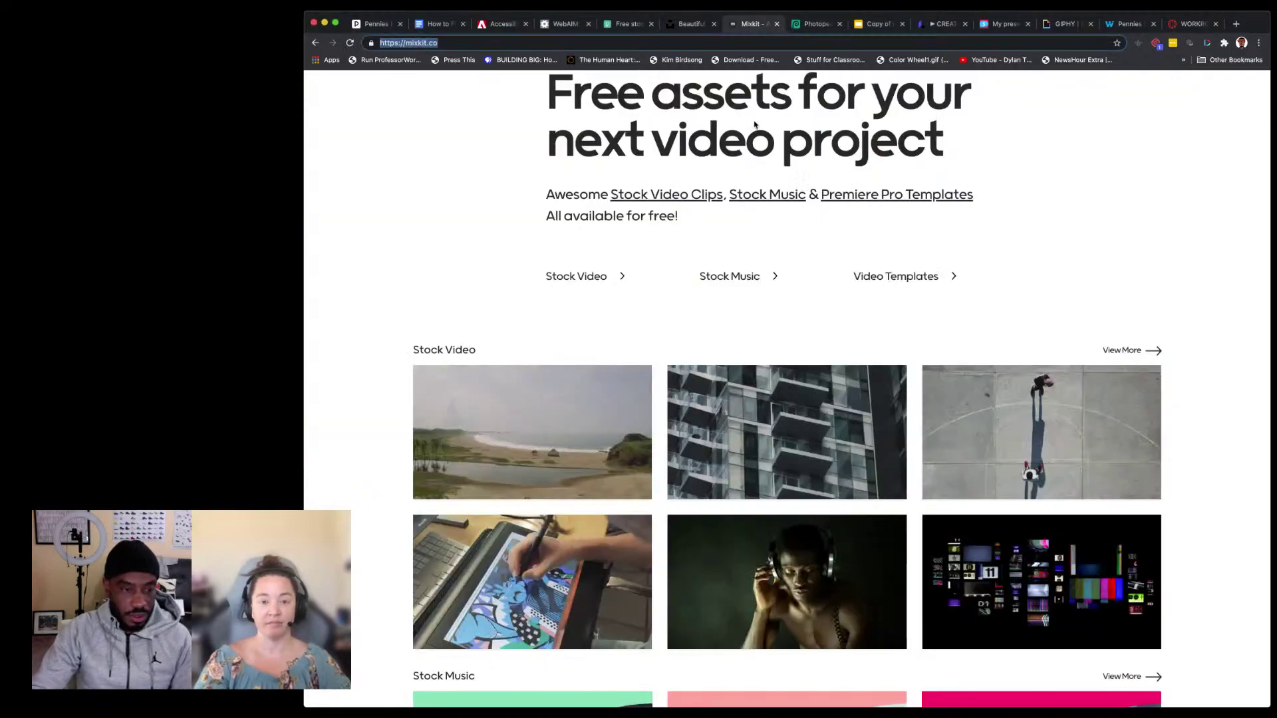
scroll(754, 121, "up", 2)
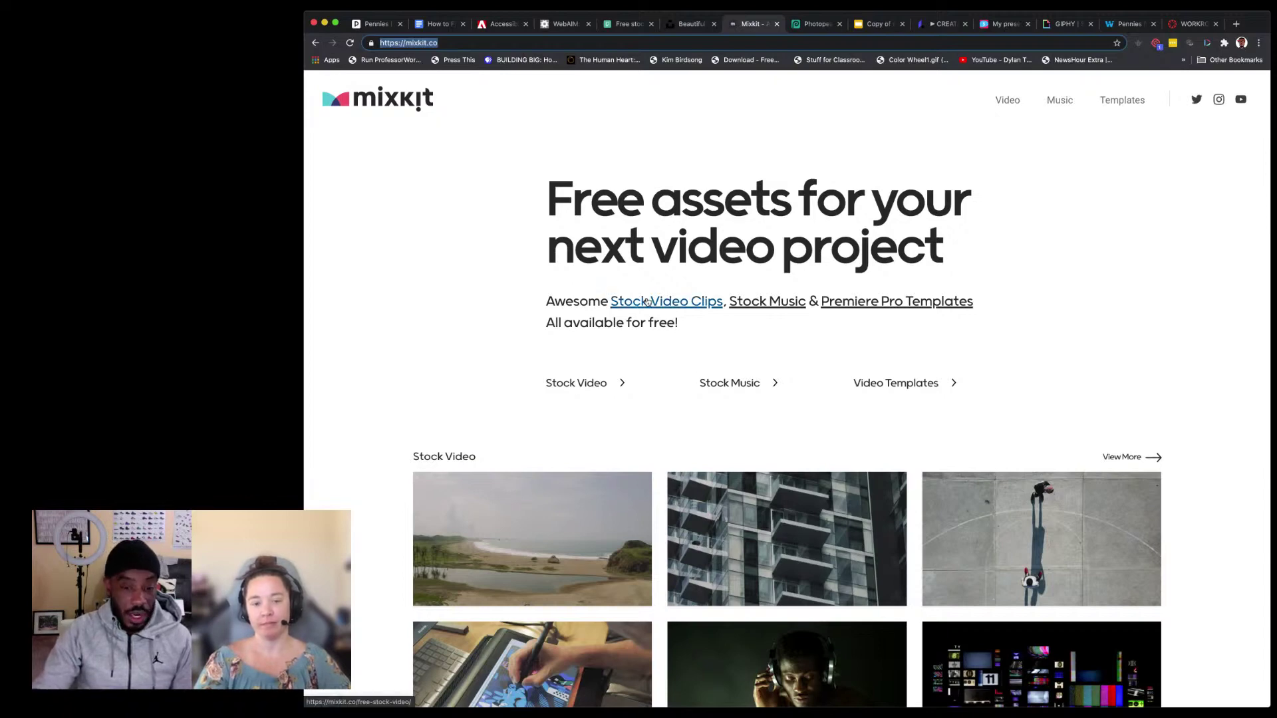
scroll(655, 297, "down", 3)
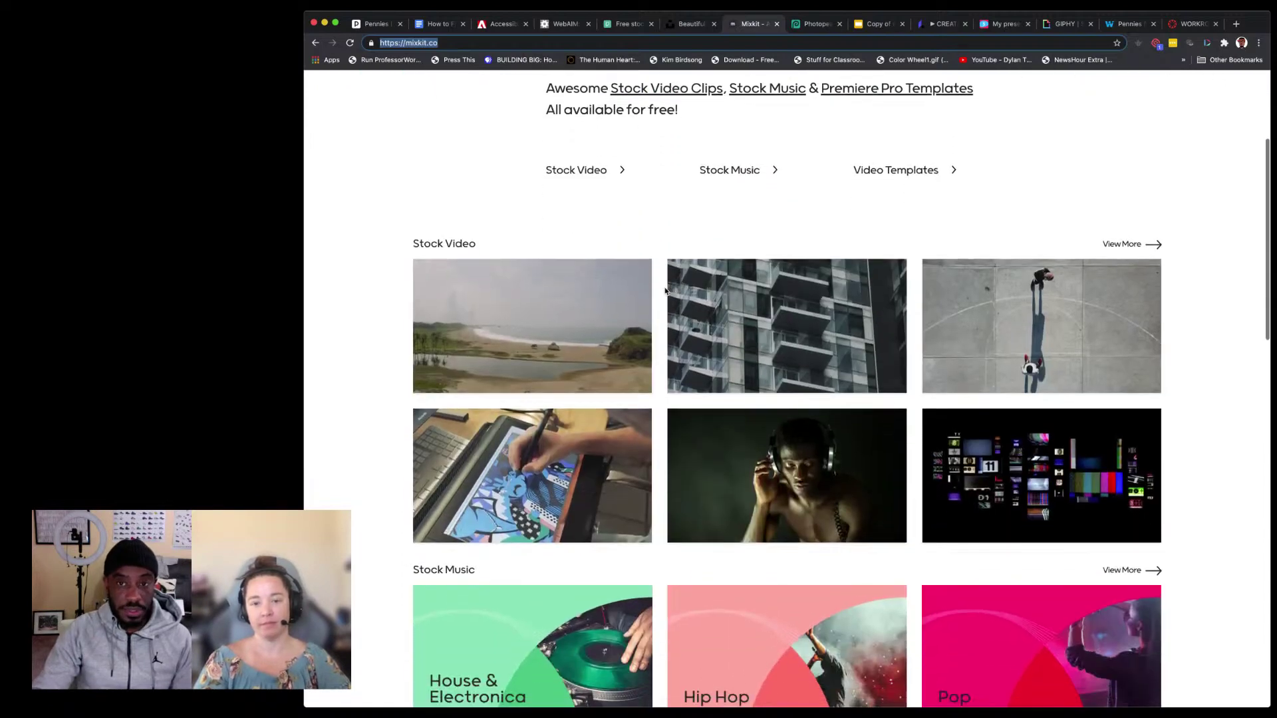
scroll(665, 291, "up", 2)
scroll(672, 300, "up", 2)
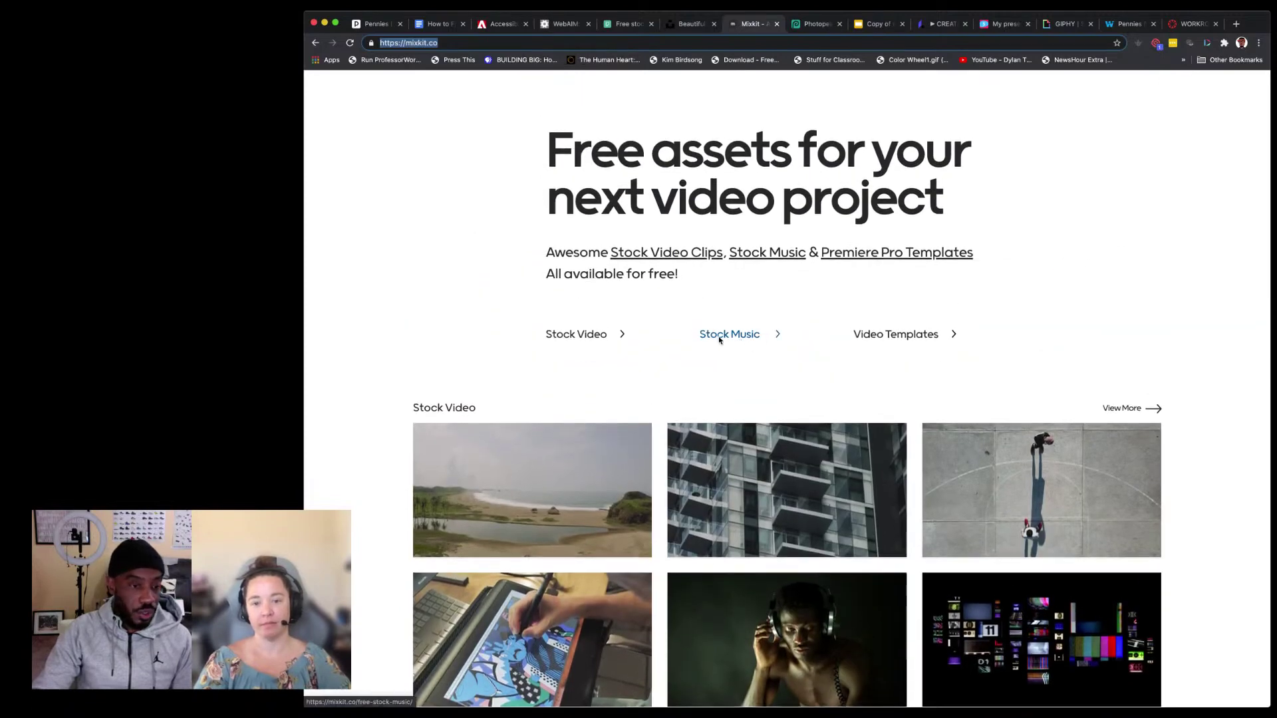
Step: Open Mixkit's video templates and look through the free Premiere Pro templates, returning to the start of the page
left_click(920, 343)
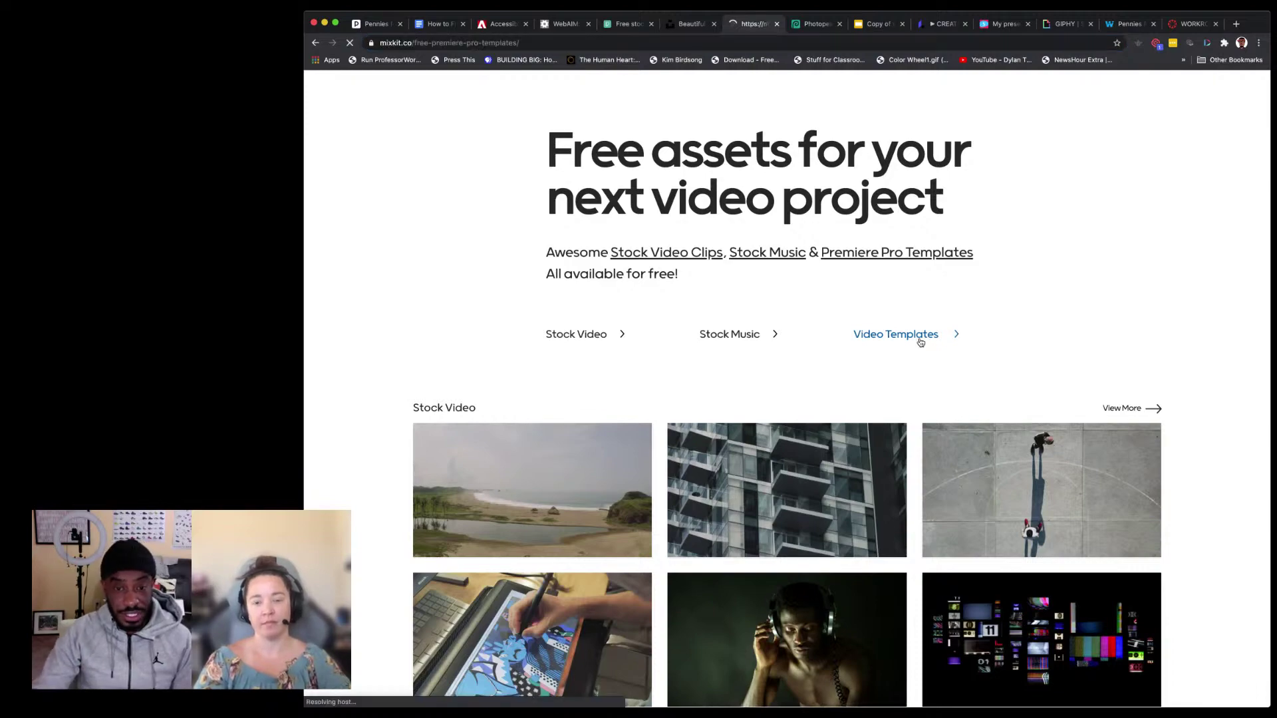
scroll(535, 469, "down", 6)
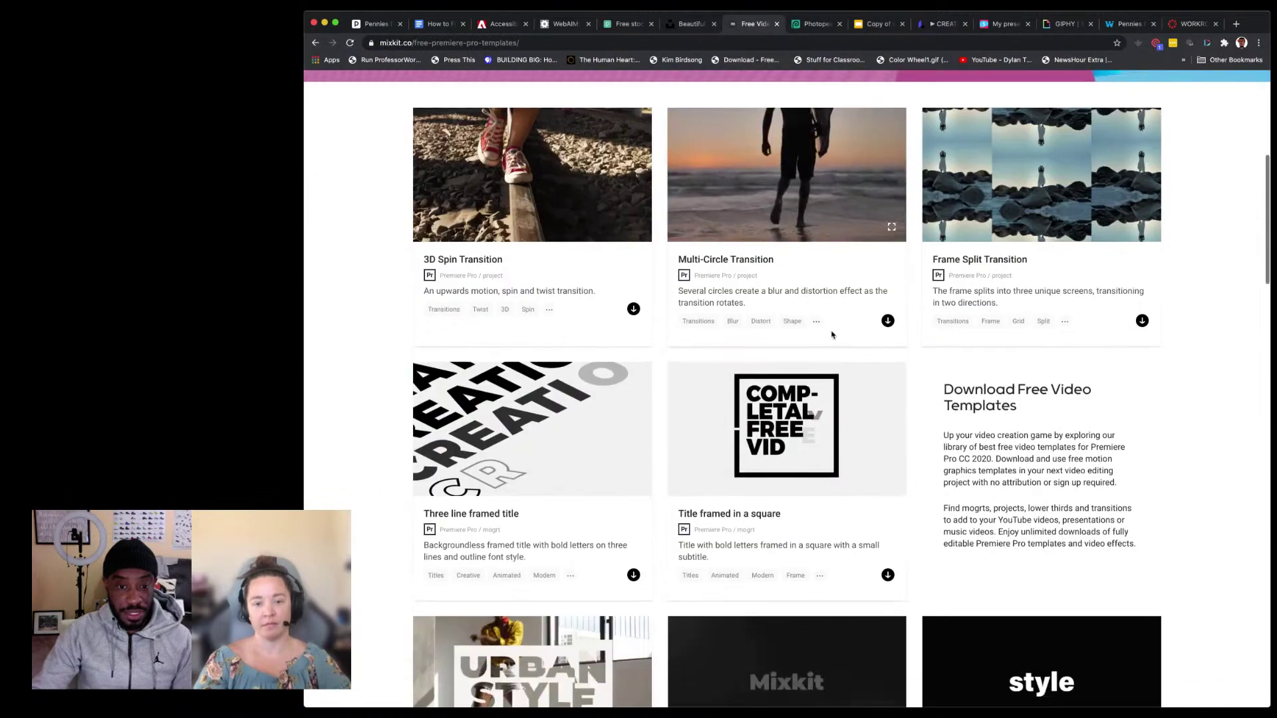
scroll(822, 479, "down", 4)
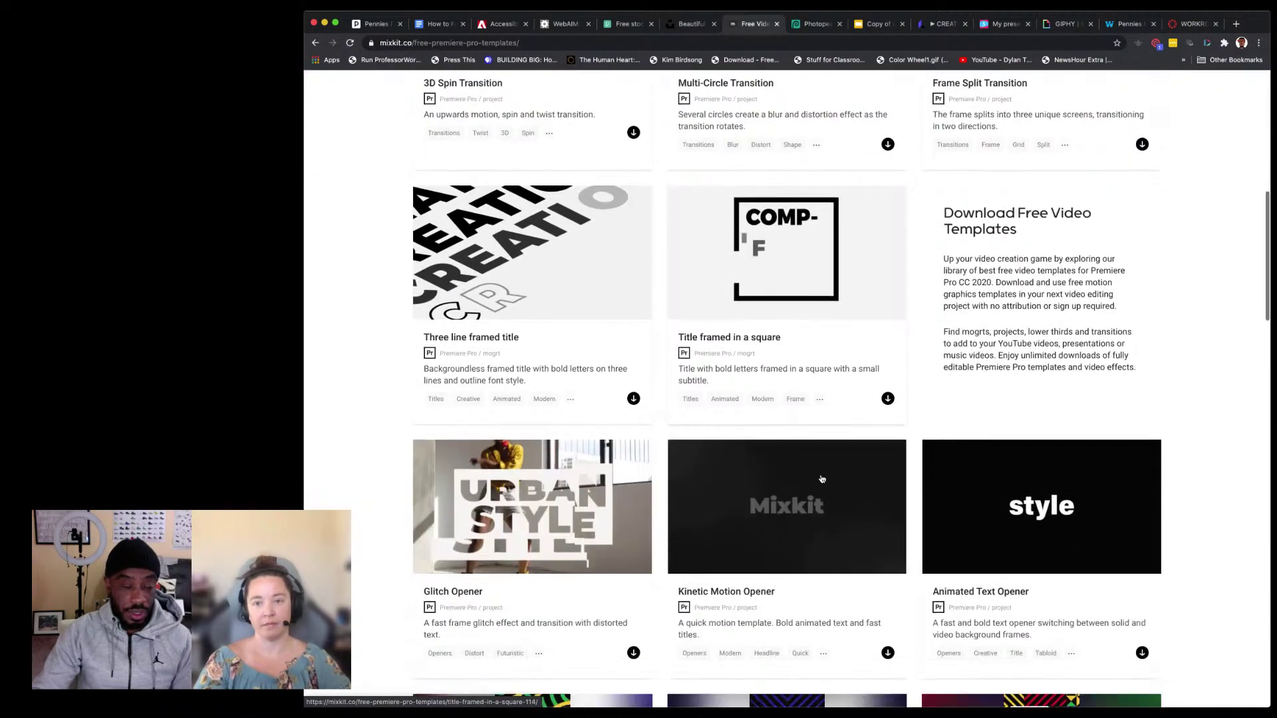
scroll(822, 478, "down", 6)
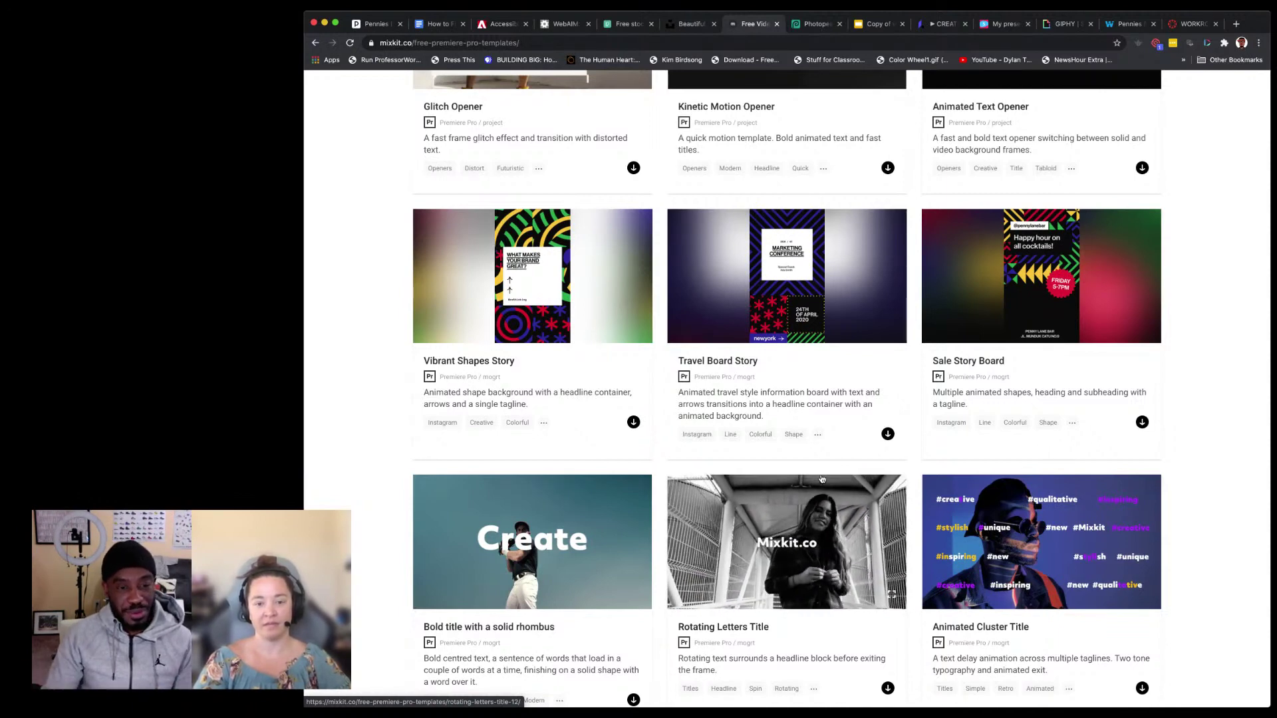
scroll(821, 478, "up", 10)
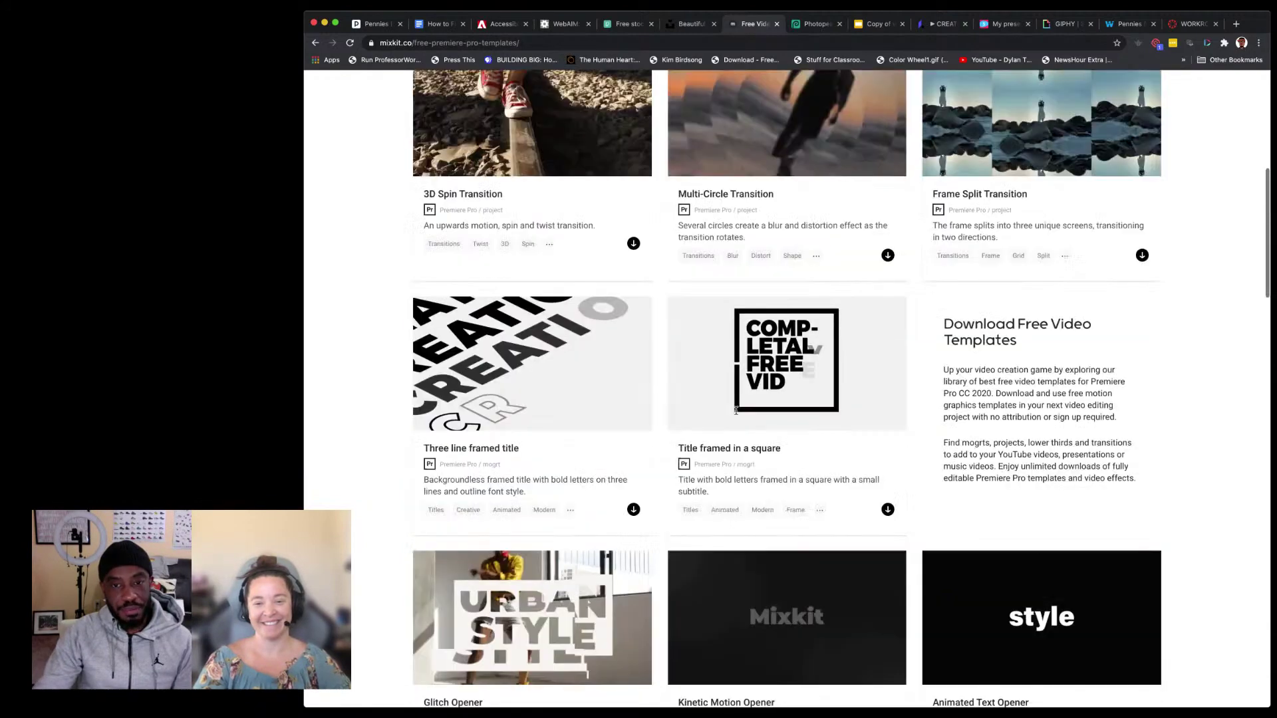
scroll(735, 410, "up", 5)
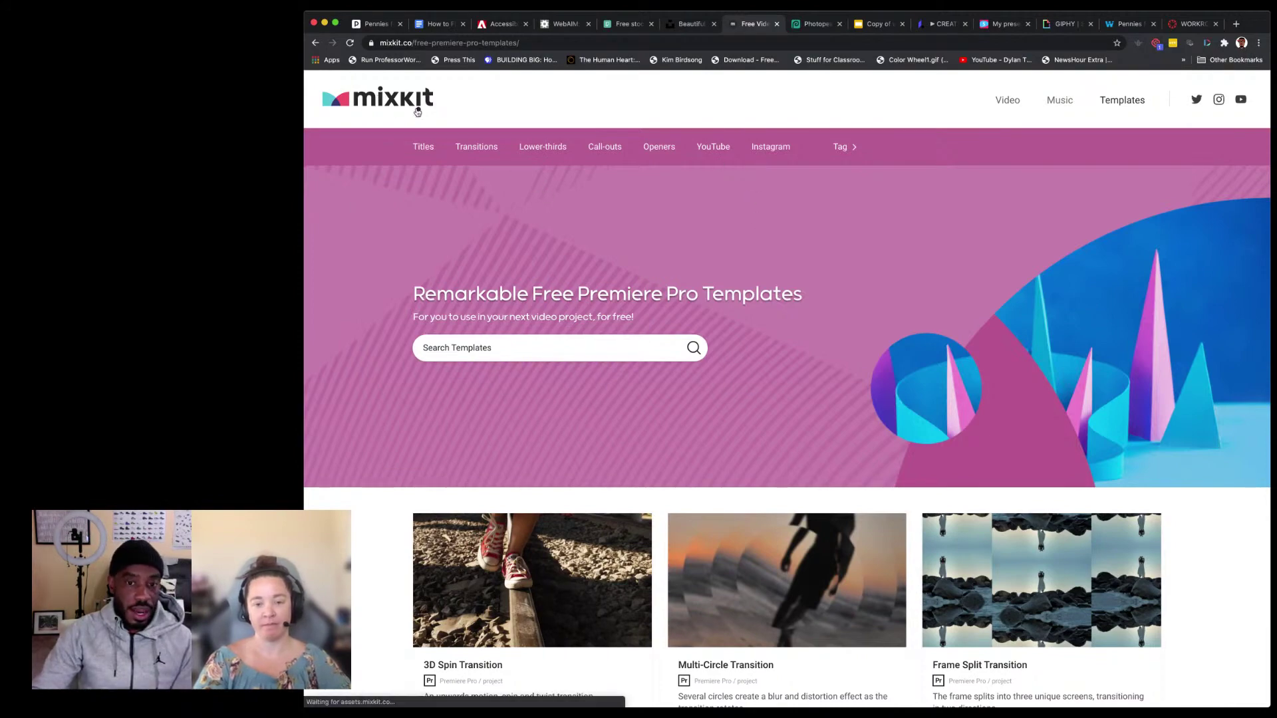
Step: Return to the Mixkit home page and look at its Stock Video and Stock Music sections
left_click(377, 98)
scroll(683, 311, "down", 1)
scroll(683, 311, "down", 5)
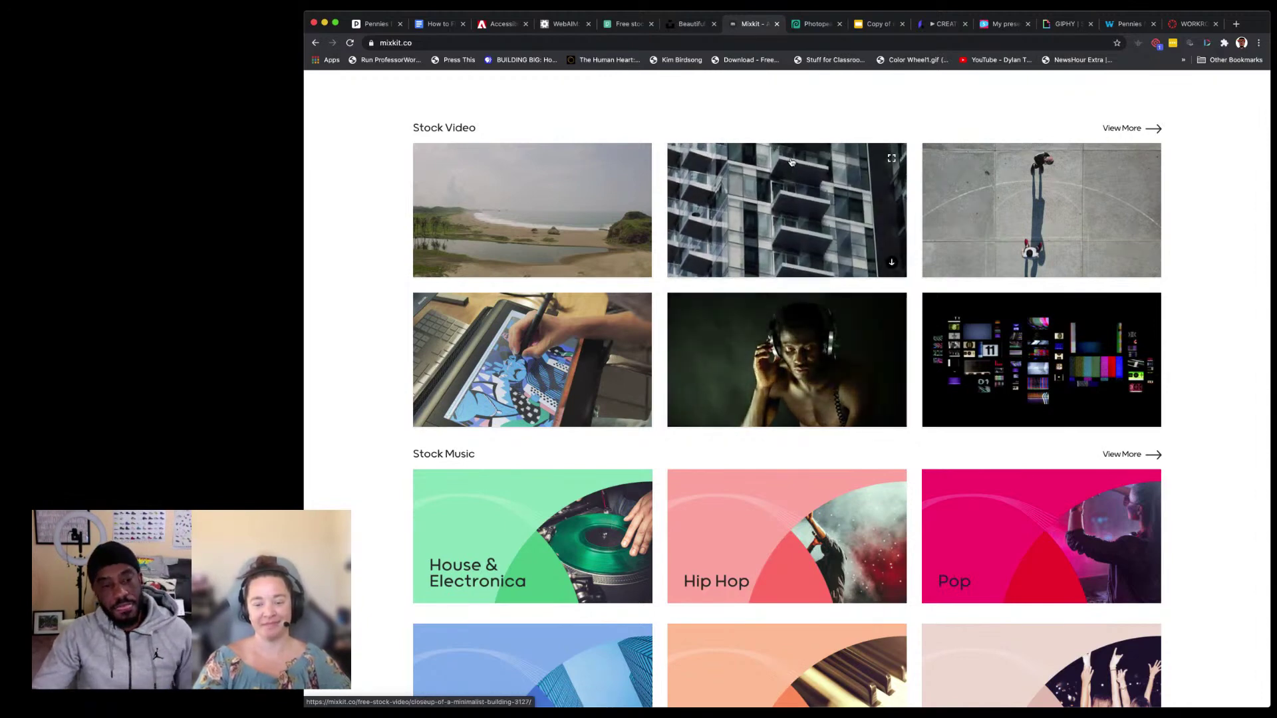
Step: Revisit the Mixkit and Unsplash sites, and bring up the Photopea image editor's start screen
left_click(812, 25)
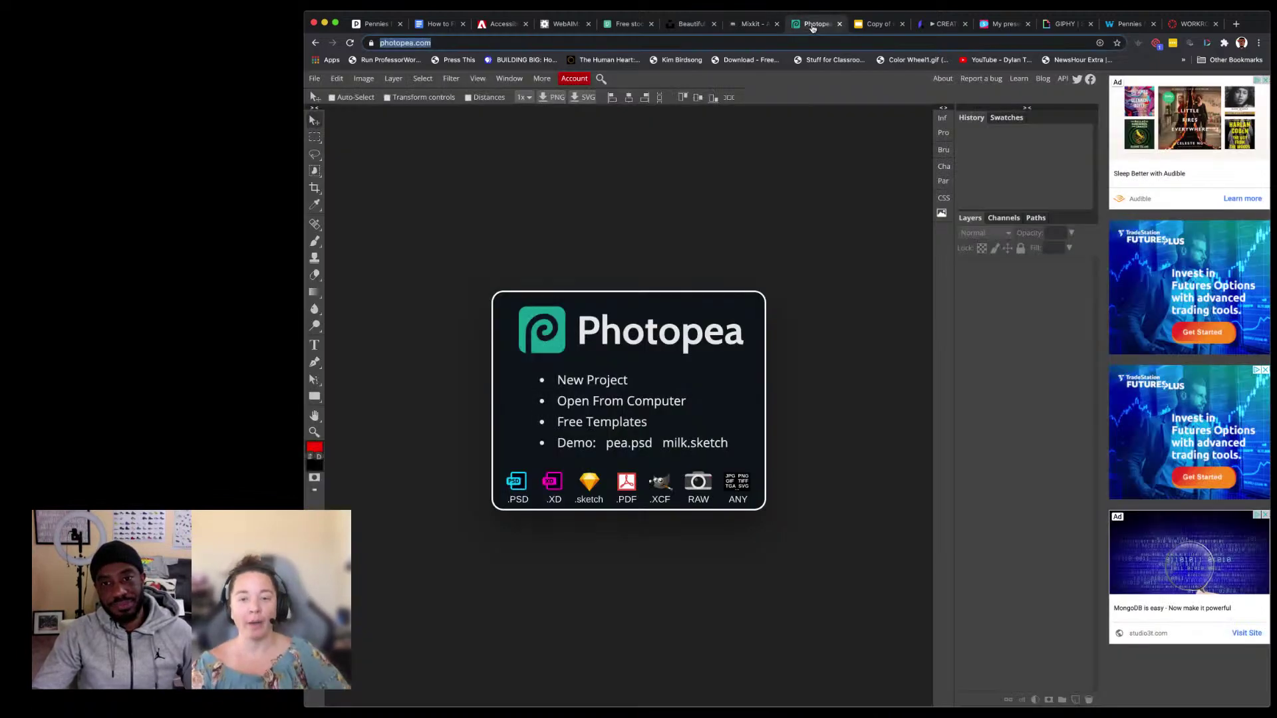
left_click(757, 25)
left_click(690, 26)
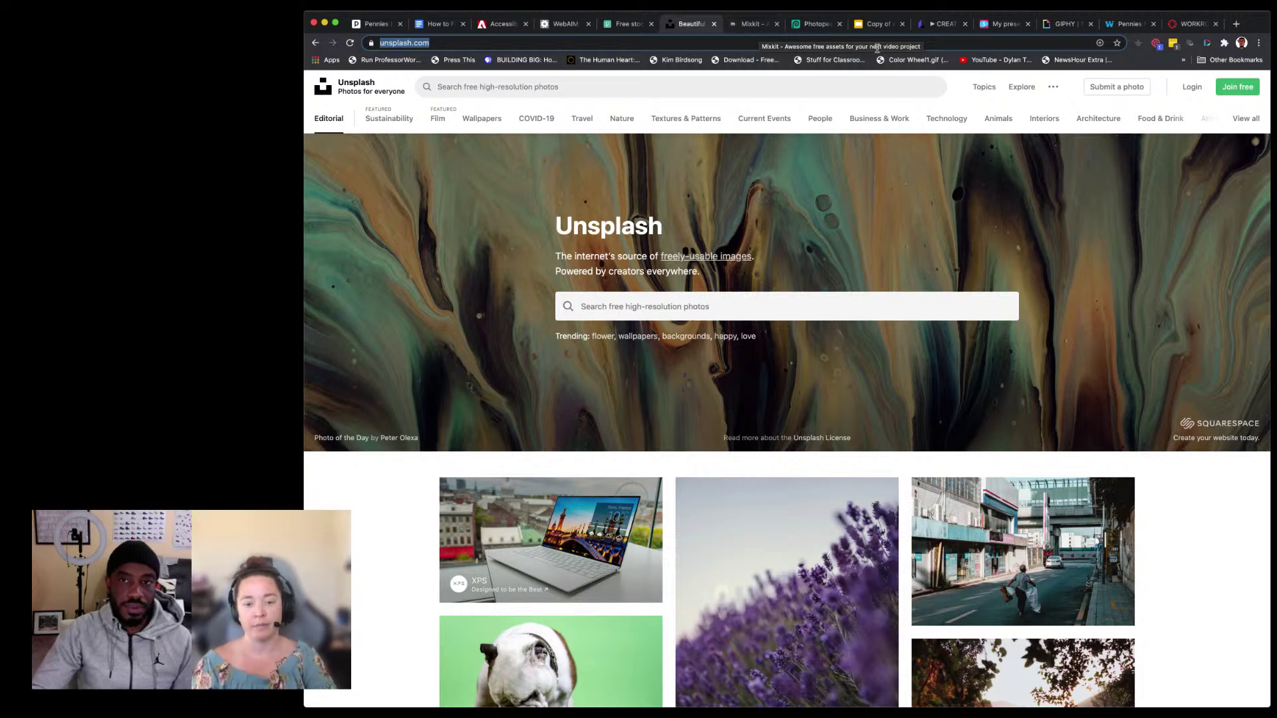
left_click(816, 26)
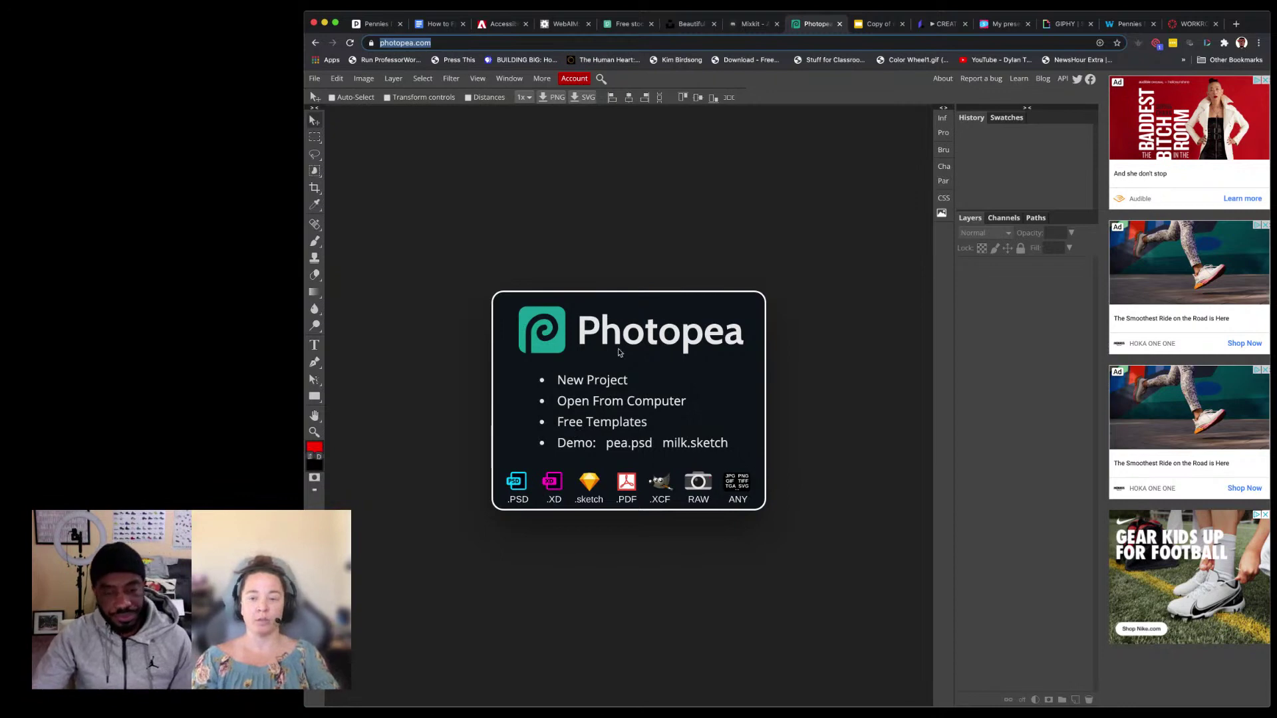
left_click(238, 426)
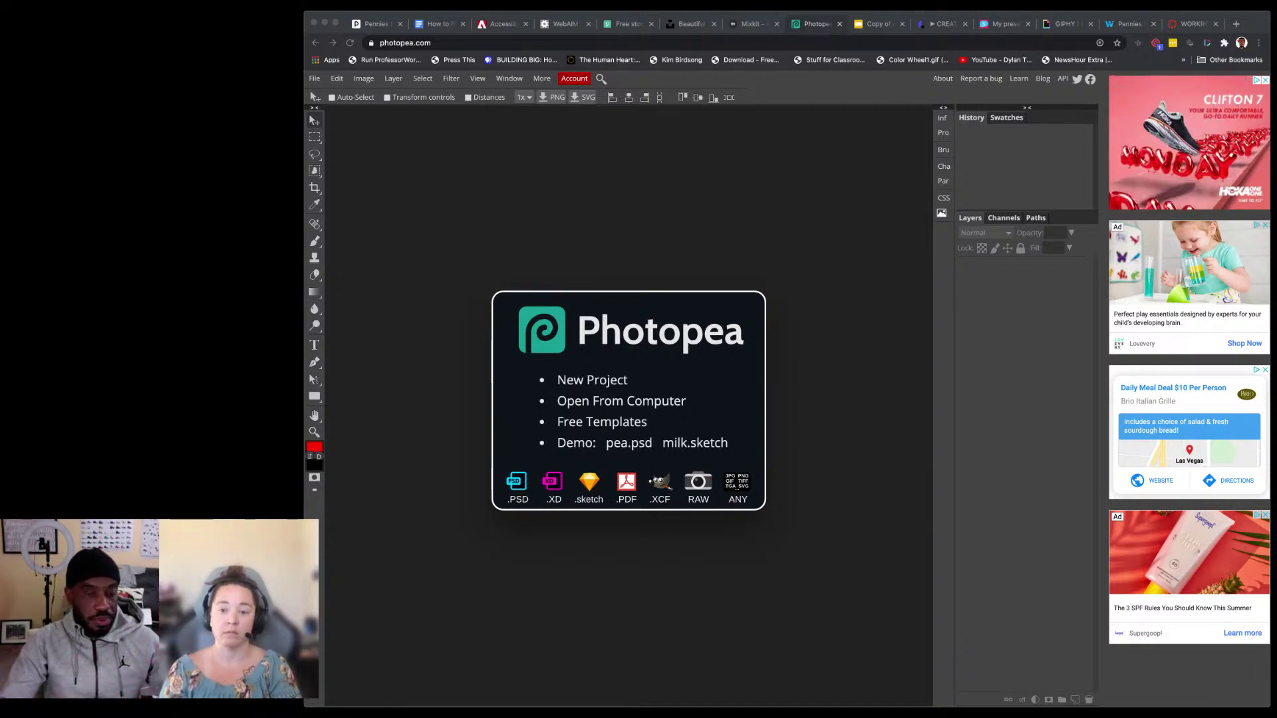
Step: Switch to the "Copy of webinar agenda" presentation in Google Slides and look through its title, agenda and thank-you slides
left_click(878, 25)
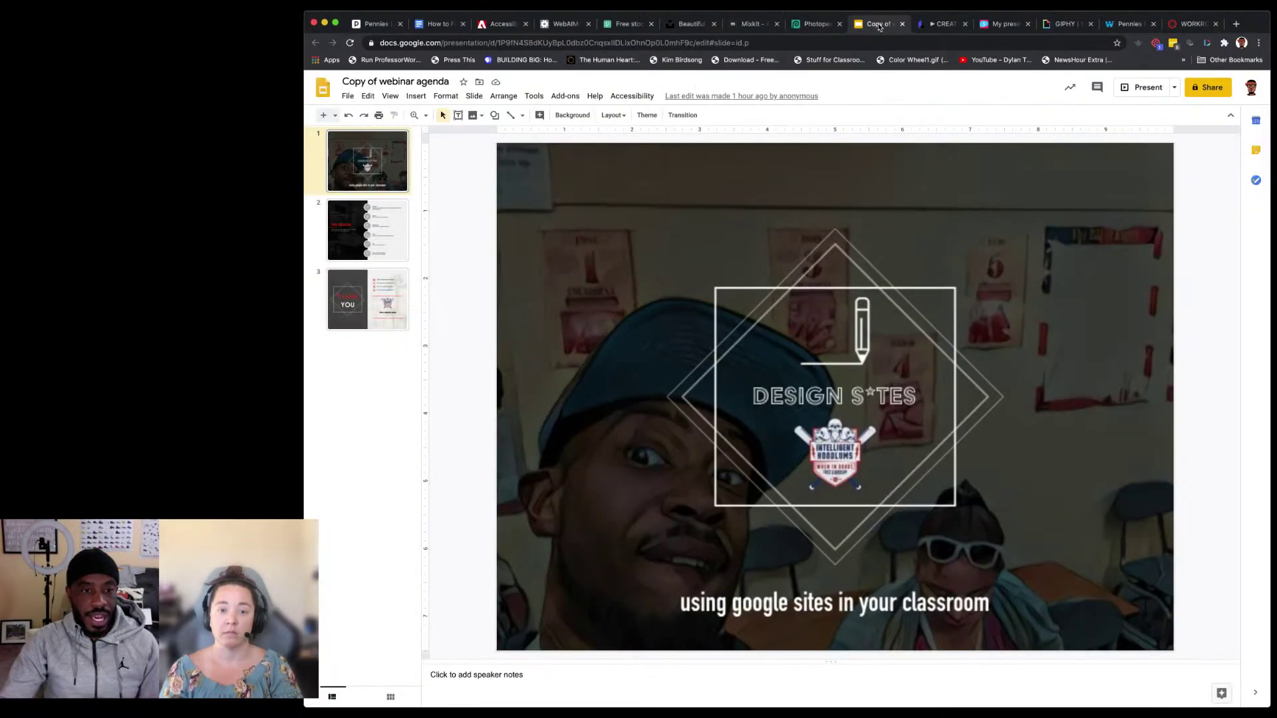
left_click(281, 383)
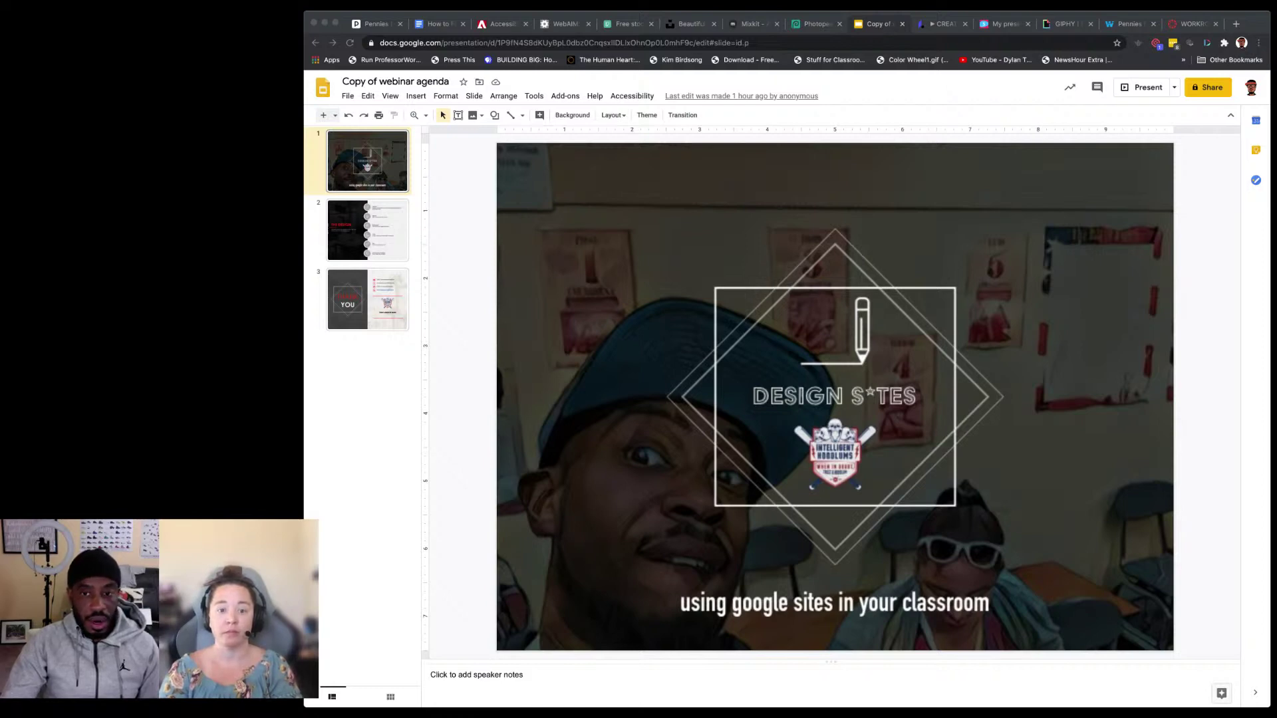
left_click(828, 327)
left_click(362, 254)
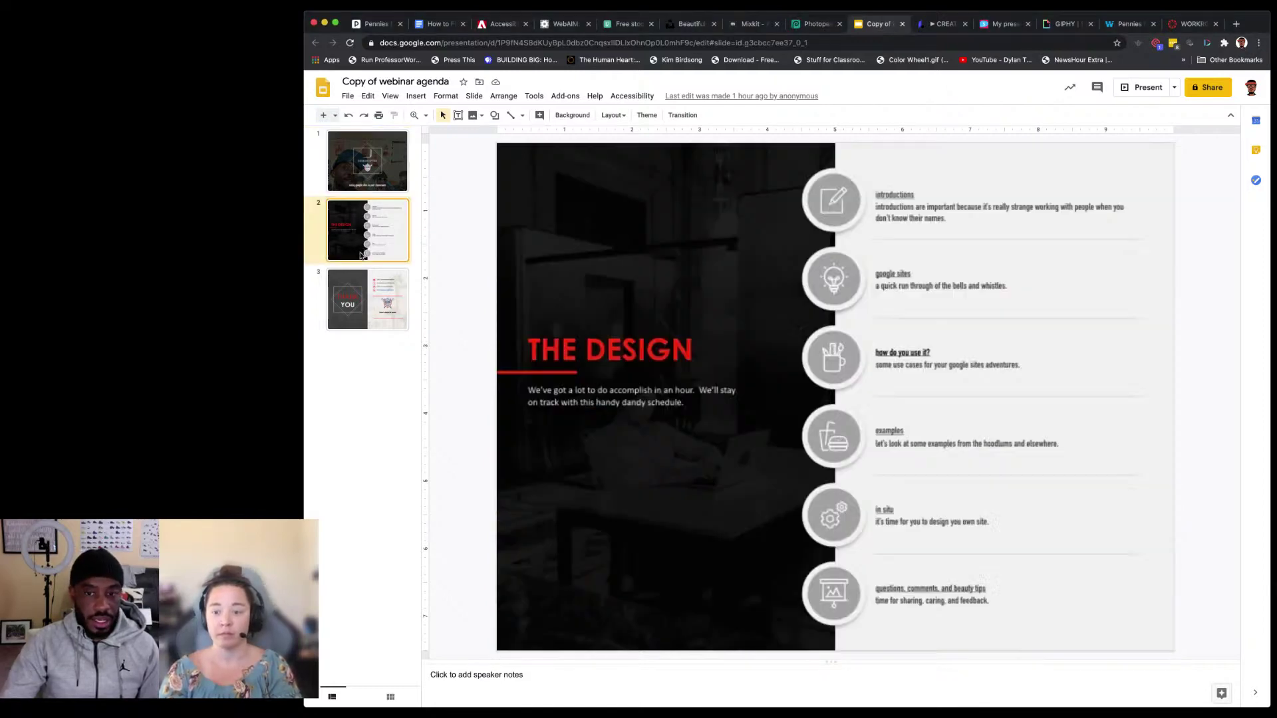
left_click(373, 307)
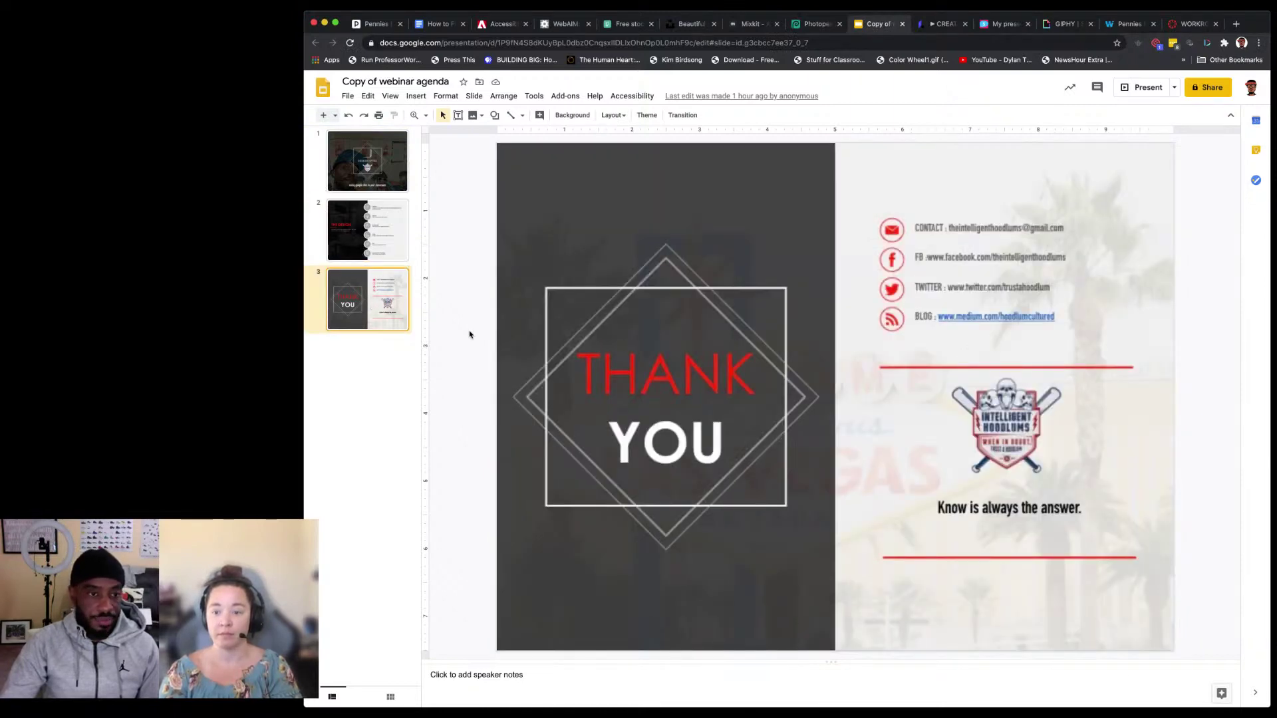
left_click(283, 293)
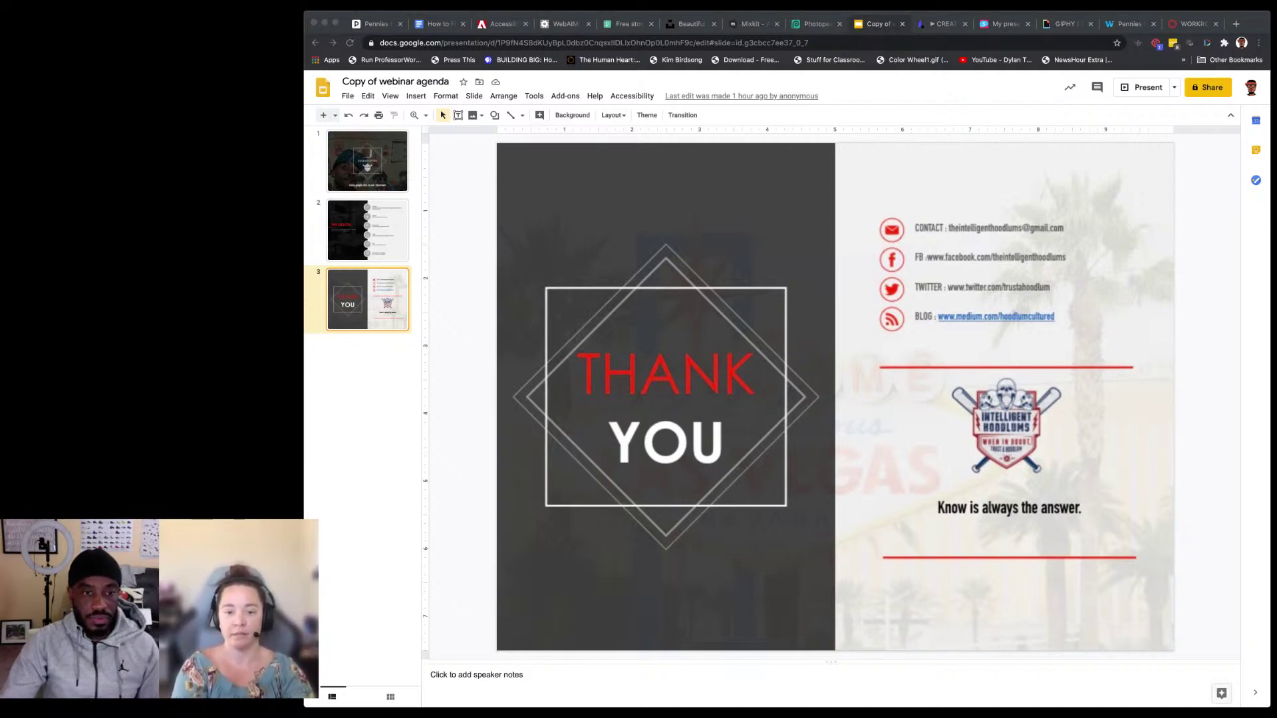
left_click(778, 288)
left_click(378, 180)
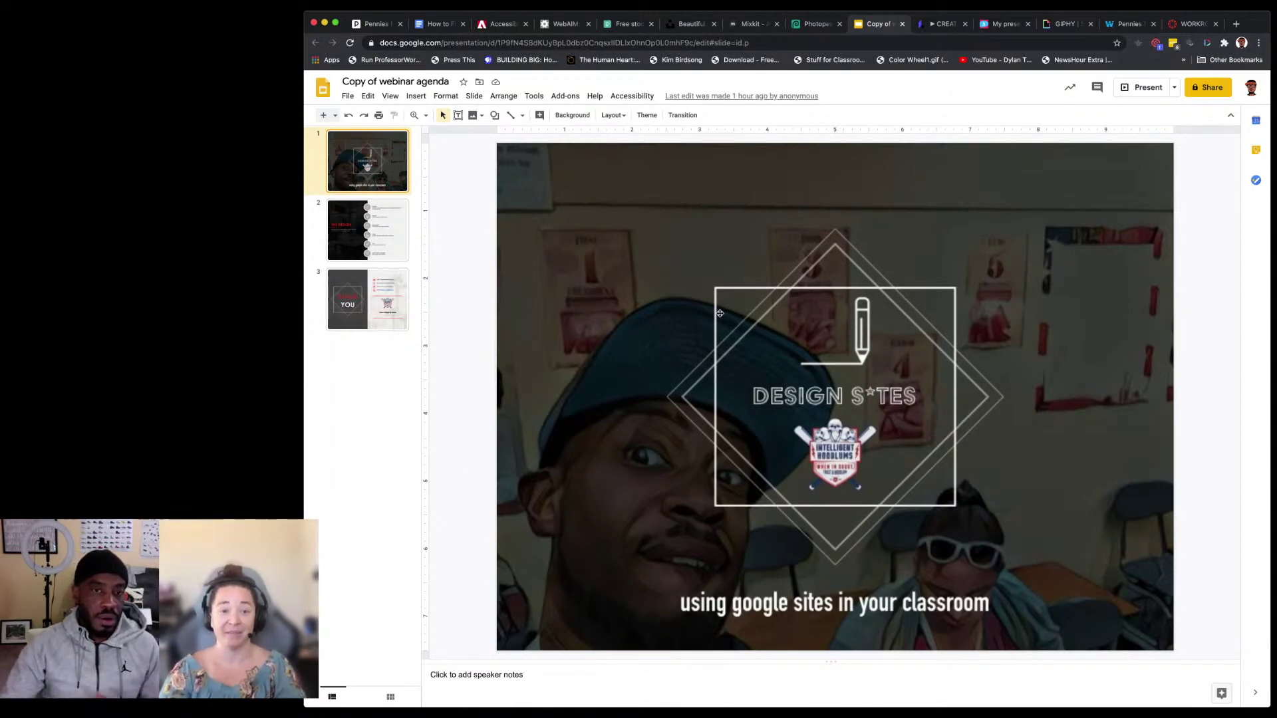
key("Down")
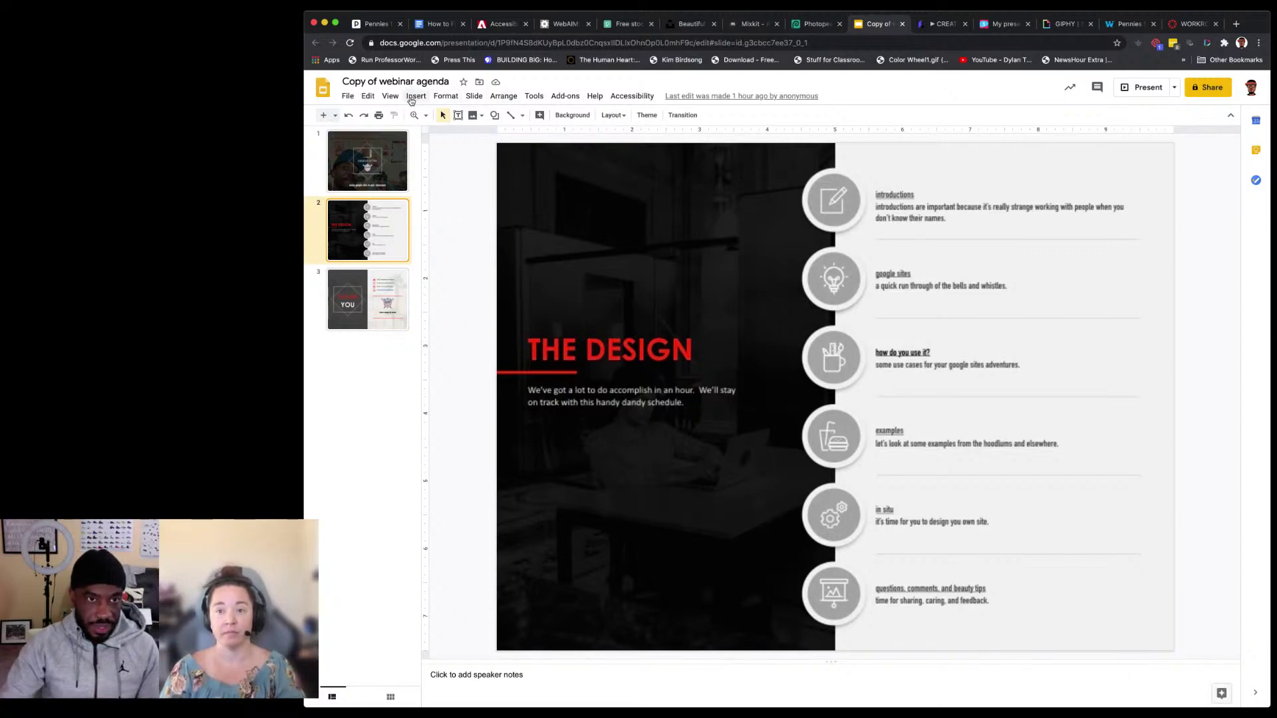
Step: Go to the Google Slides home page and look through the full template gallery down to the Education templates
left_click(322, 87)
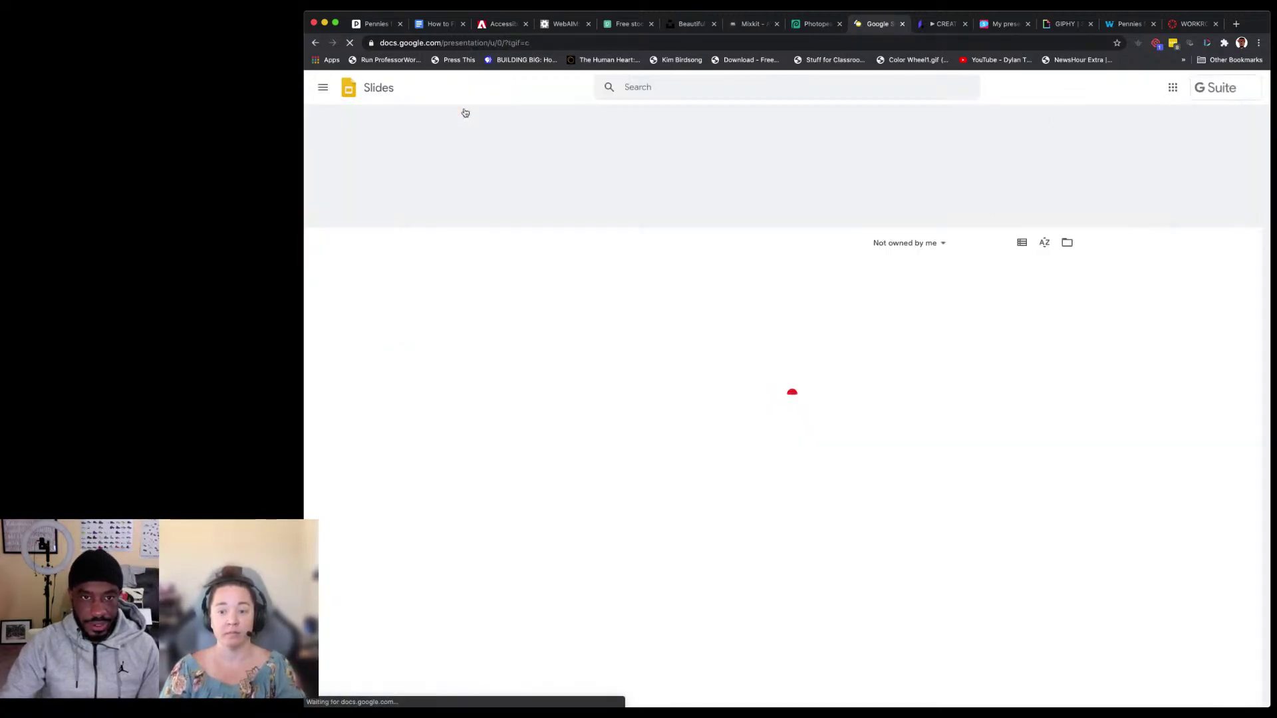
left_click(992, 118)
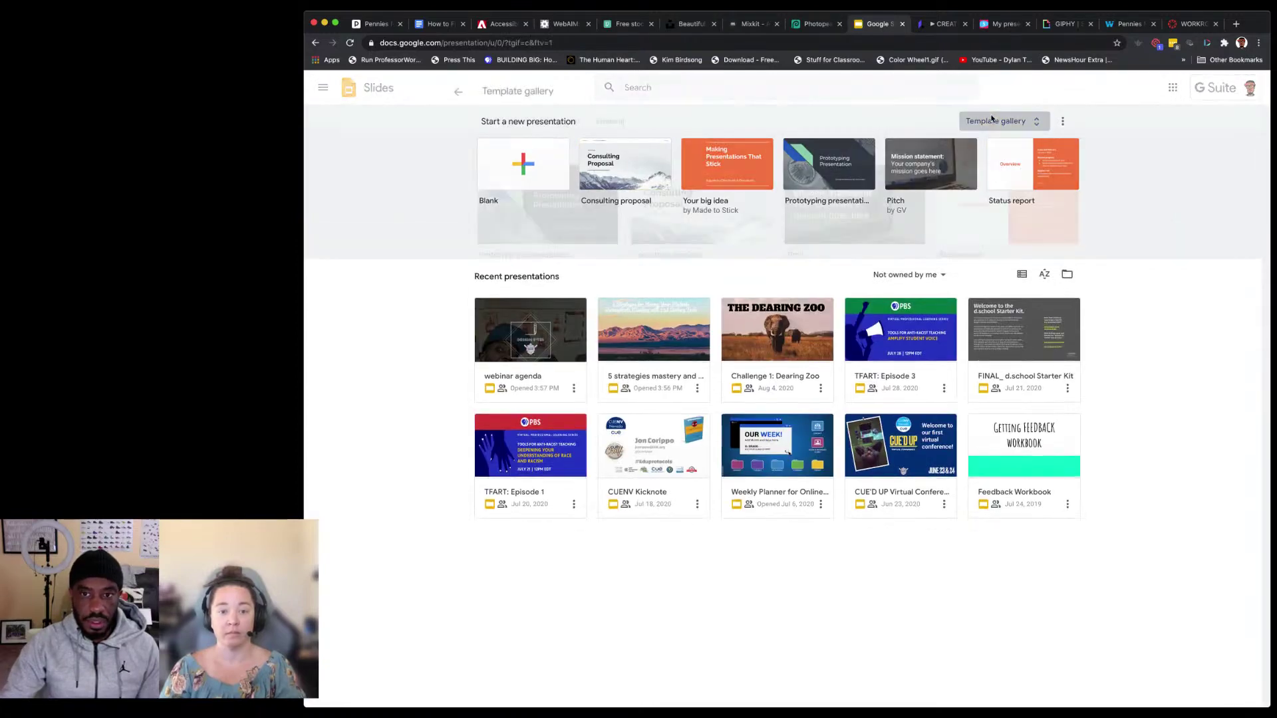
scroll(759, 249, "down", 3)
scroll(759, 249, "down", 5)
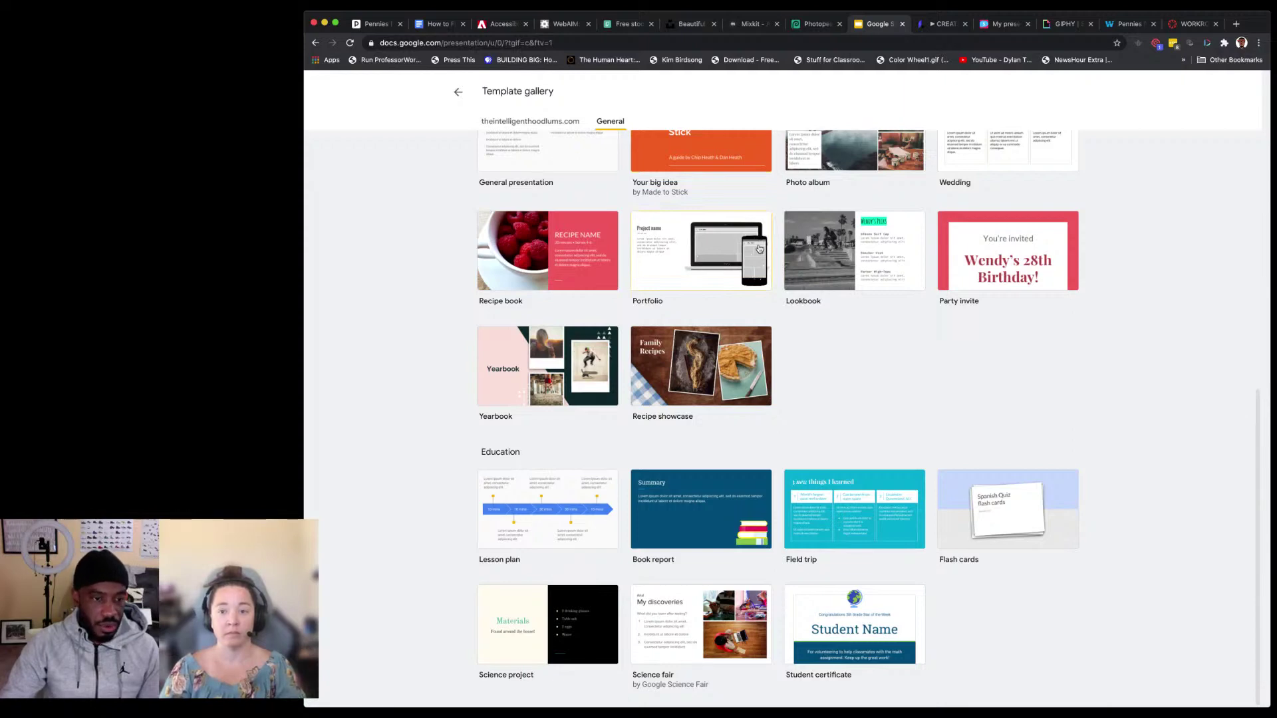
Step: Go to slidesmania.com and look over the free Google Slides and PowerPoint templates on its home page
left_click(588, 43)
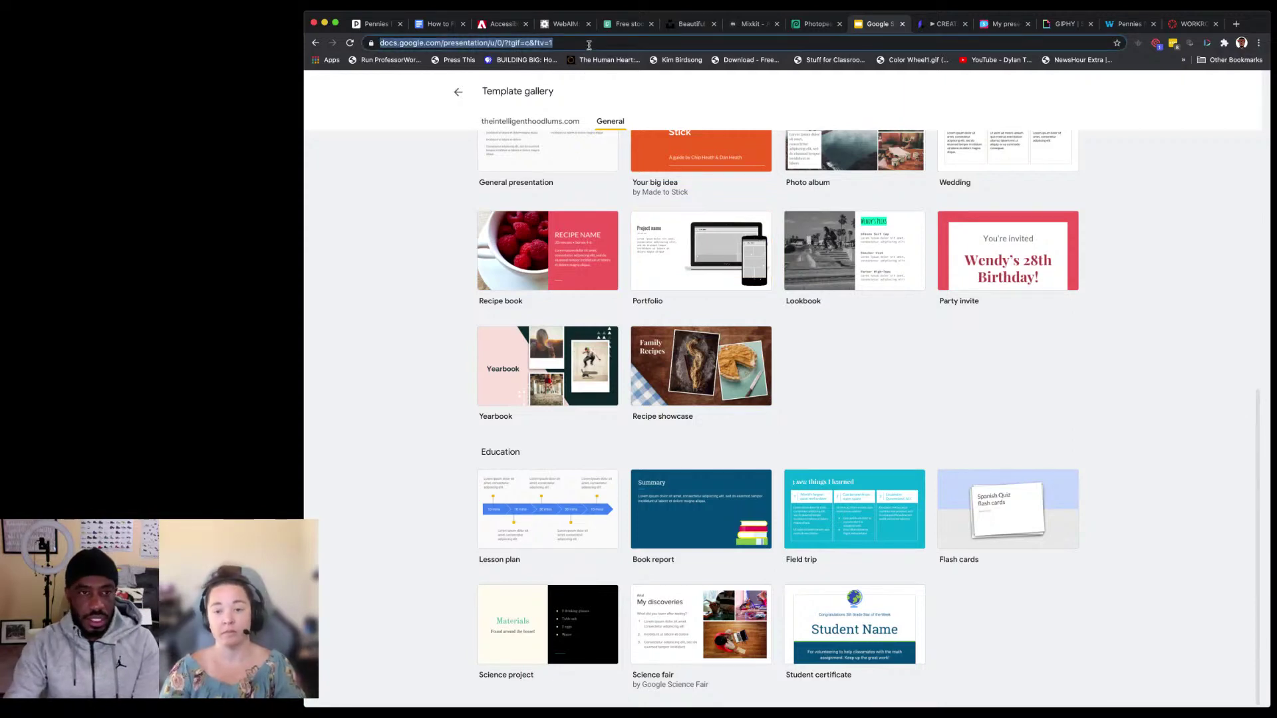
type("slidesmania.com")
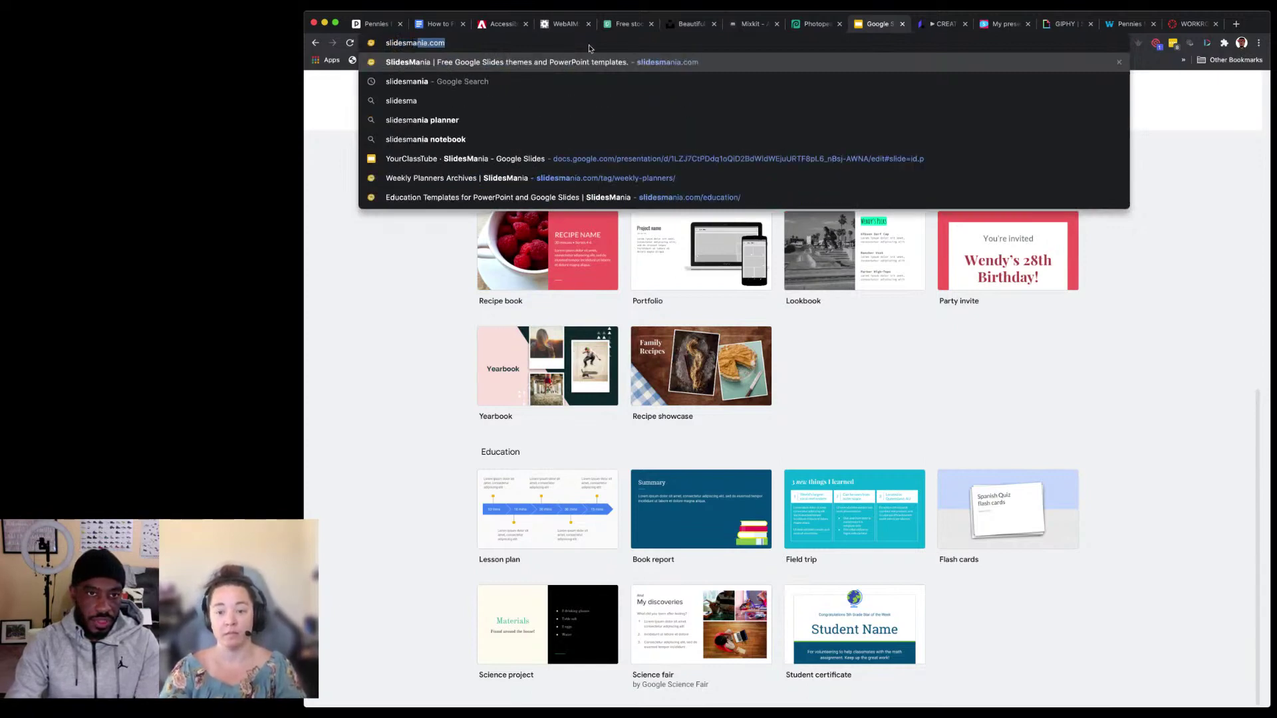
key("Return")
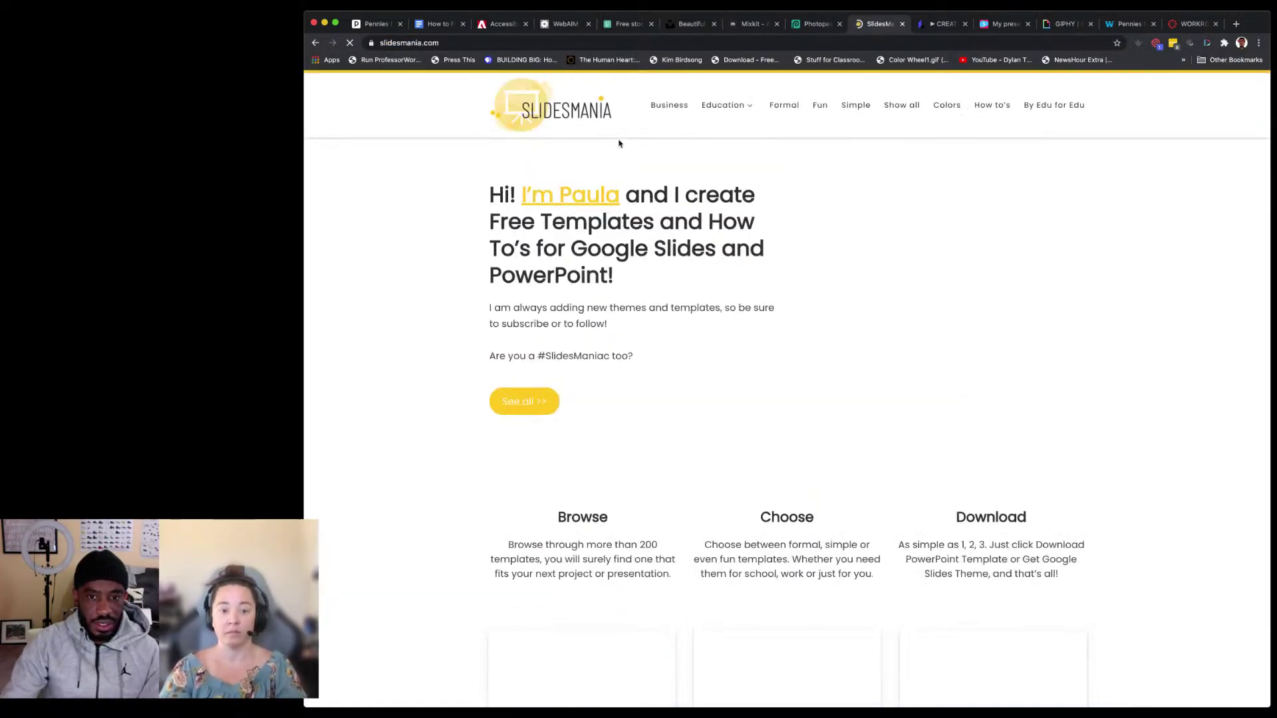
scroll(695, 221, "down", 5)
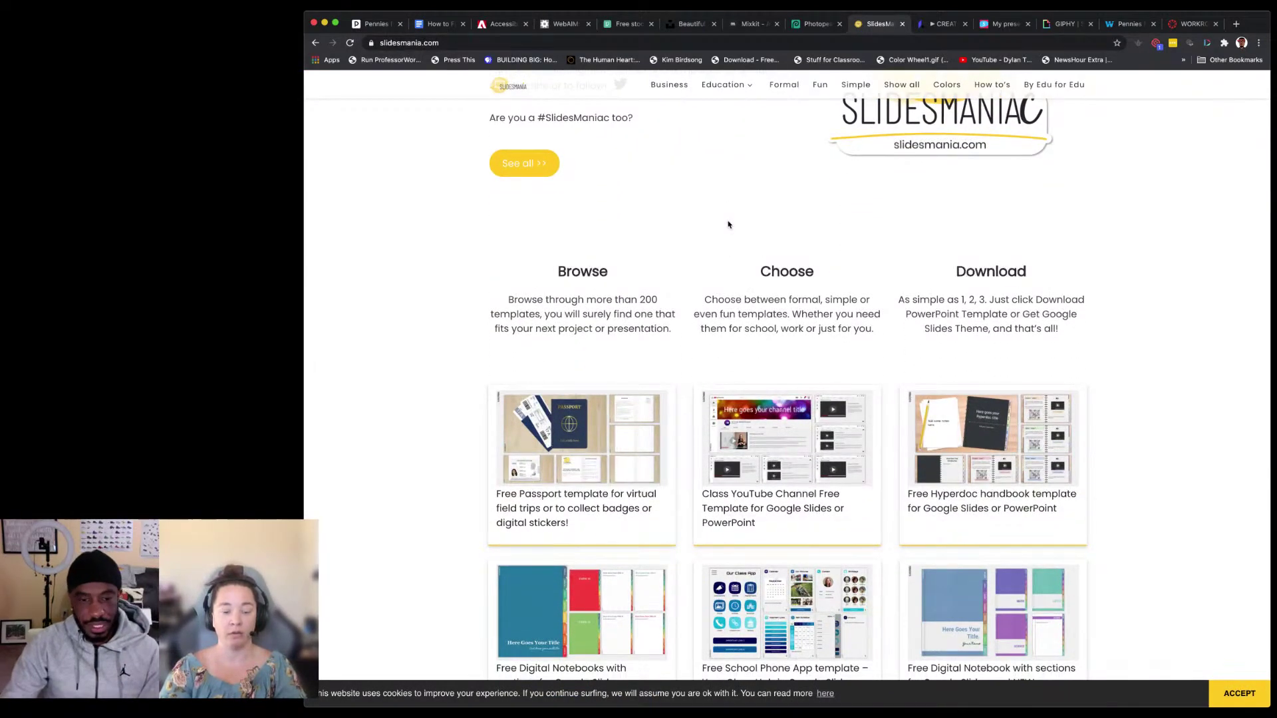
scroll(730, 222, "up", 5)
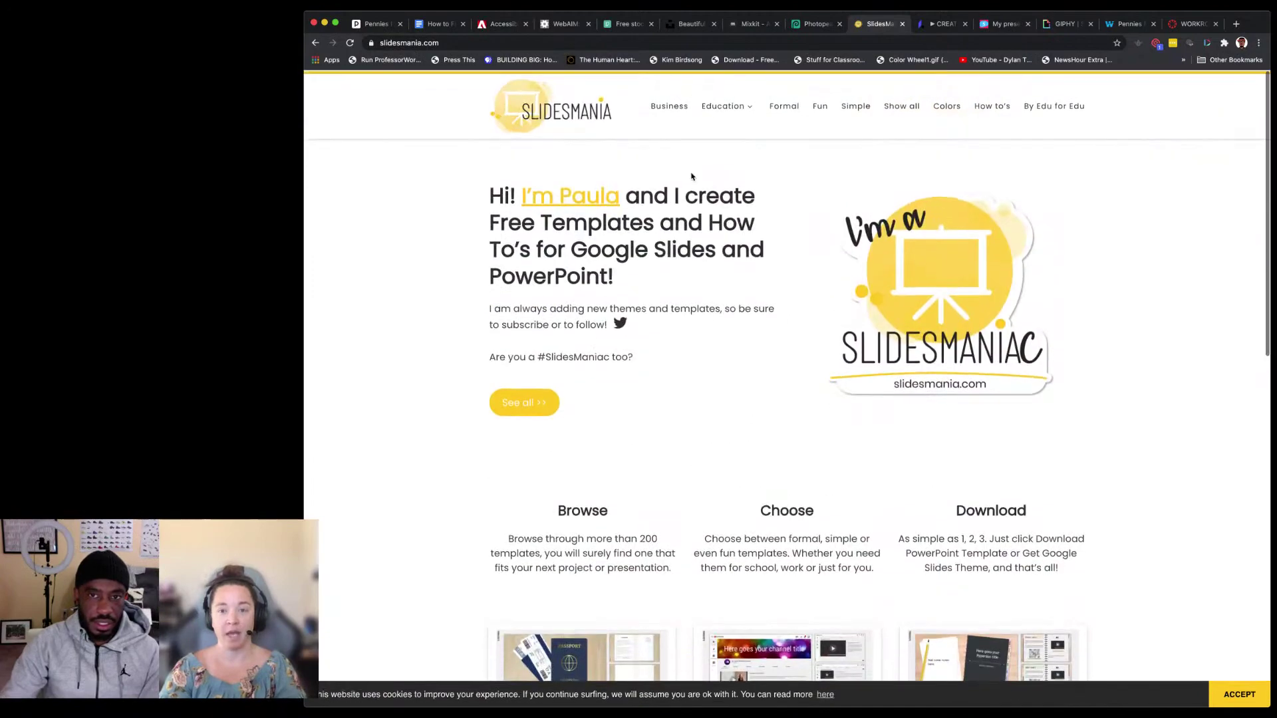
Step: Open SlidesMania's weekly planner templates from the education category and look through the designs
mouse_move(720, 108)
left_click(745, 198)
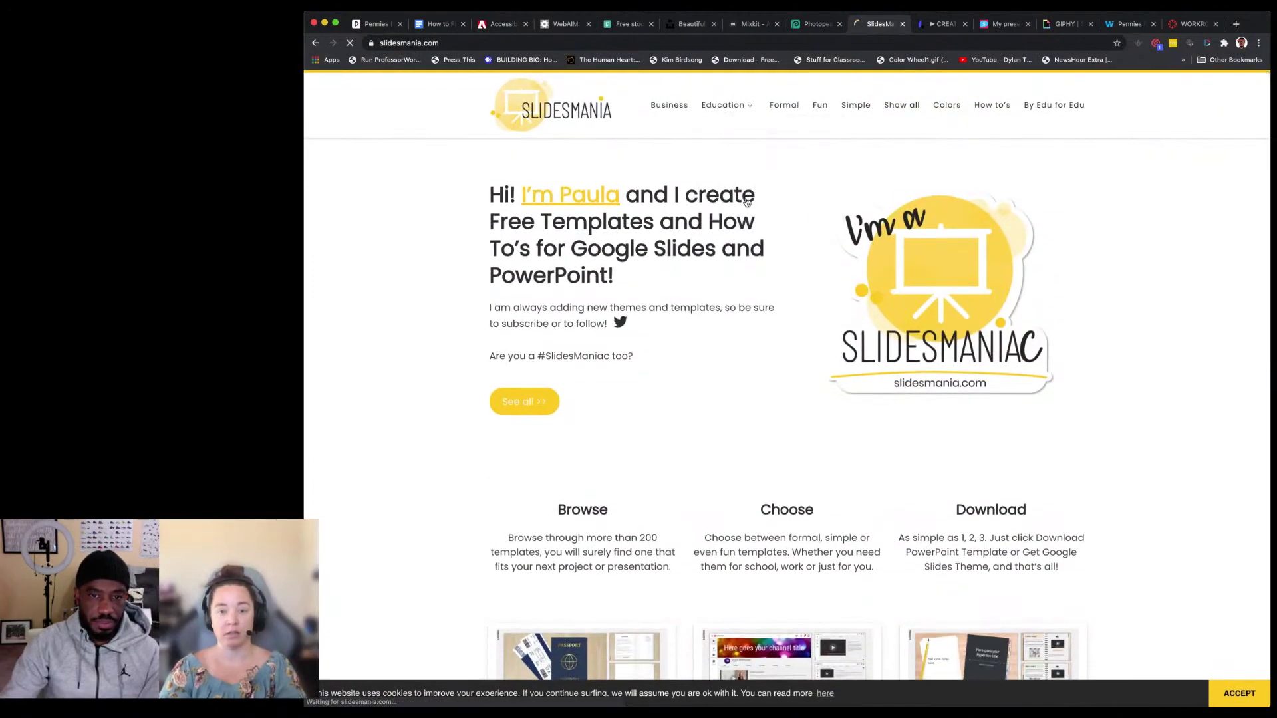
scroll(745, 199, "down", 7)
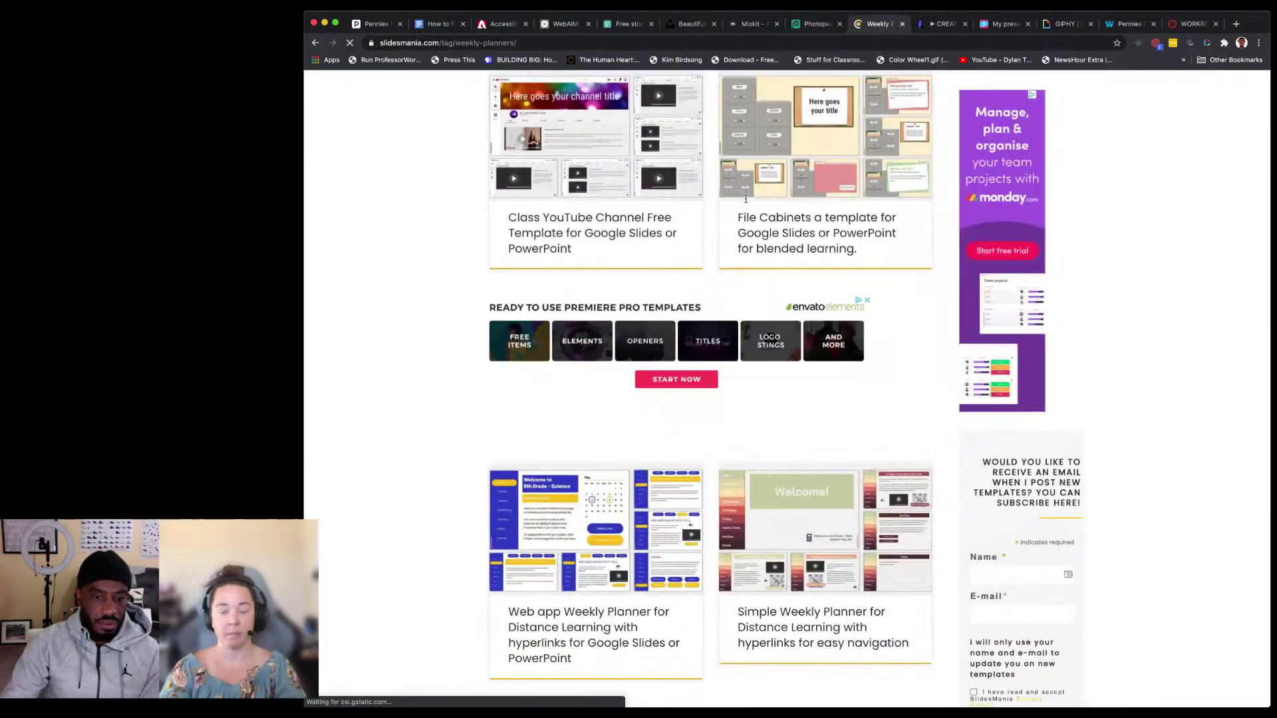
scroll(746, 198, "down", 3)
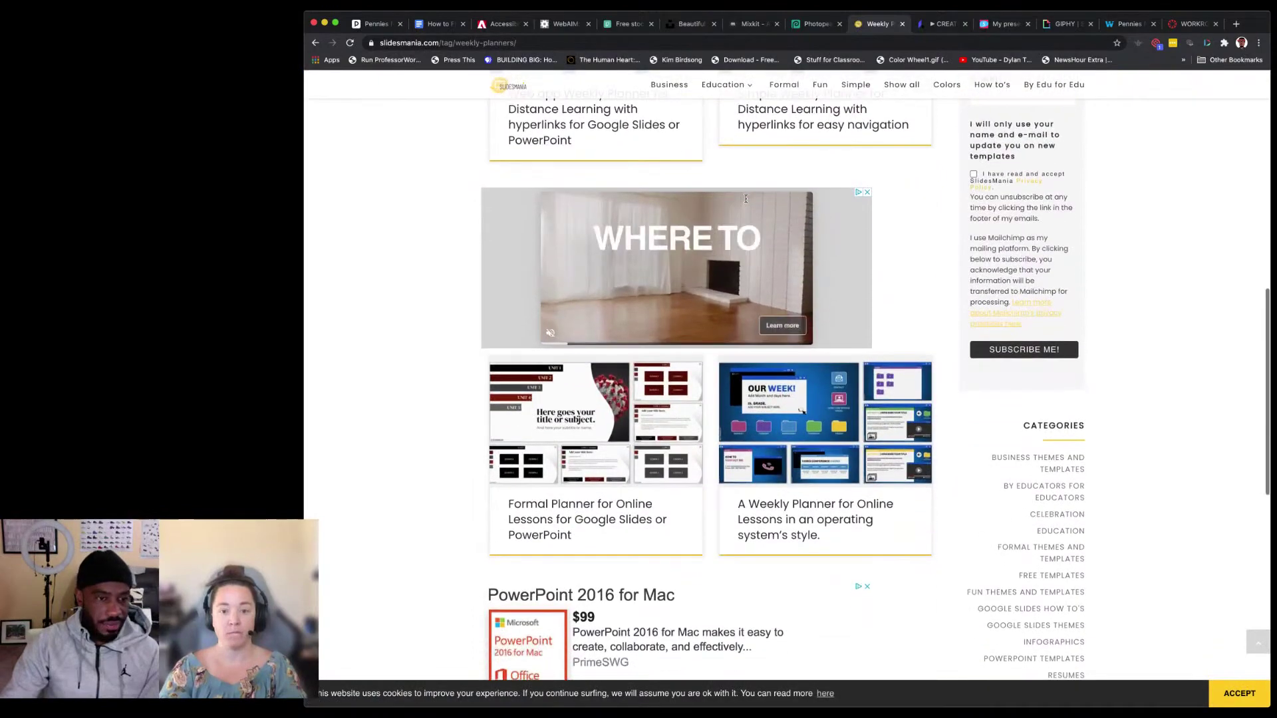
Step: Open SlidesMania's yearly planner templates from the education category and look through the designs
scroll(746, 198, "up", 7)
scroll(746, 197, "up", 3)
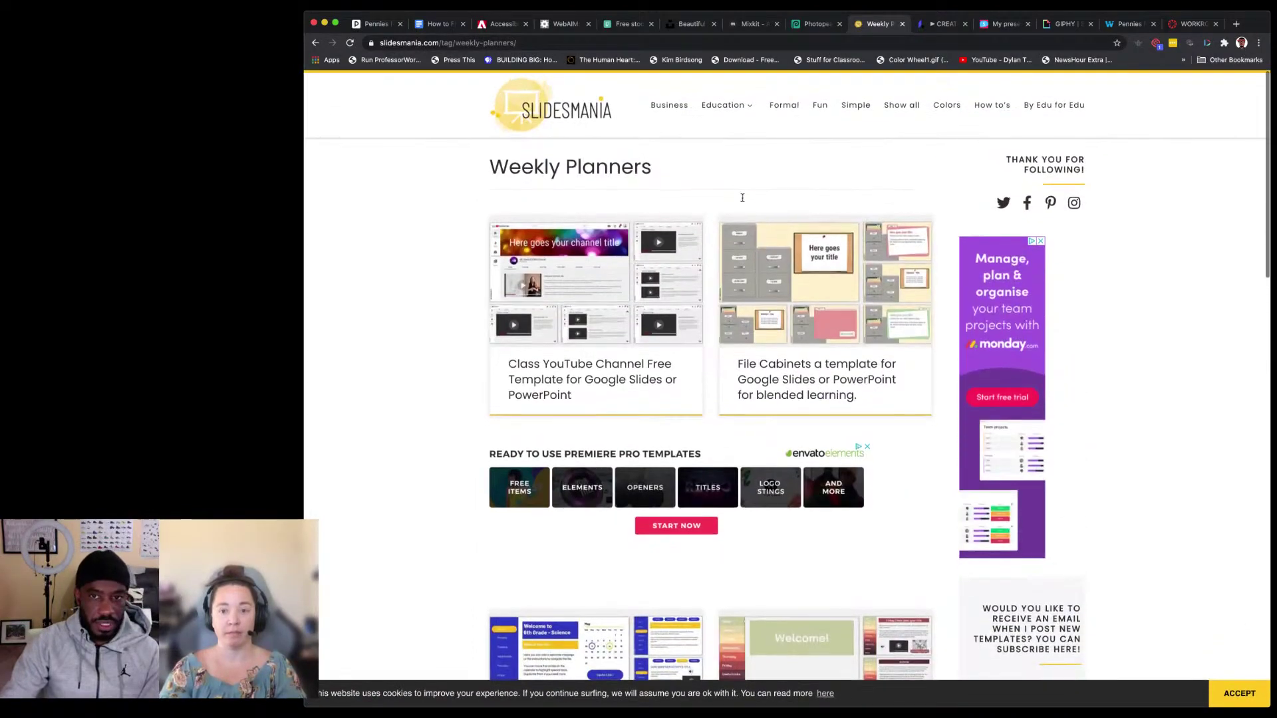
mouse_move(704, 107)
left_click(769, 223)
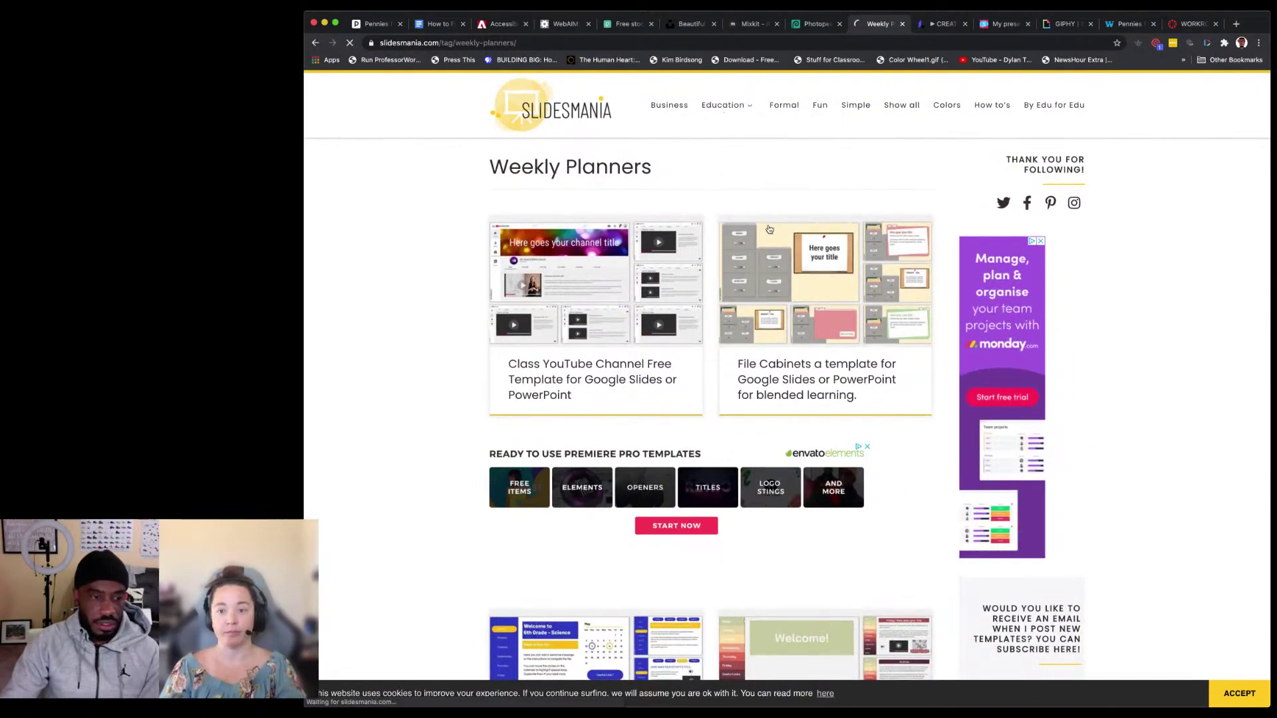
scroll(770, 229, "down", 5)
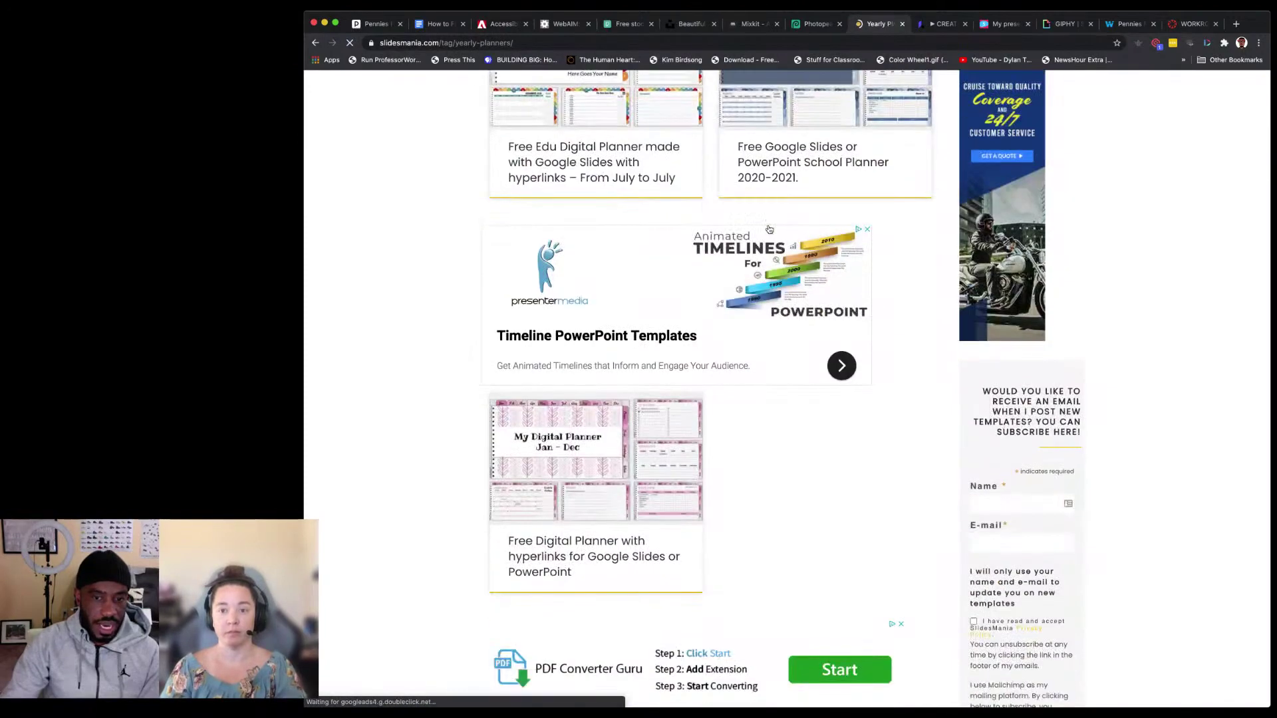
scroll(769, 229, "down", 3)
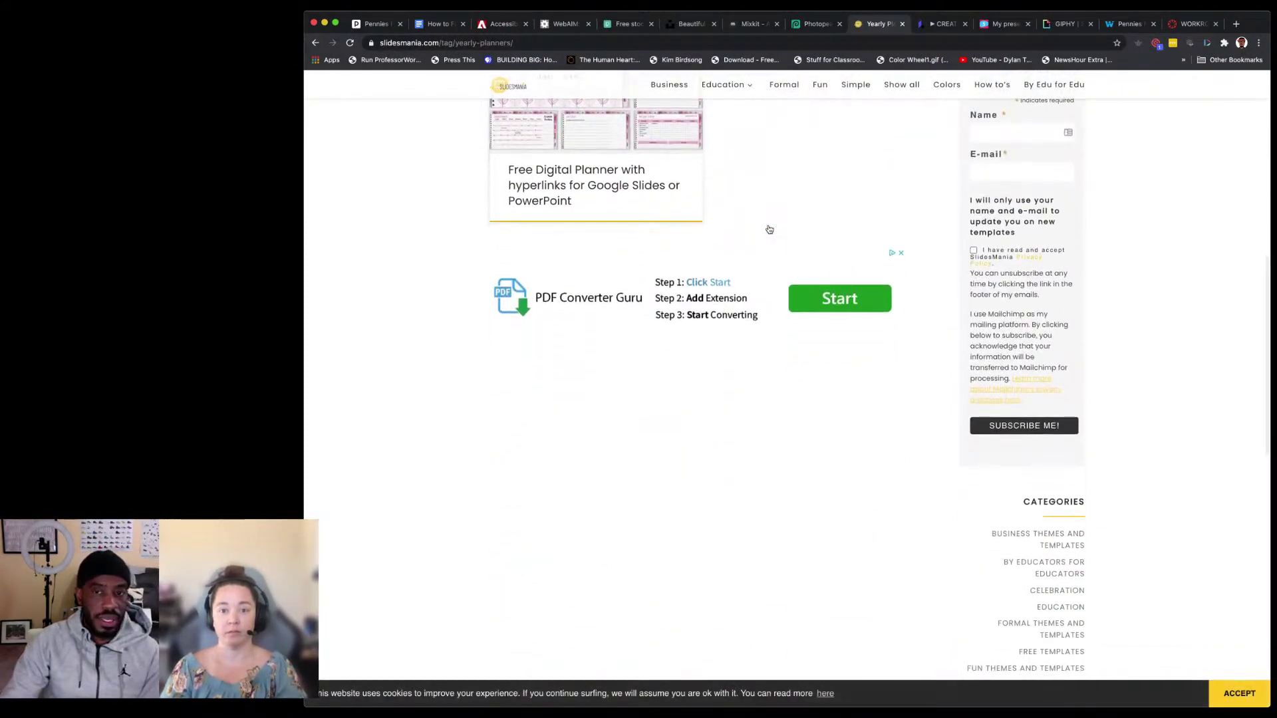
scroll(769, 229, "up", 5)
scroll(770, 229, "up", 4)
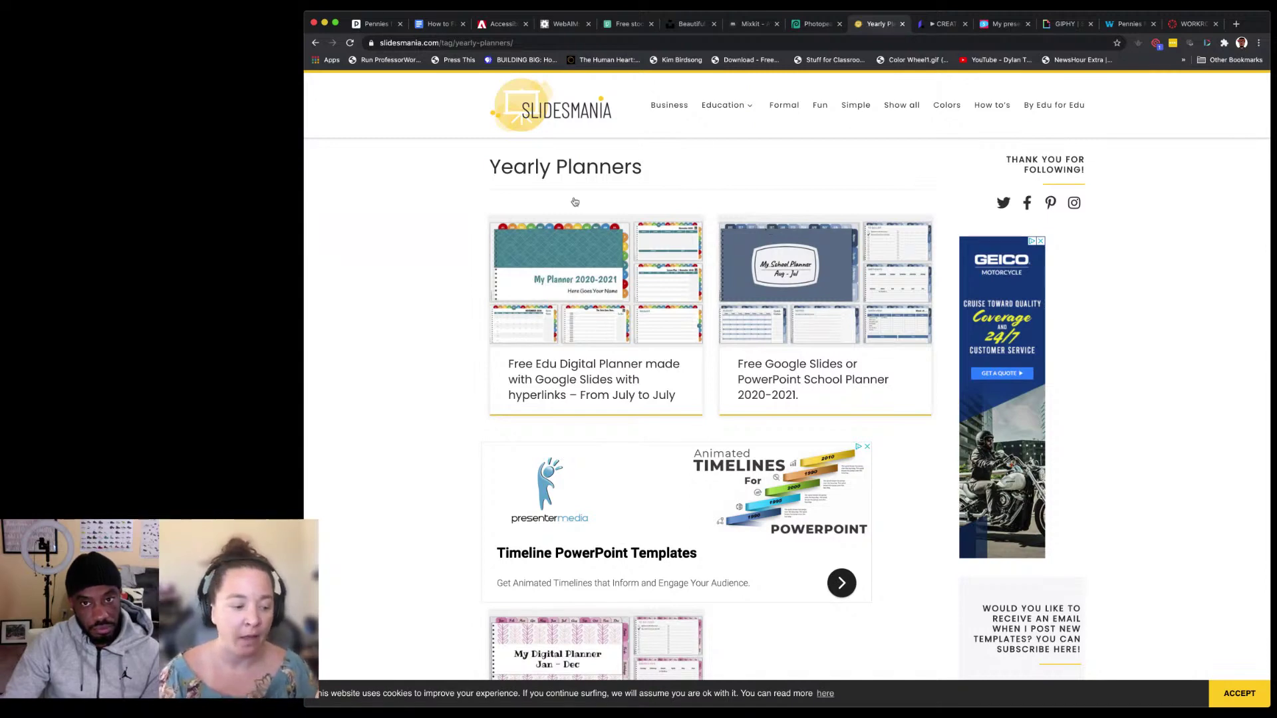
Step: Return to the weekly planner templates, open "Web app Weekly Planner for Distance Learning", and look over its description and slide previews
mouse_move(708, 114)
left_click(749, 198)
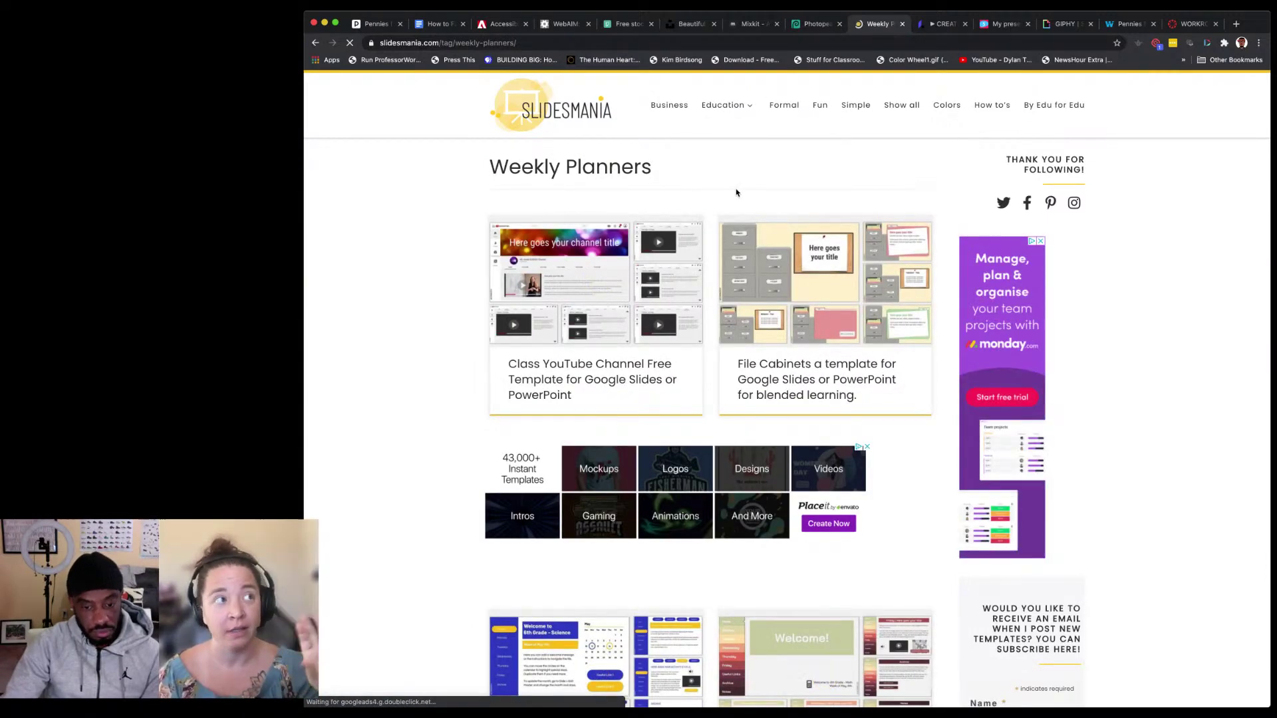
scroll(735, 192, "down", 6)
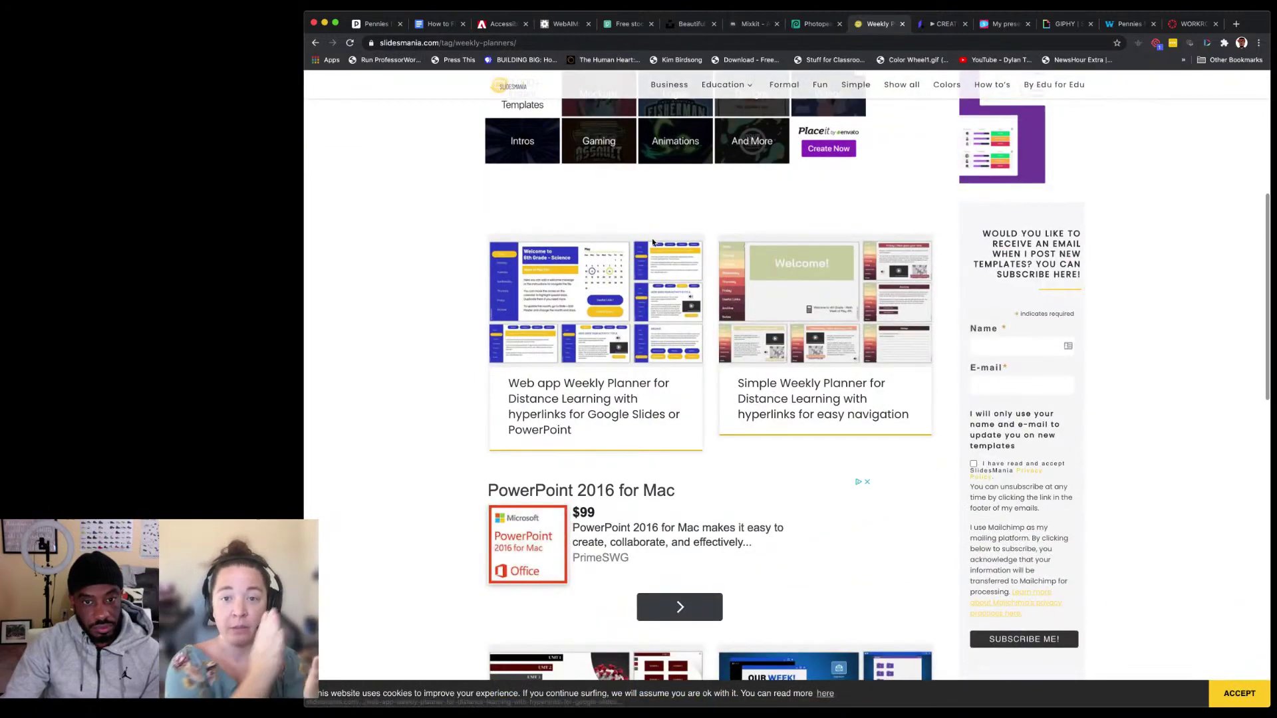
left_click(652, 242)
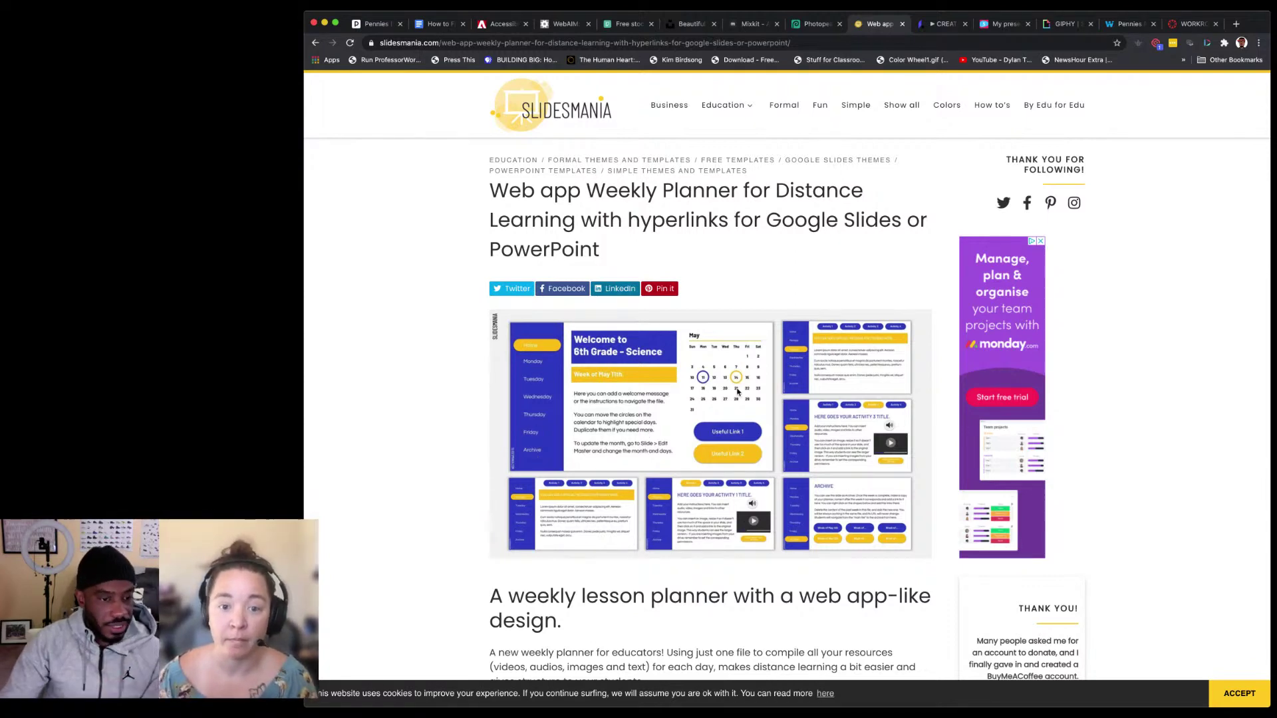
scroll(734, 380, "down", 8)
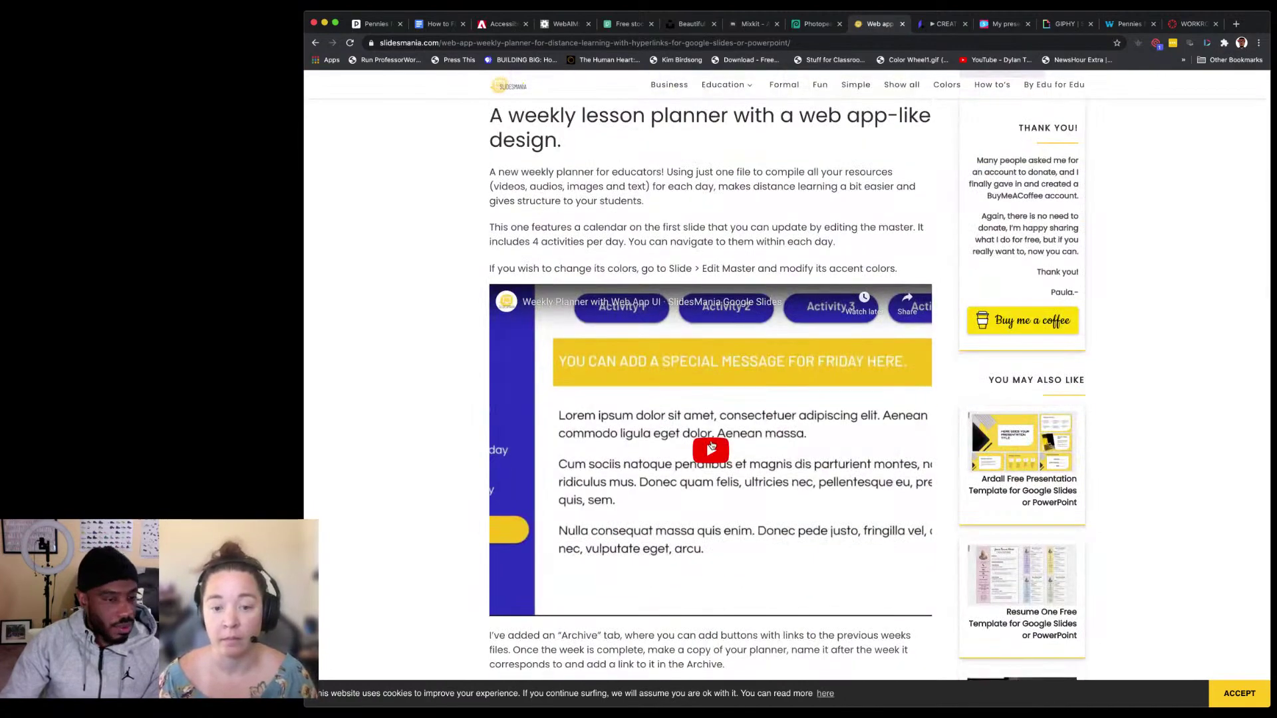
scroll(710, 445, "down", 8)
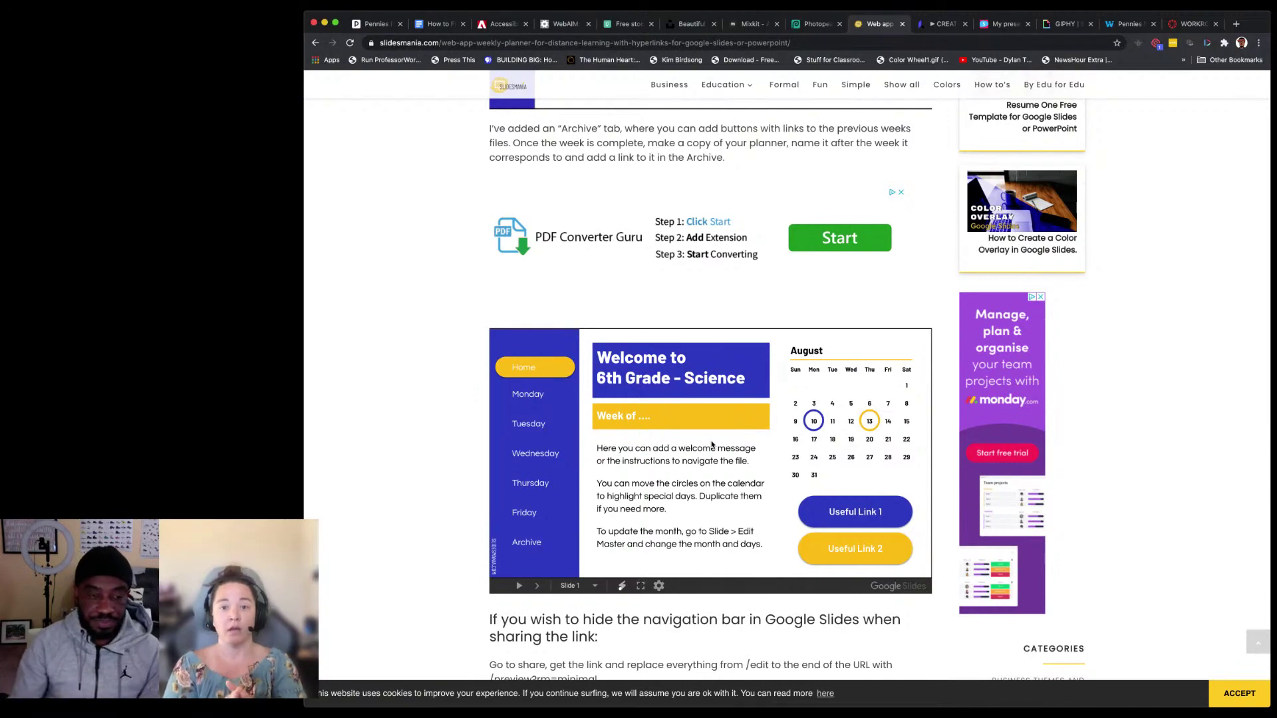
scroll(616, 314, "up", 15)
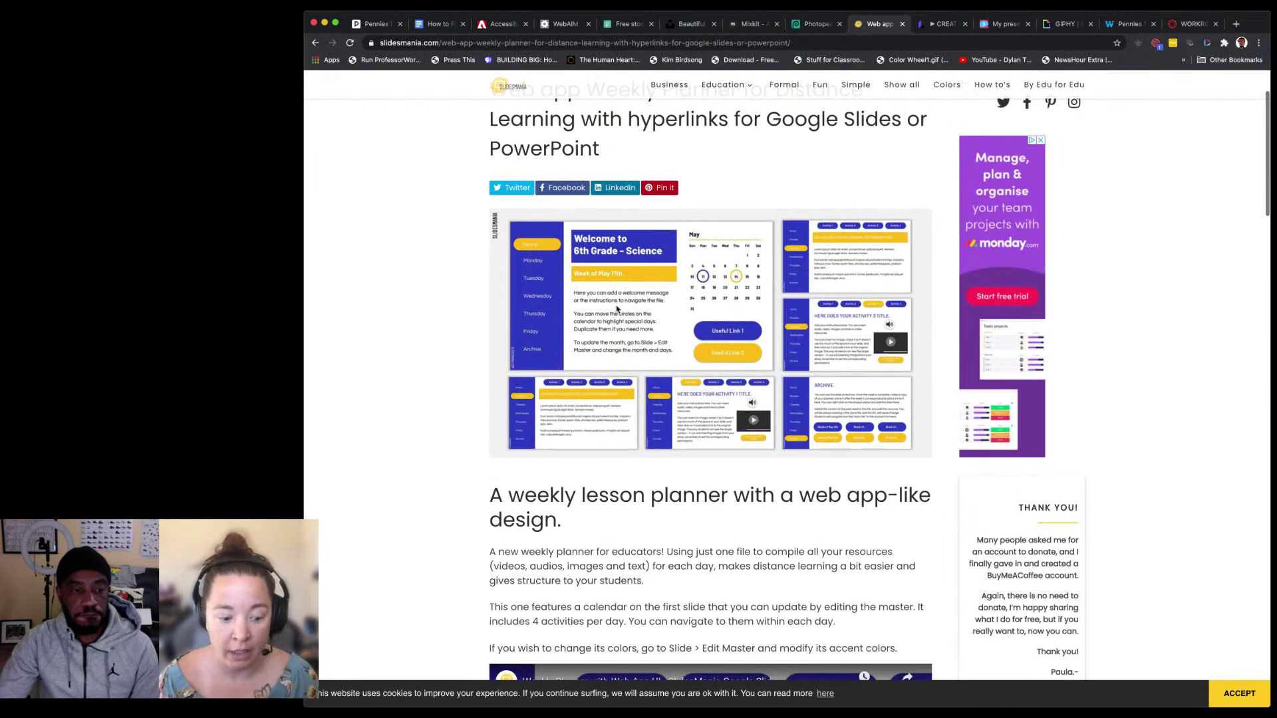
scroll(616, 310, "up", 3)
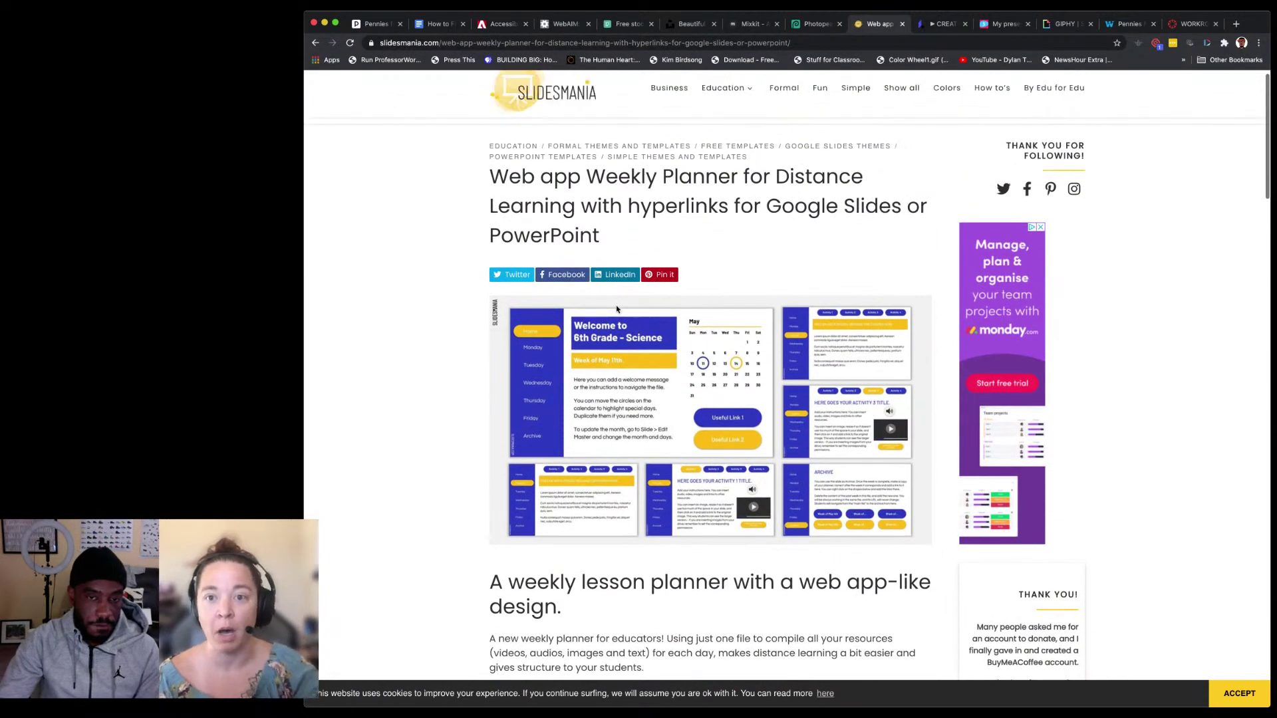
scroll(616, 309, "up", 2)
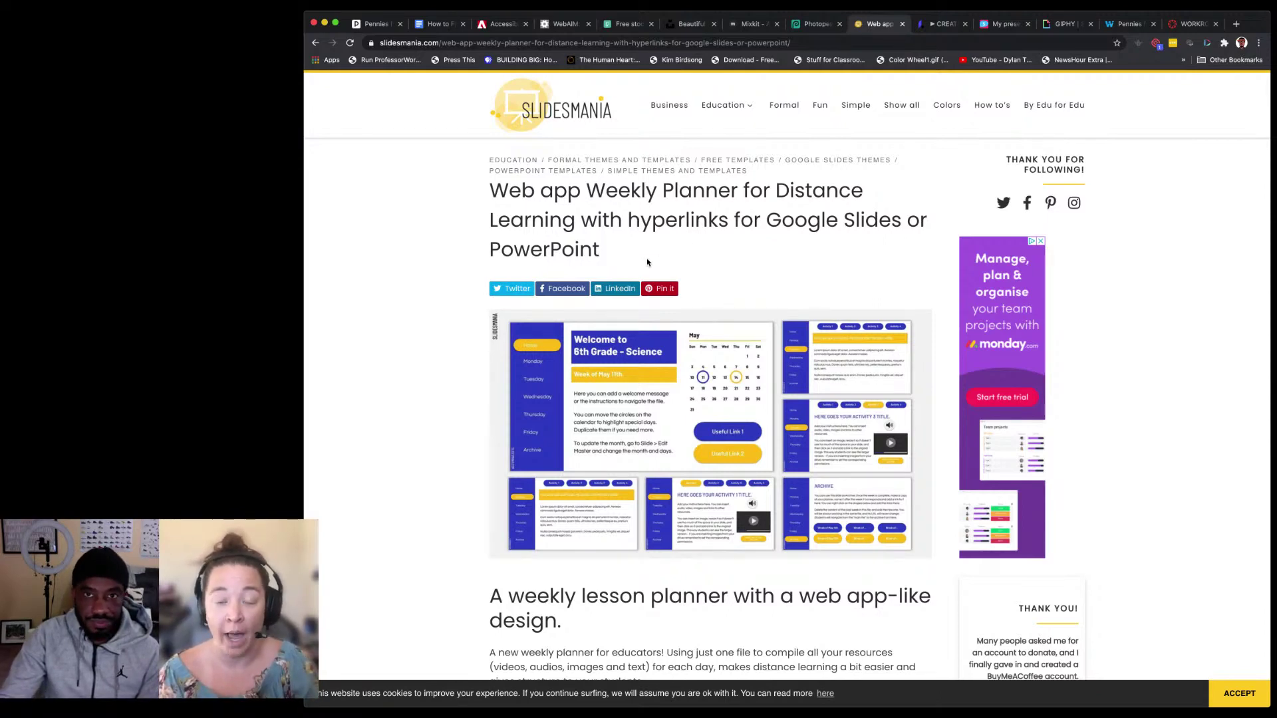
Step: Go back through the visited pages to the "Copy of webinar agenda" presentation and show its title slide
left_click(316, 43)
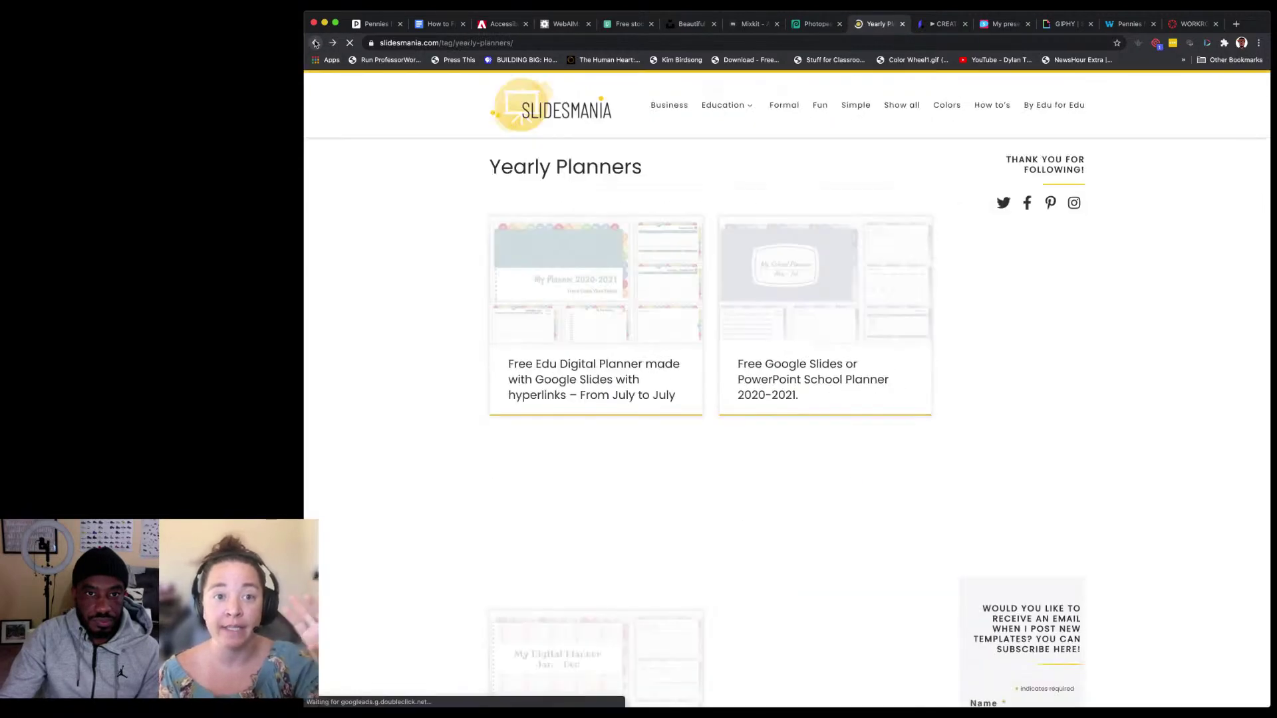
left_click(316, 44)
left_click(316, 44)
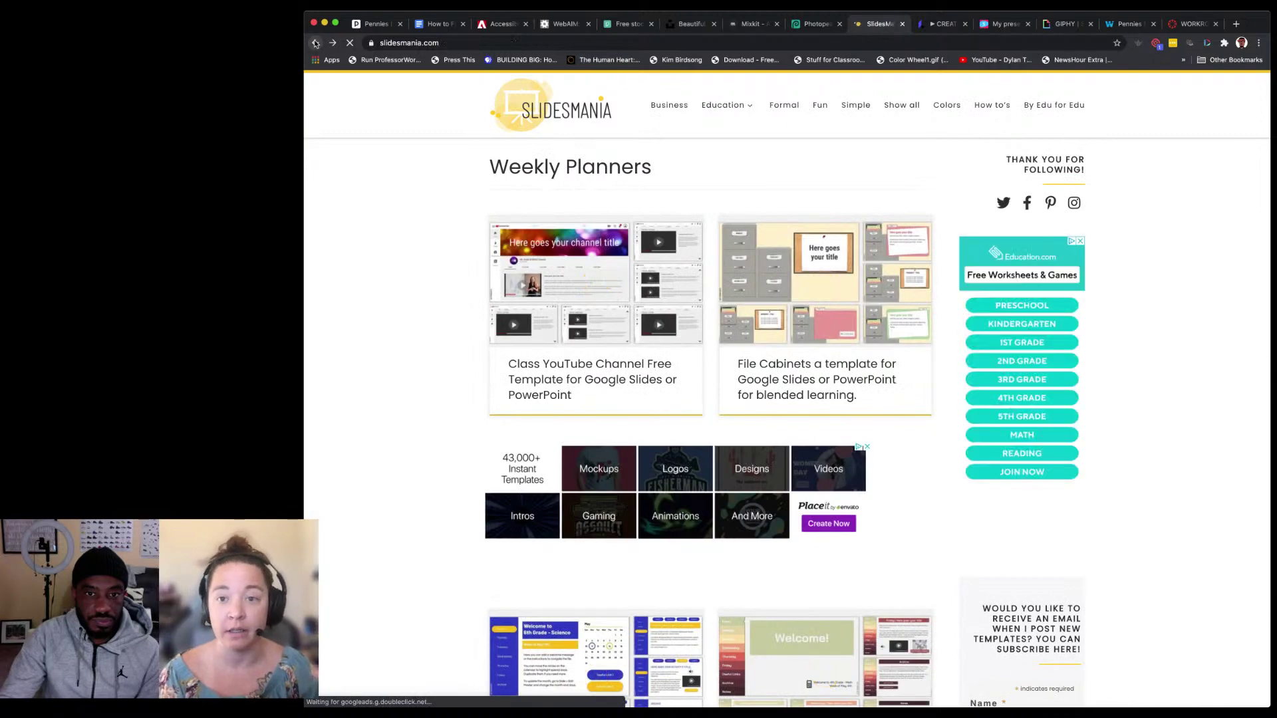
left_click(316, 43)
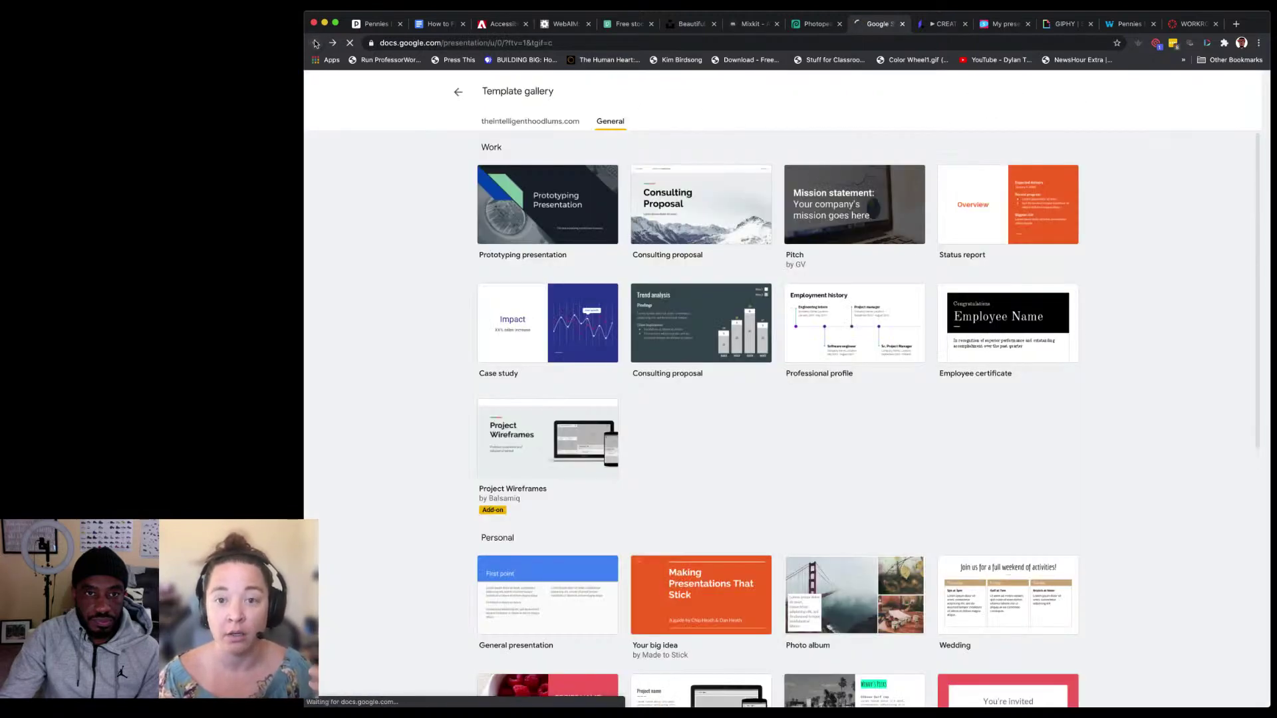
left_click(316, 43)
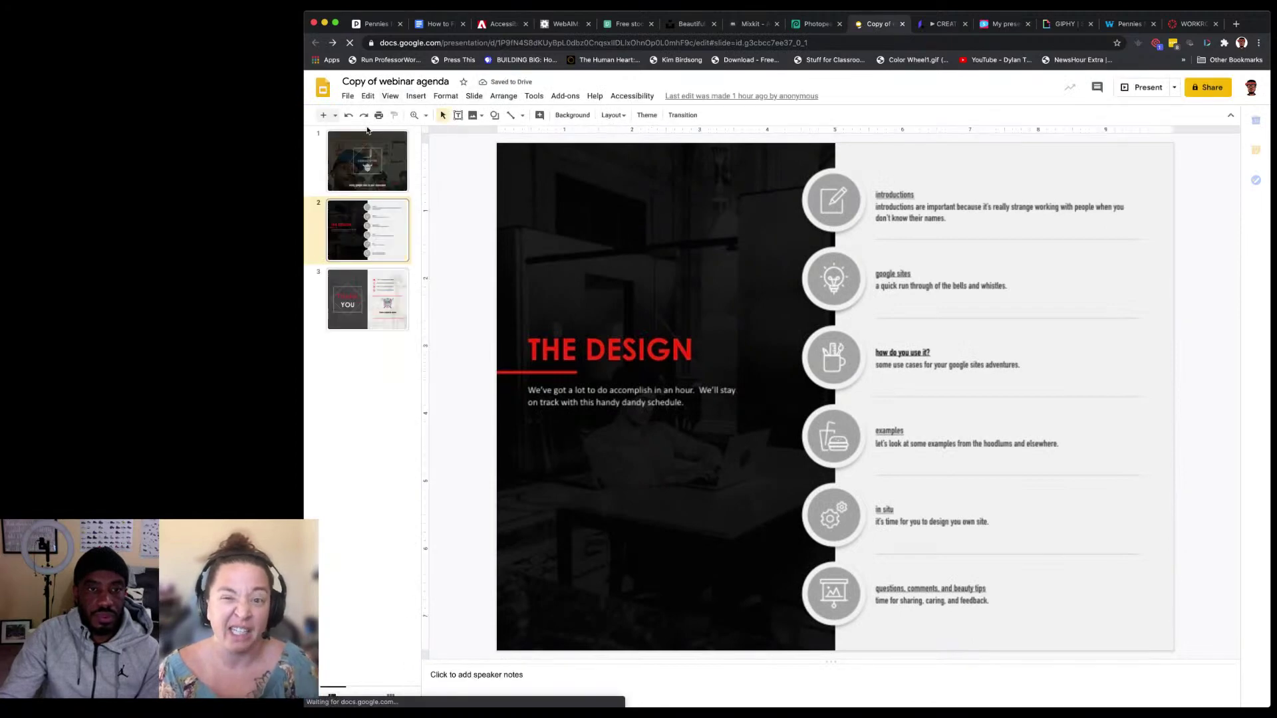
left_click(364, 155)
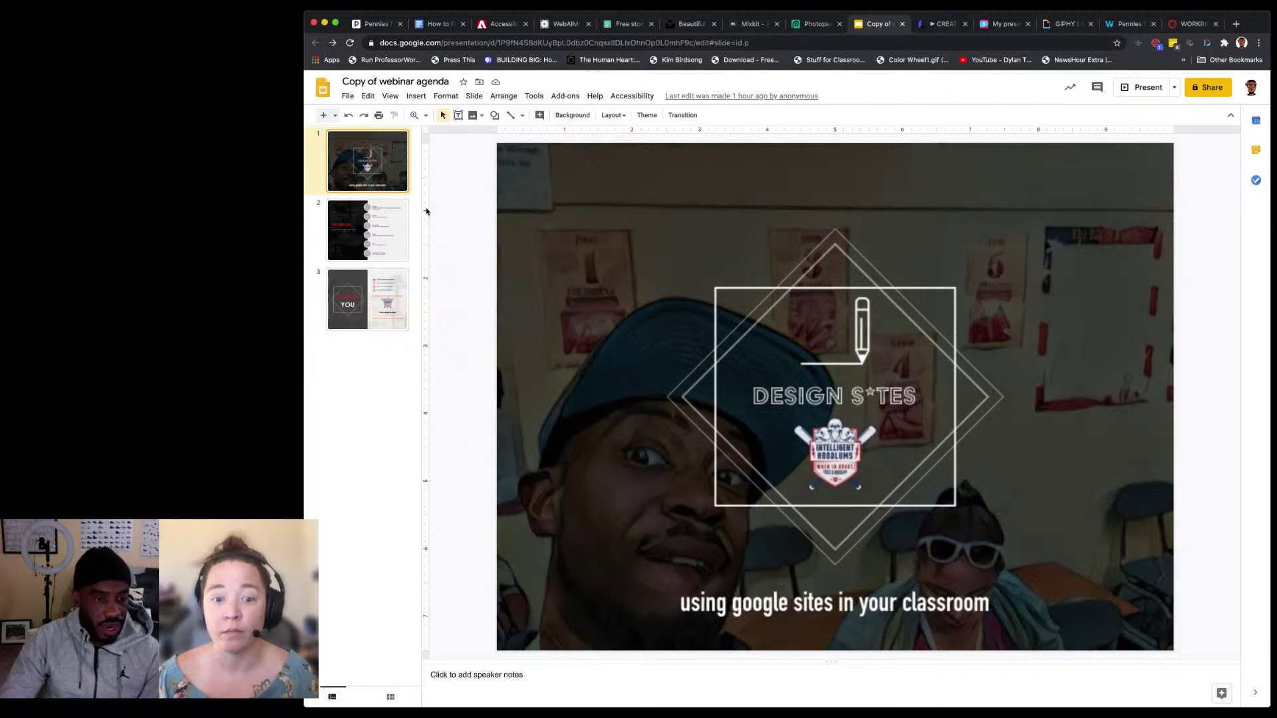
Step: Open the presentation's publish-to-web embed options and choose the Medium (960x749) slide size
left_click(346, 97)
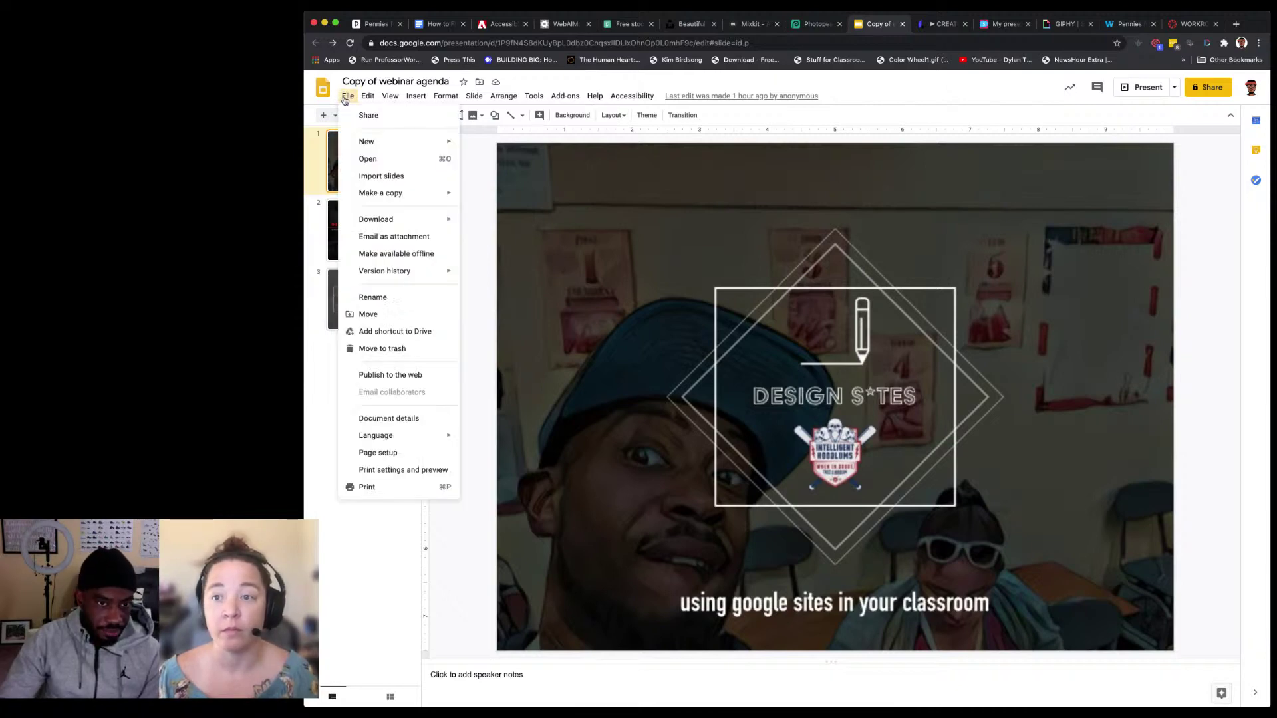
left_click(403, 376)
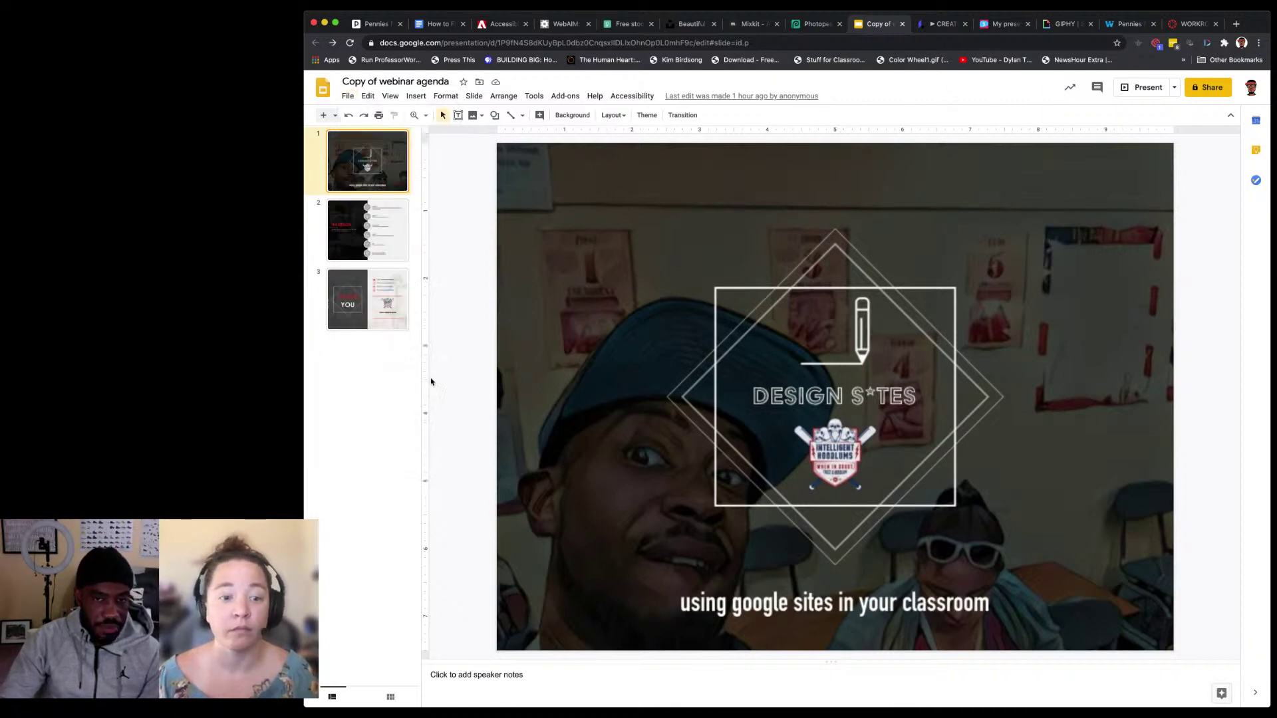
left_click(772, 355)
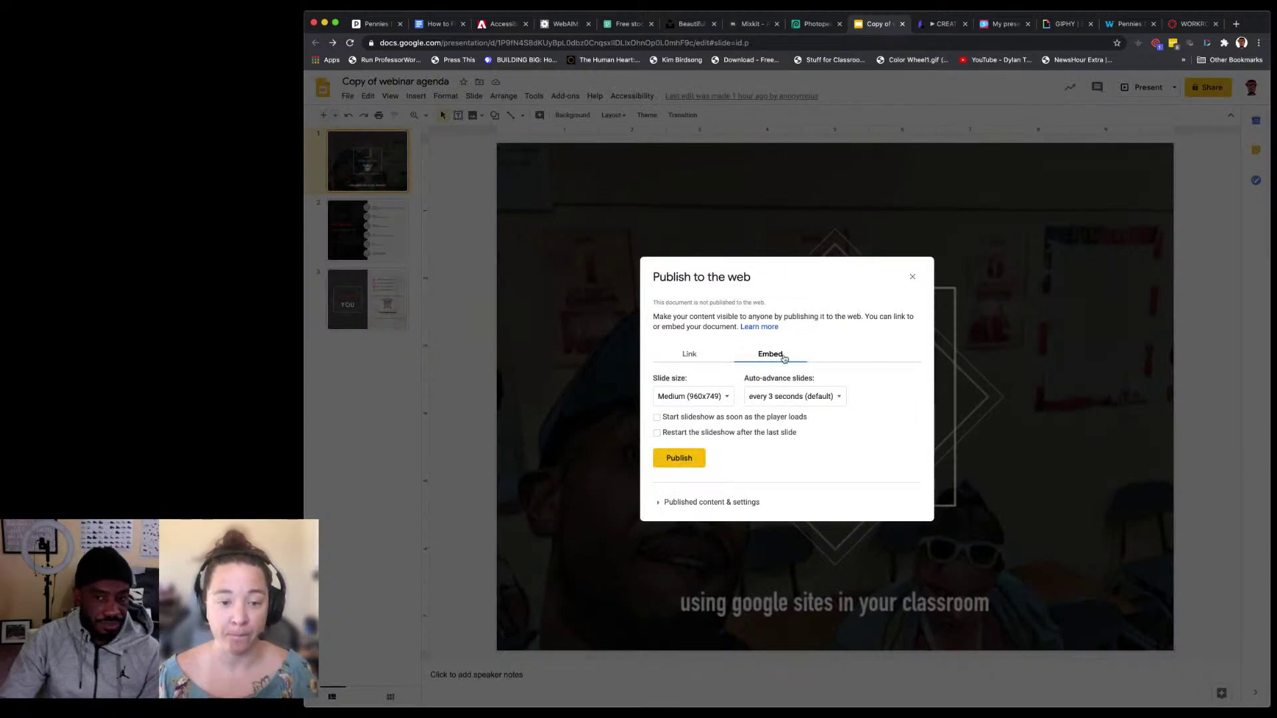
left_click(719, 399)
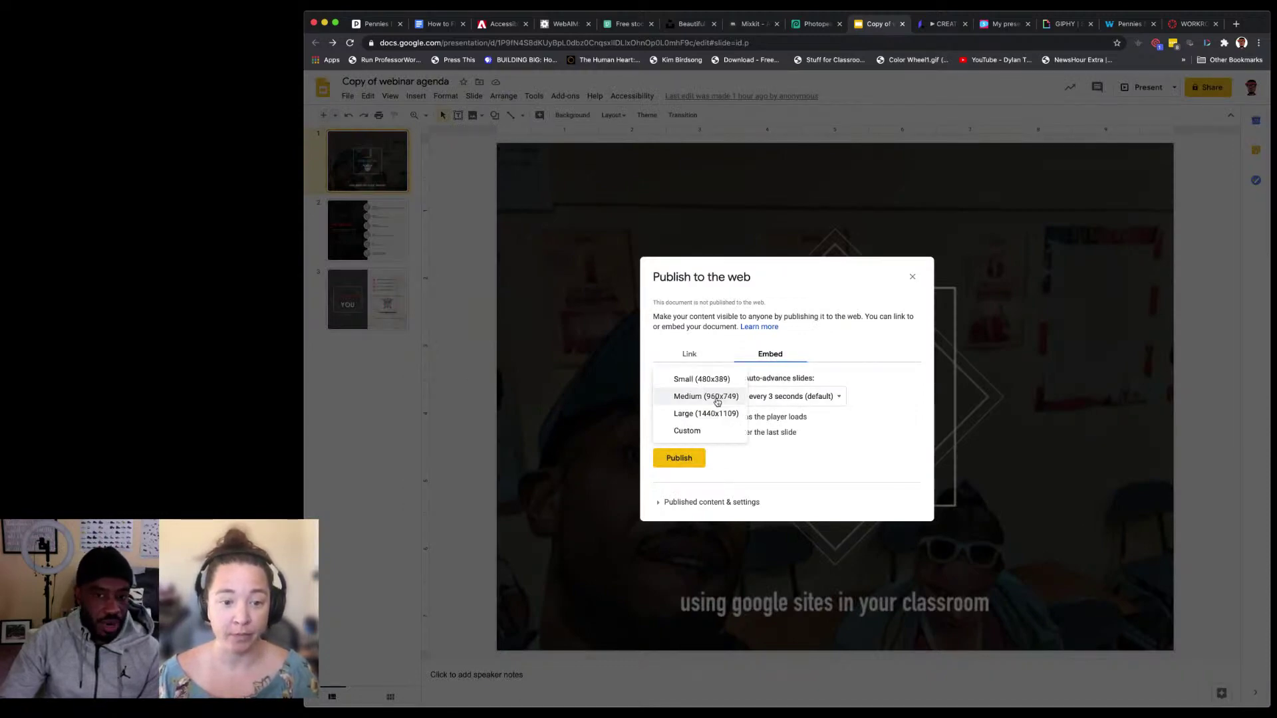
left_click(719, 397)
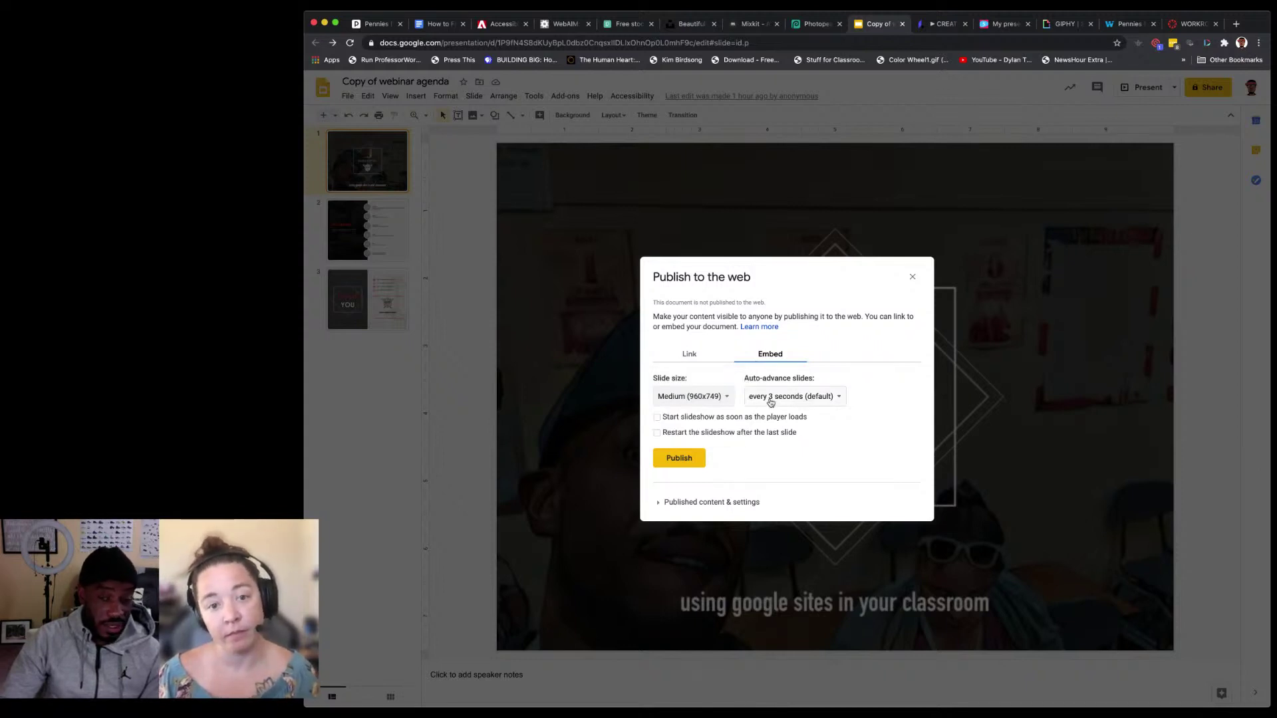
Step: Set the embedded slides to auto-advance every minute and publish the presentation to the web
left_click(770, 399)
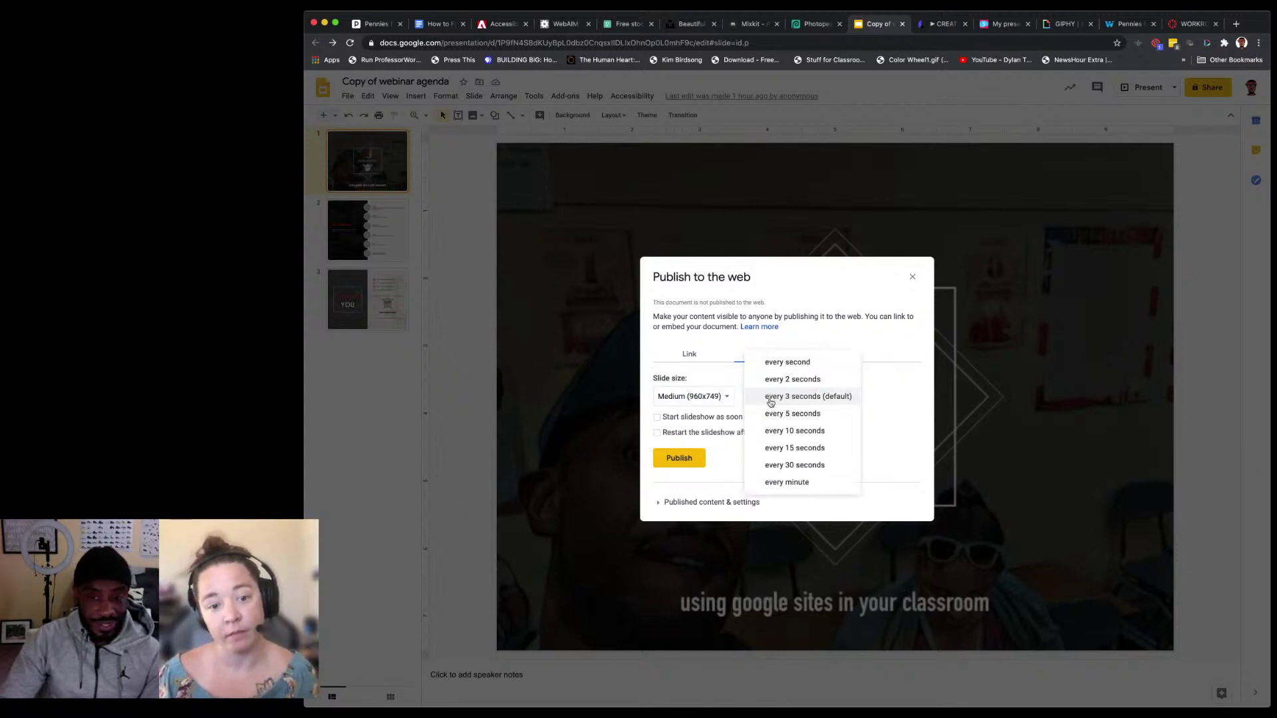
left_click(794, 484)
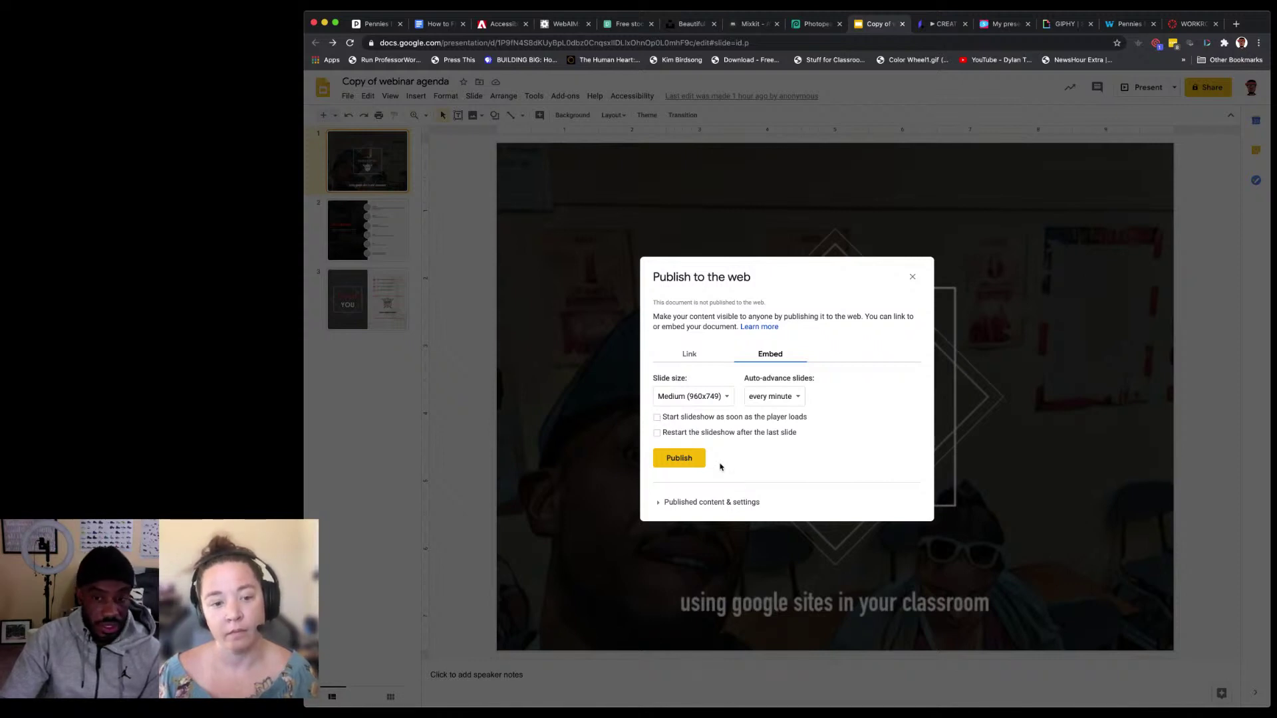
left_click(679, 459)
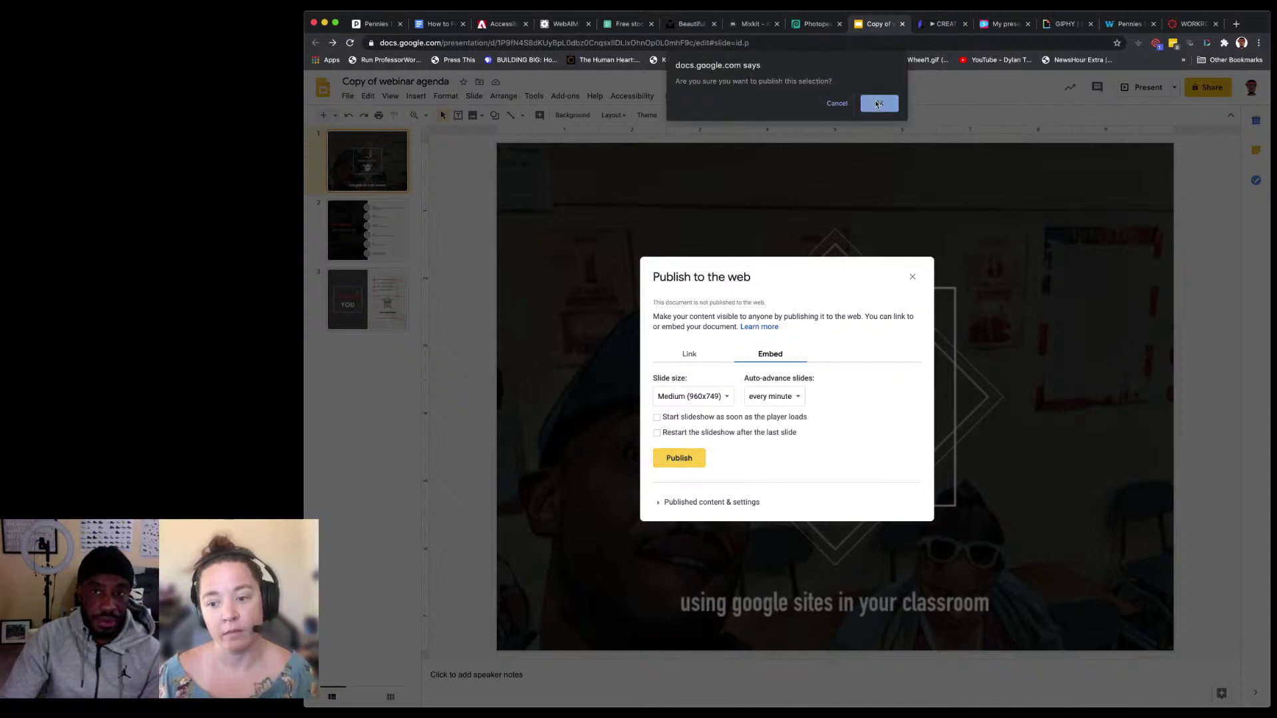
left_click(879, 103)
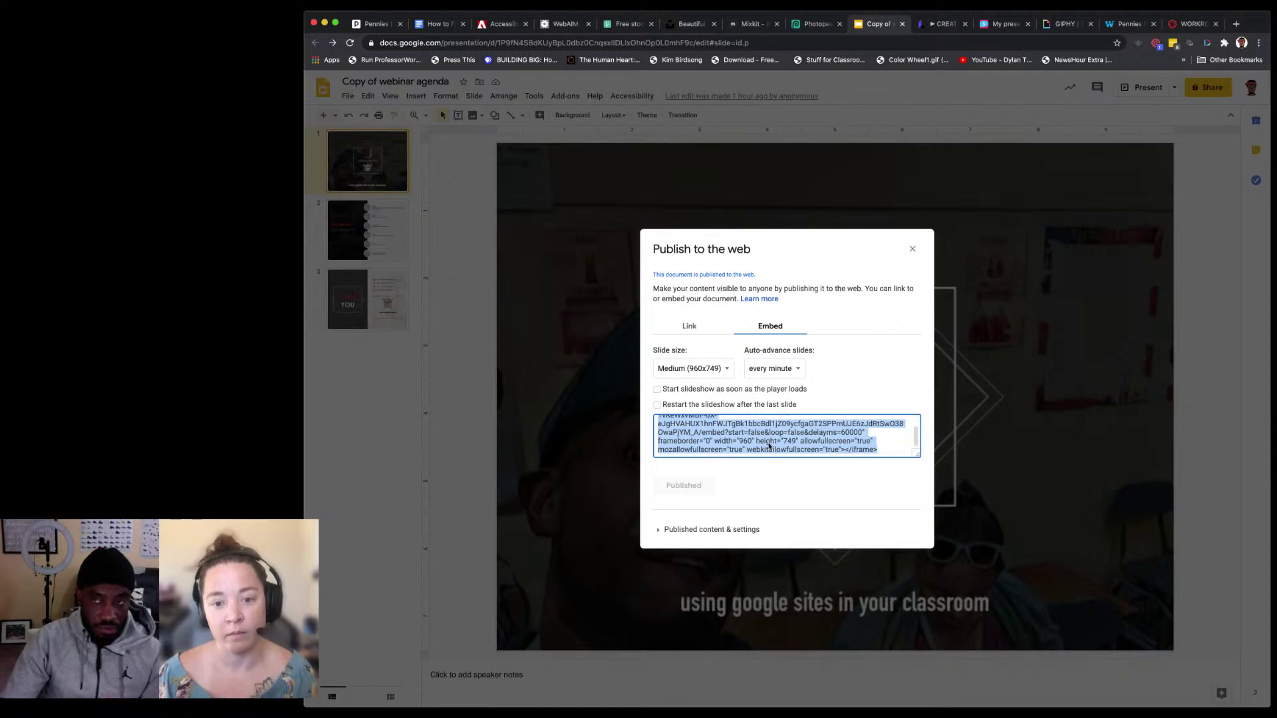
Step: Switch to the "CREATE: AMAZING" presentation in Ludus and try out its full-screen view, extra options and movable control bar
left_click(943, 24)
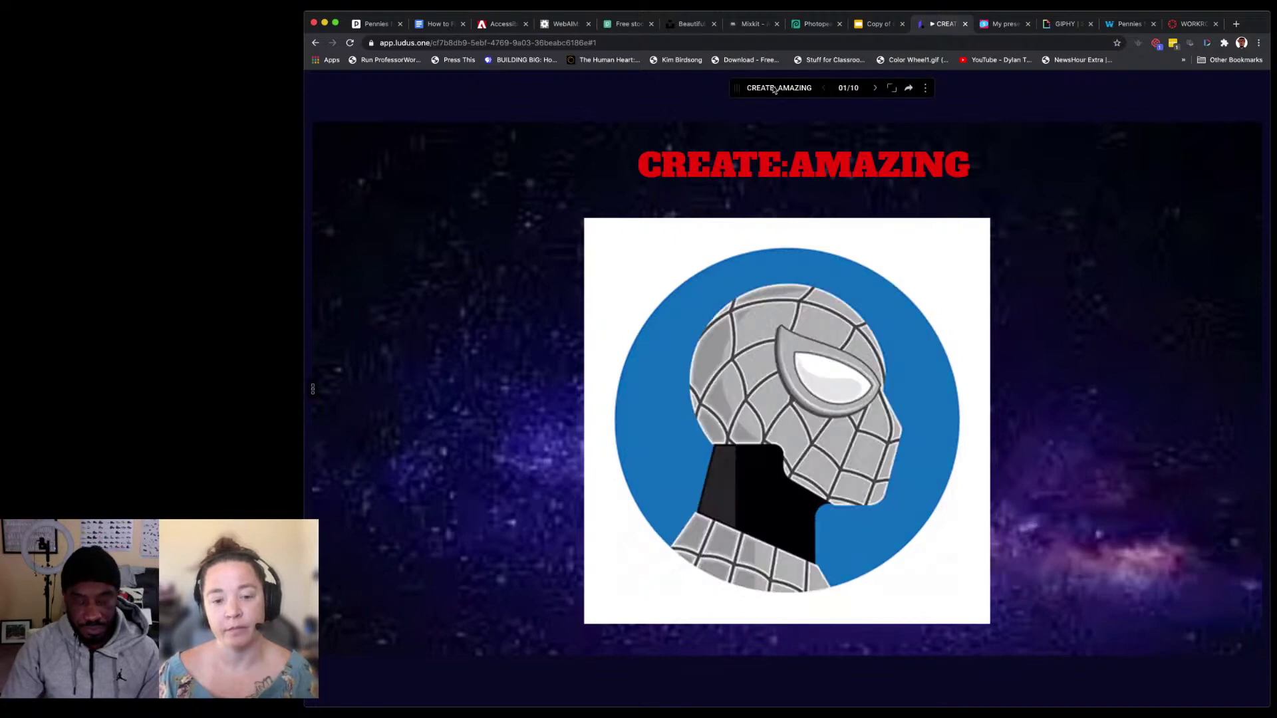
left_click(890, 88)
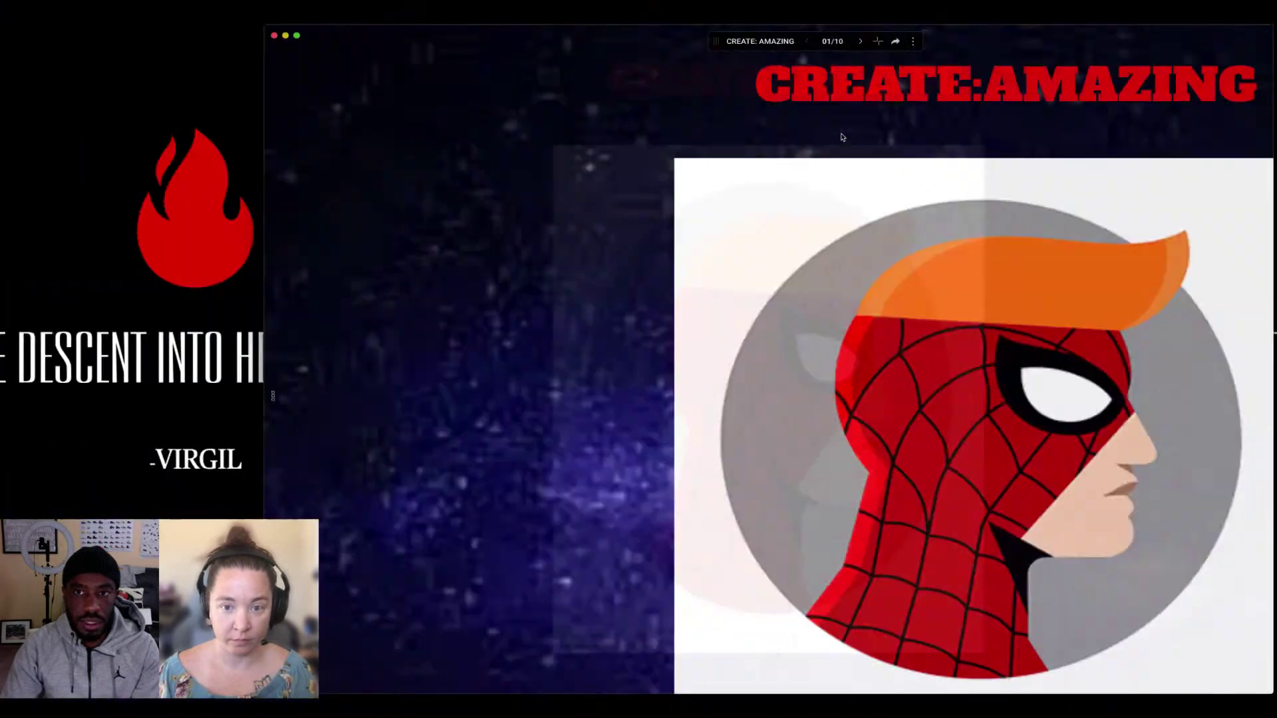
left_click(925, 88)
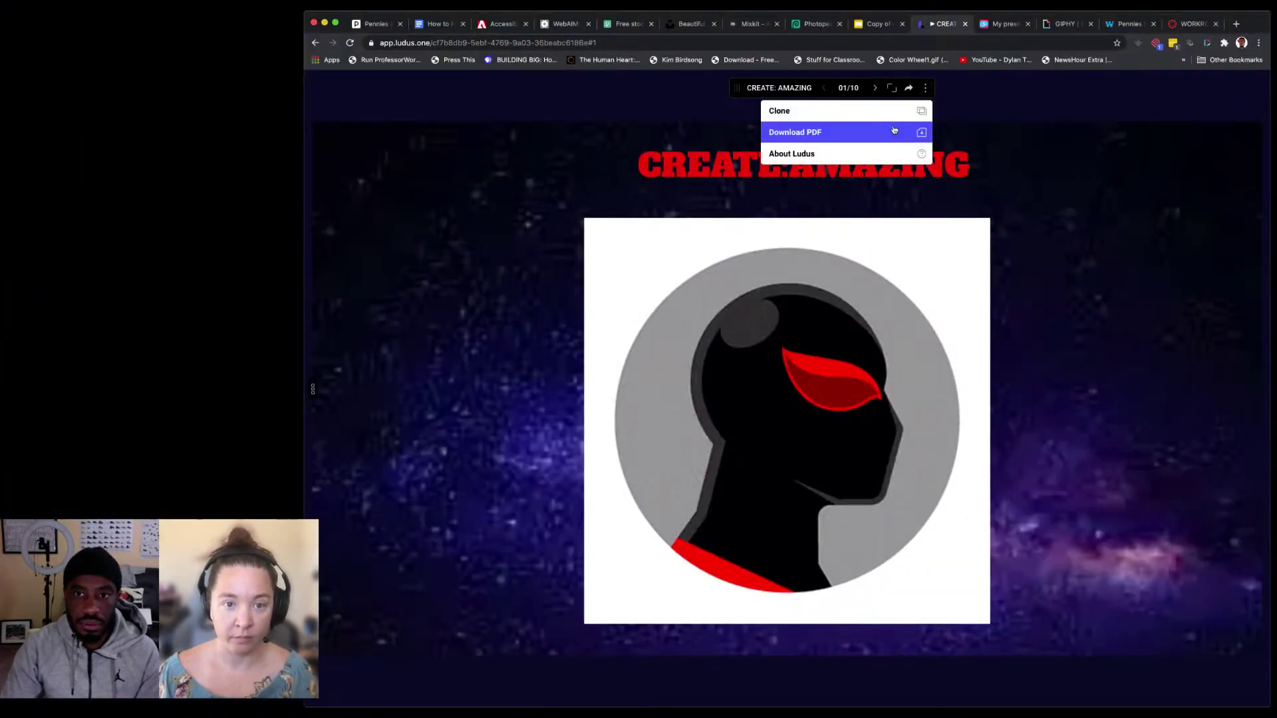
left_click(680, 145)
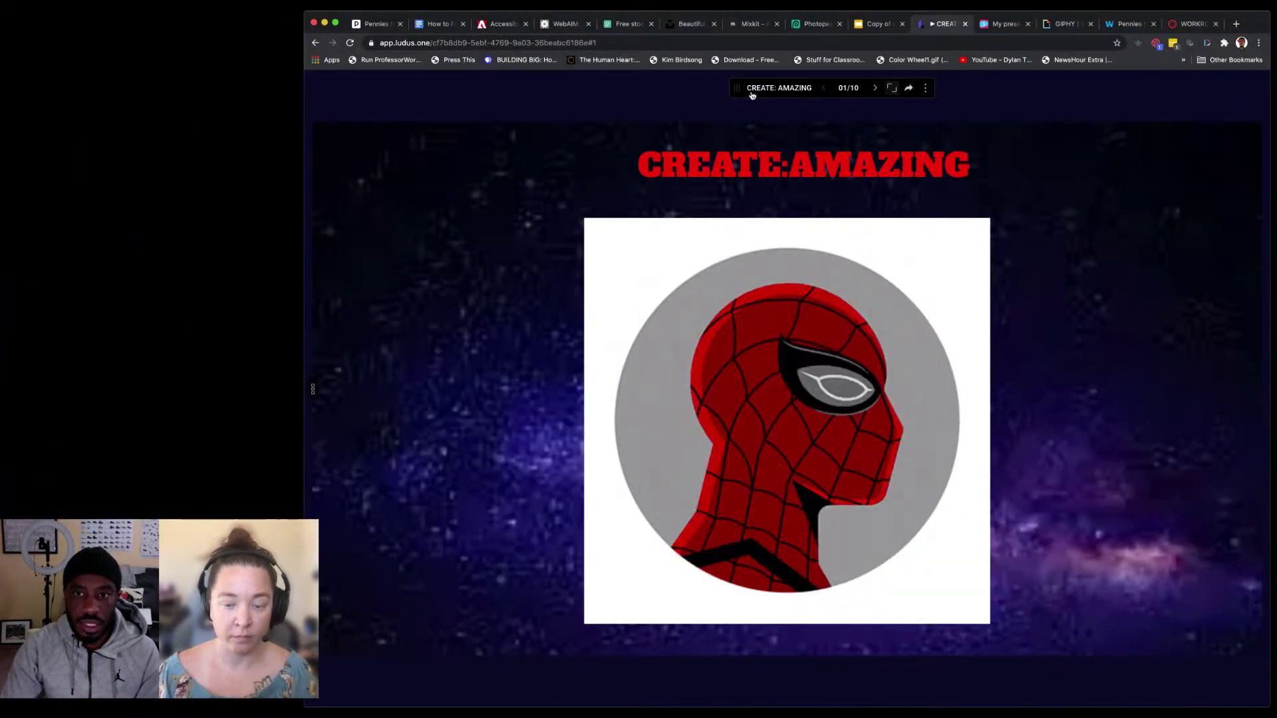
left_click_drag(736, 91, 886, 107)
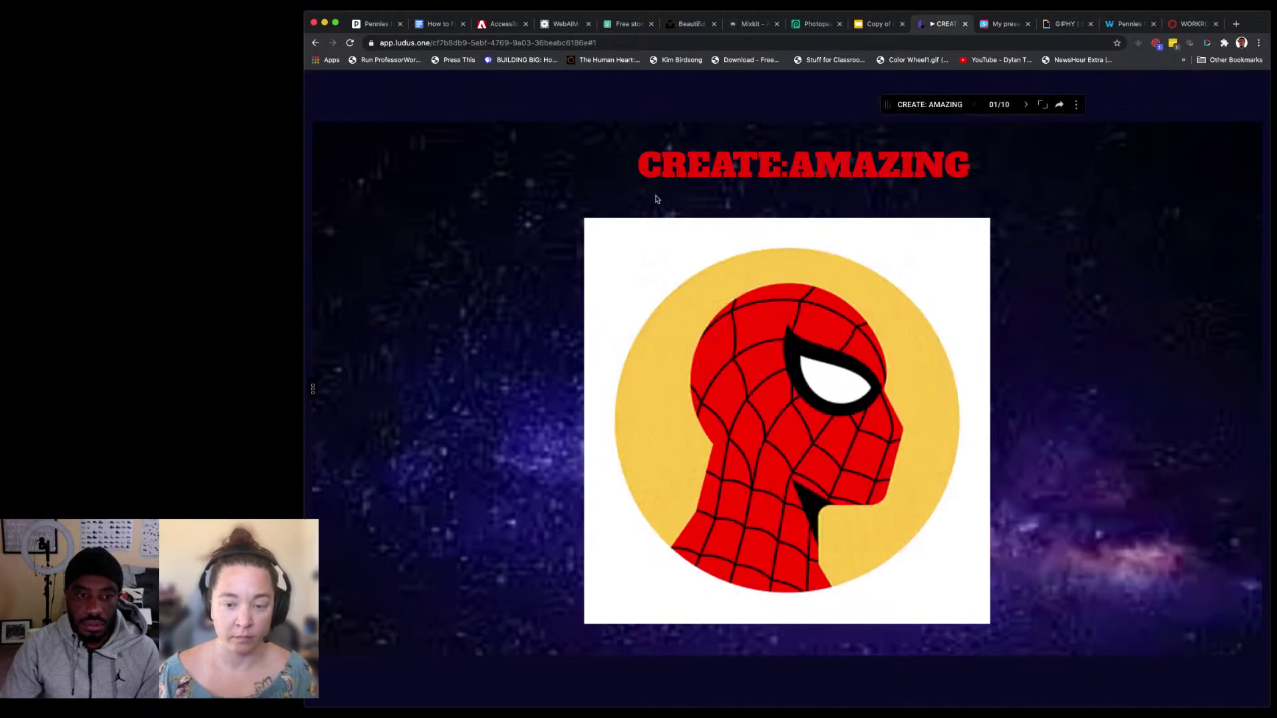
Step: Reveal the slide thumbnails of the Ludus presentation and view slide 3, followed by slide 2
mouse_move(314, 388)
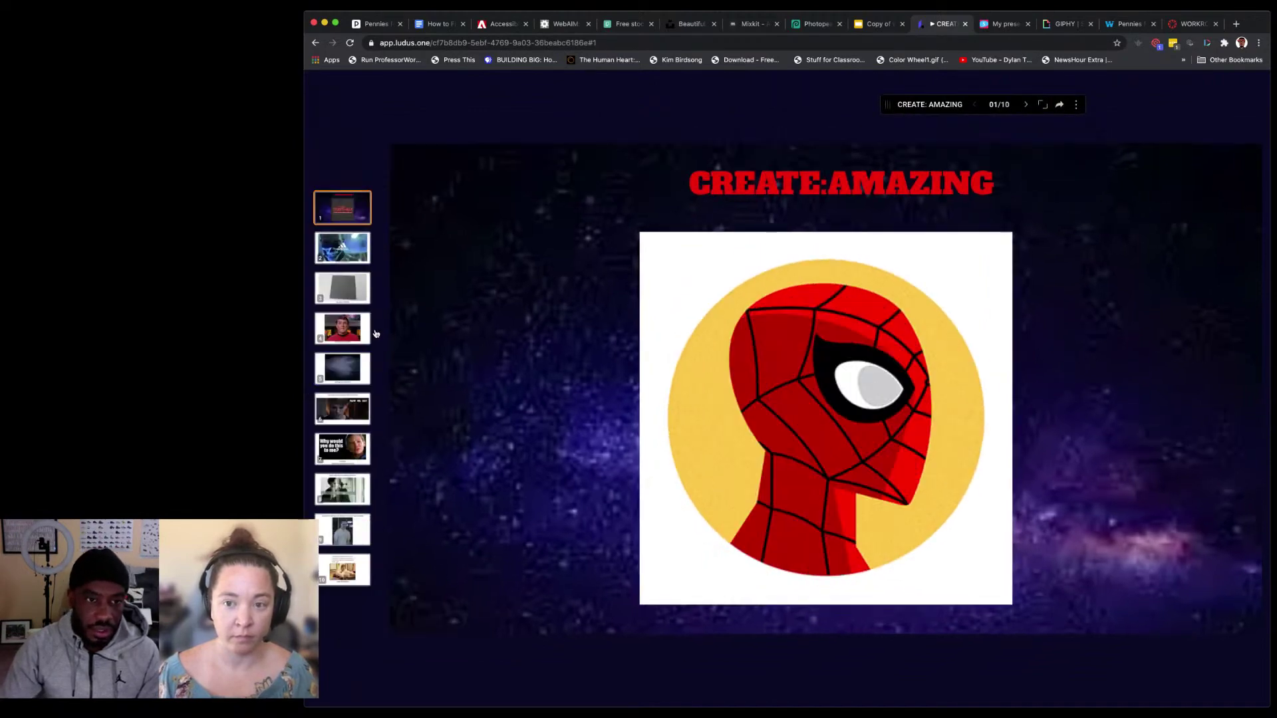
left_click(345, 289)
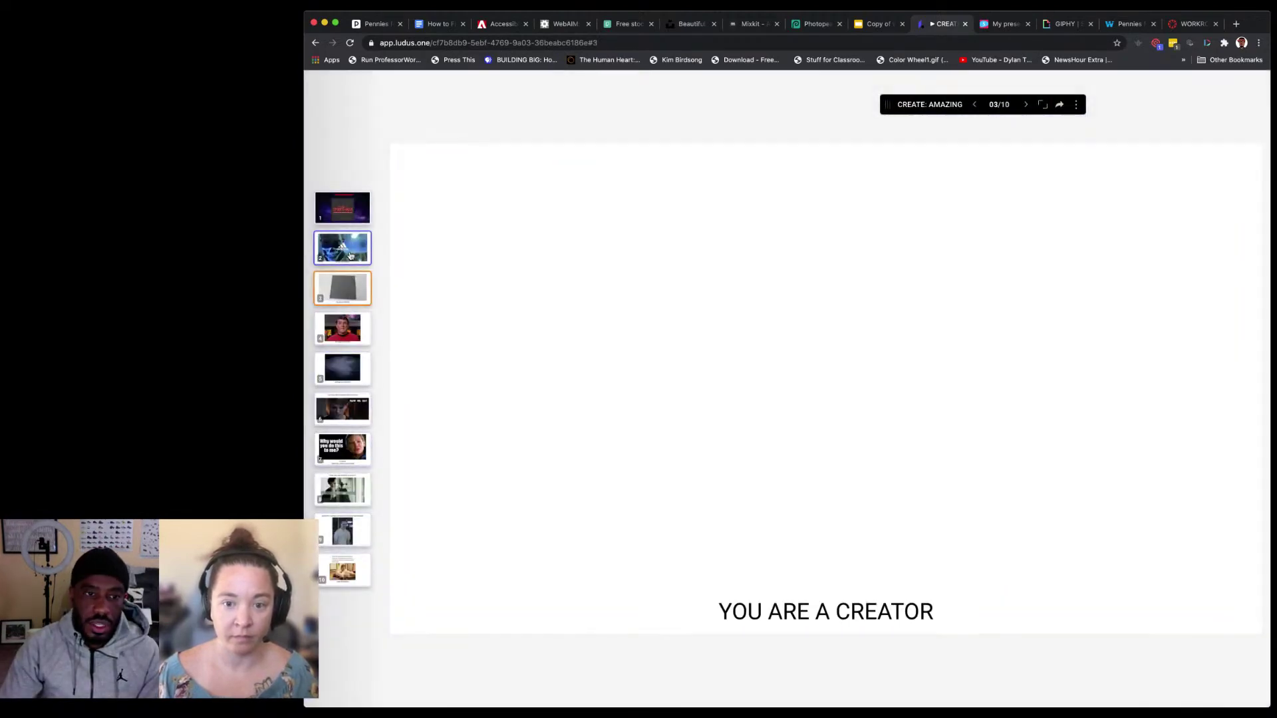
left_click(351, 255)
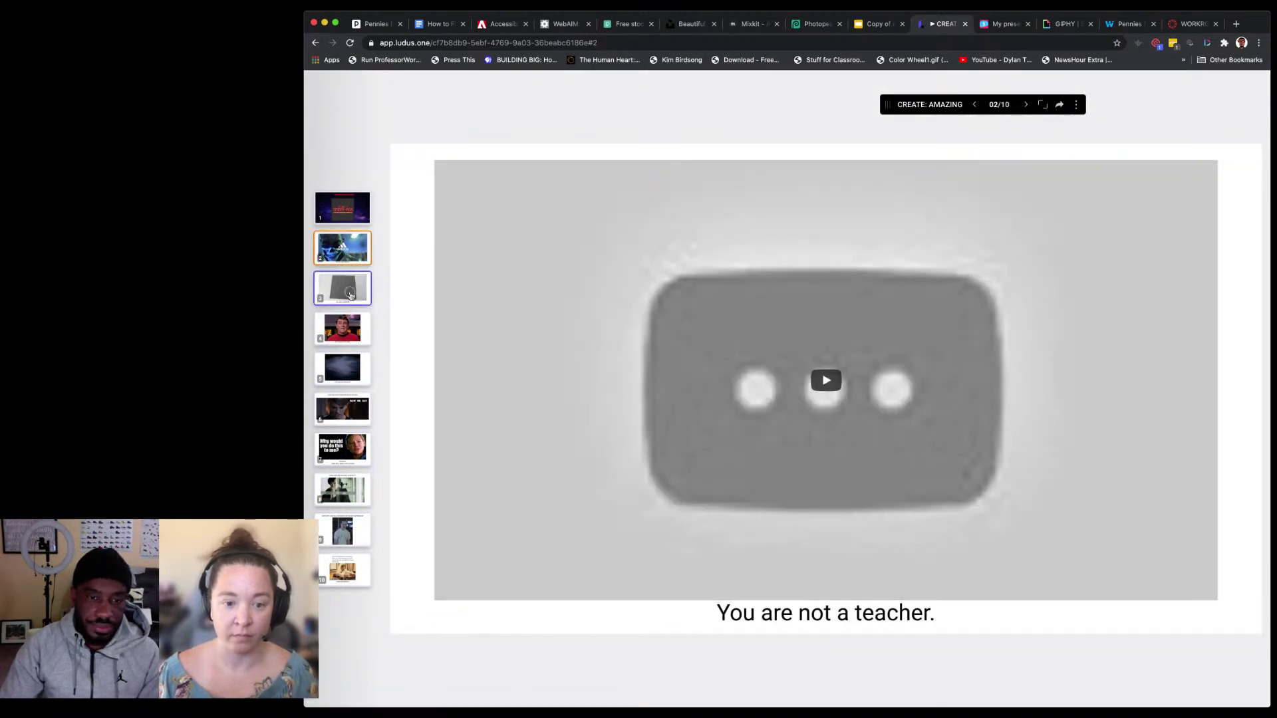
Step: View slides 3, 4 and 5 of the presentation, and check the account options on the Ludus dashboard
left_click(351, 295)
left_click(347, 327)
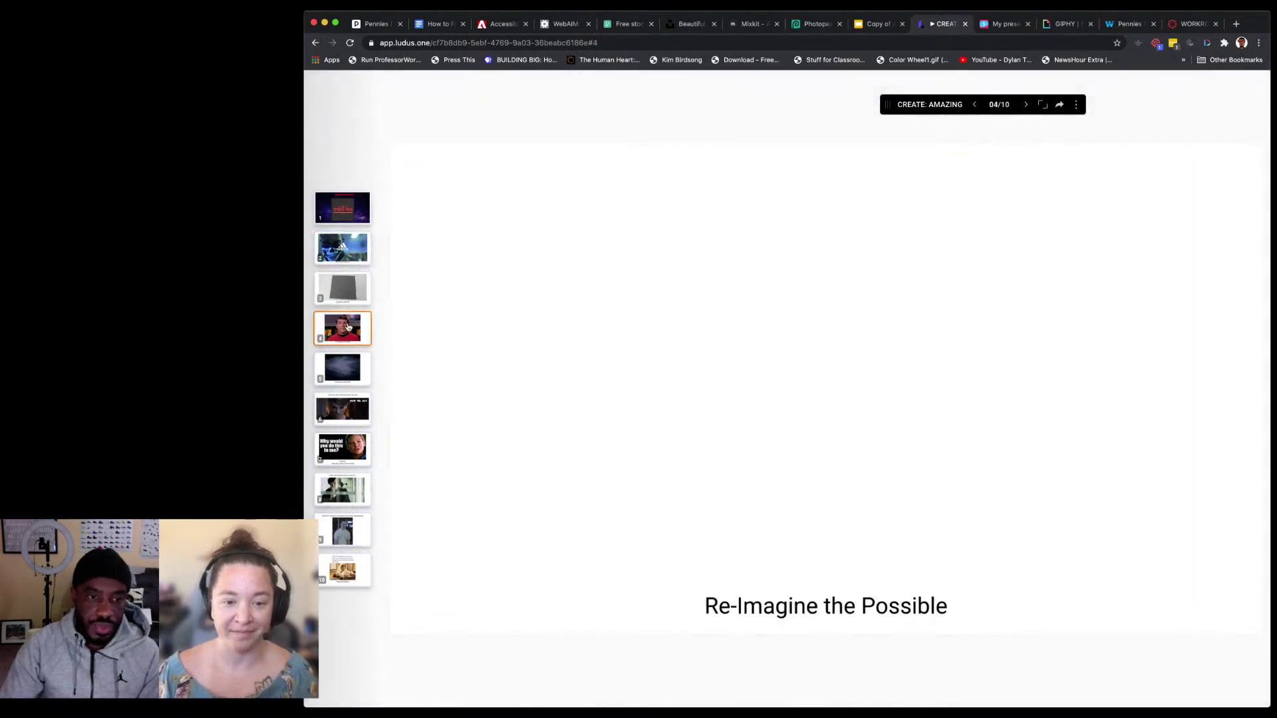
left_click(347, 377)
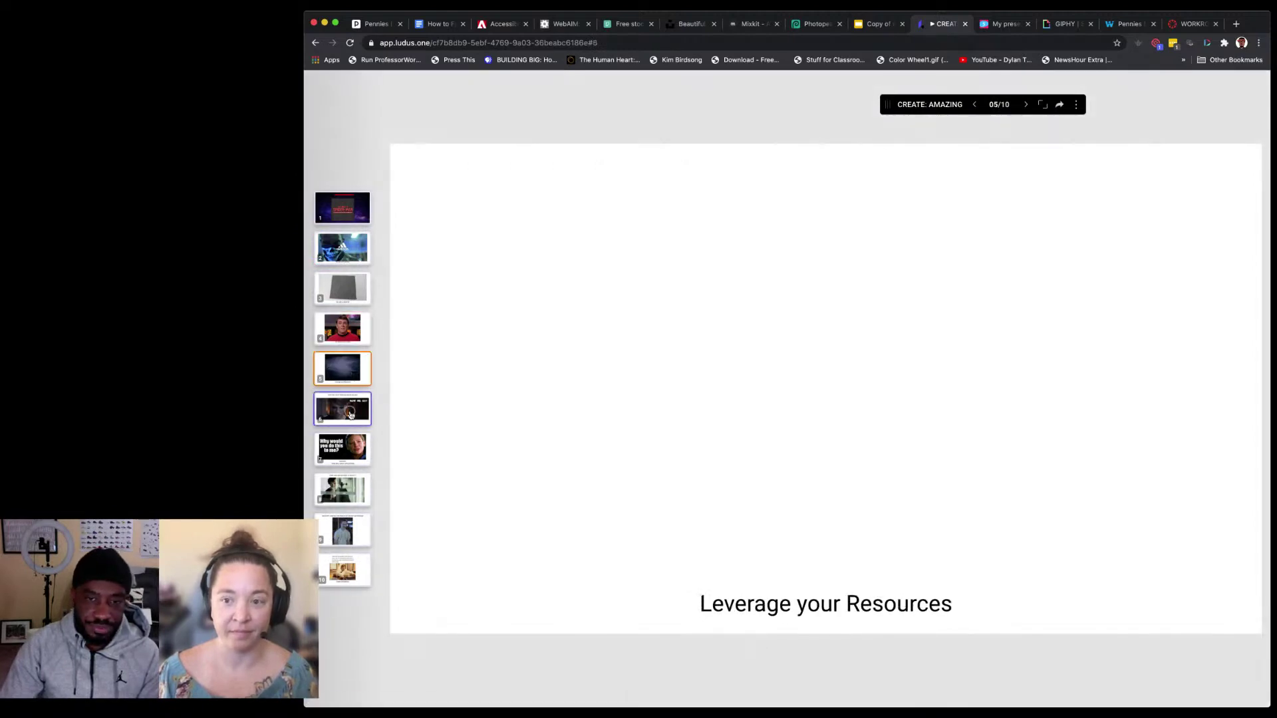
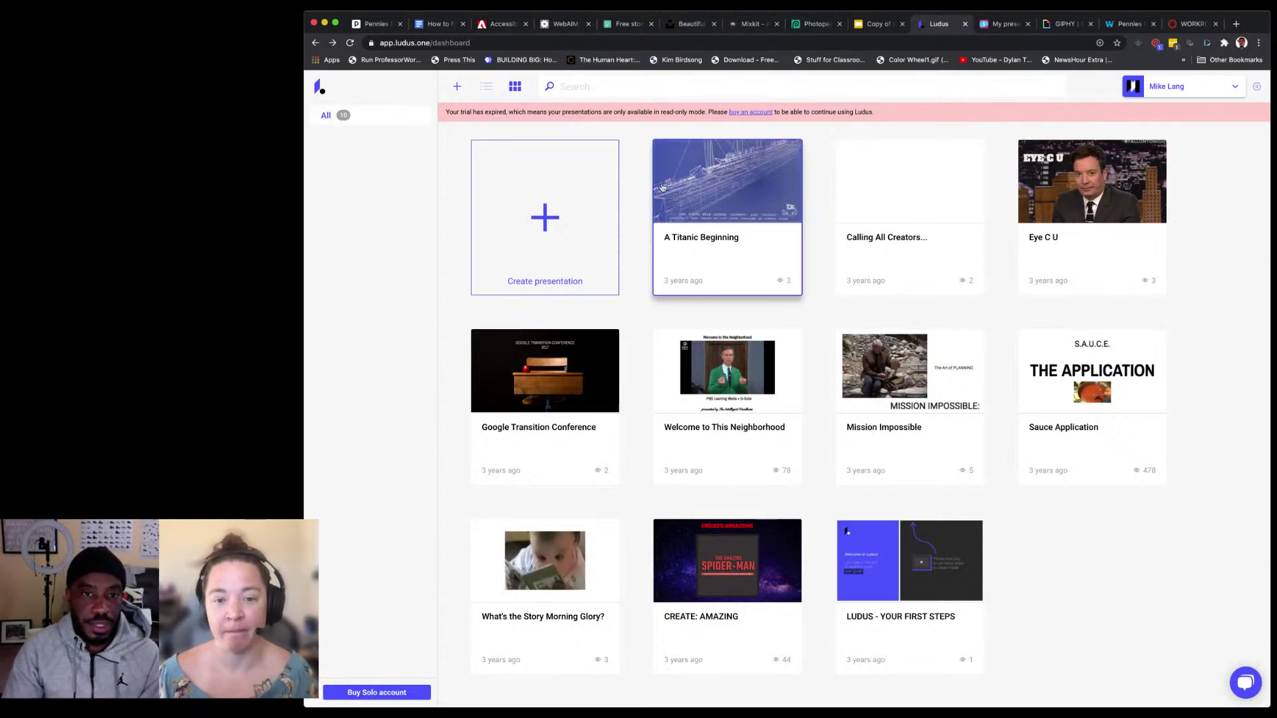
left_click(1235, 90)
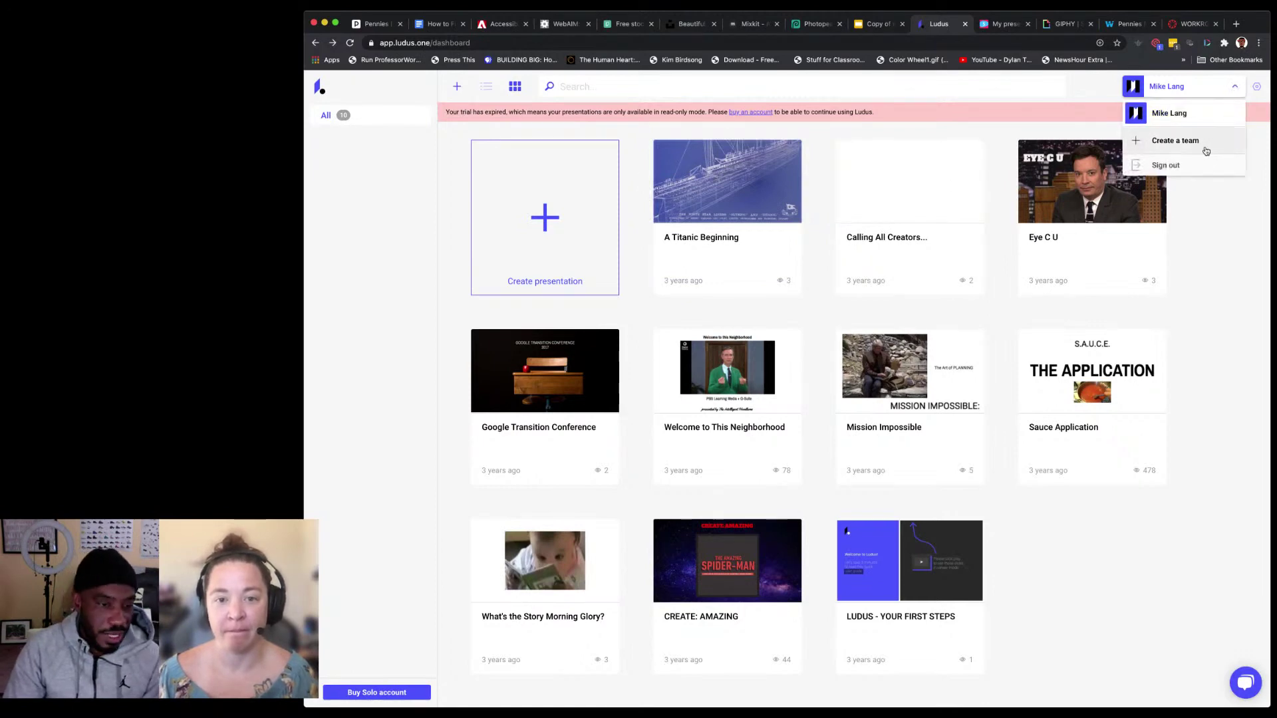
Step: Switch to Slidebean and examine the actions offered on the presentations, including the extra options of "It's a RAP!"
left_click(1004, 28)
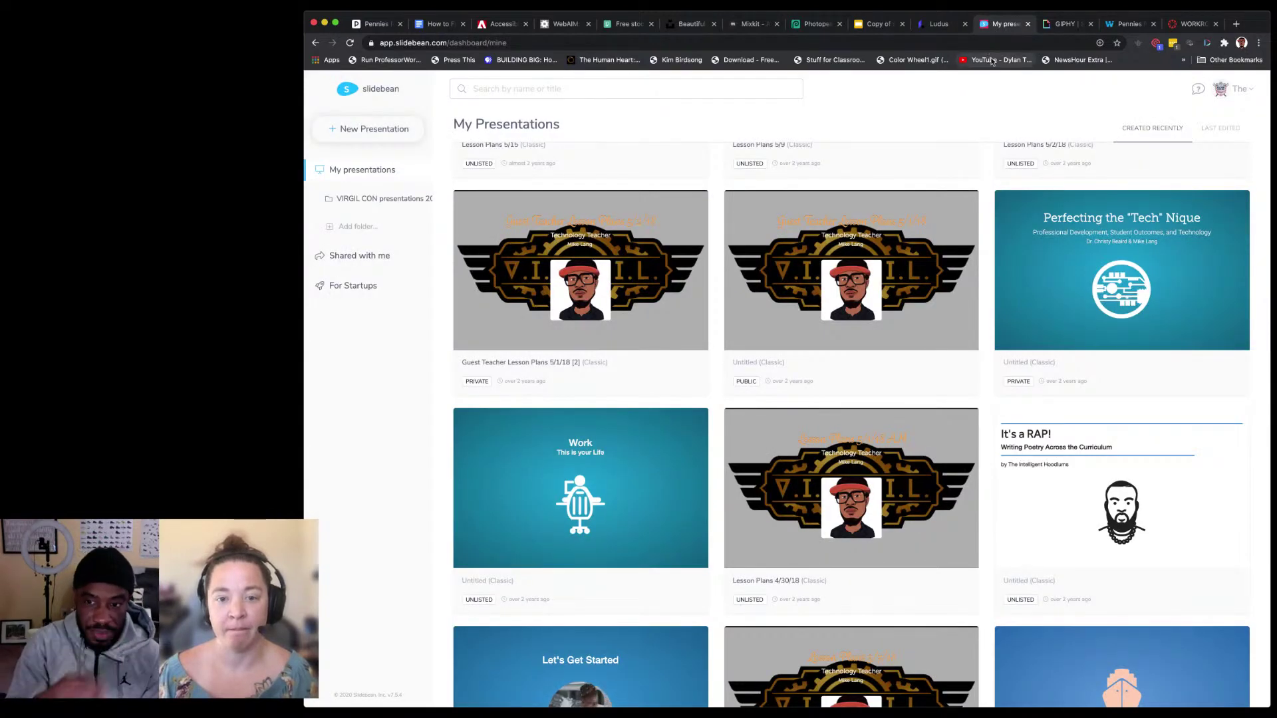
mouse_move(967, 261)
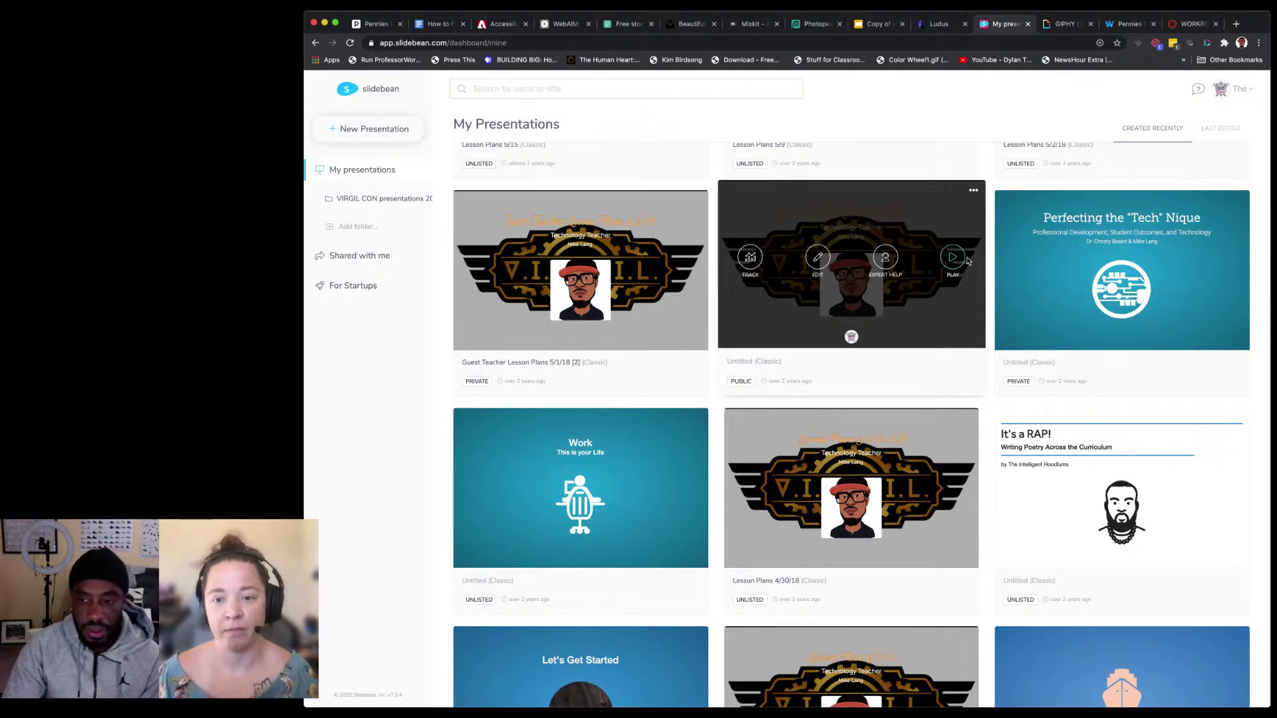
mouse_move(1131, 437)
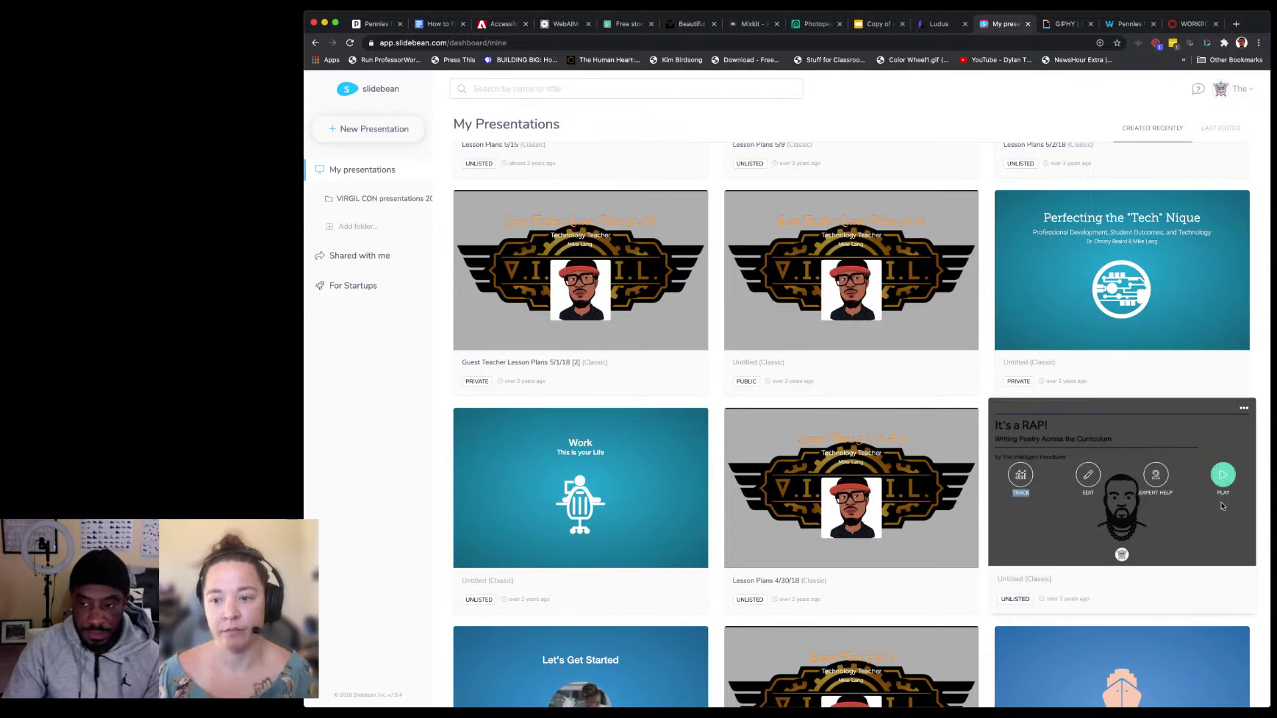
left_click(1243, 408)
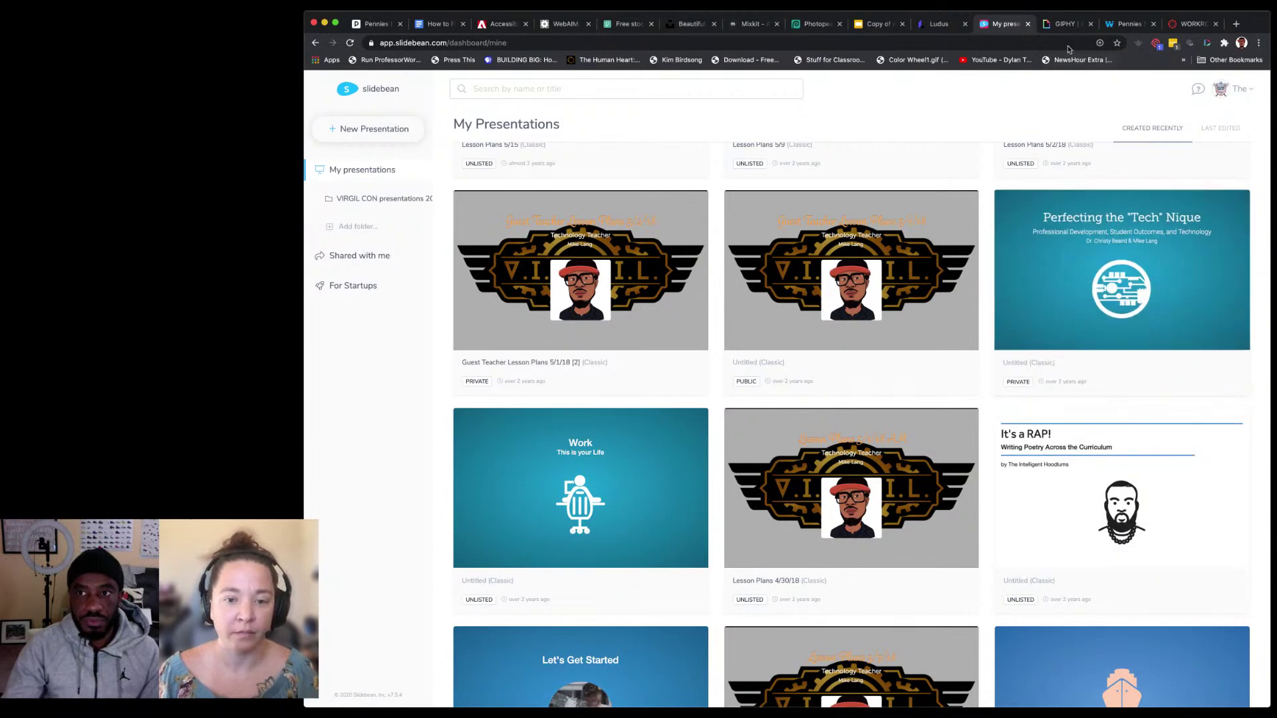
Step: Switch to GIPHY, open the trending "NO WAY!" GIF and bring up its embed code with Responsive set to on
left_click(1065, 24)
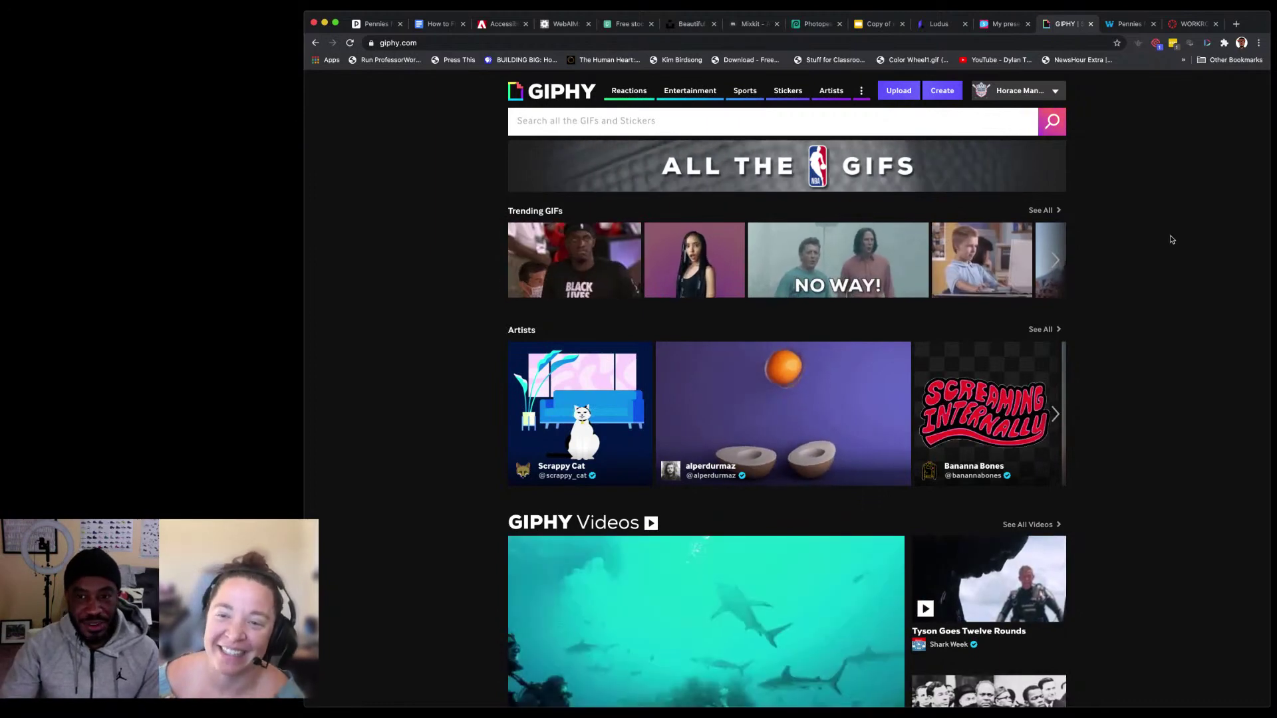
left_click(760, 239)
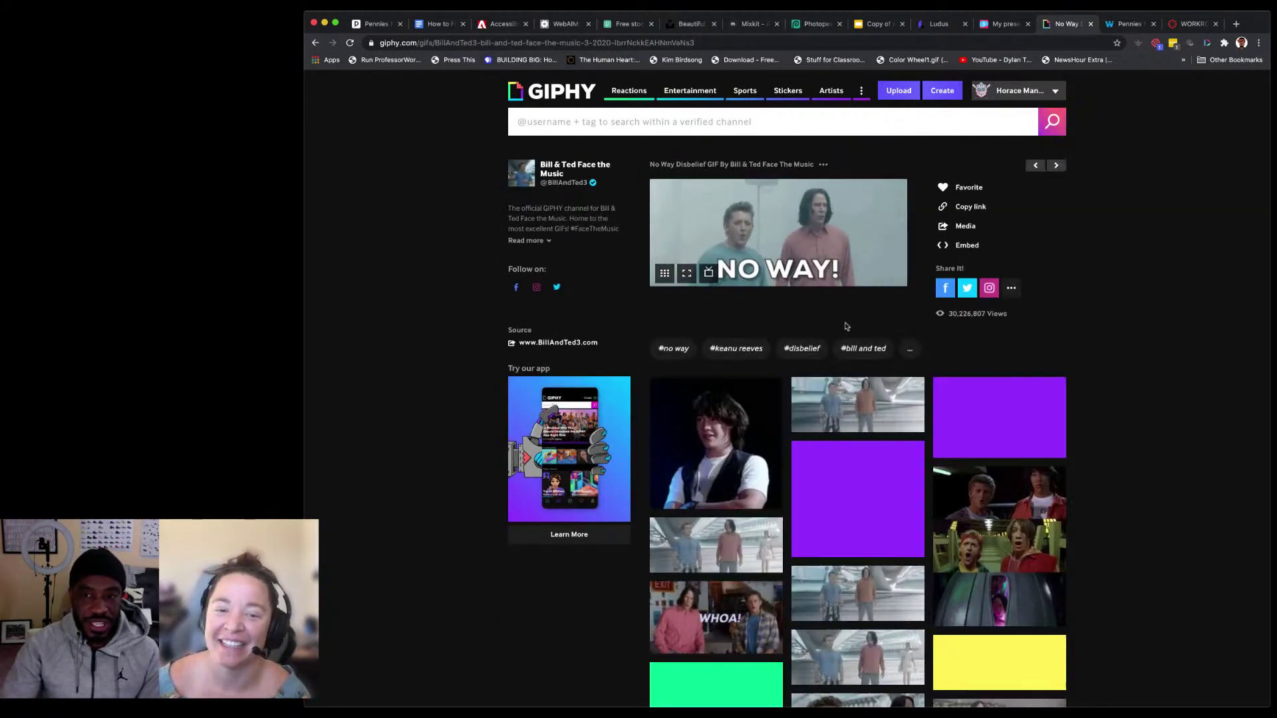
left_click(967, 246)
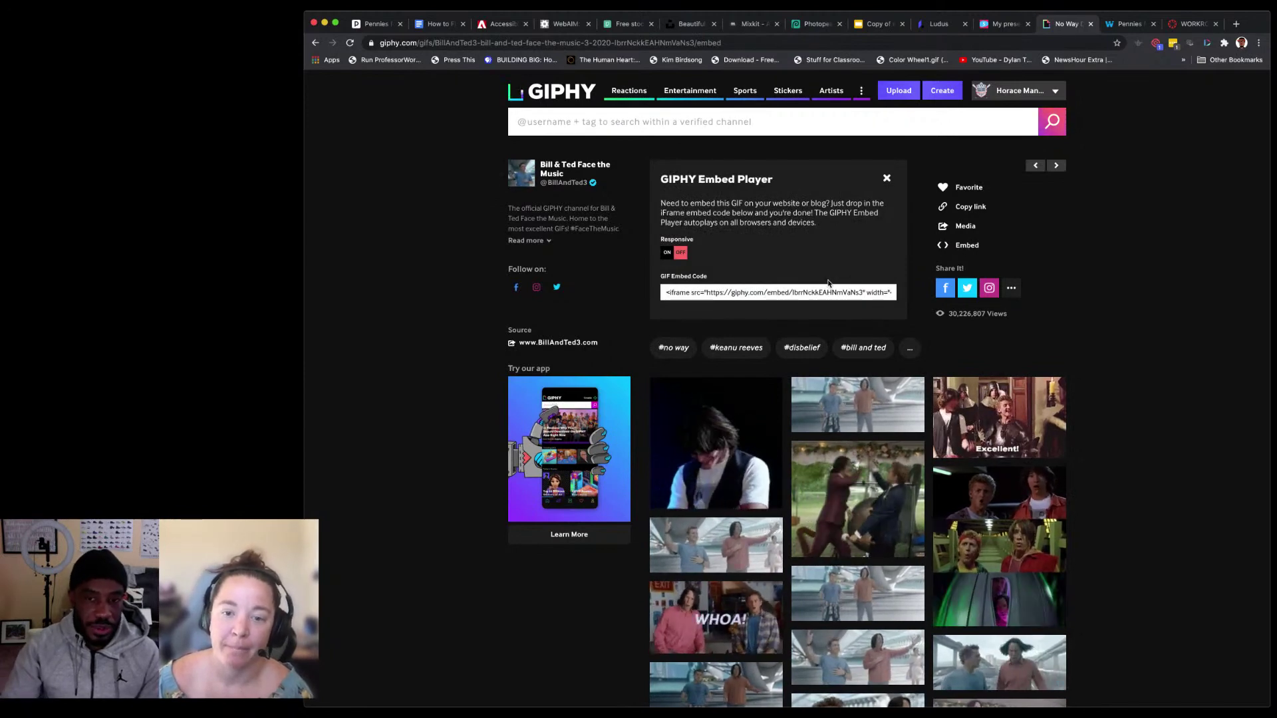
left_click(667, 254)
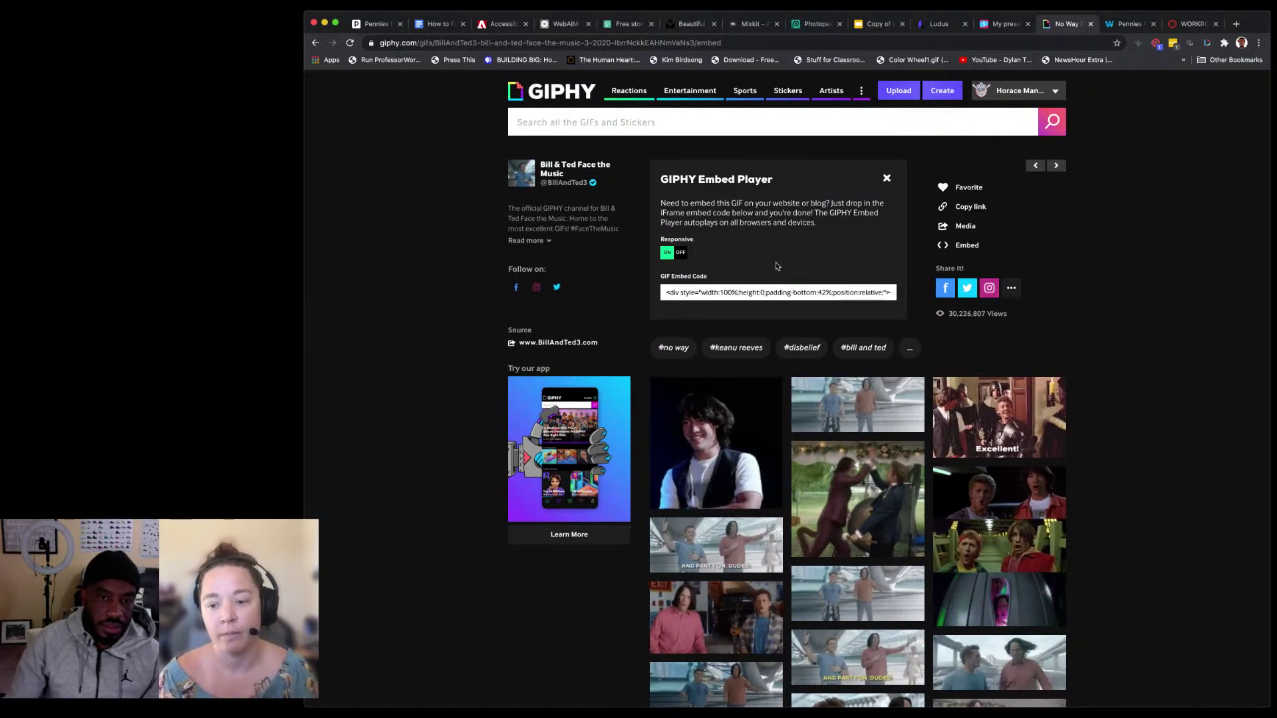
Step: Switch to the blank Canvas course page, start an image upload and search its Unsplash source for "Picasso"
left_click(1189, 25)
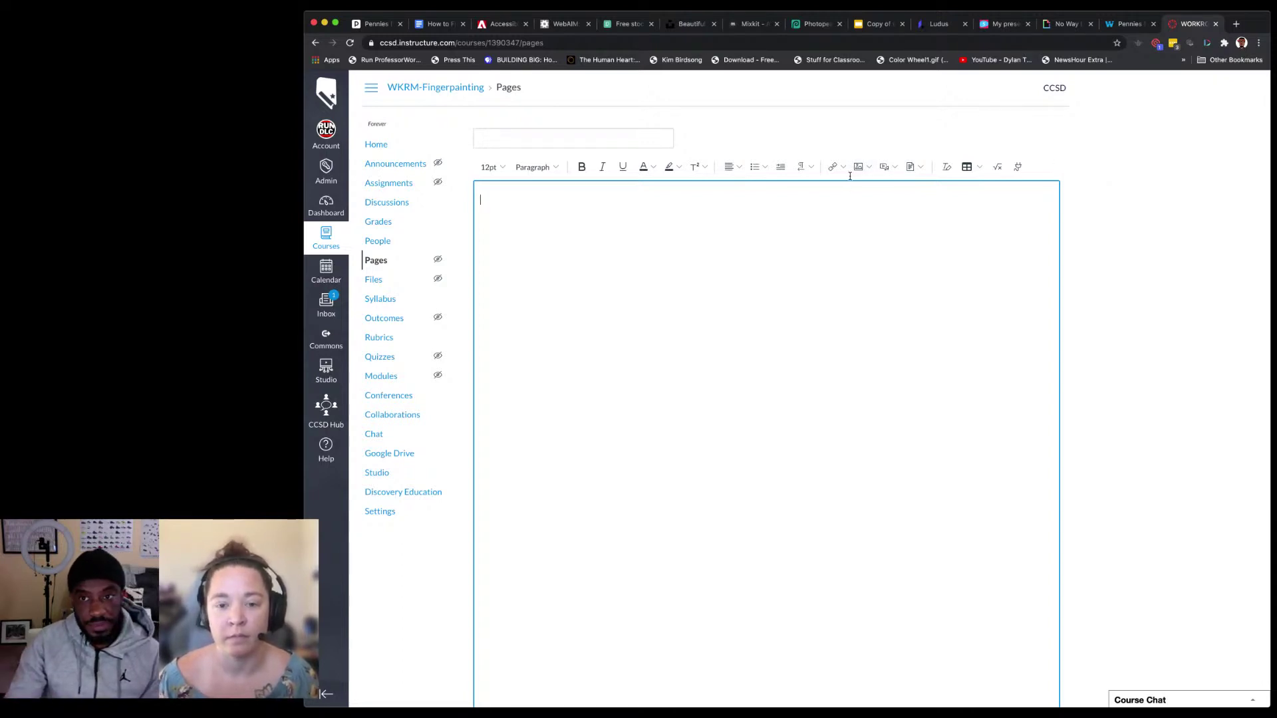
left_click(861, 171)
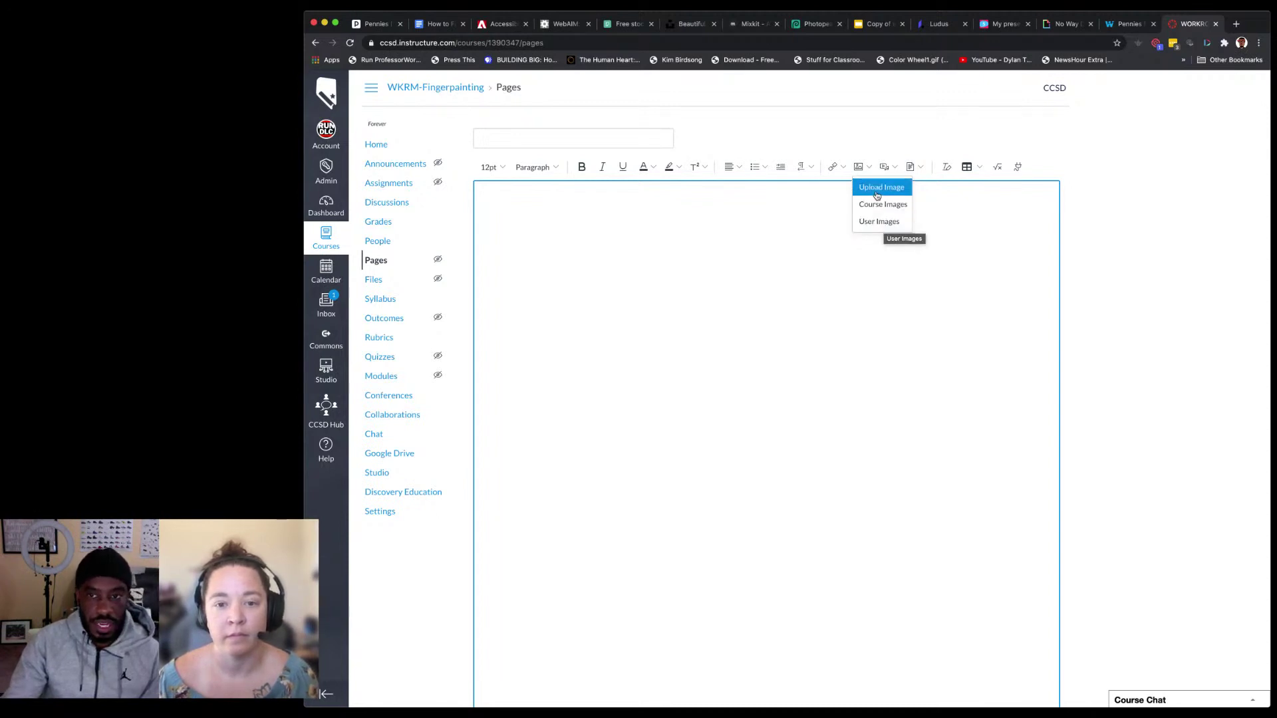
left_click(876, 189)
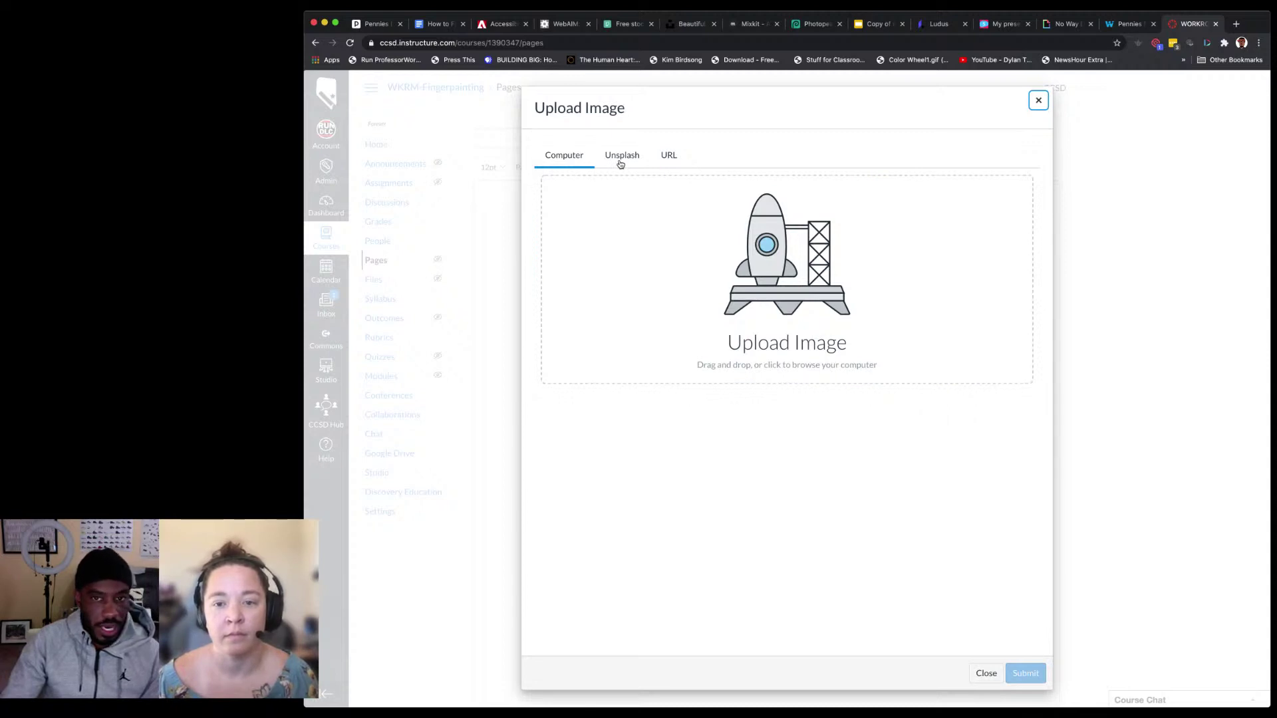
left_click(620, 163)
left_click(661, 222)
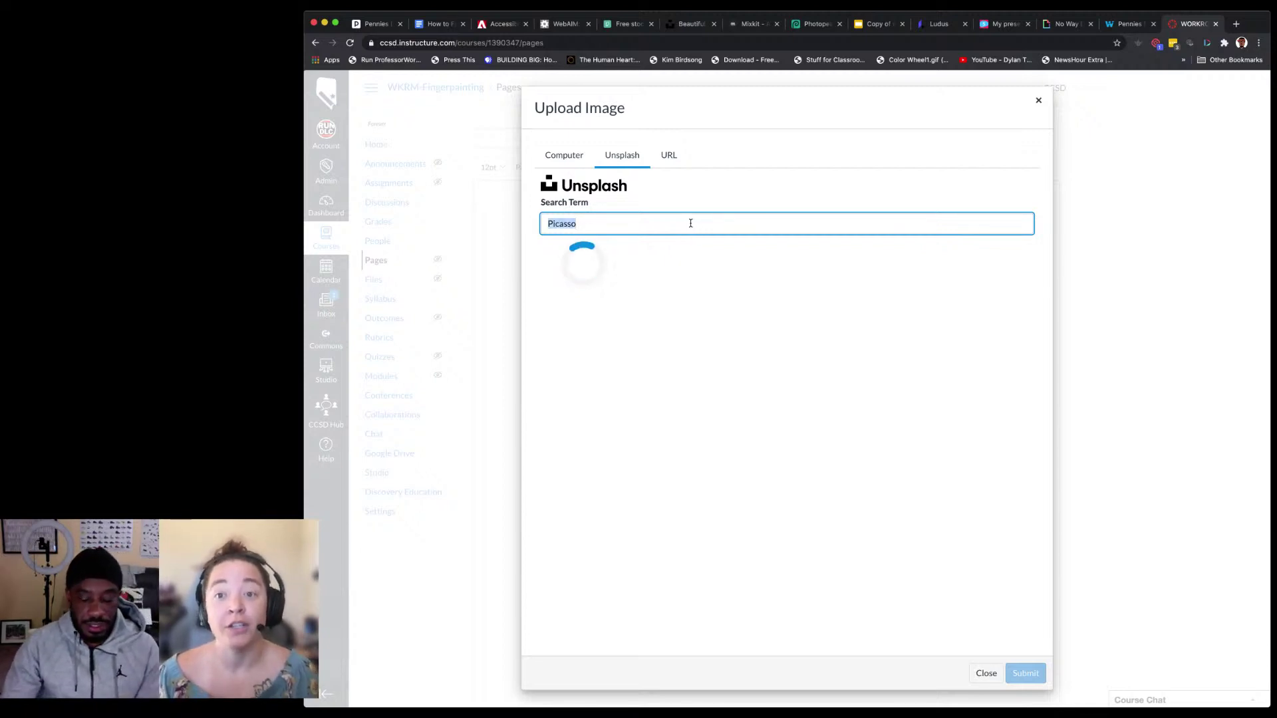
Step: Search the Unsplash source for "tiger", and reload the source to retry with "Tiger"
type("tigetr")
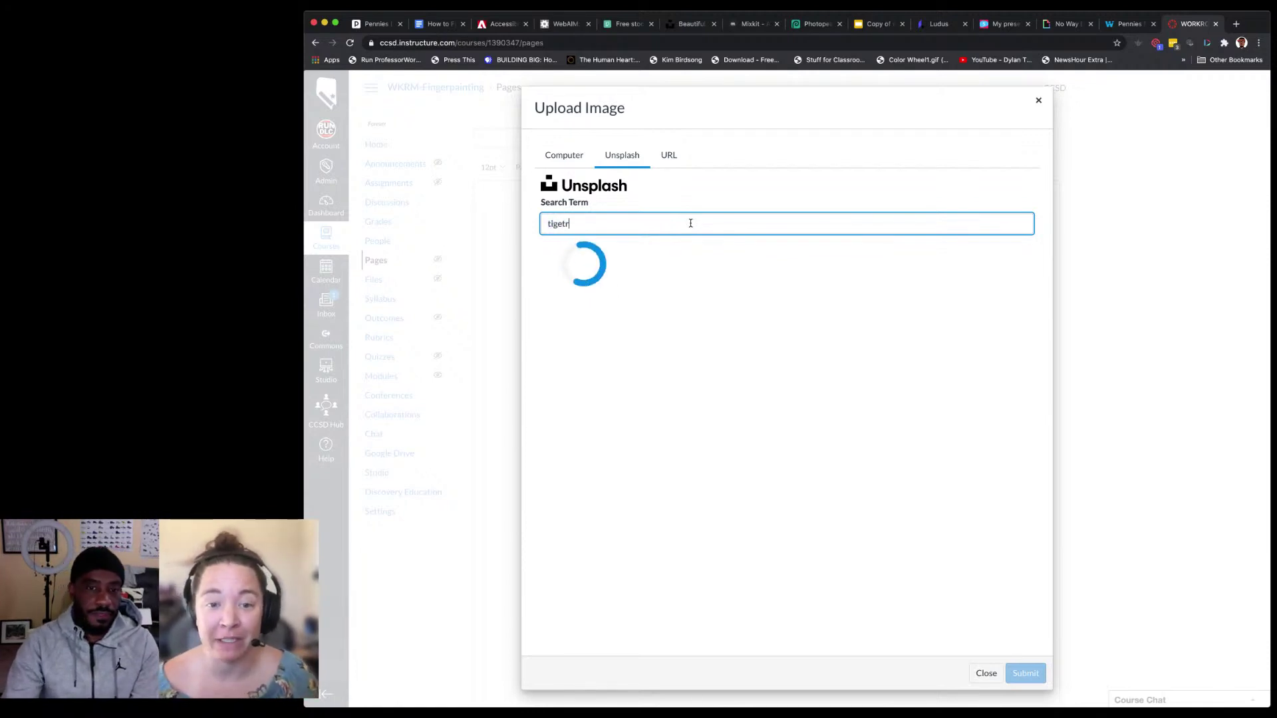
left_click(565, 225)
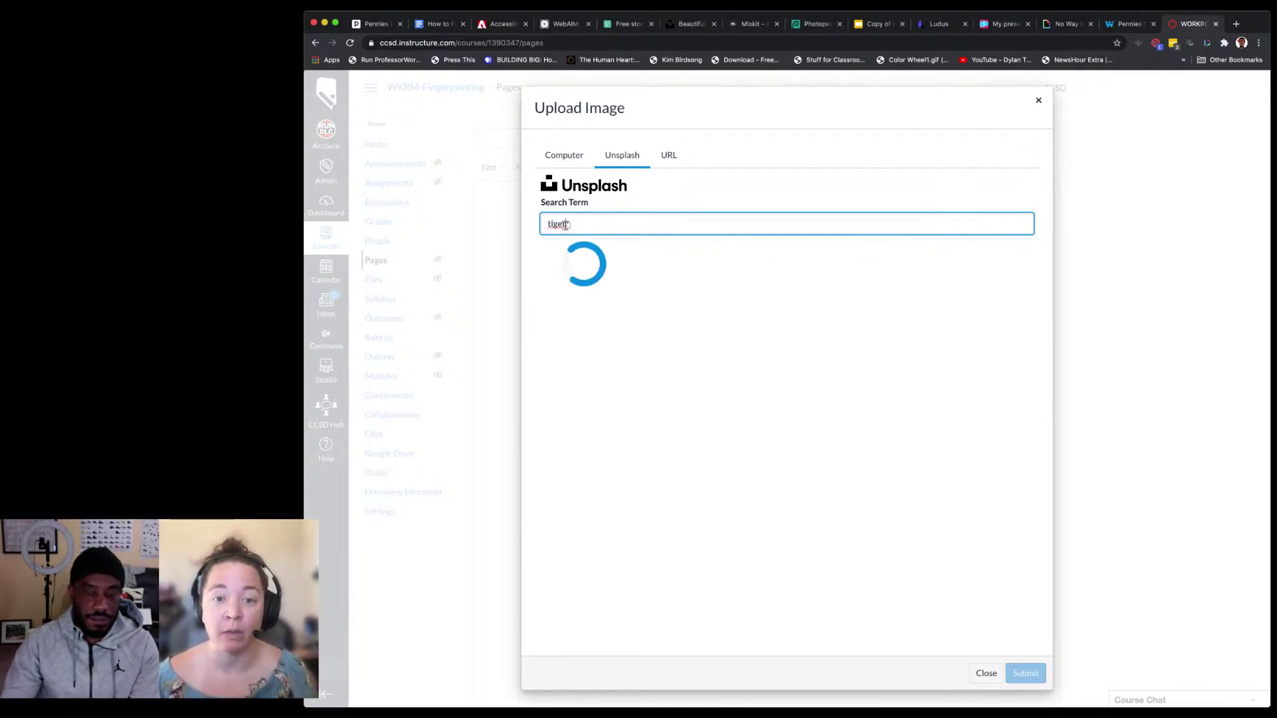
key("BackSpace")
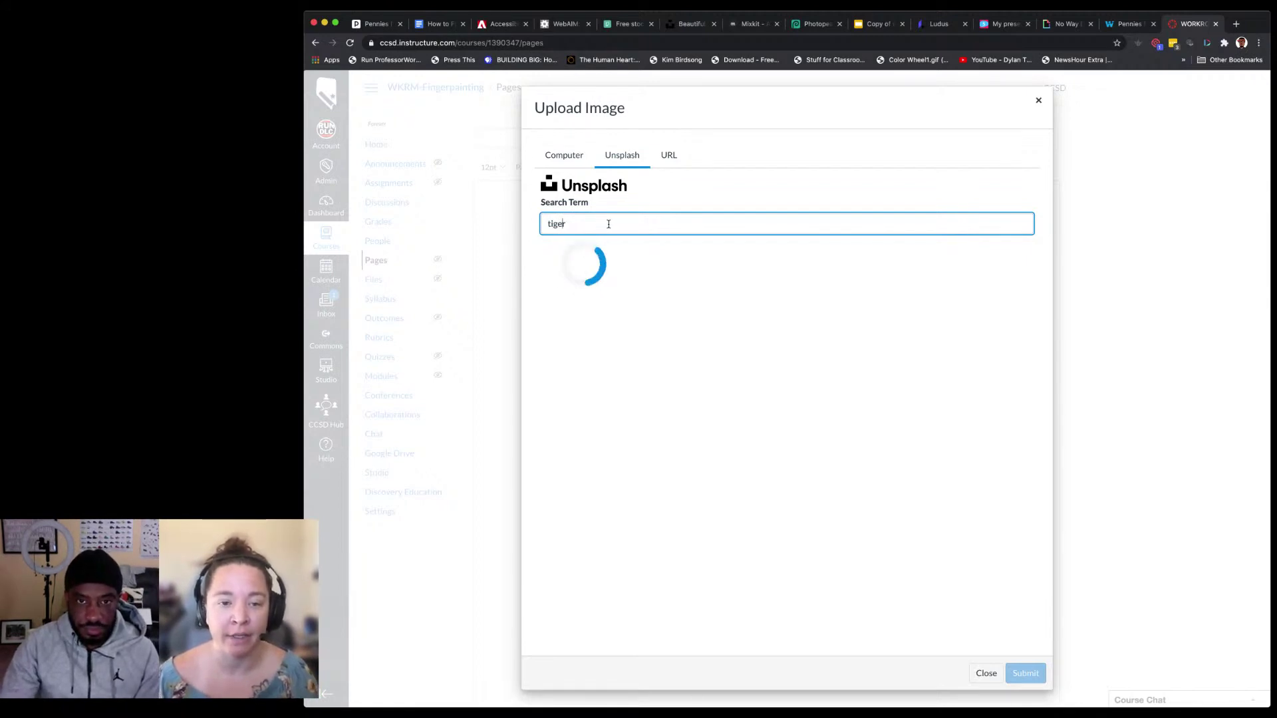
left_click(562, 154)
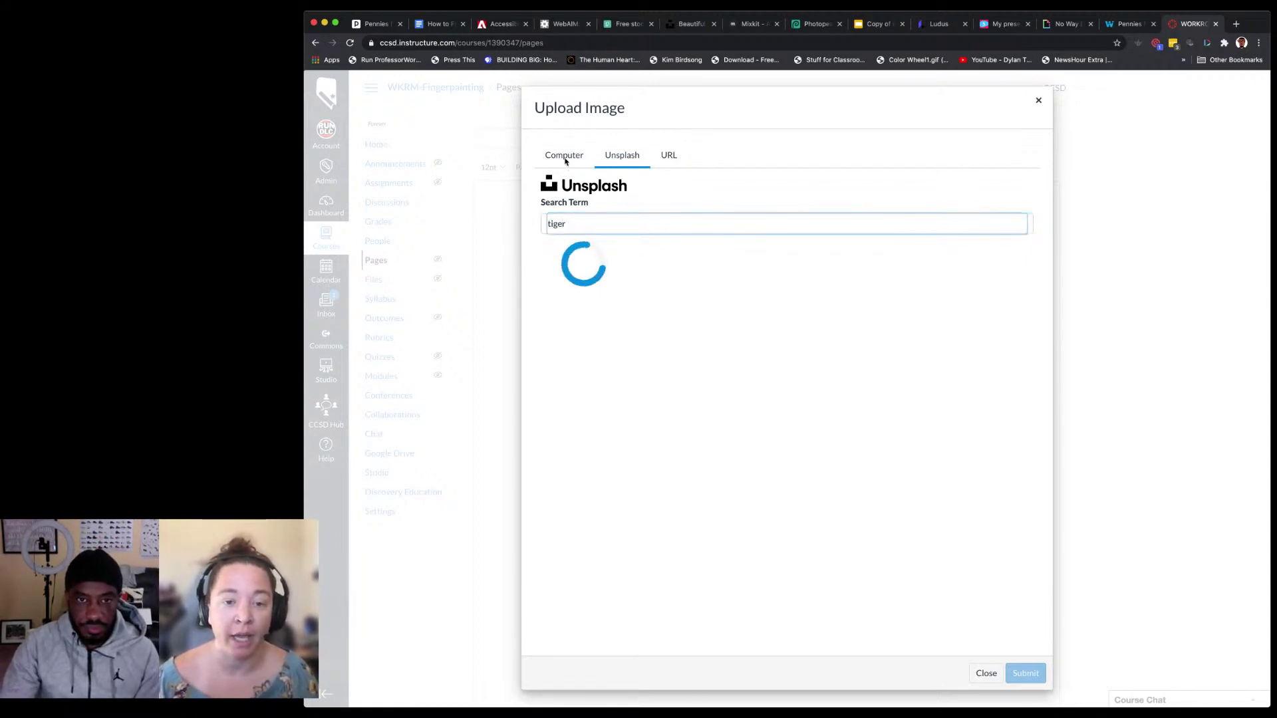
left_click(612, 160)
left_click(624, 225)
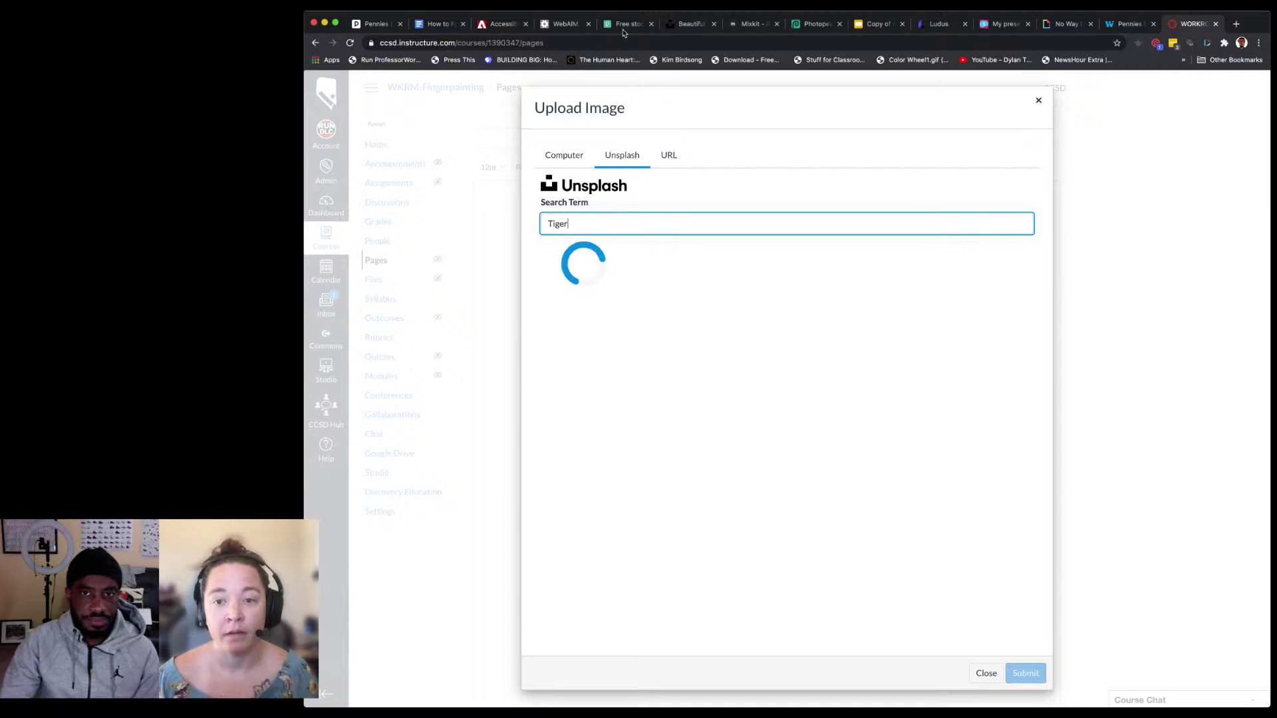
Step: Switch to the Unsplash website, search for "Picasso" and browse the photo results
left_click(687, 27)
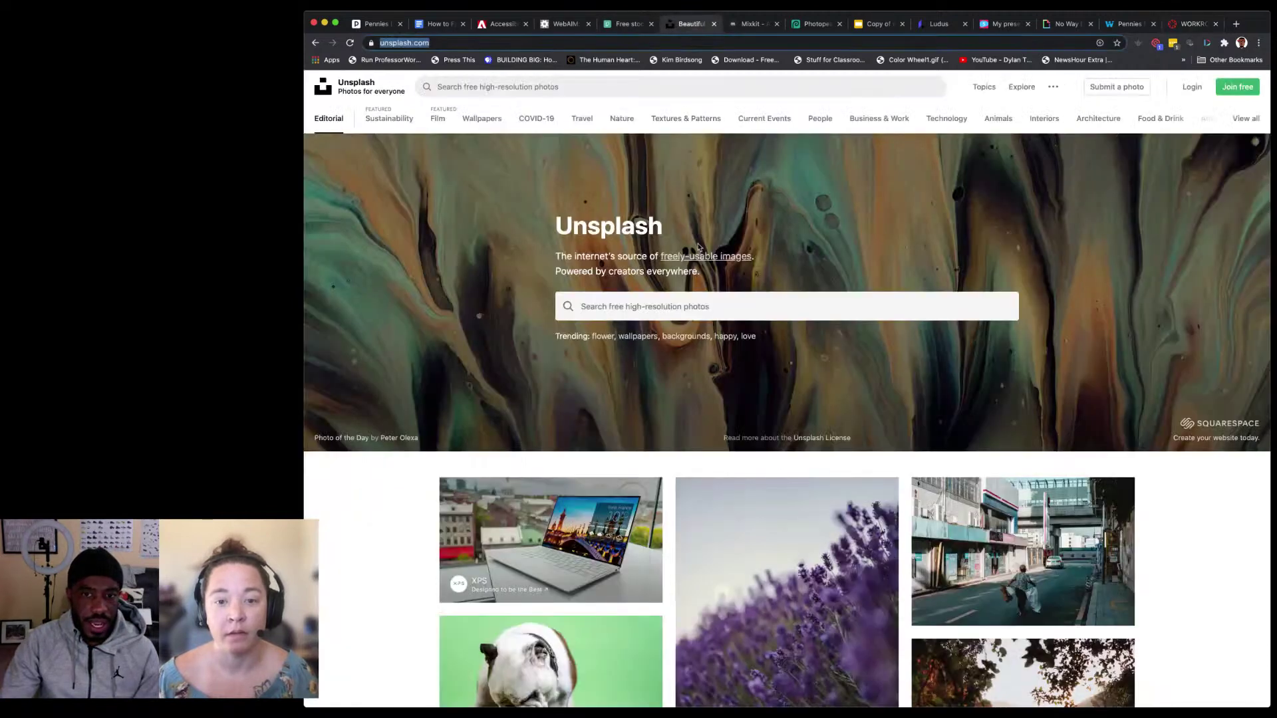
left_click(732, 301)
type("Picass")
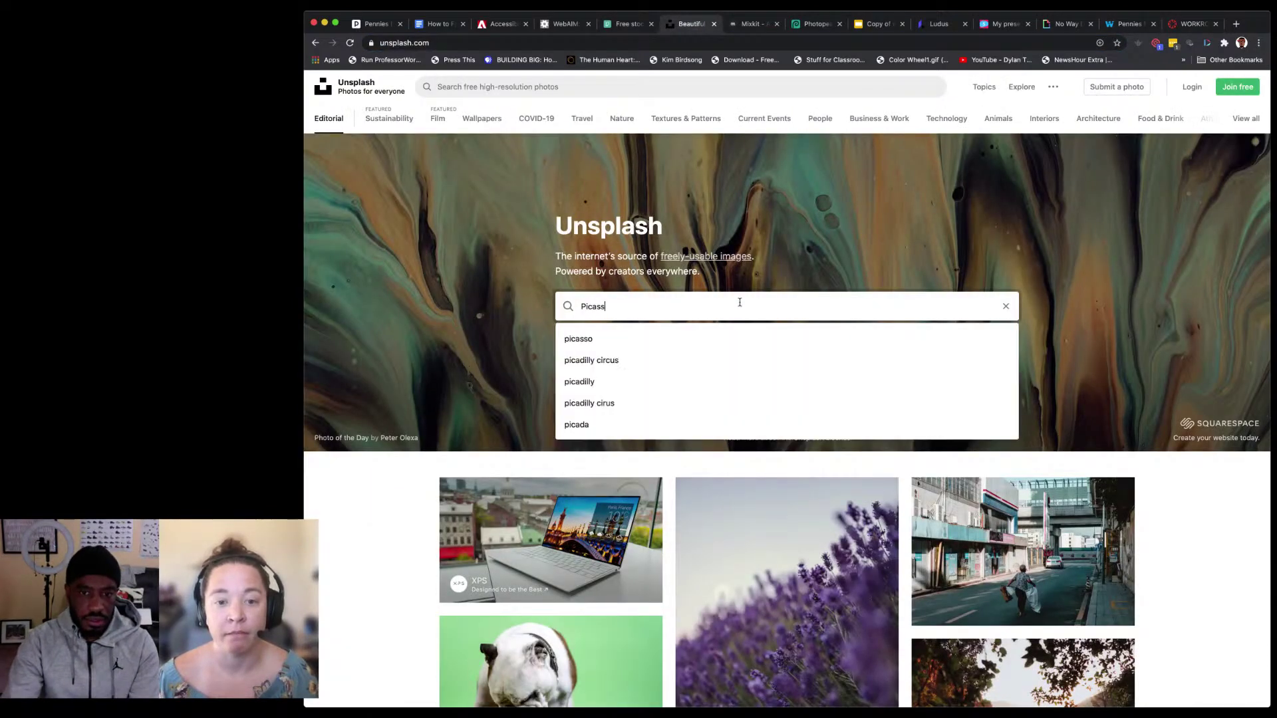
type("o")
key("Return")
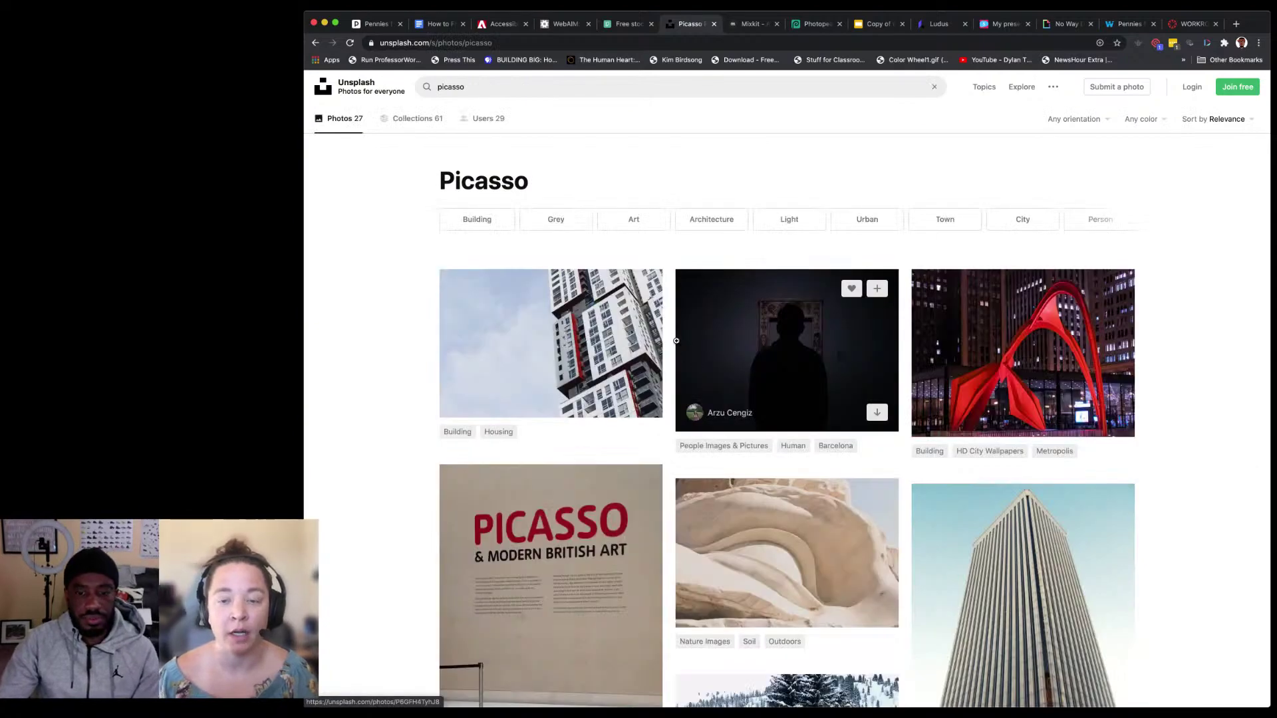
scroll(704, 331, "down", 5)
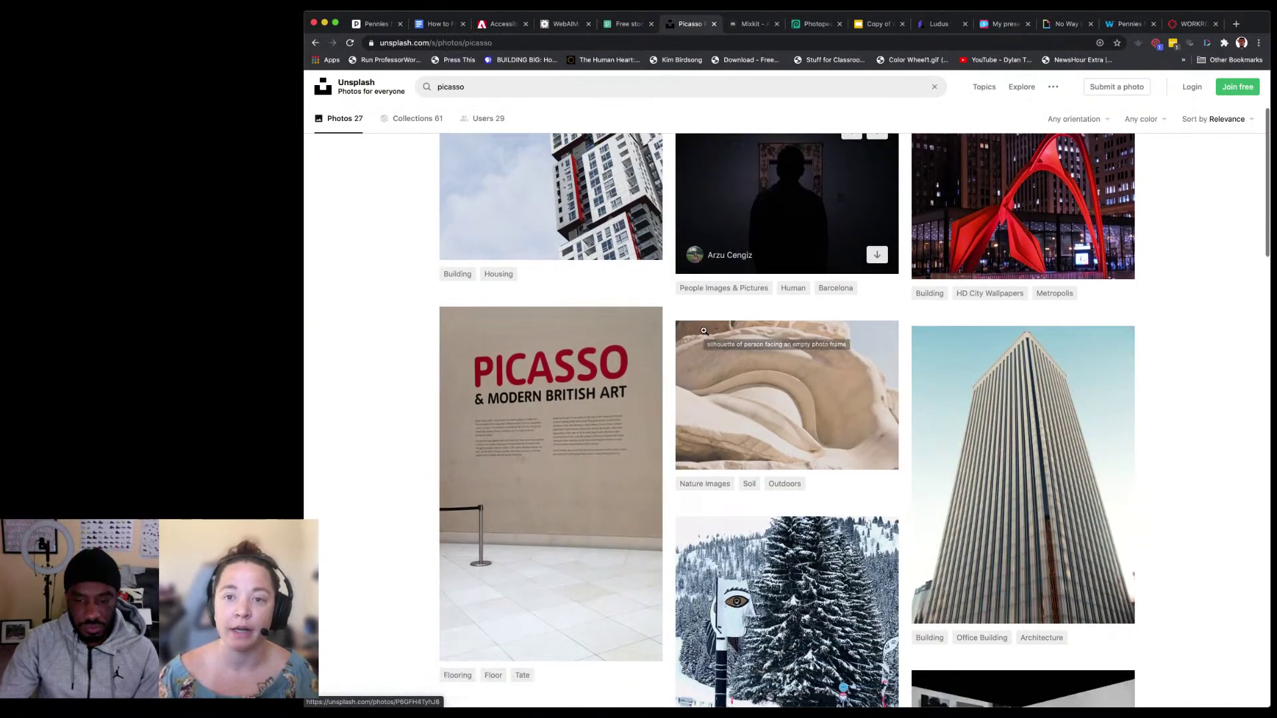
scroll(703, 331, "down", 2)
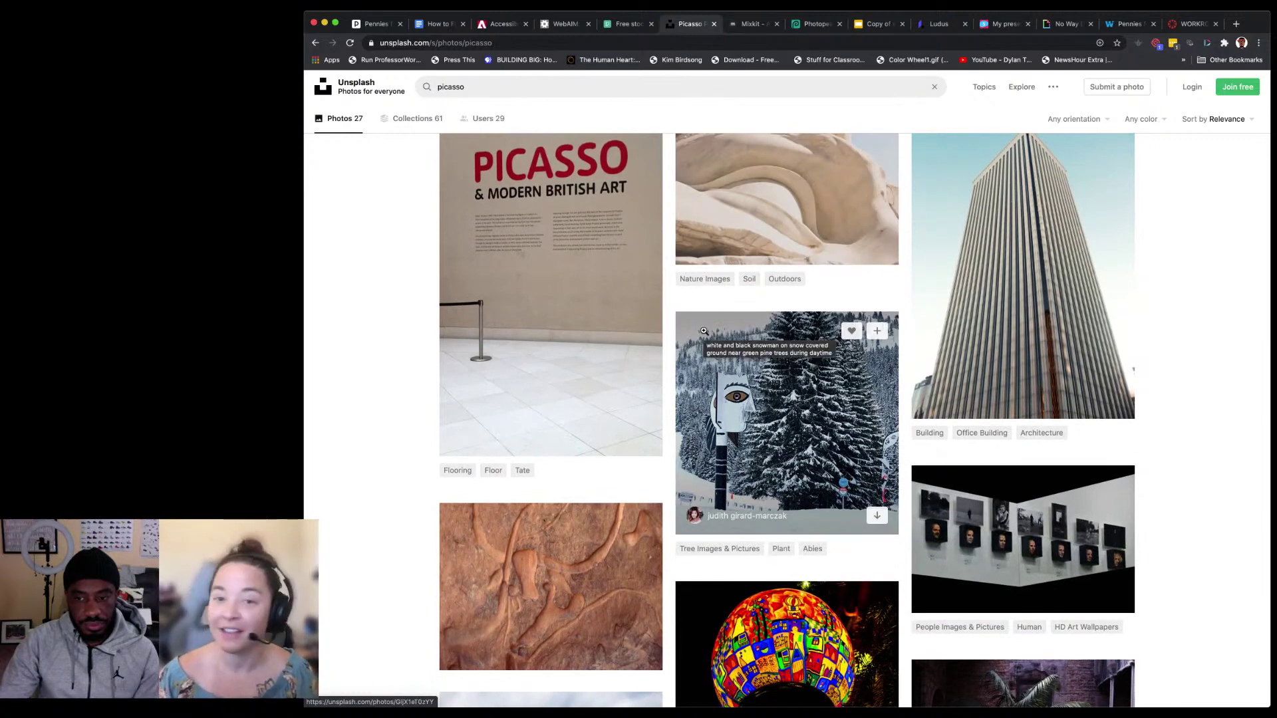
scroll(864, 412, "down", 3)
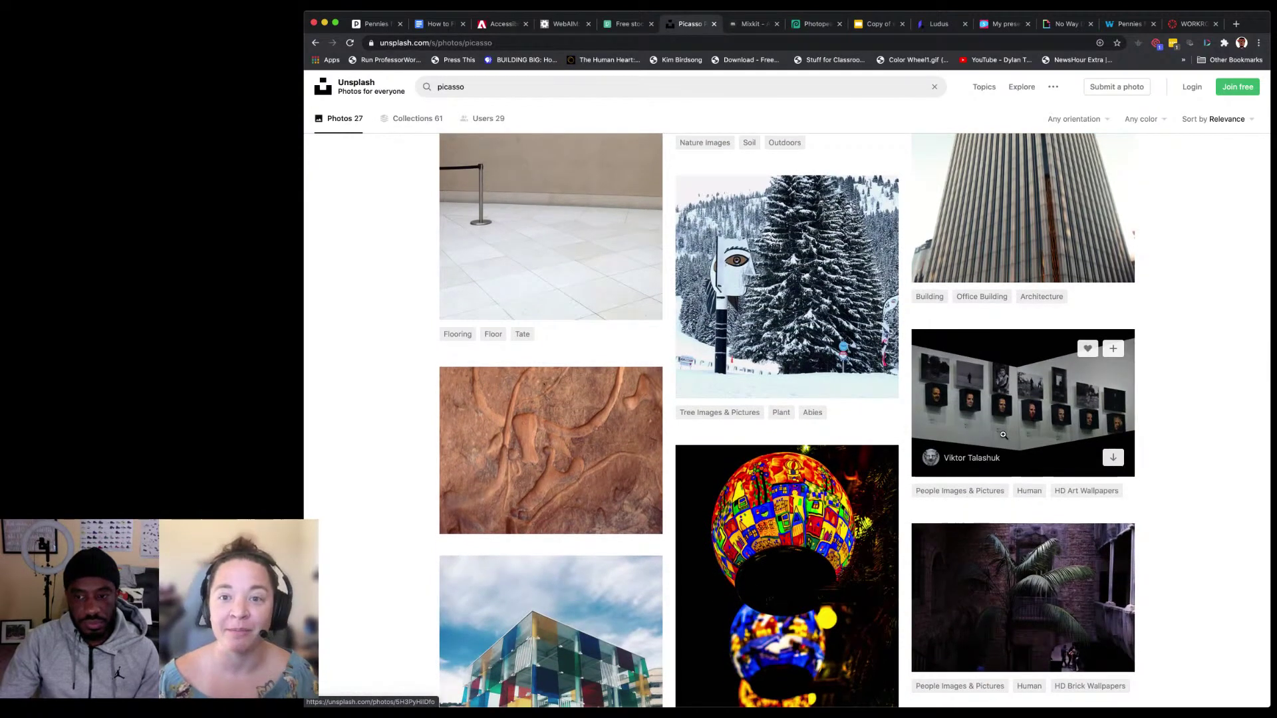
scroll(1003, 434, "down", 5)
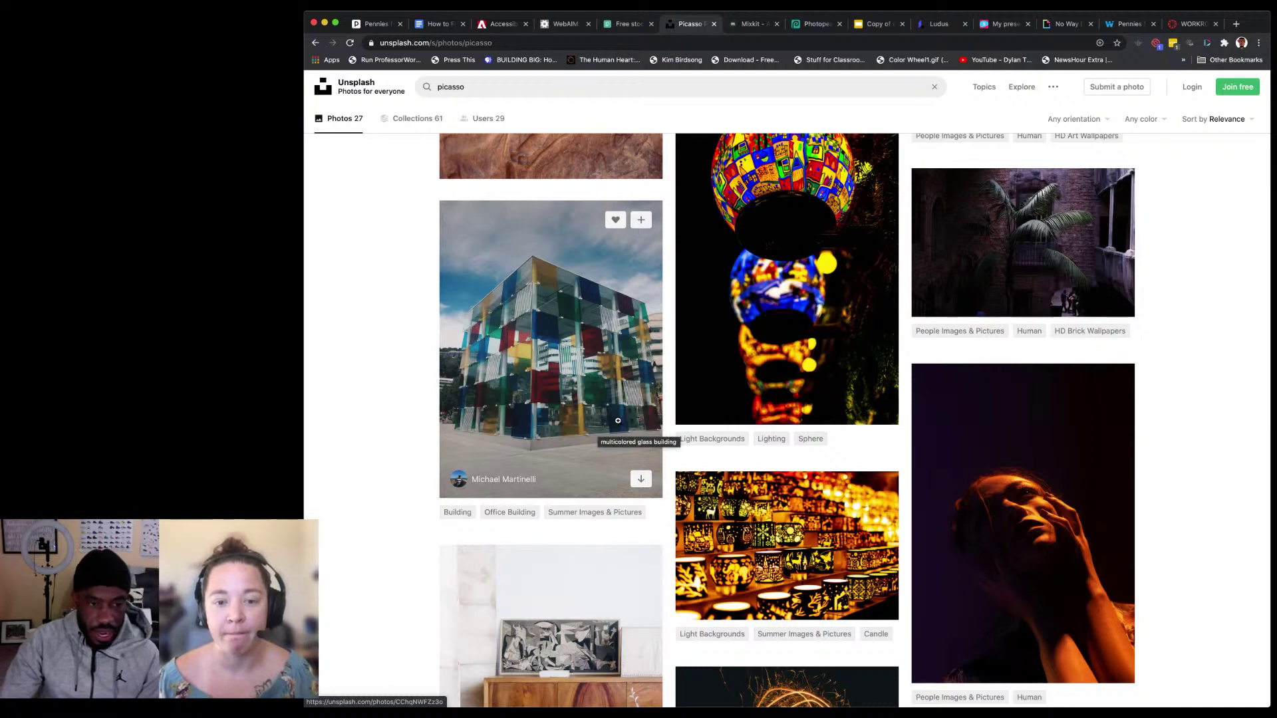
Step: Check the Unsplash sign-up form, return to the results and log in to the existing Unsplash account
left_click(1242, 92)
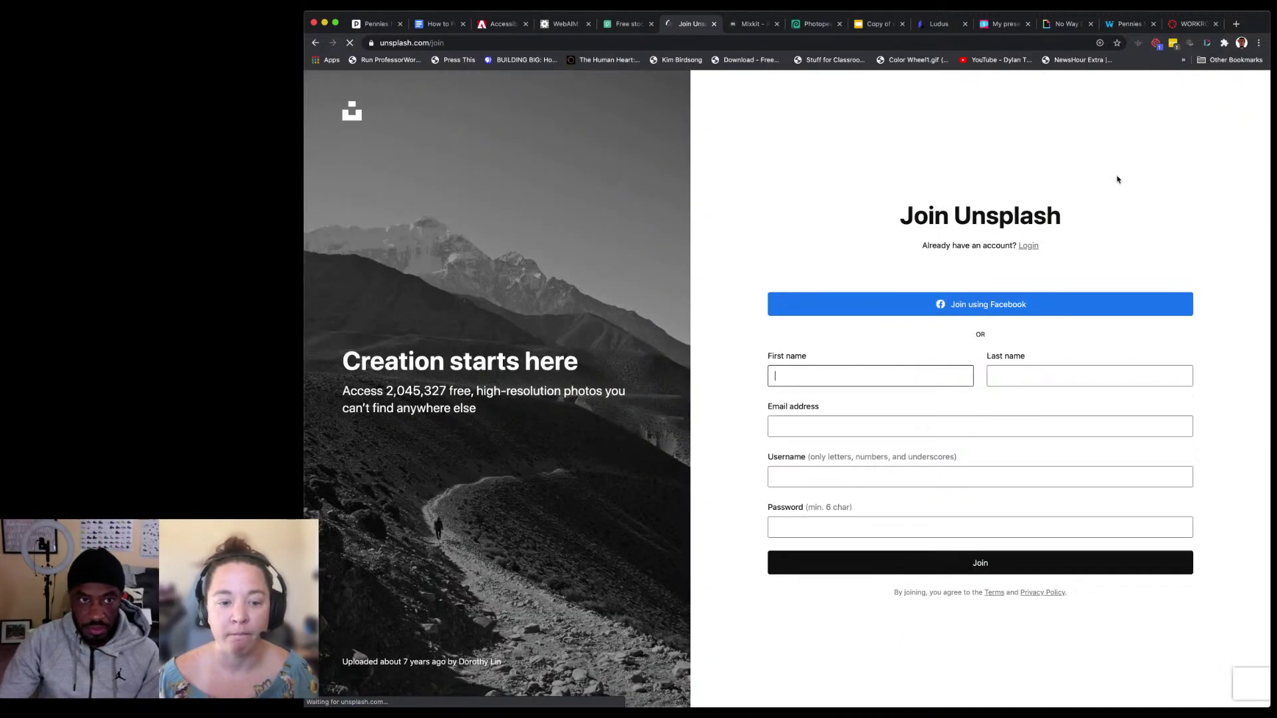
left_click(314, 43)
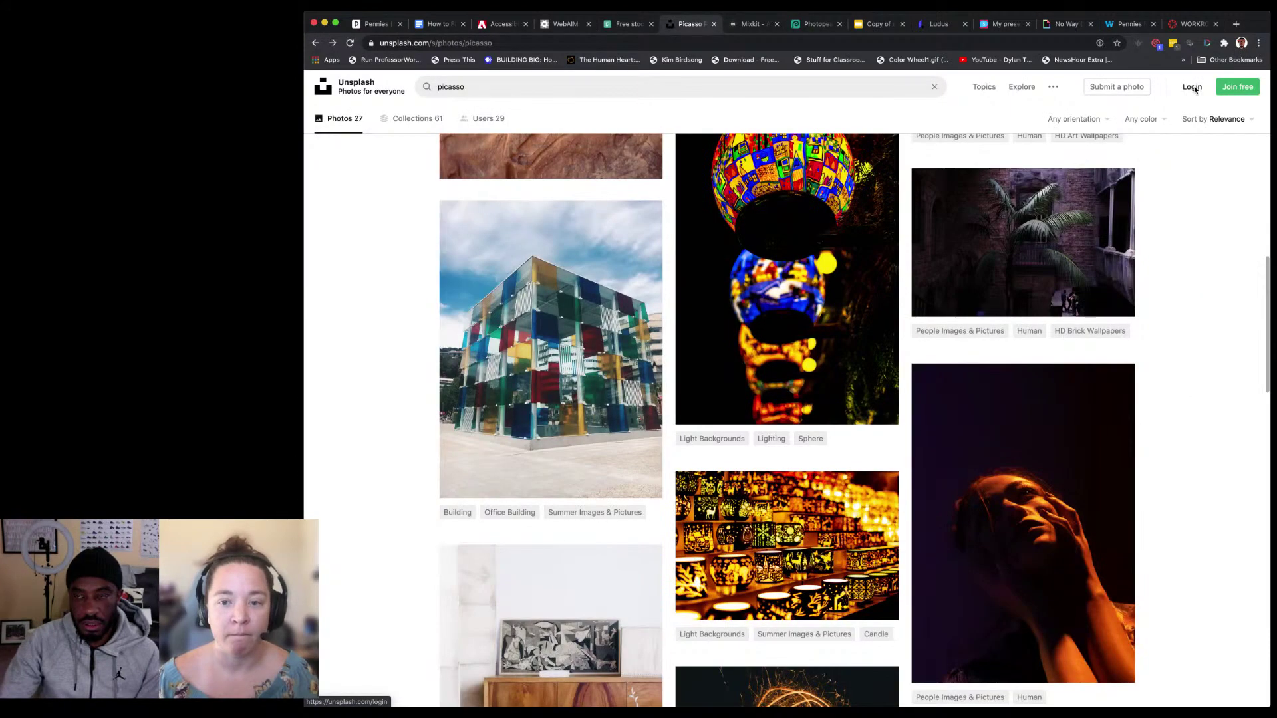
left_click(1192, 87)
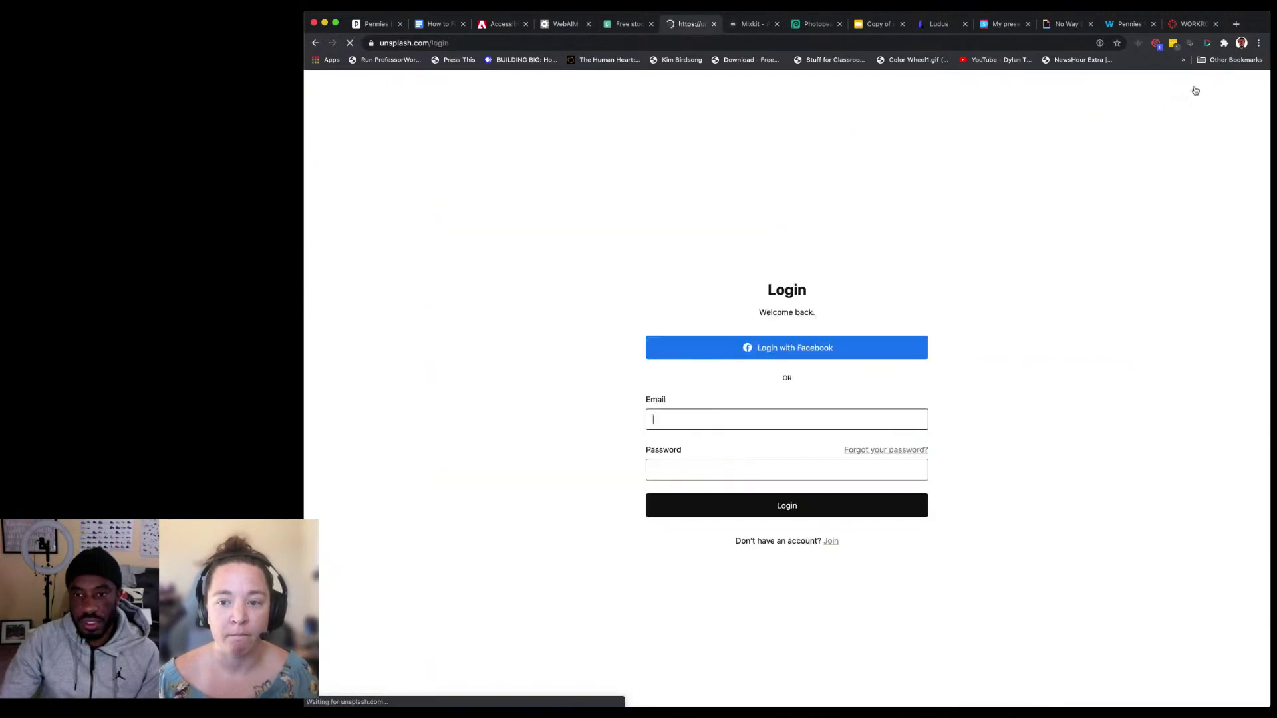
left_click(839, 512)
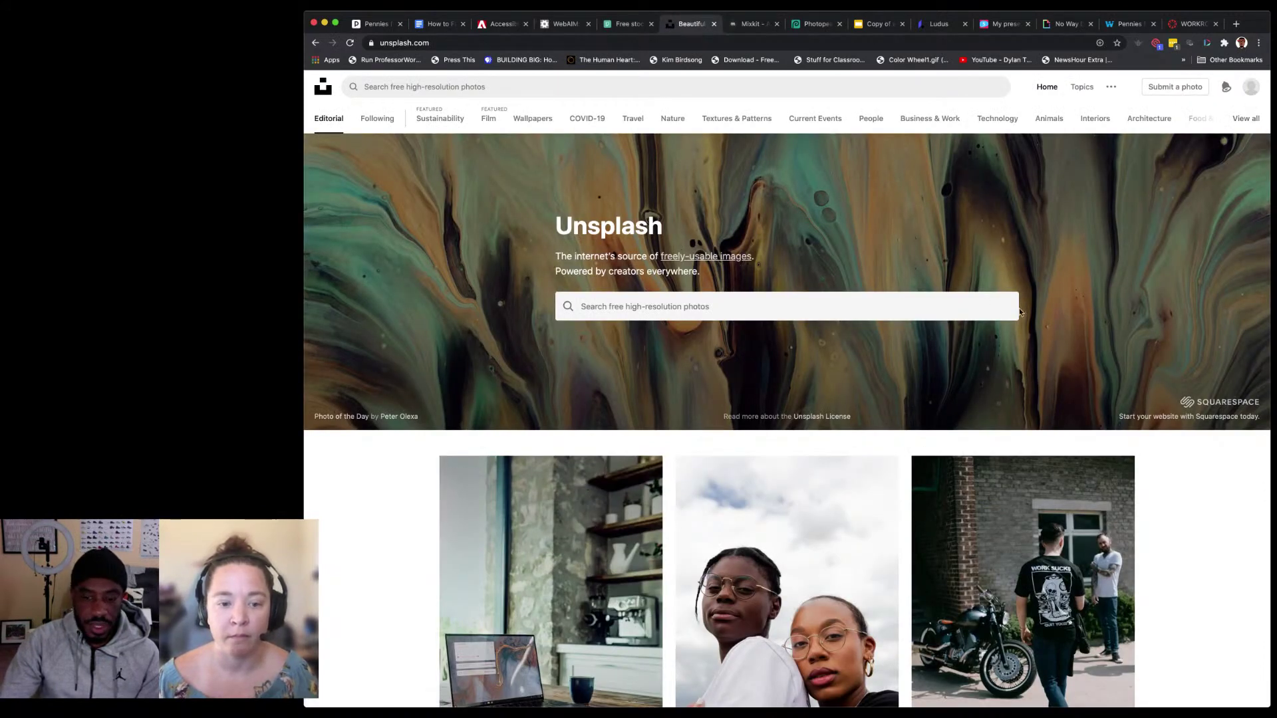
Step: Search Unsplash for "picasso" again while logged in and browse the photo results
left_click(920, 308)
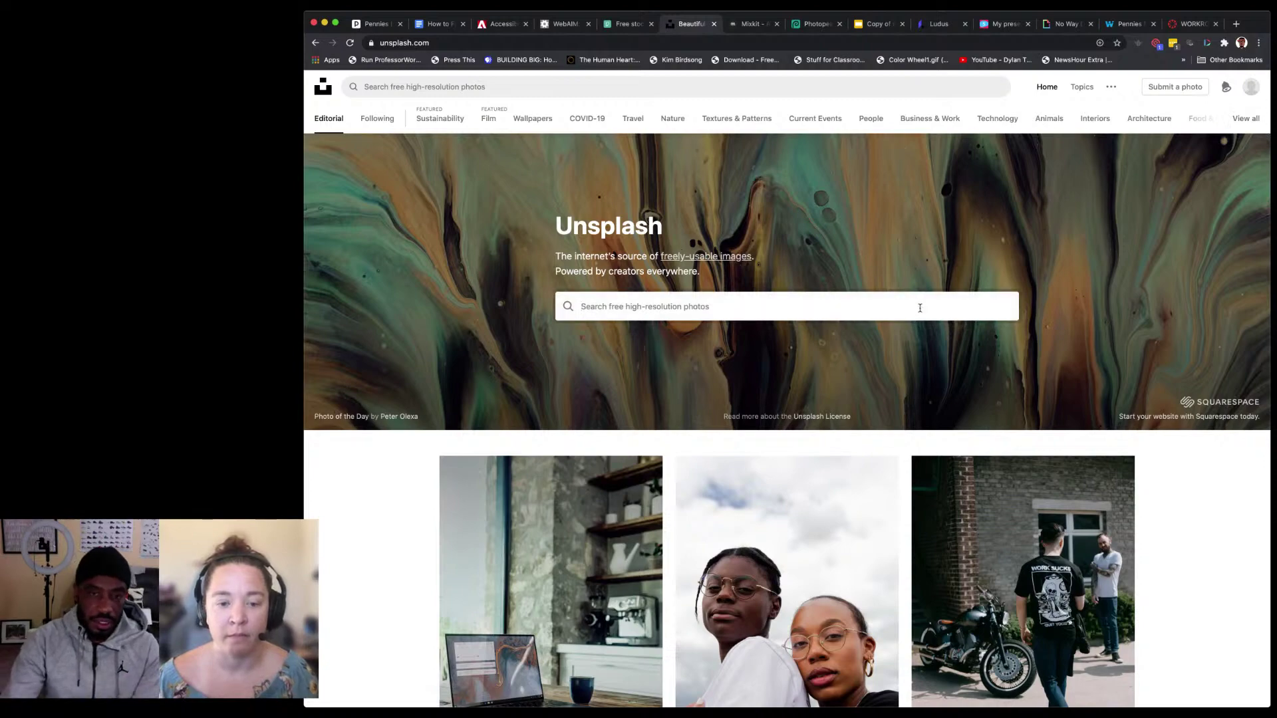
type("picasso")
key("Return")
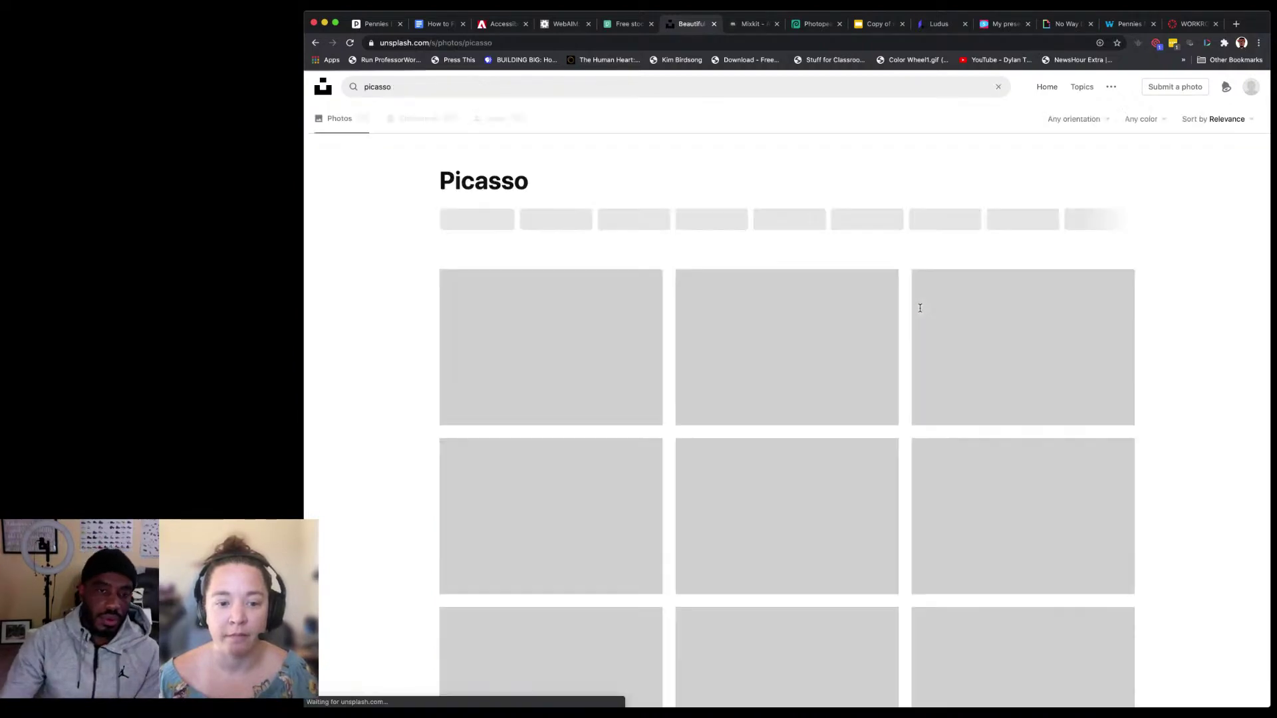
scroll(733, 429, "down", 12)
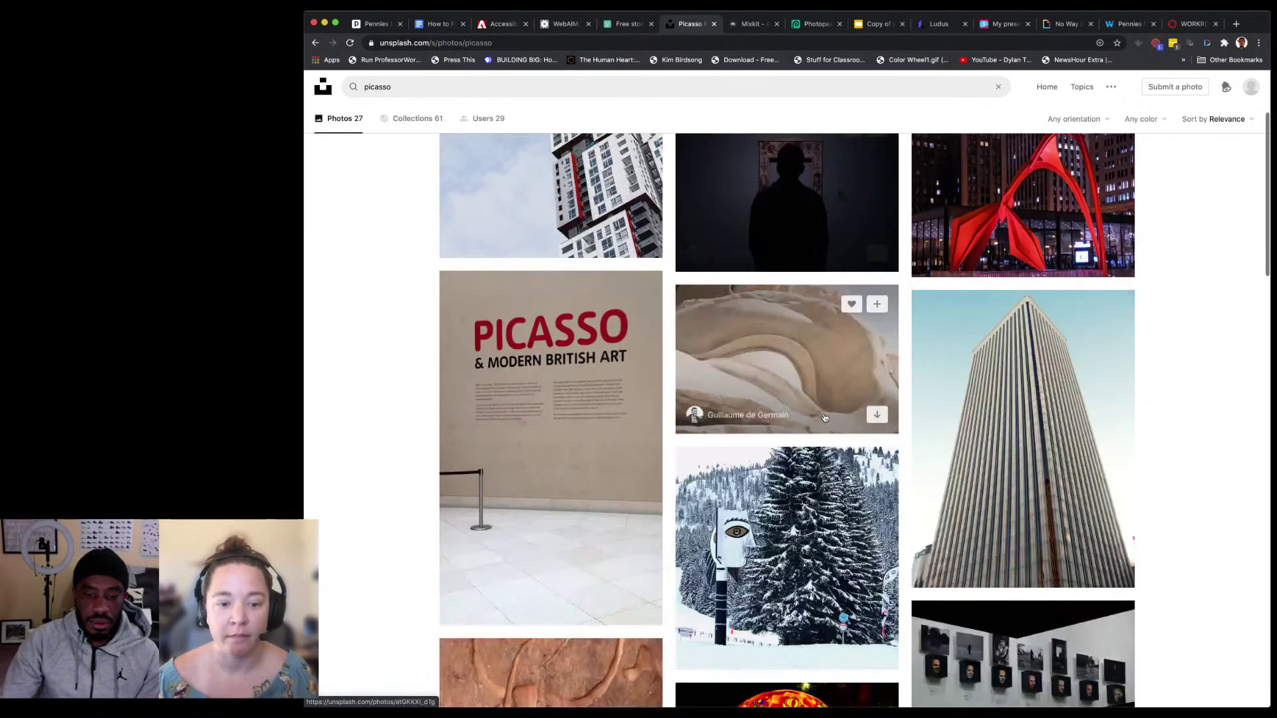
Step: Like the photo of the multicoloured glass cube building and download it to the Desktop as a JPEG image
scroll(824, 414, "up", 1)
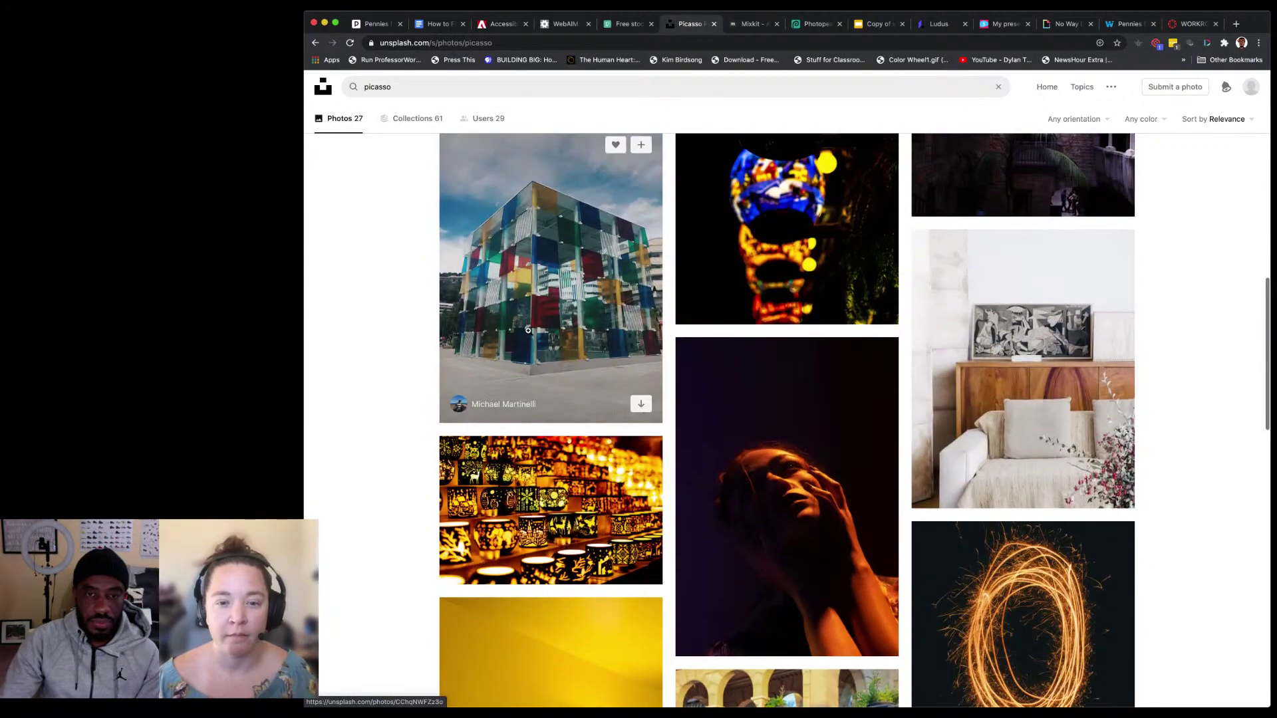
left_click(615, 144)
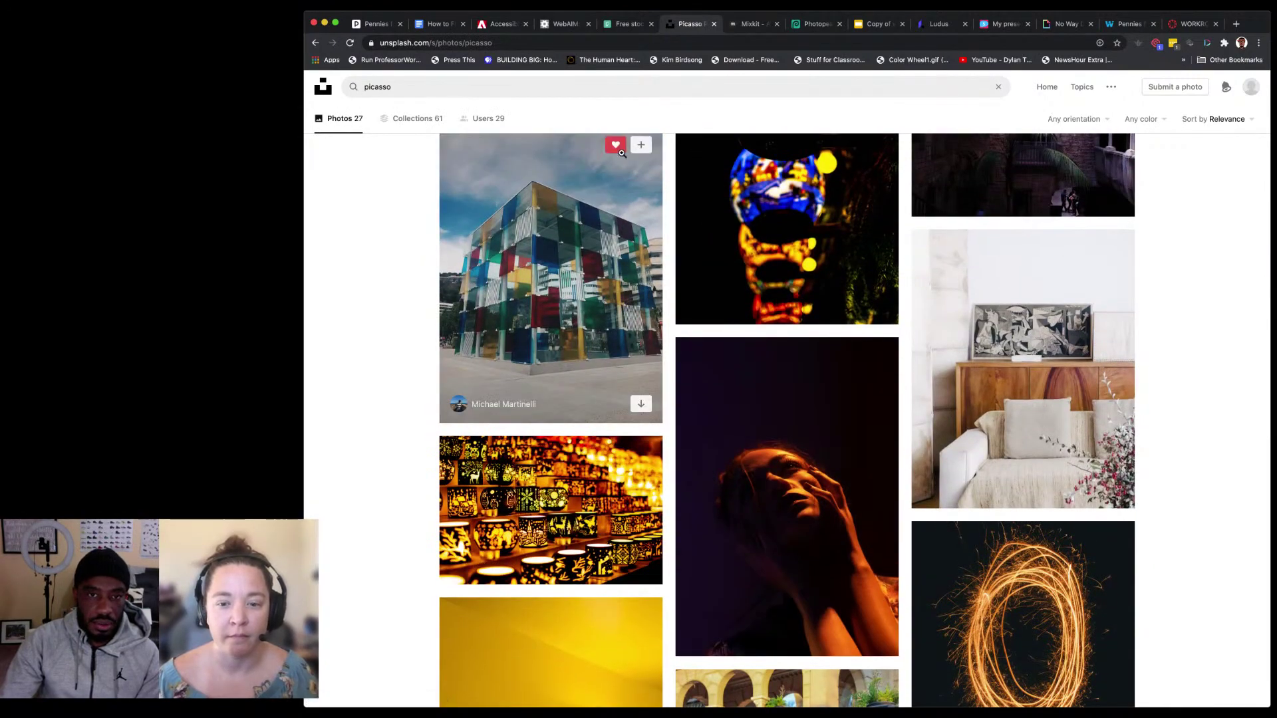
left_click(640, 403)
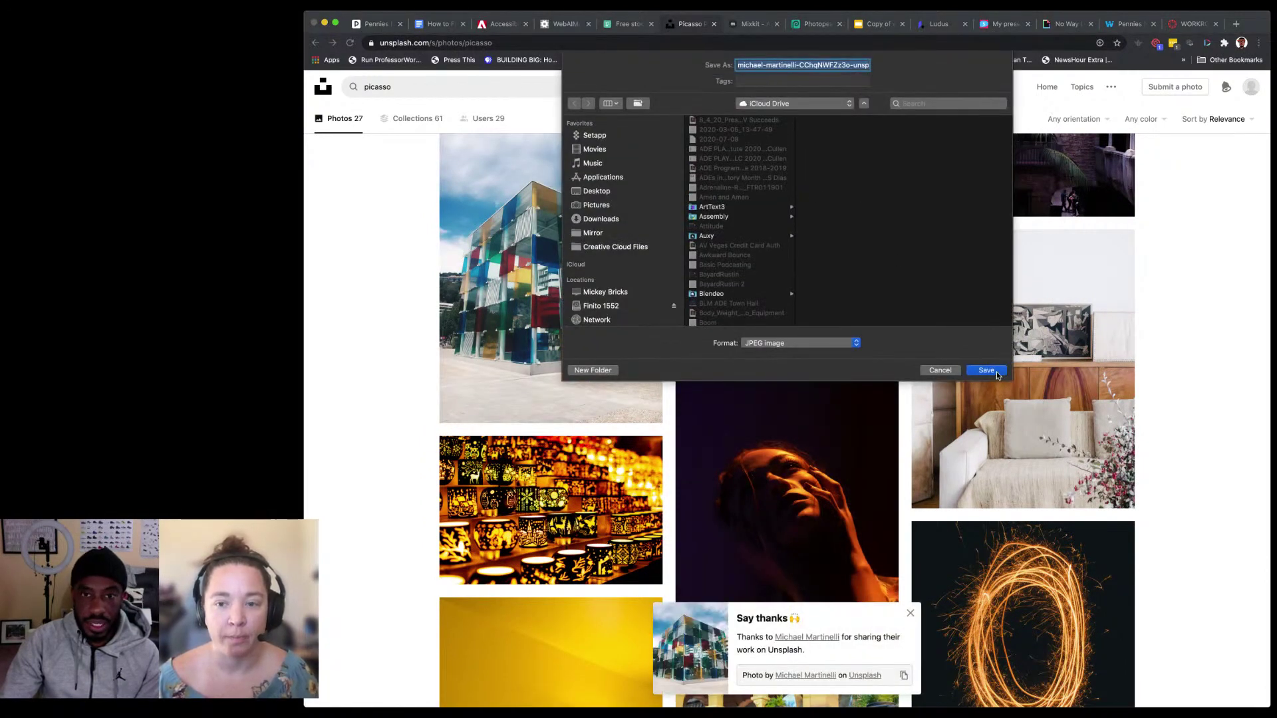
left_click(607, 192)
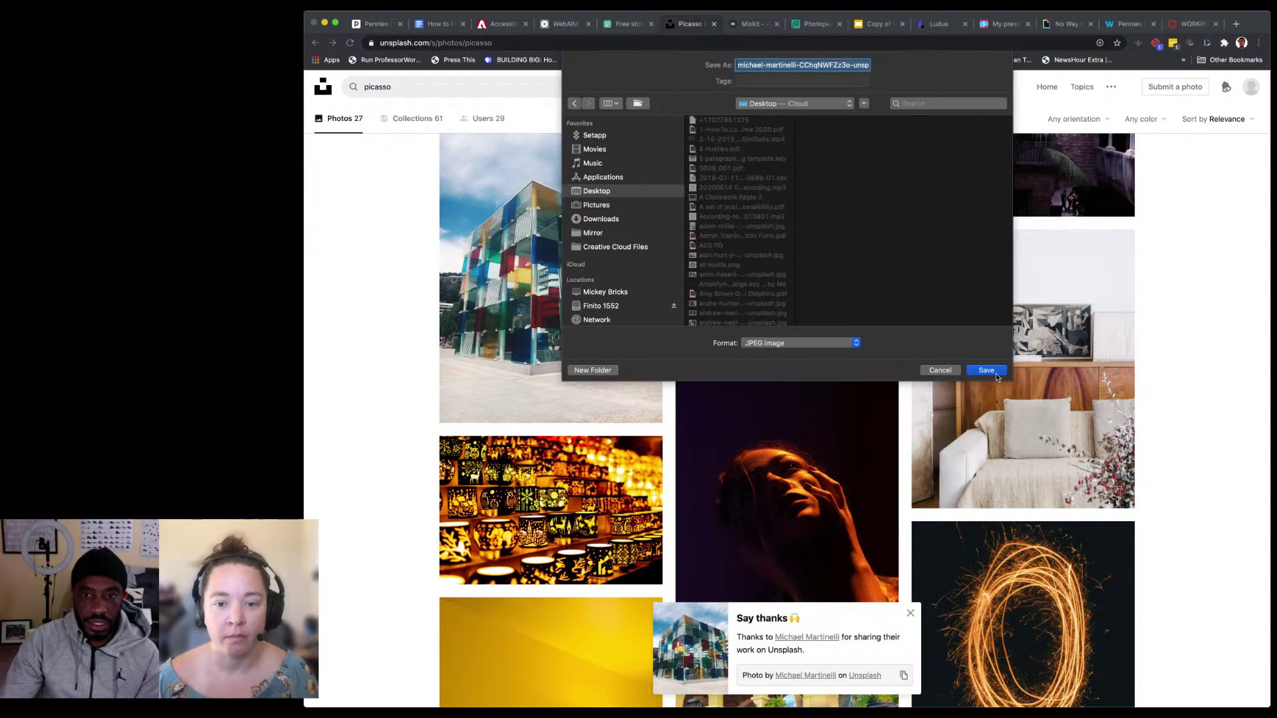
key("Return")
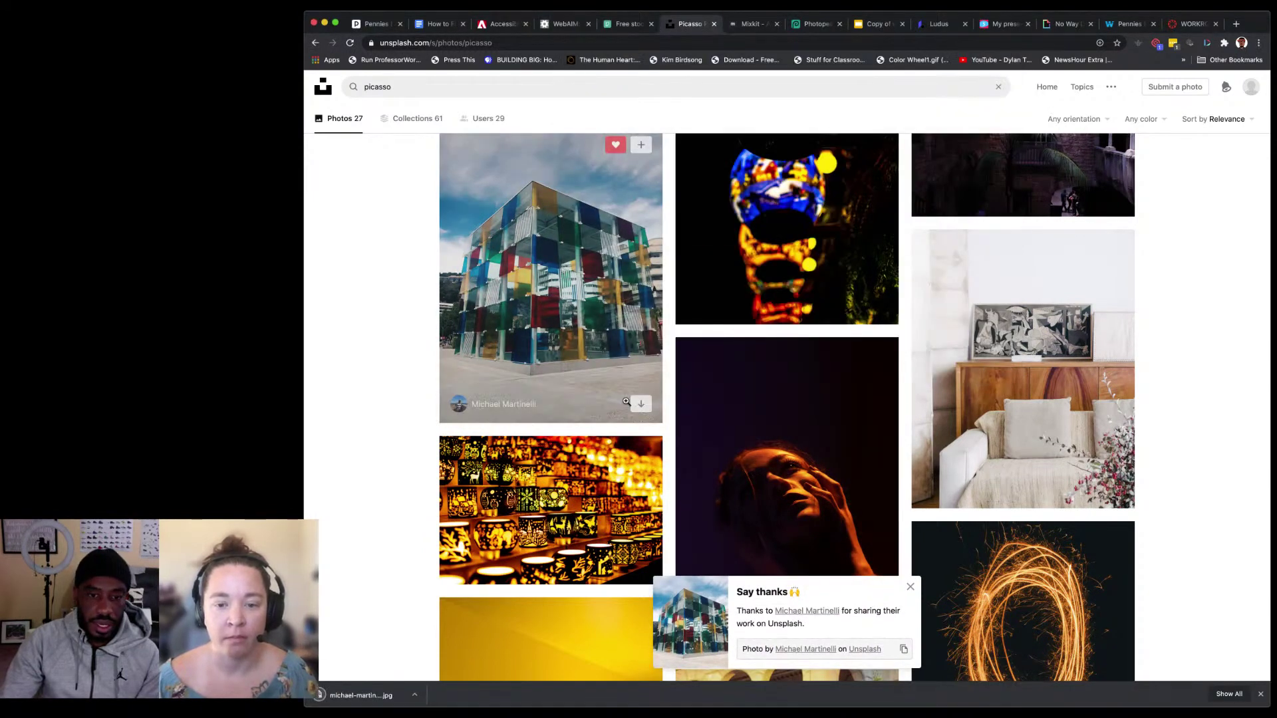
Step: Browse the photographer's profile of the downloaded photo and copy the photo credit line
left_click(492, 405)
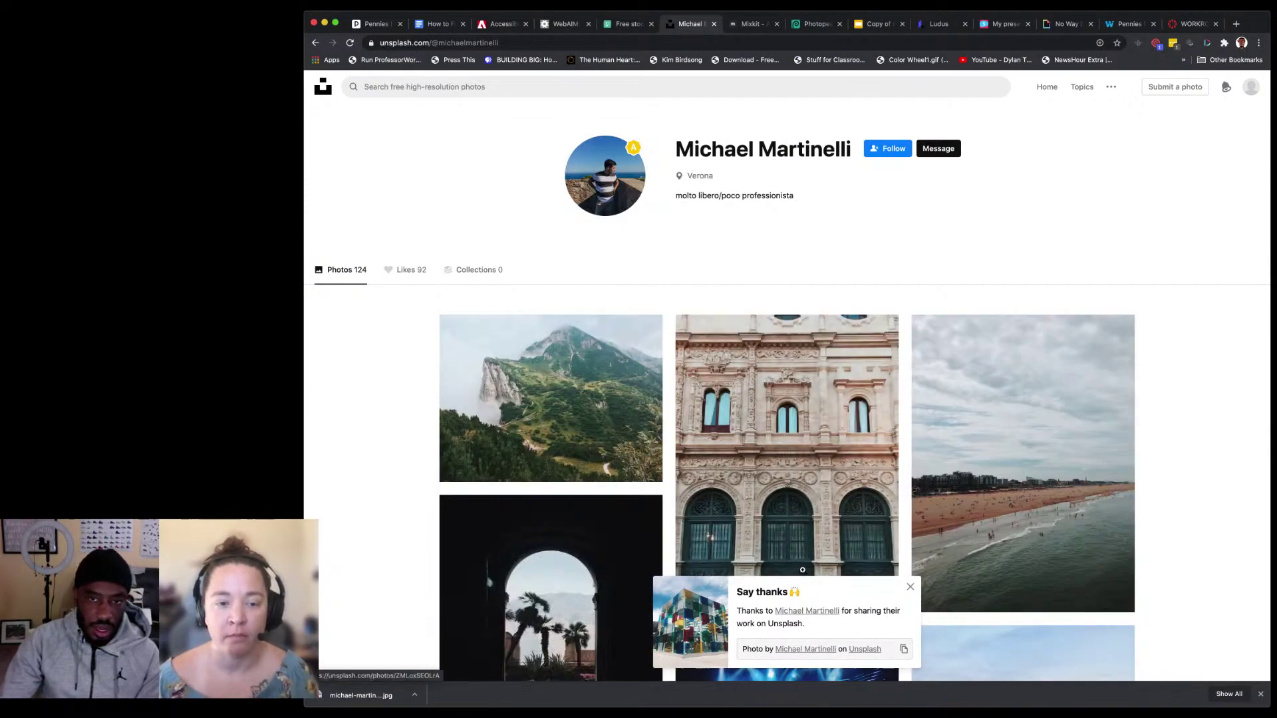
scroll(733, 391, "down", 2)
scroll(733, 392, "down", 10)
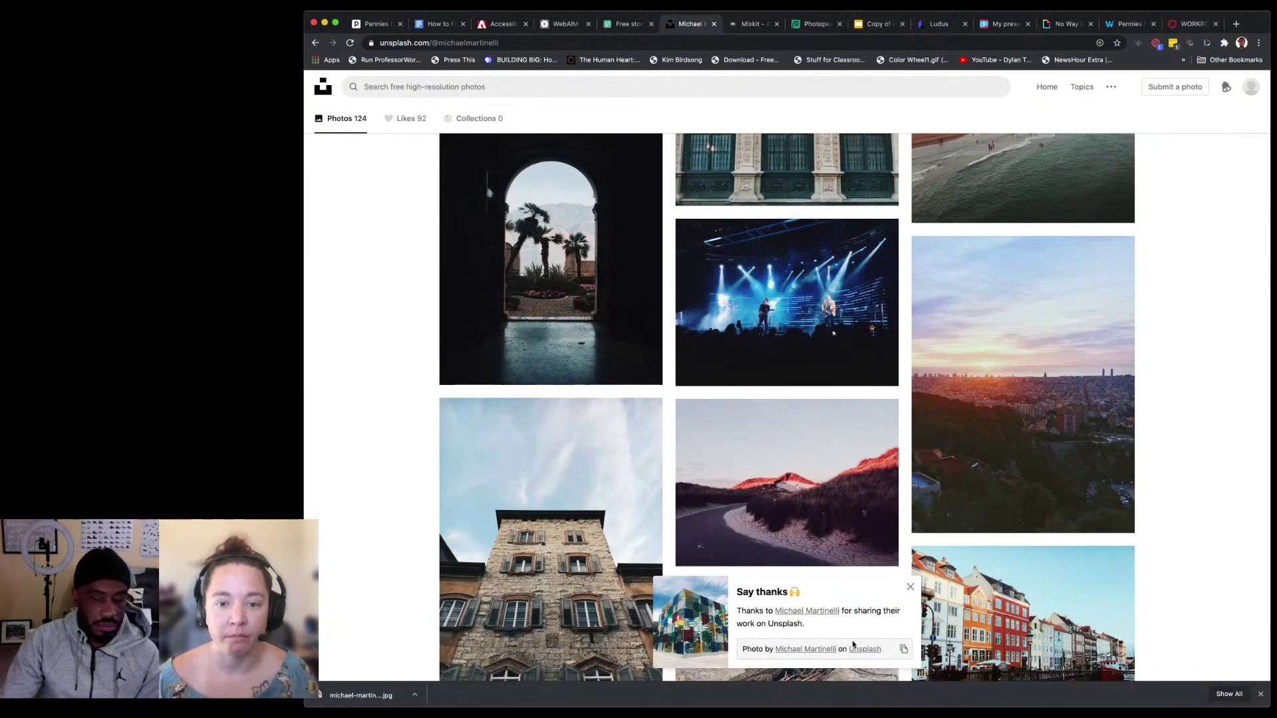
left_click(903, 649)
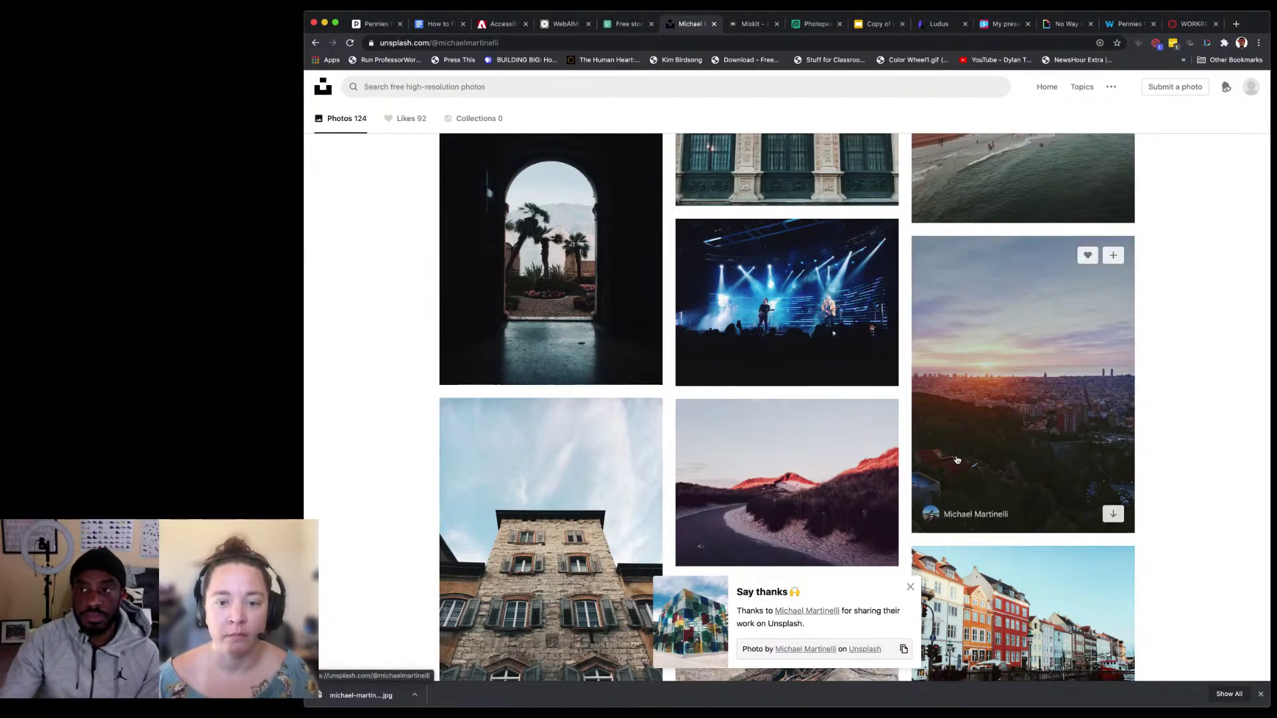
Step: Return to the Canvas image upload and clear the Unsplash search term
left_click(1192, 25)
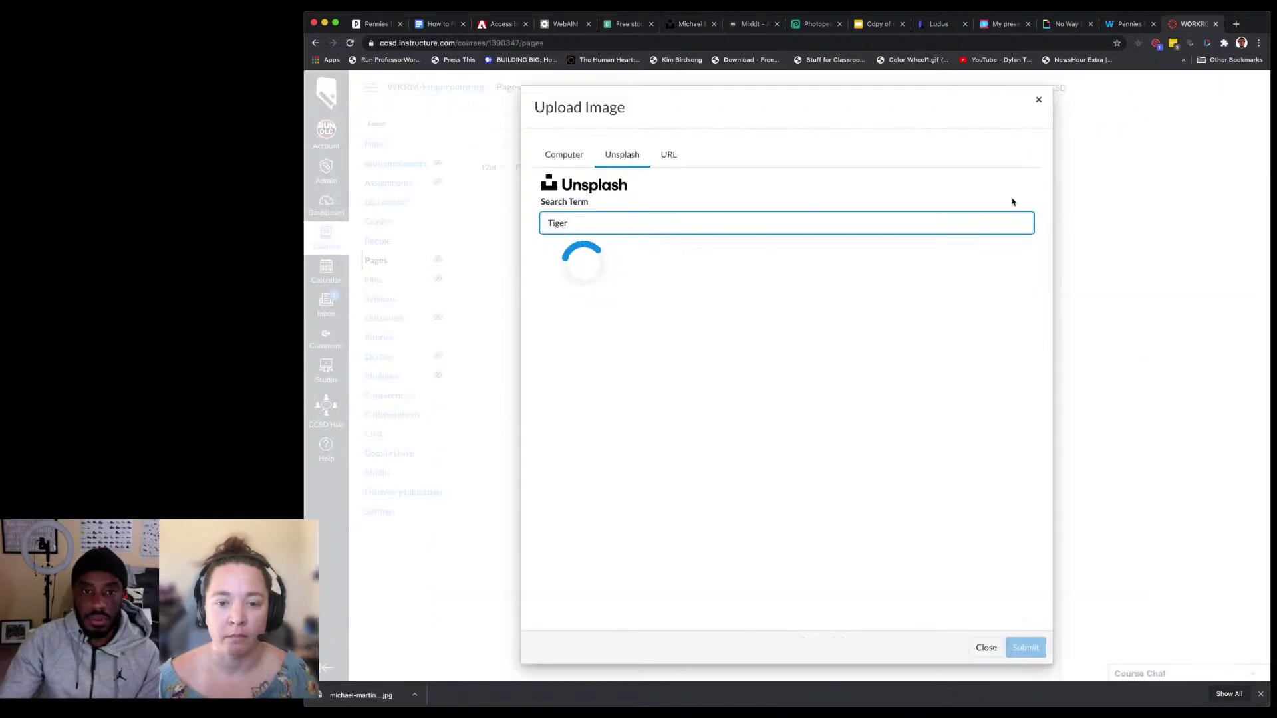
key("BackSpace")
key("BackSpace")
key("BackSpace")
key("BackSpace")
key("BackSpace")
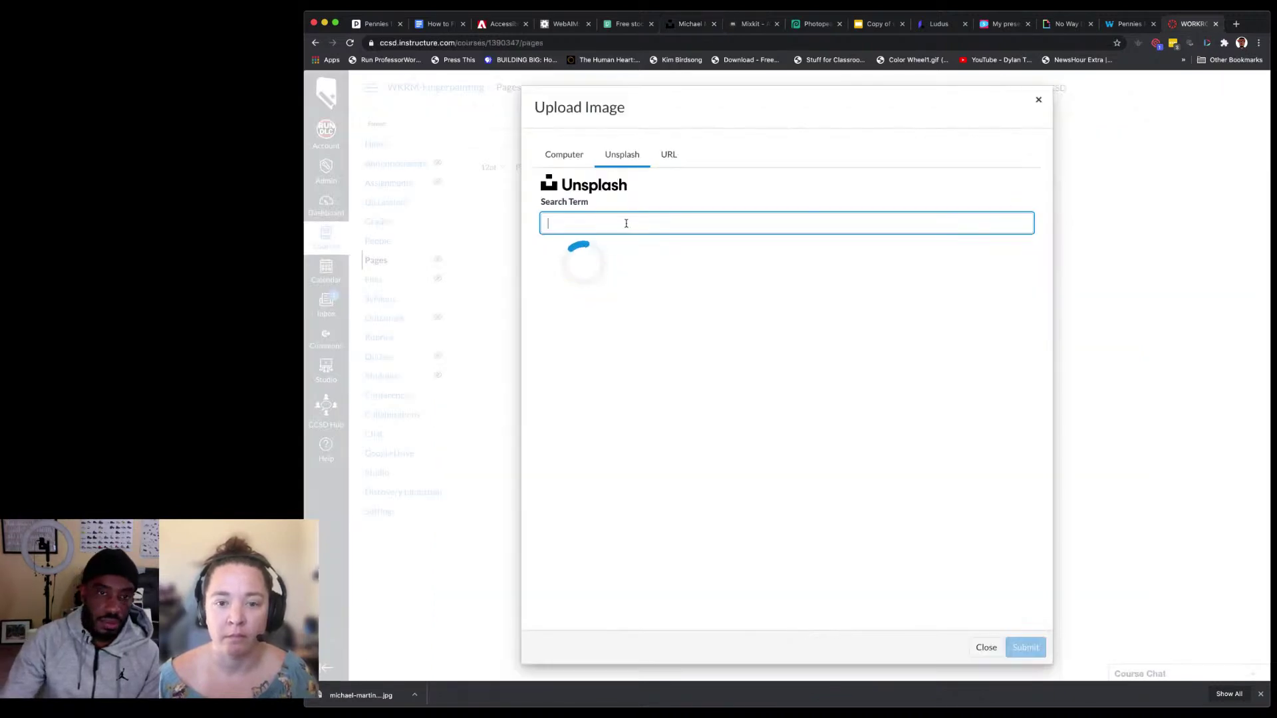
Step: Upload the downloaded glass cube photo from the computer's Desktop into the Canvas page
left_click(565, 157)
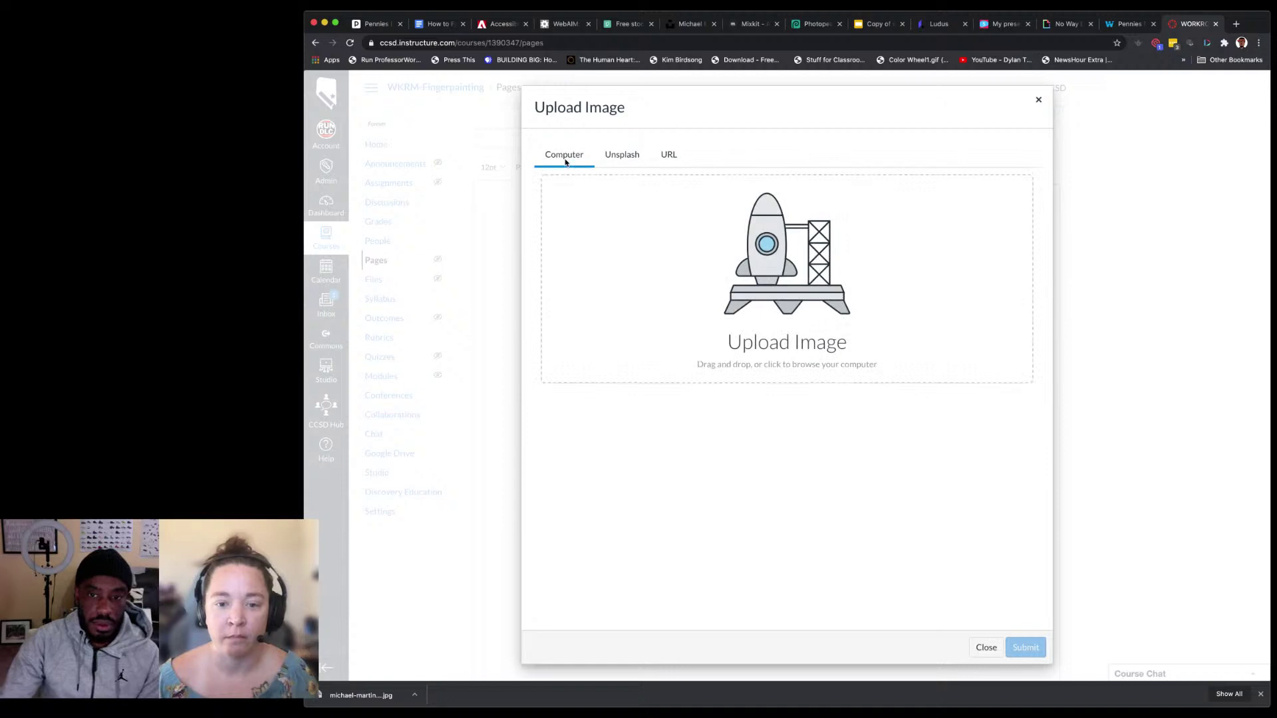
left_click(749, 318)
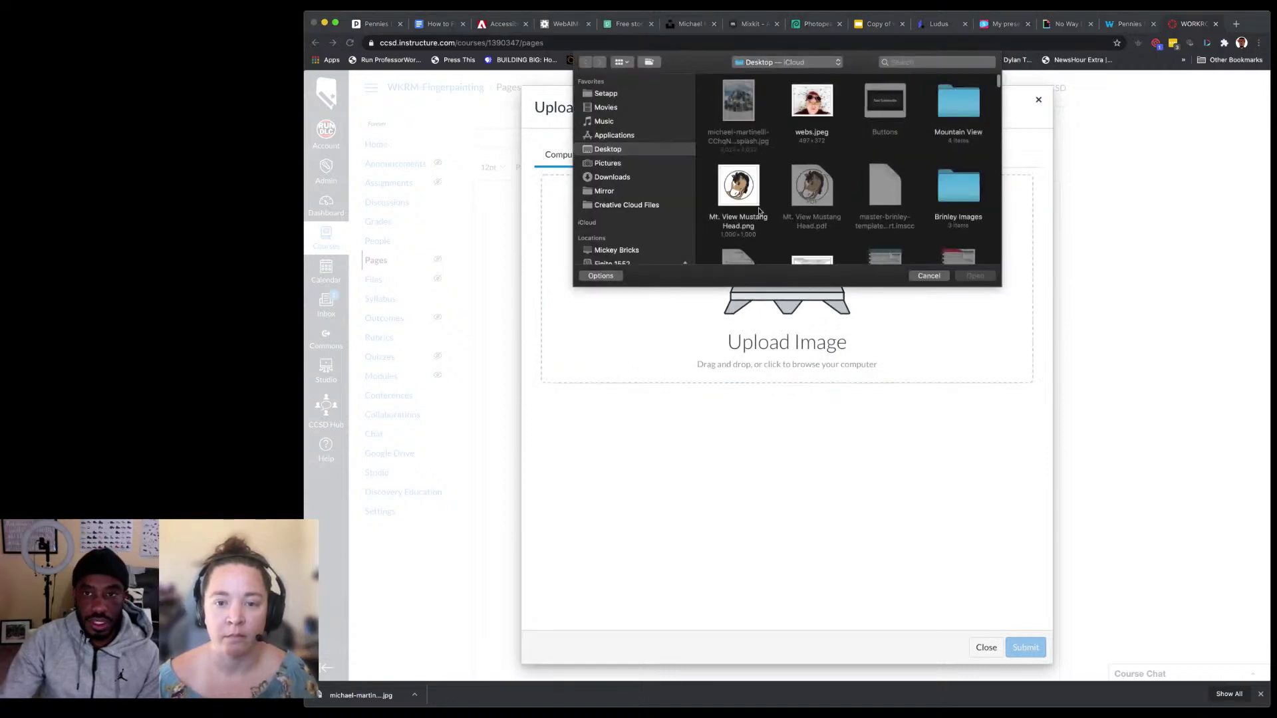
left_click(738, 107)
left_click(975, 276)
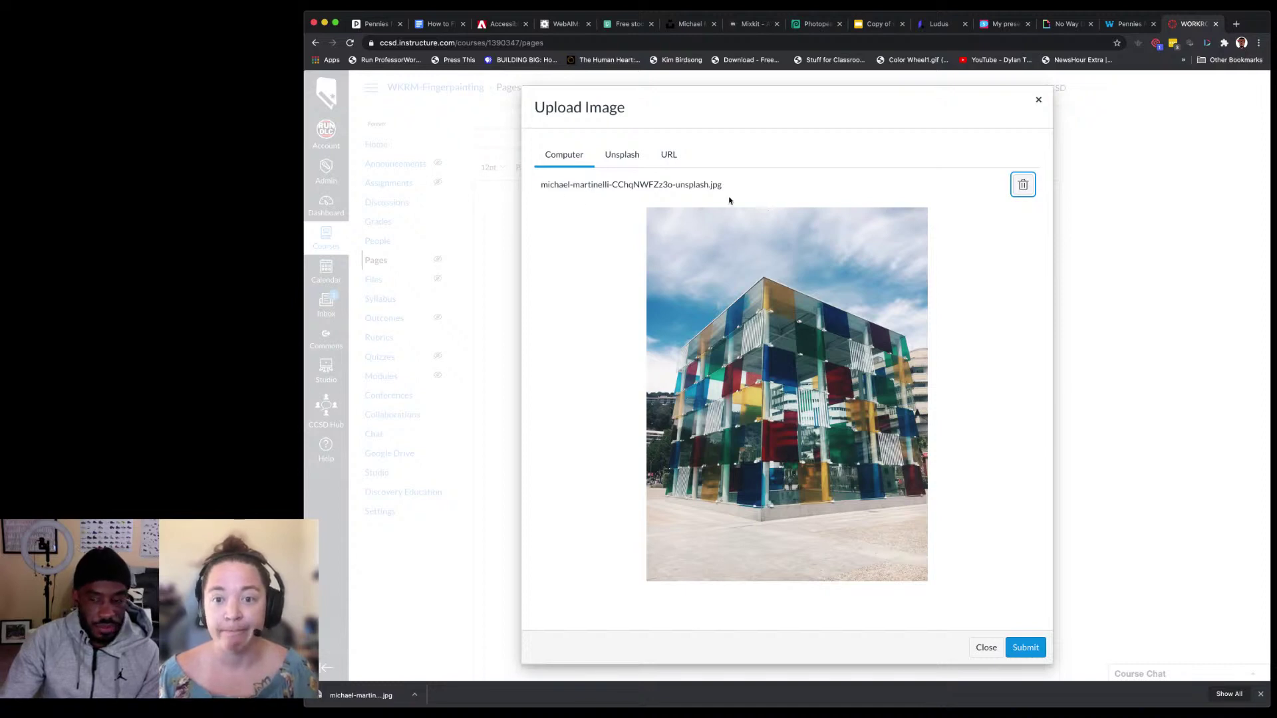
left_click(1028, 648)
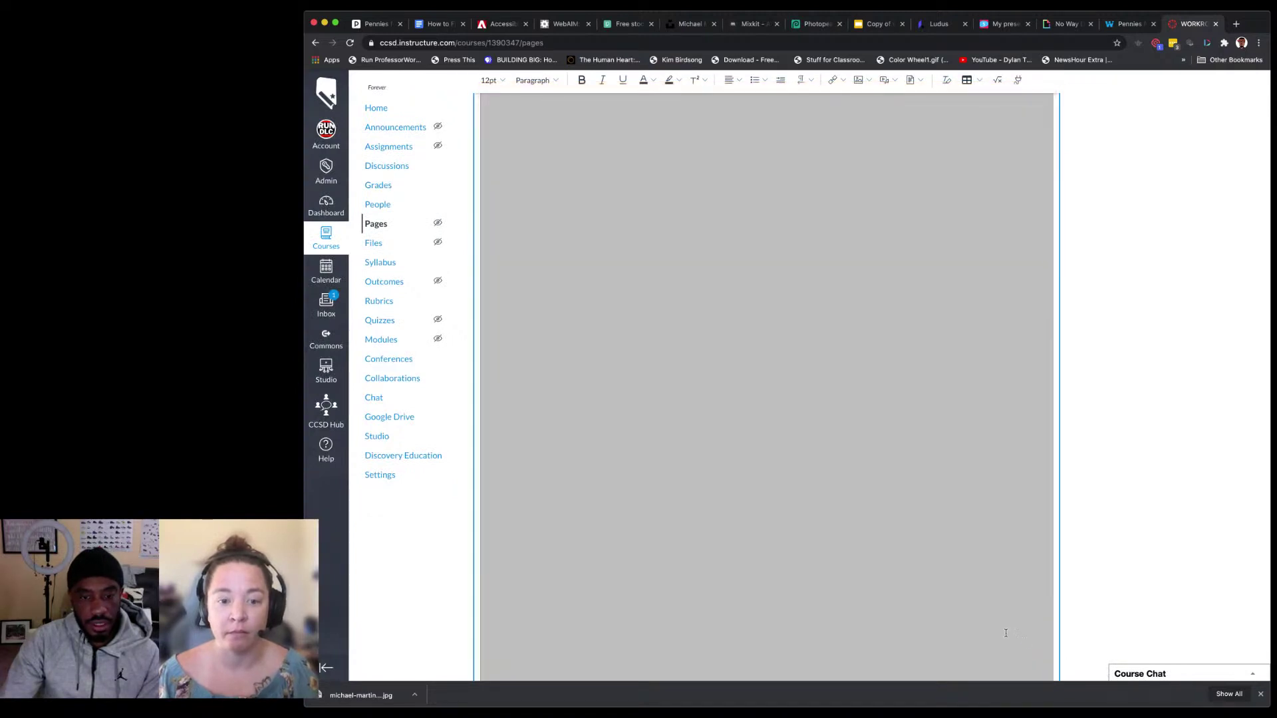
Step: Shrink the inserted image proportionally to about 486 by 663 pixels
scroll(1006, 632, "down", 3)
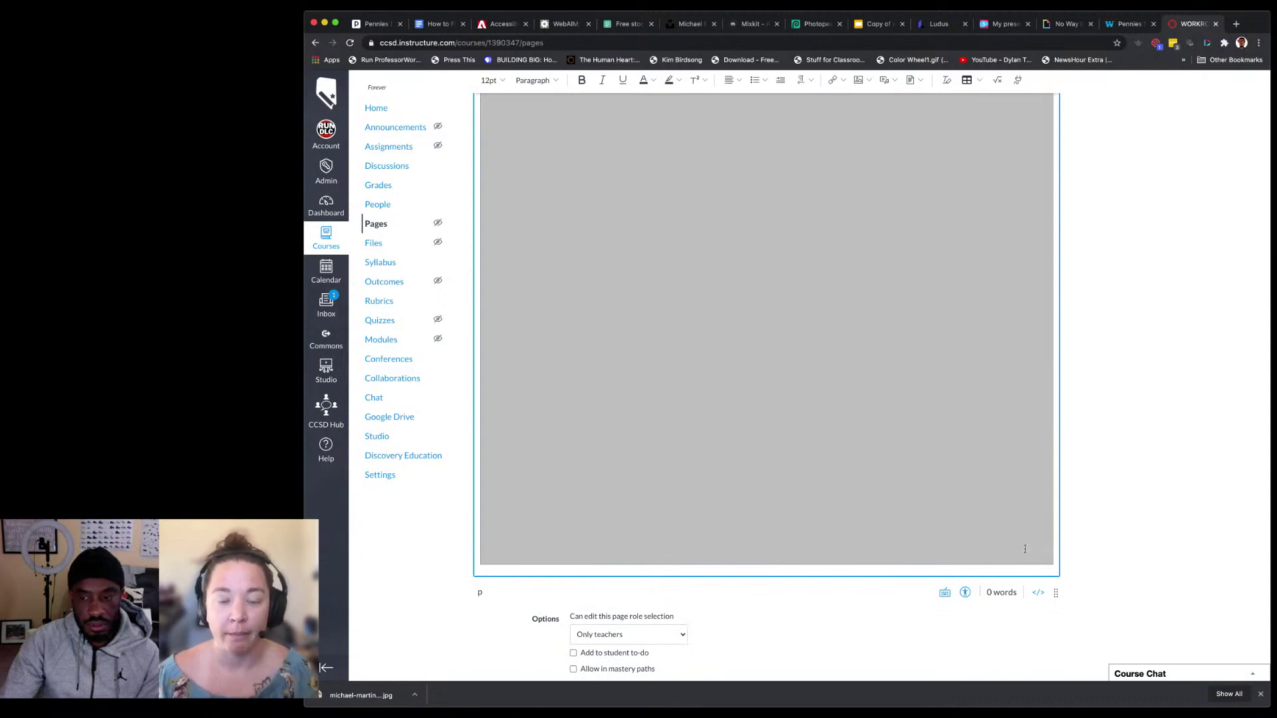
left_click(1024, 549)
left_click_drag(1056, 564, 886, 452)
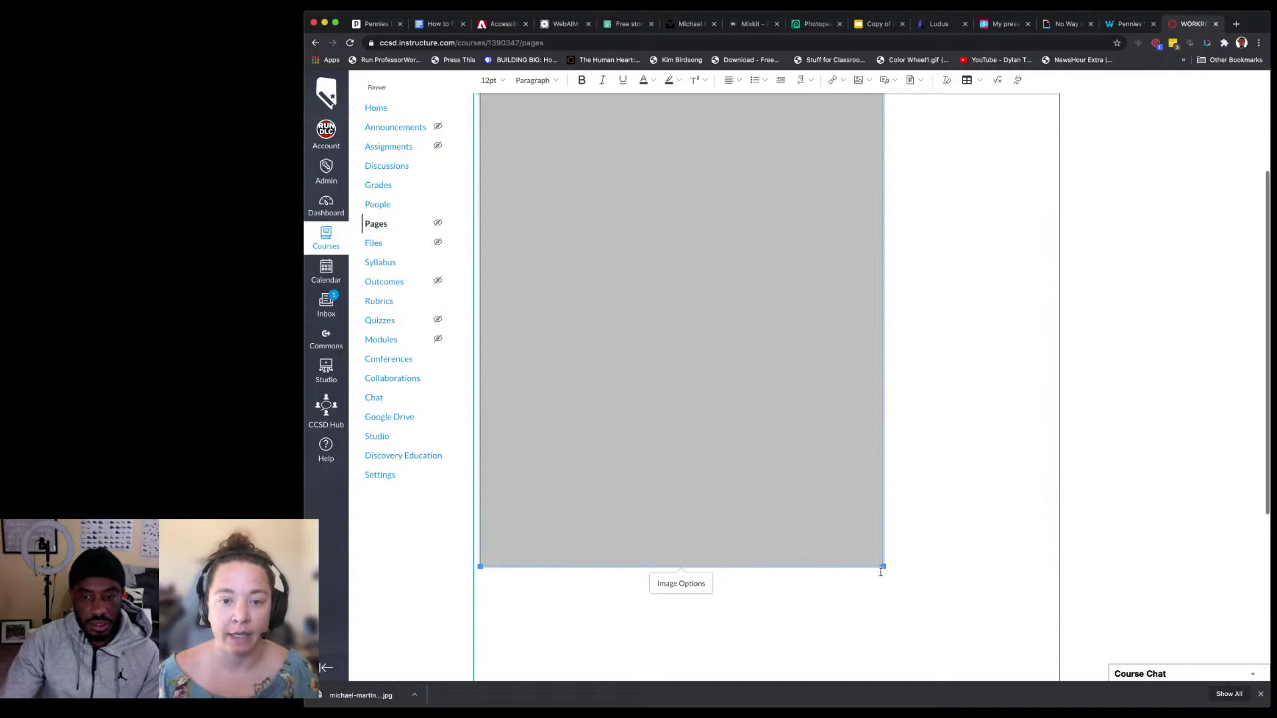
left_click_drag(883, 555, 832, 450)
scroll(887, 444, "up", 3)
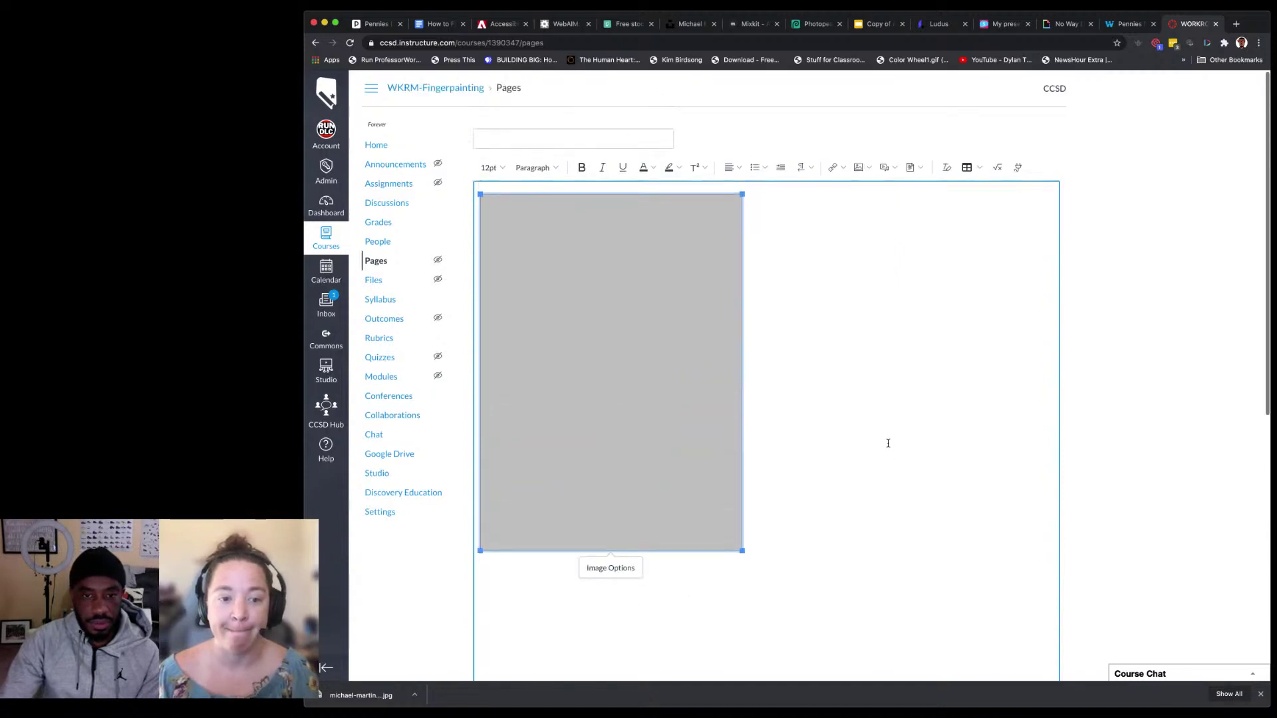
left_click(800, 422)
Step: Center the resized image horizontally on the page
left_click(698, 439)
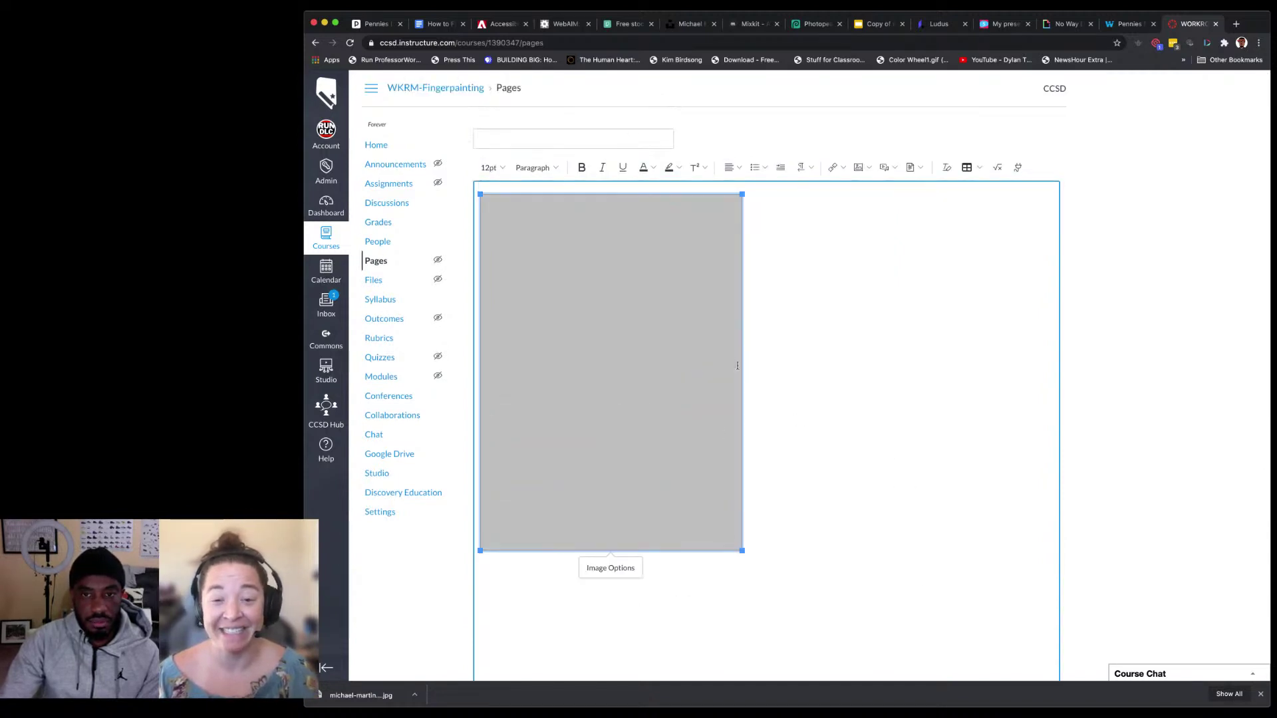
left_click(730, 168)
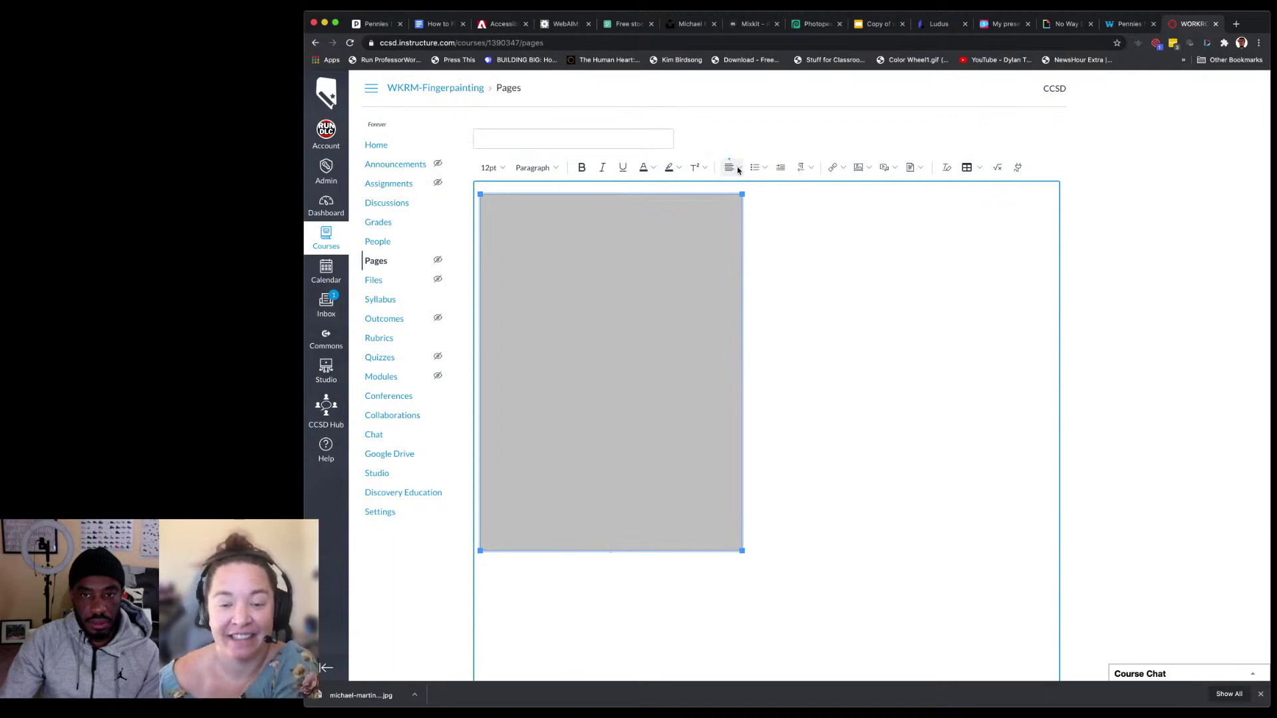
left_click(730, 171)
left_click(760, 194)
left_click(947, 292)
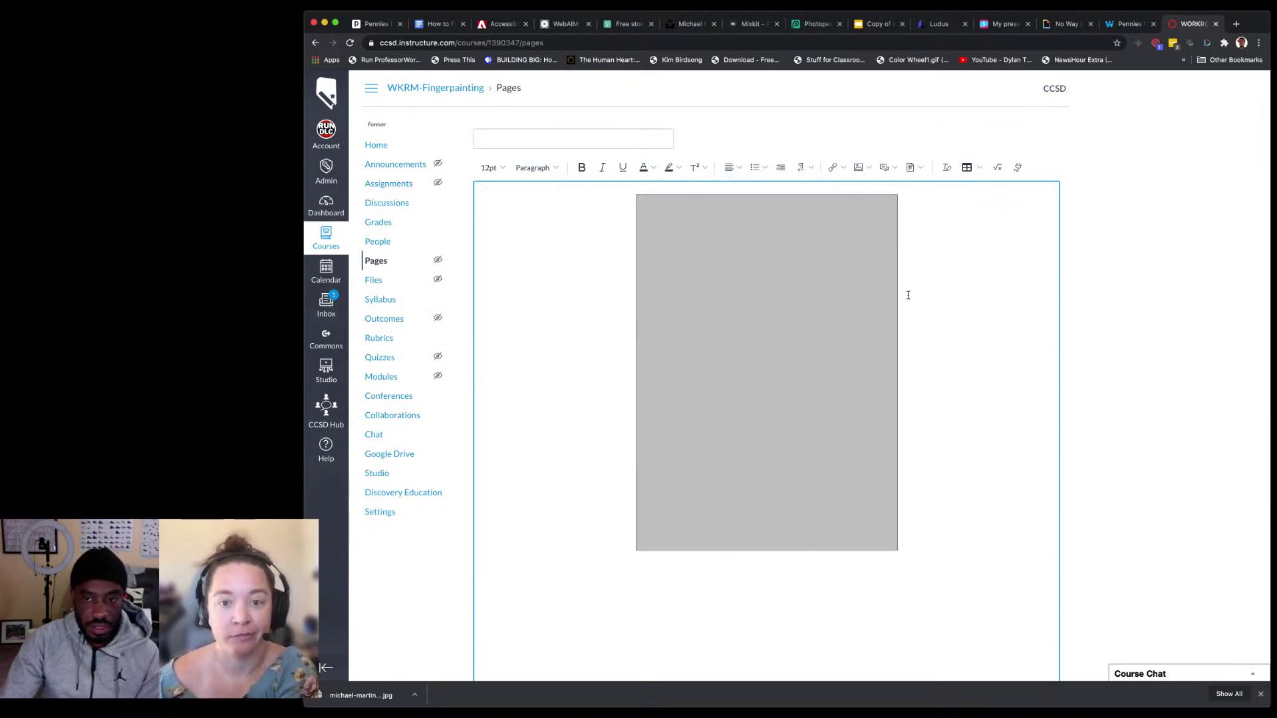
Step: Open the centered image's options, clear its placeholder alt text and mark it as a decorative image
left_click(857, 296)
scroll(926, 299, "down", 2)
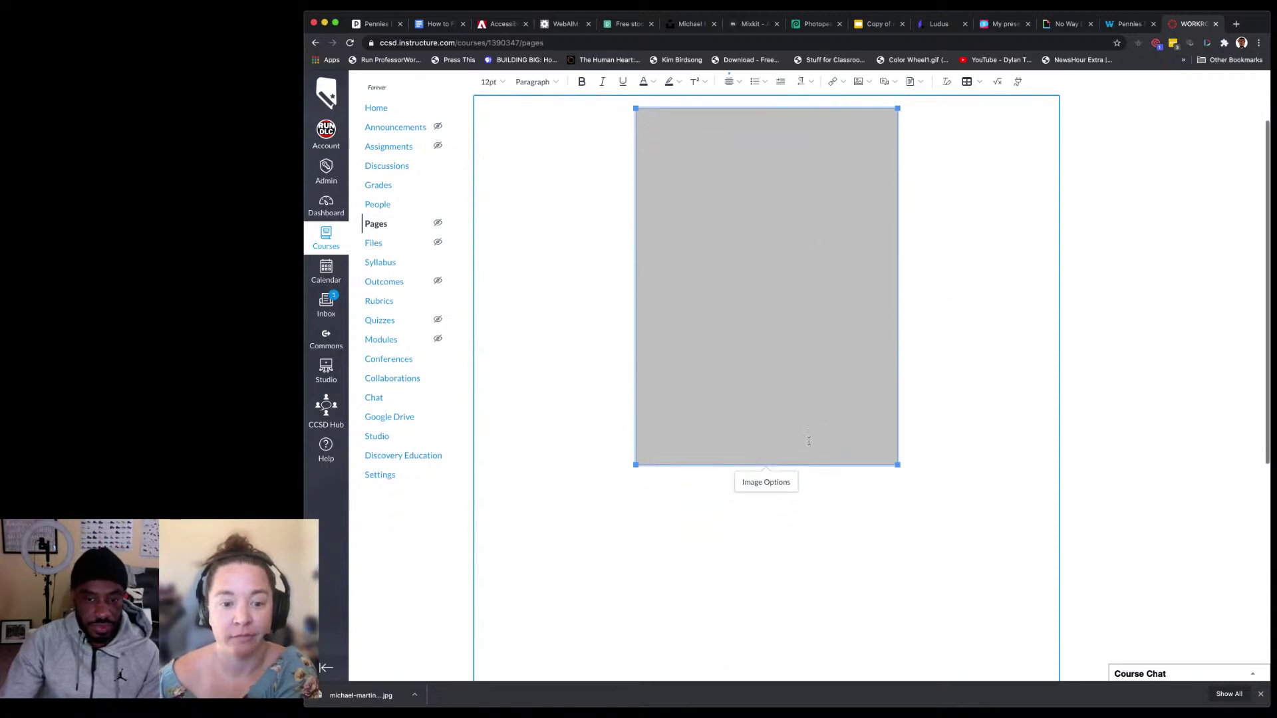
left_click(788, 483)
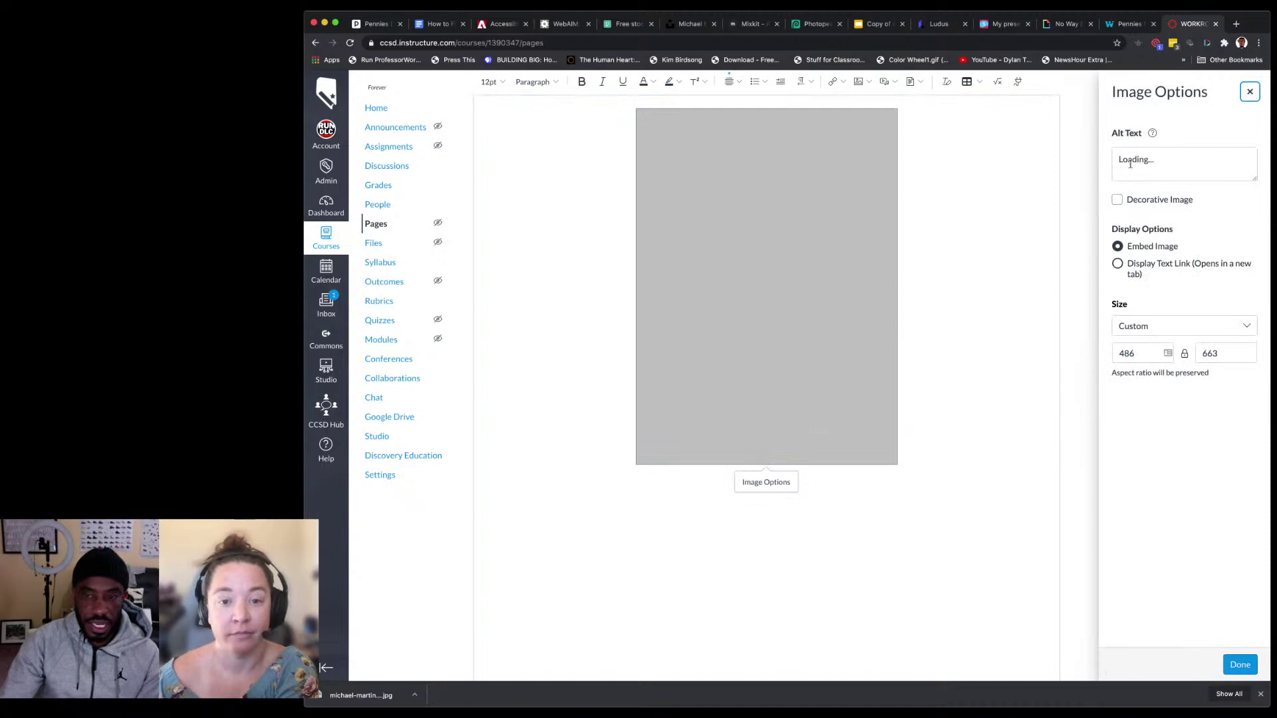
left_click(1162, 167)
triple_click(1189, 163)
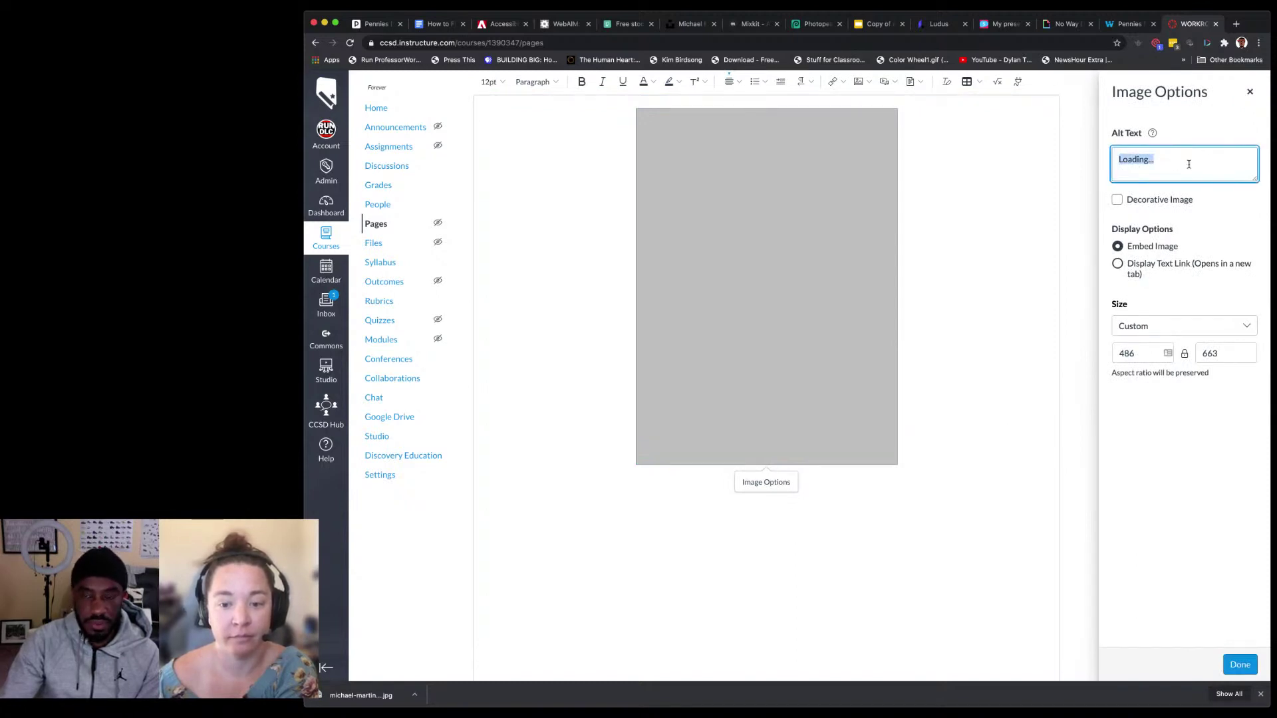
key("BackSpace")
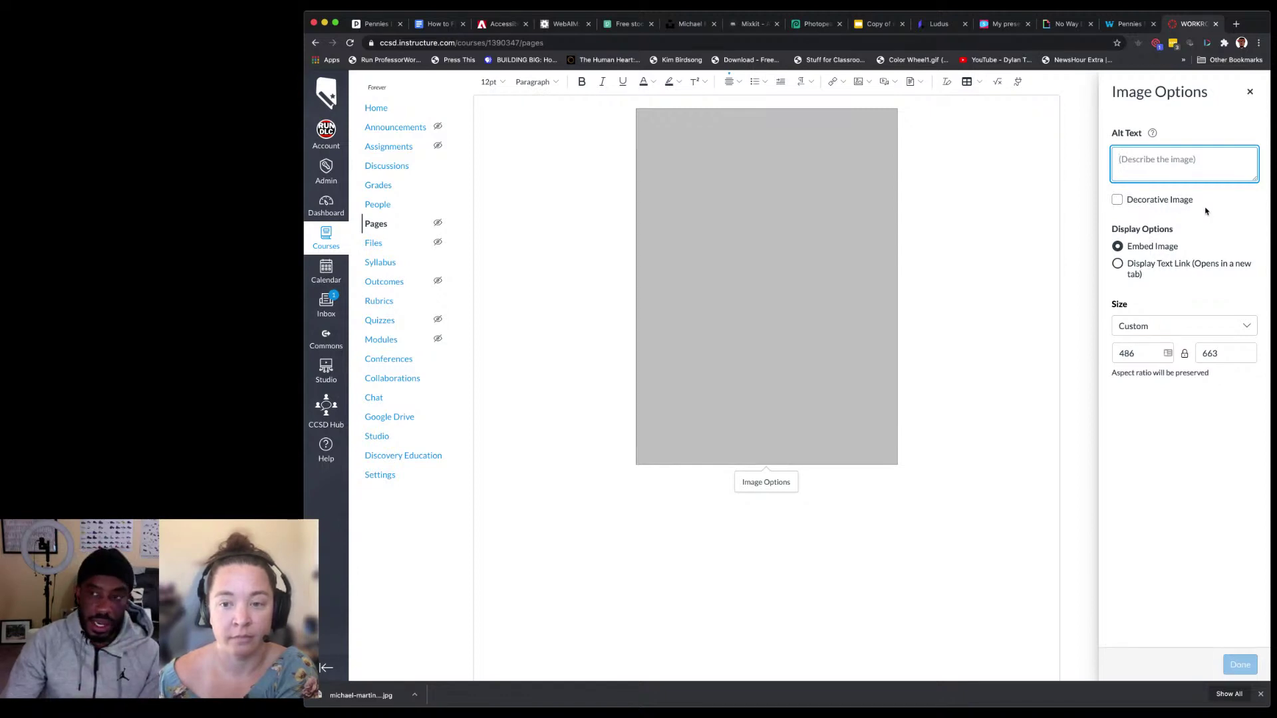
left_click(1117, 199)
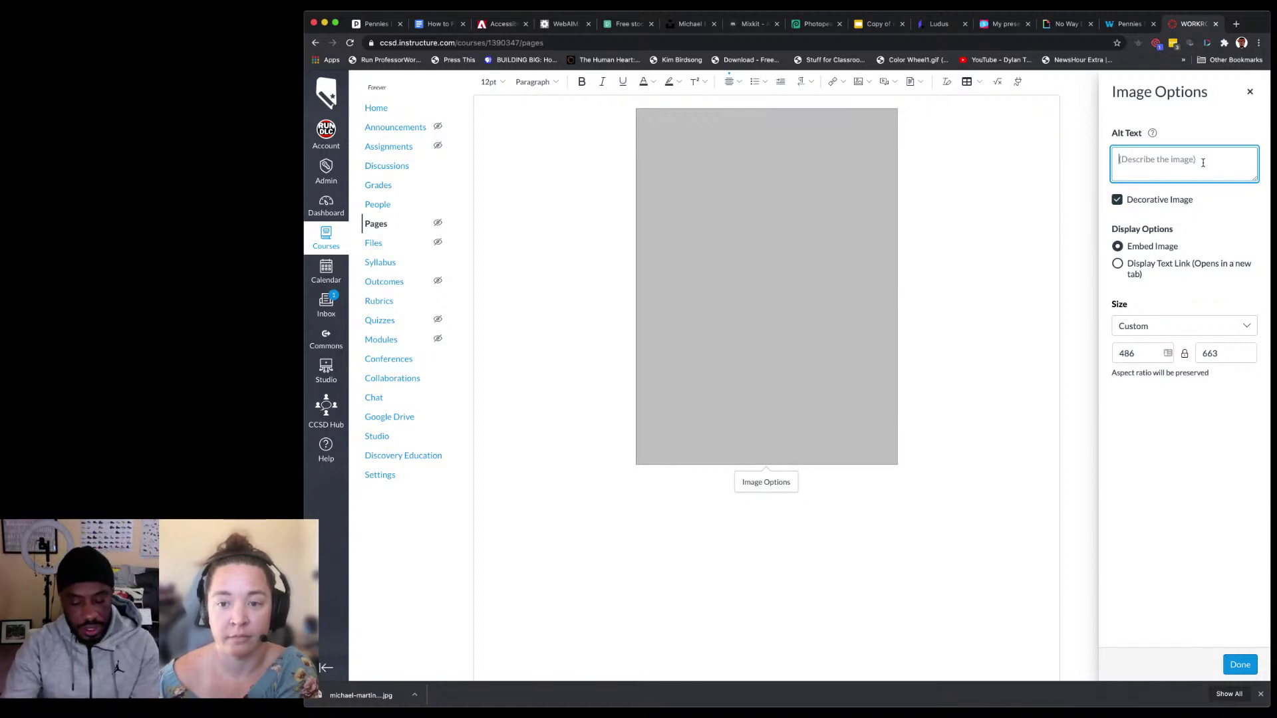
Step: Try to give the image the alt text "This a building by Picasso." and leave its options without applying them
type("Thsi is")
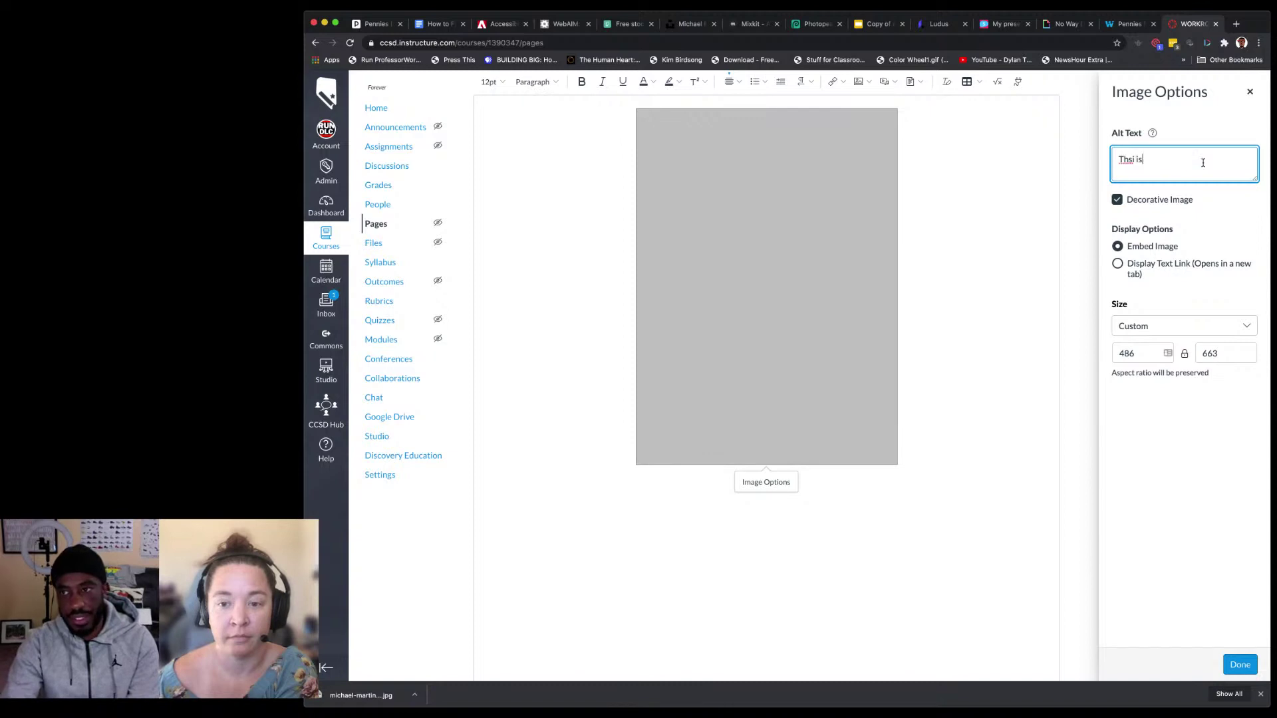
key("BackSpace")
key("BackSpace")
key("BackSpace")
key("BackSpace")
key("BackSpace")
type("is a build")
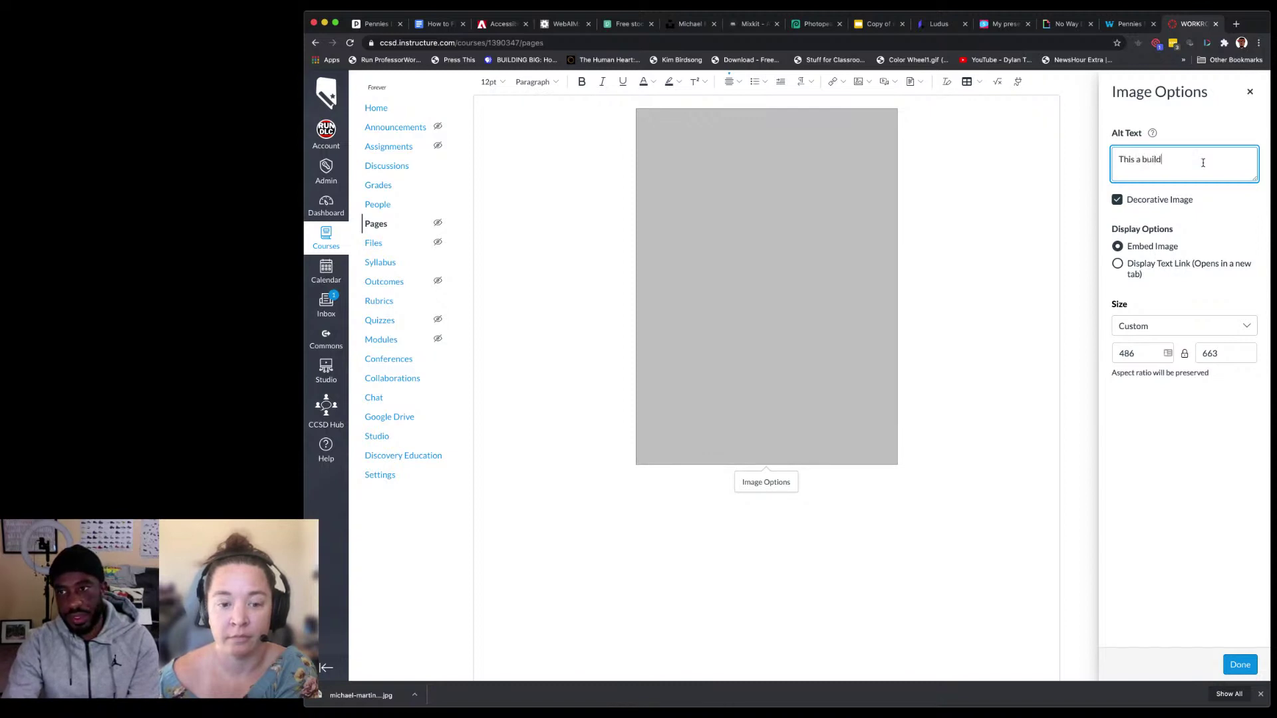
type("ing")
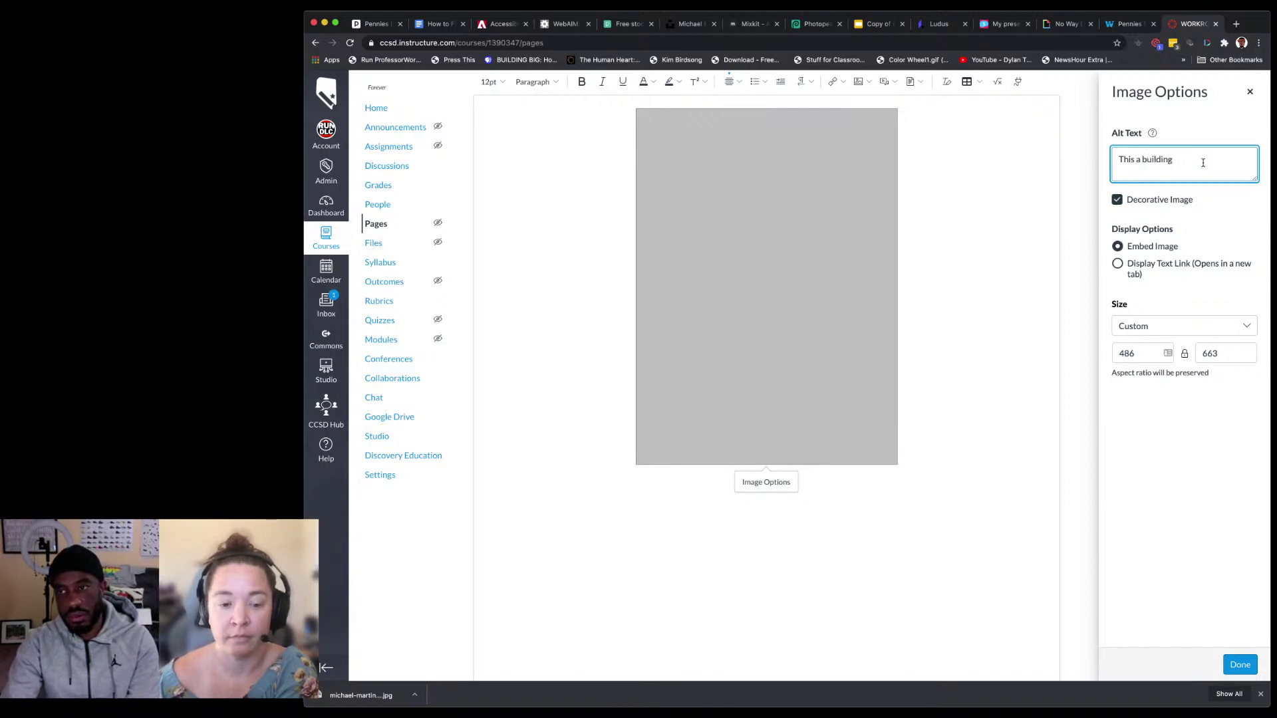
type(" by Picasso")
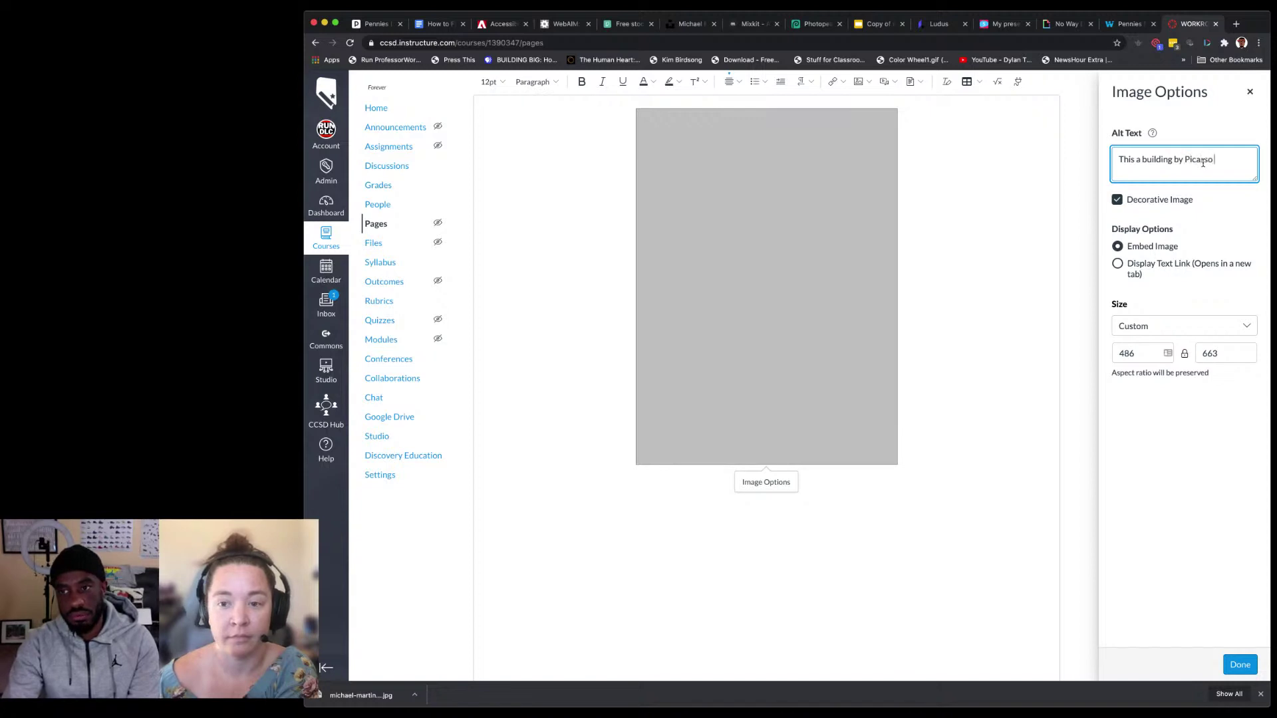
type(".")
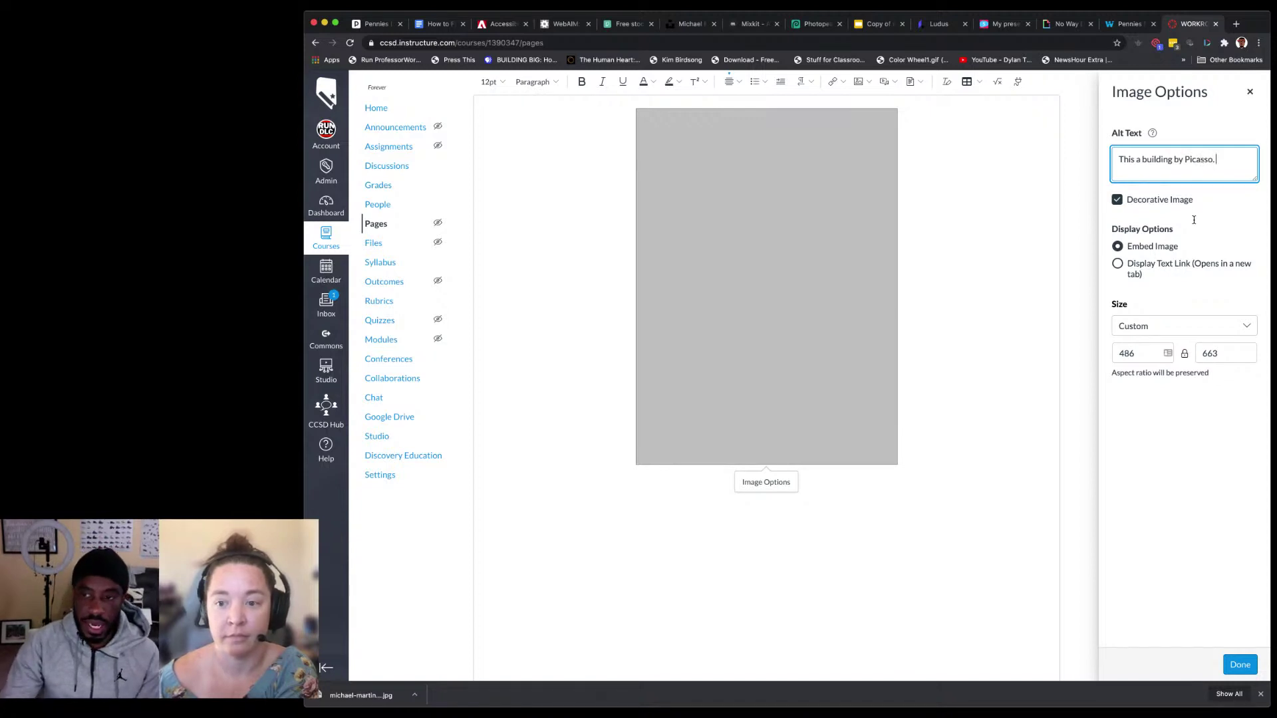
left_click(932, 300)
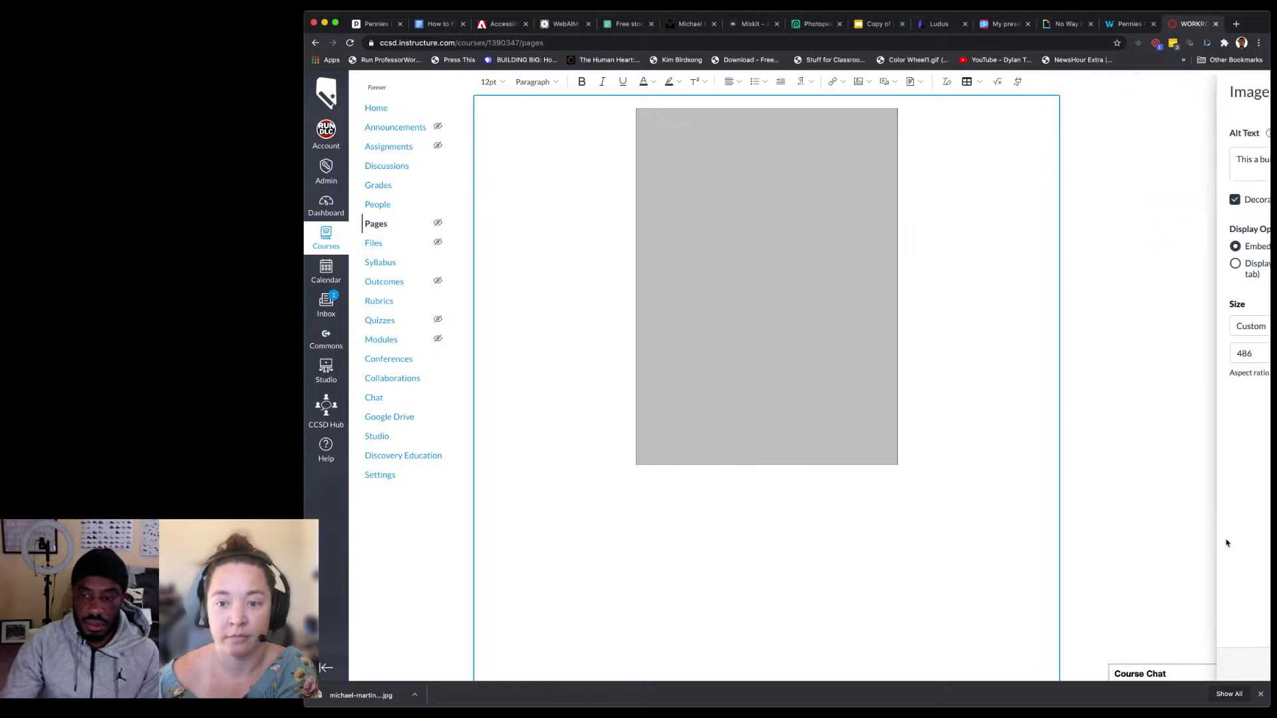
Step: Replace the centered image's placeholder alt text with "Building by Picasso", mark it as a decorative image and apply the options
left_click(827, 208)
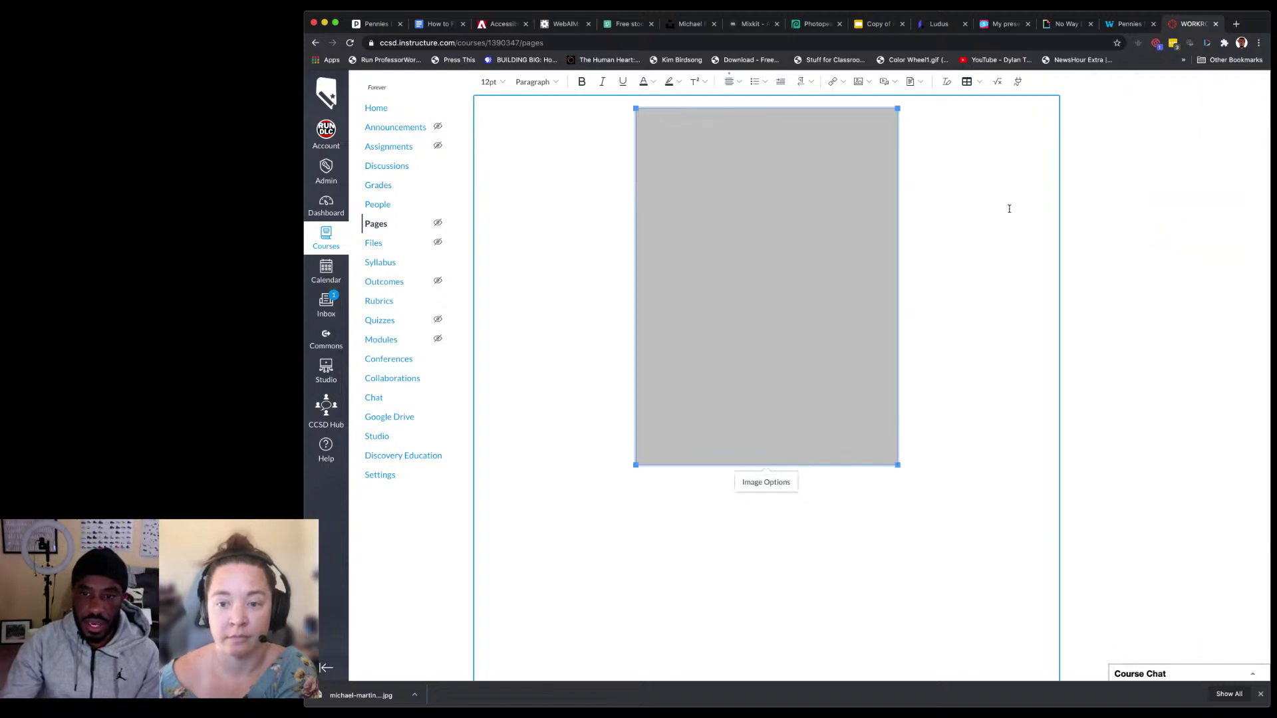
left_click(766, 481)
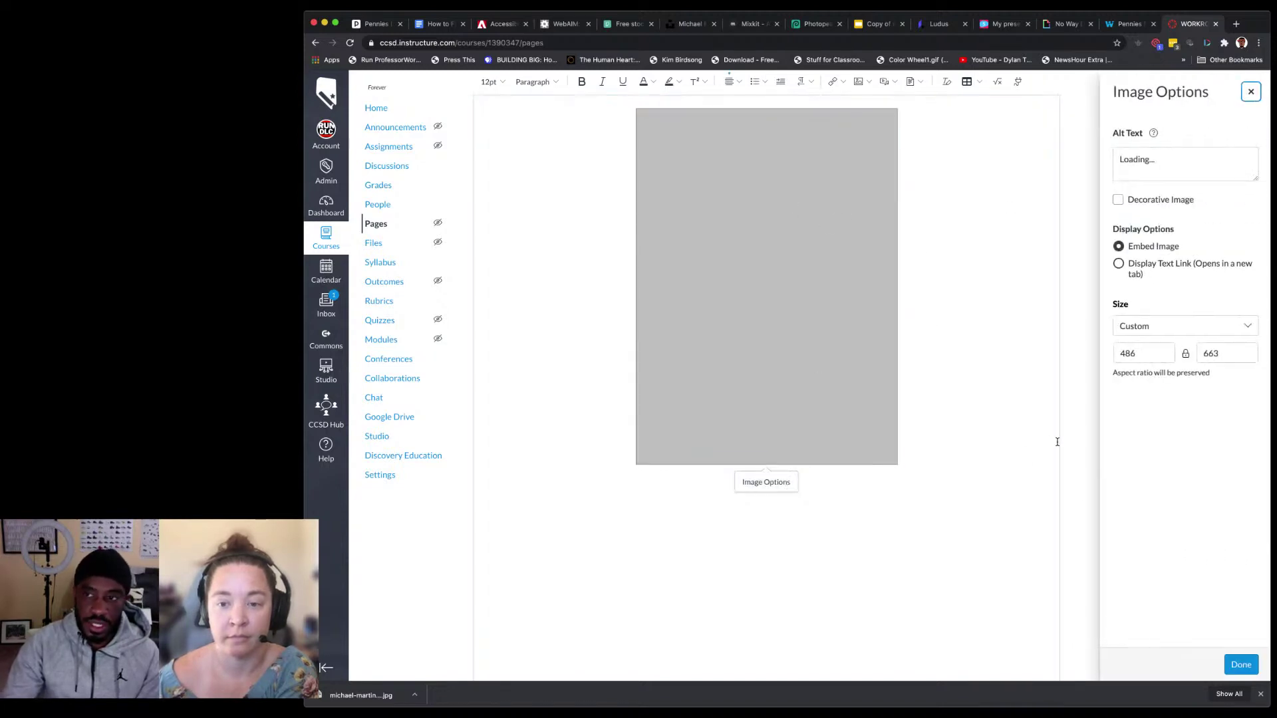
left_click(1150, 168)
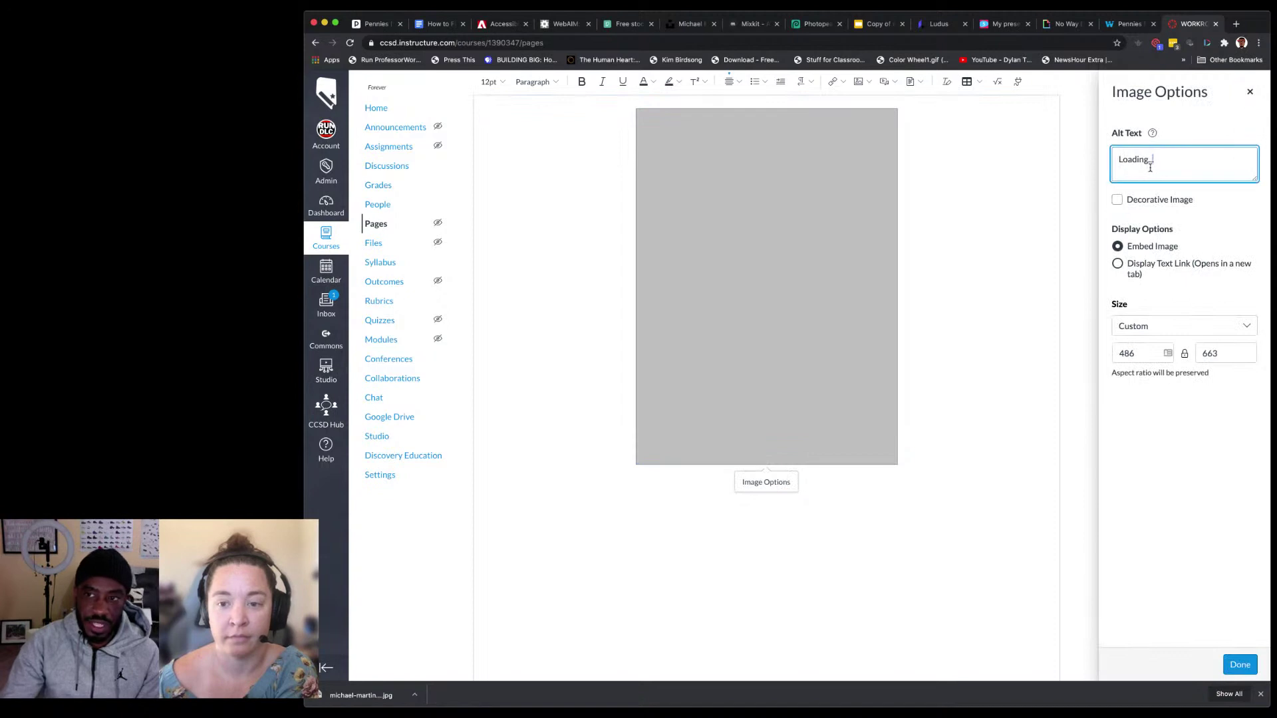
triple_click(1150, 169)
left_click(1117, 200)
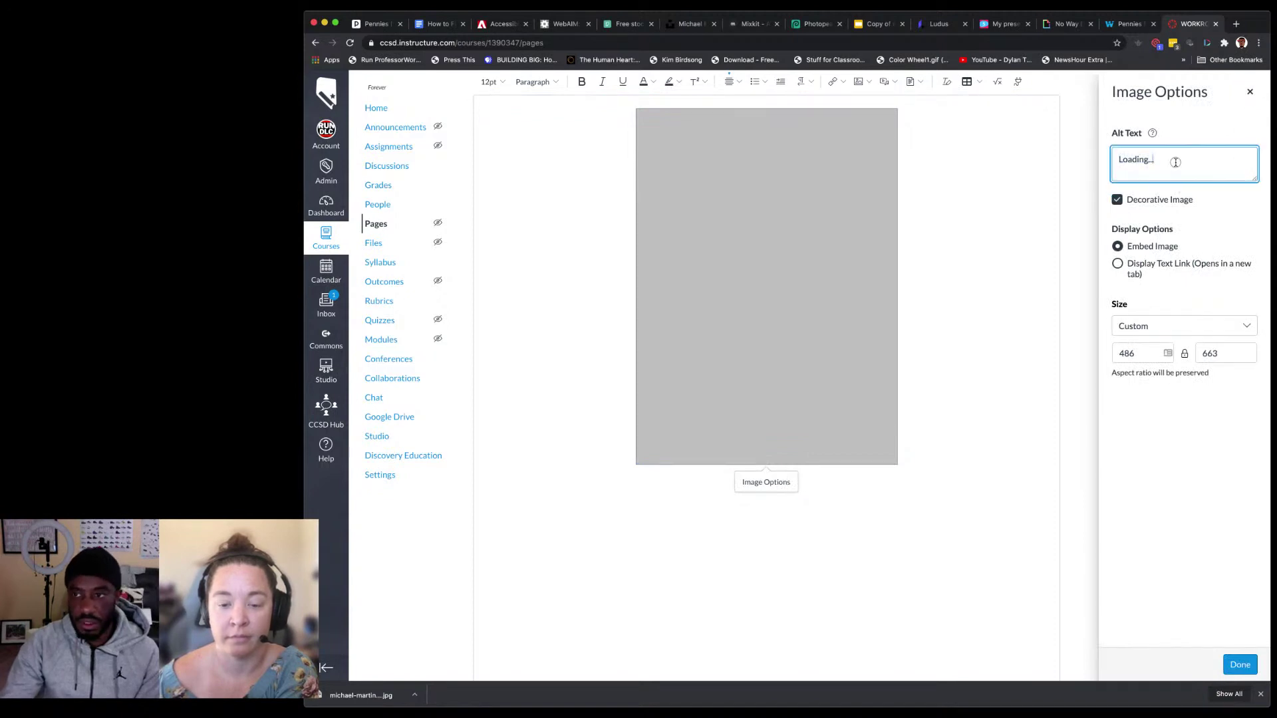
type("Buildi")
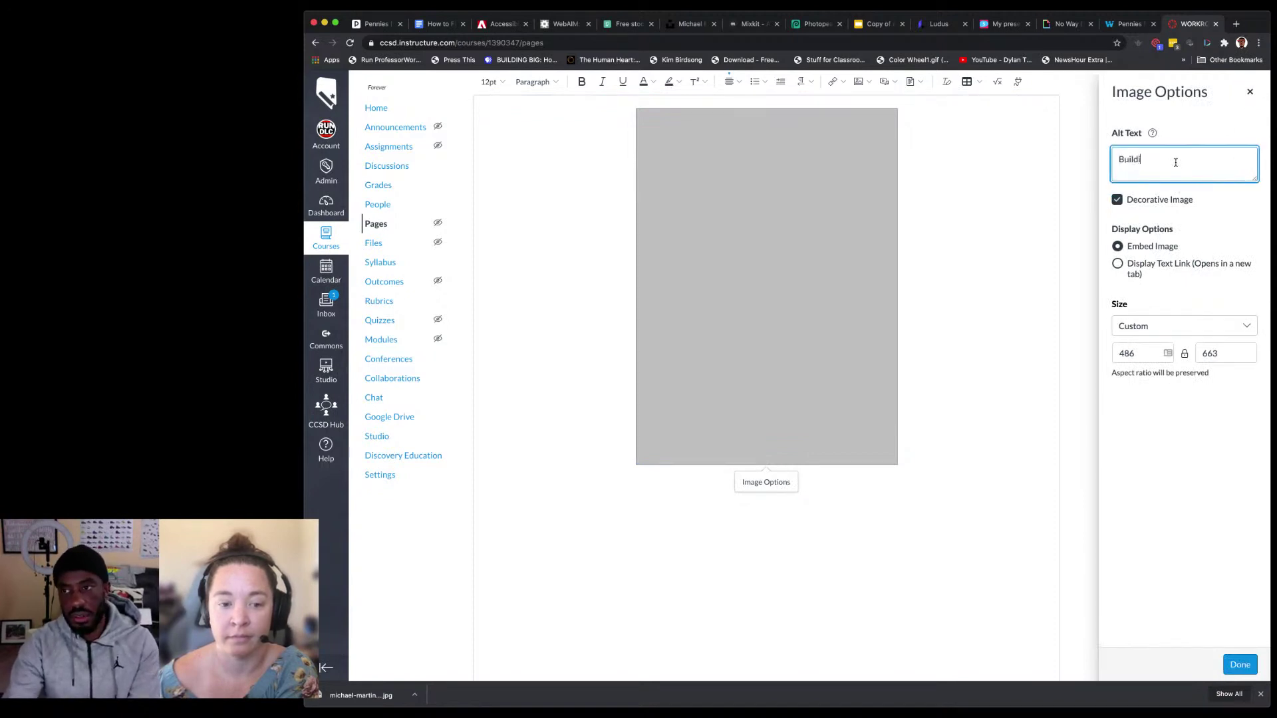
type("ng by Picasso")
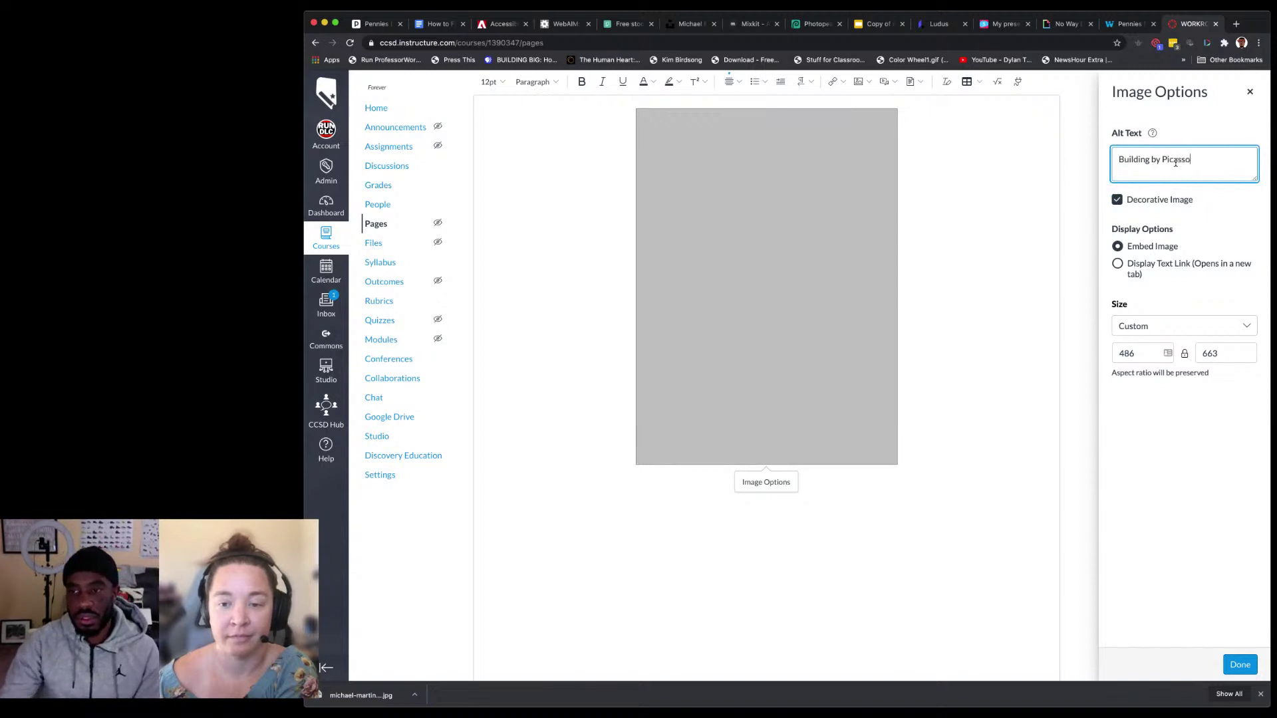
left_click(1240, 665)
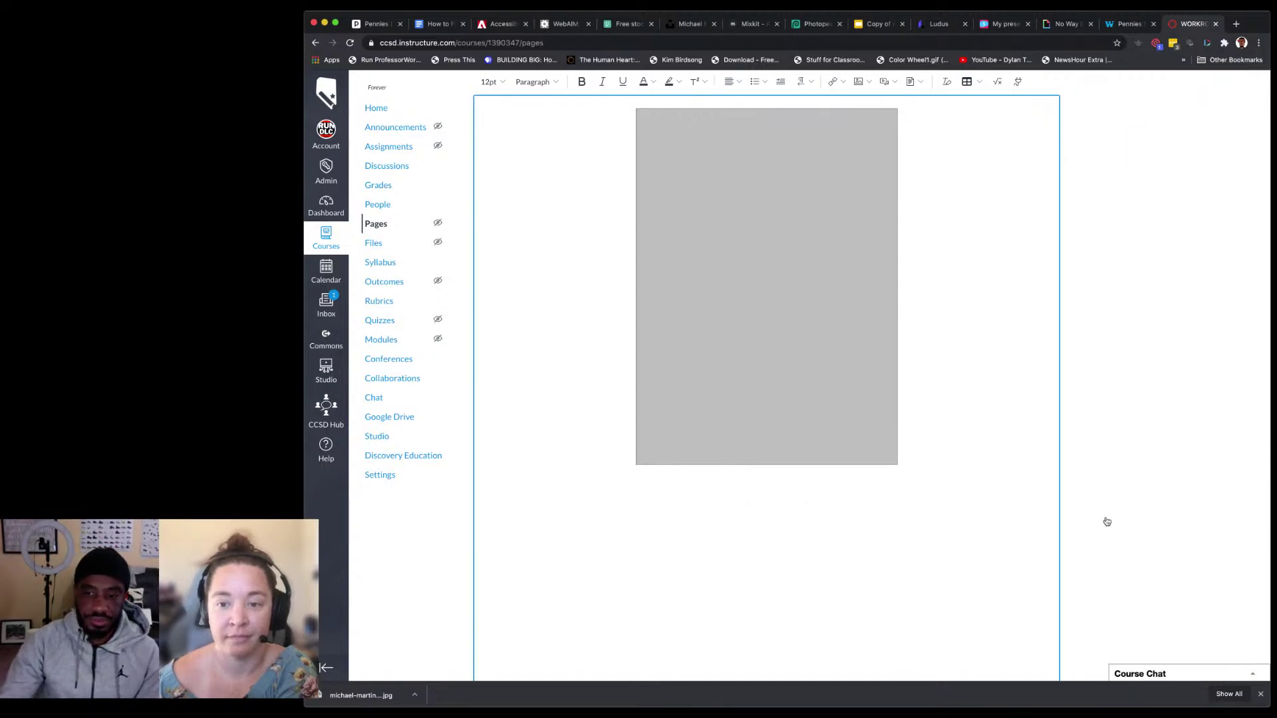
Step: Delete the centered image from the page body
left_click(741, 450)
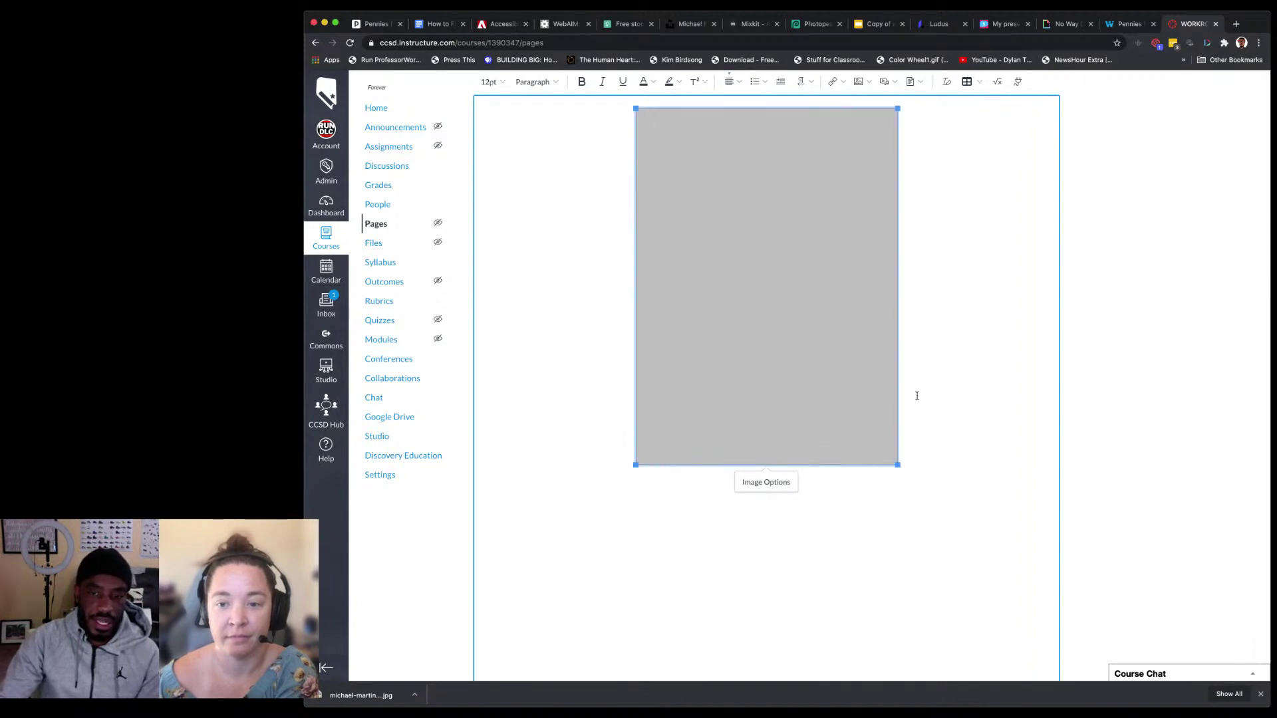
left_click(781, 537)
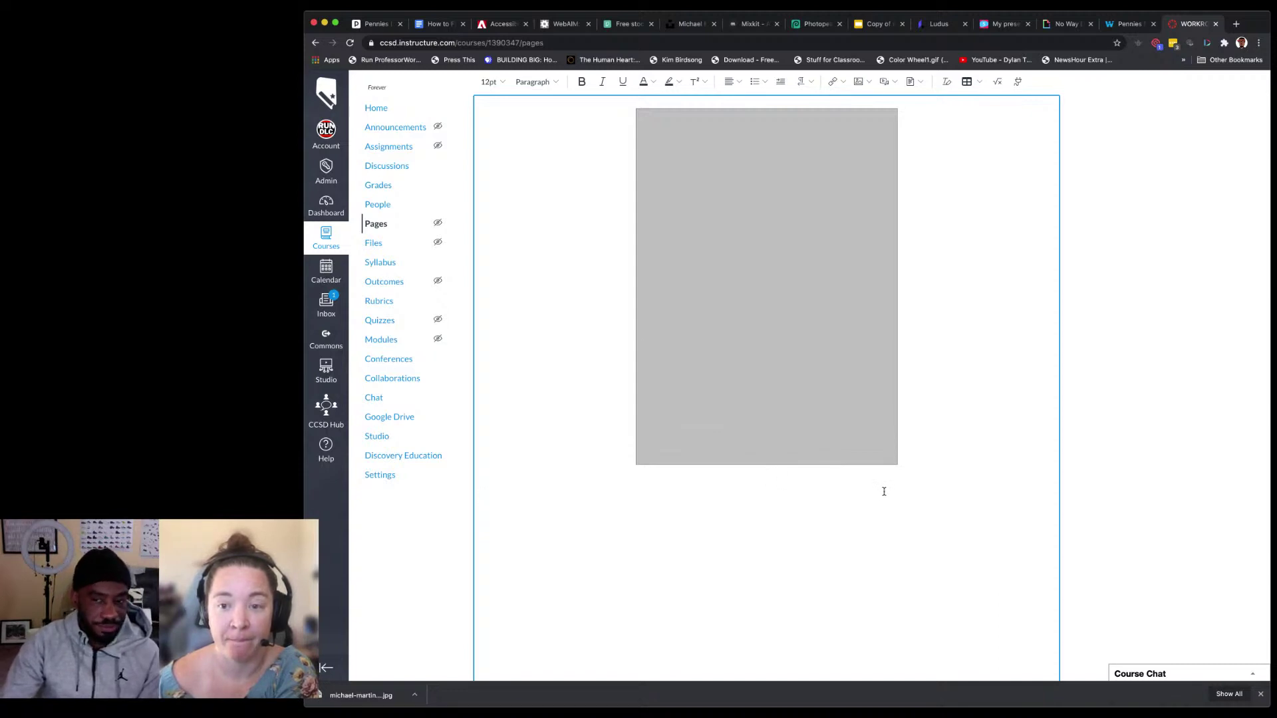
left_click(869, 376)
key("BackSpace")
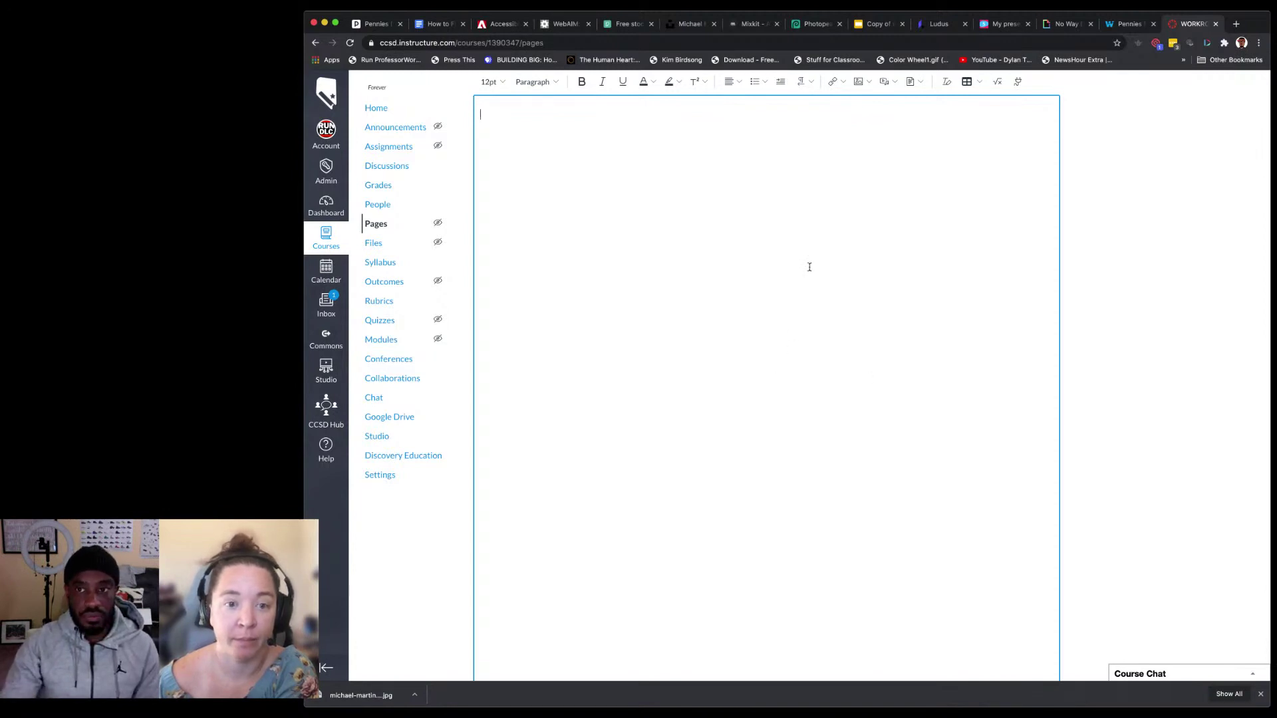
Step: Insert a table with two rows and two columns into the empty page body
scroll(810, 267, "up", 1)
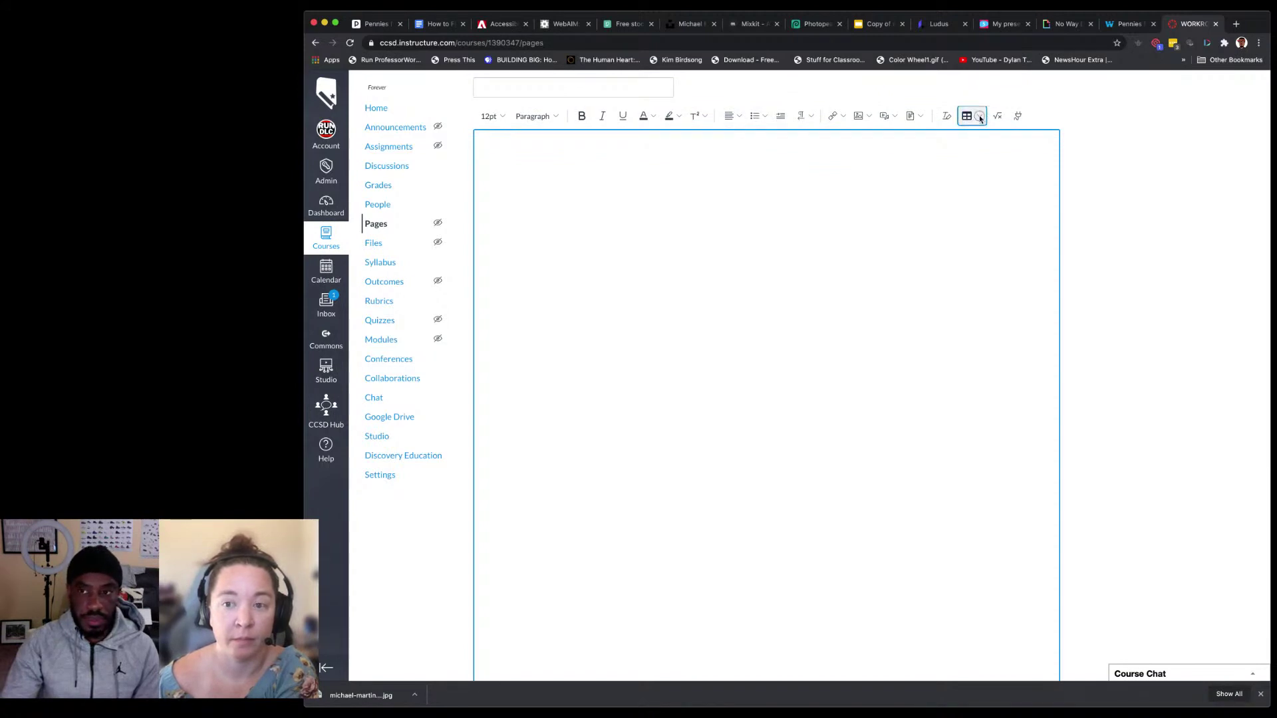
left_click(980, 117)
mouse_move(989, 136)
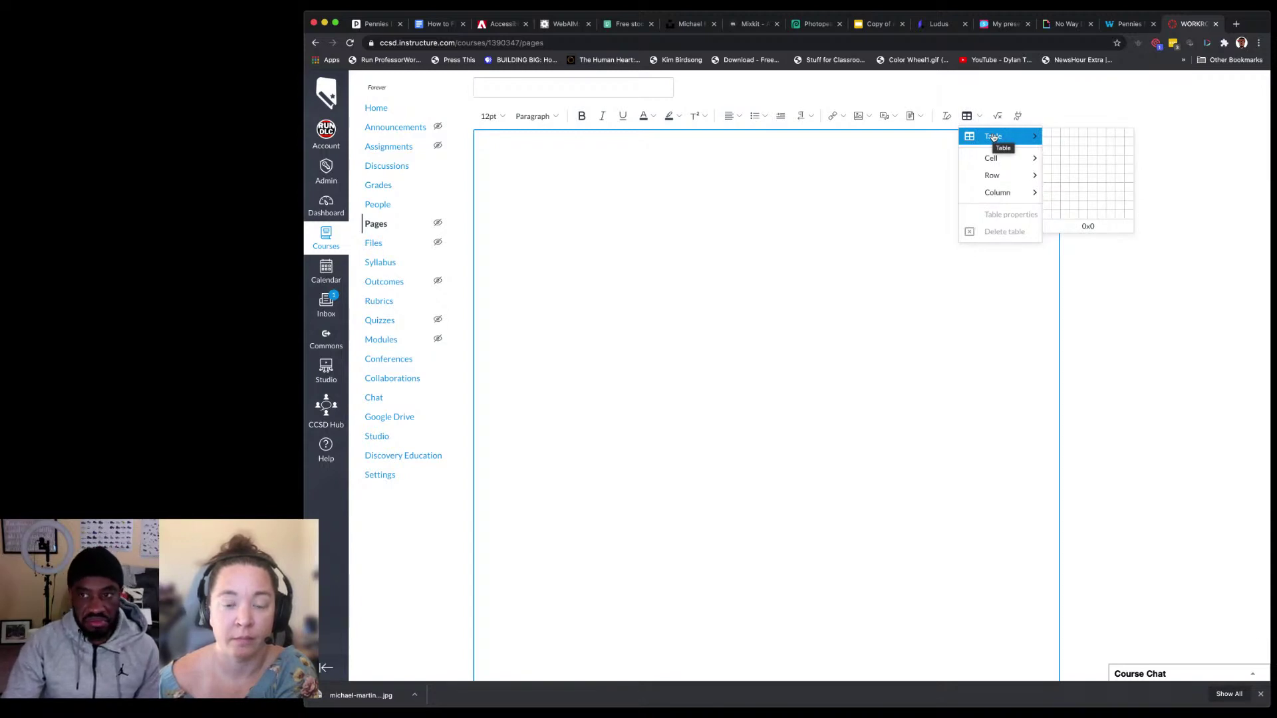
left_click(1055, 144)
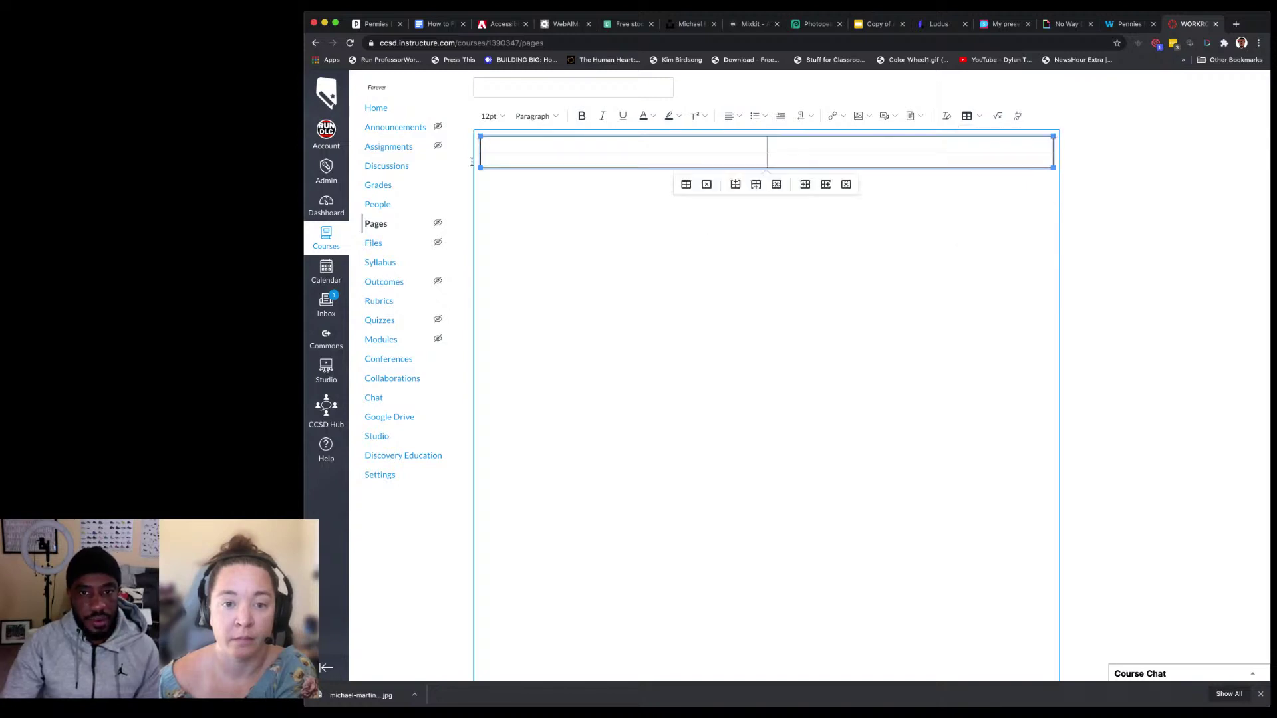
Step: Enlarge the two-by-two table to the full width and most of the height of the editing area, with both rows made taller
left_click_drag(1053, 167, 1026, 281)
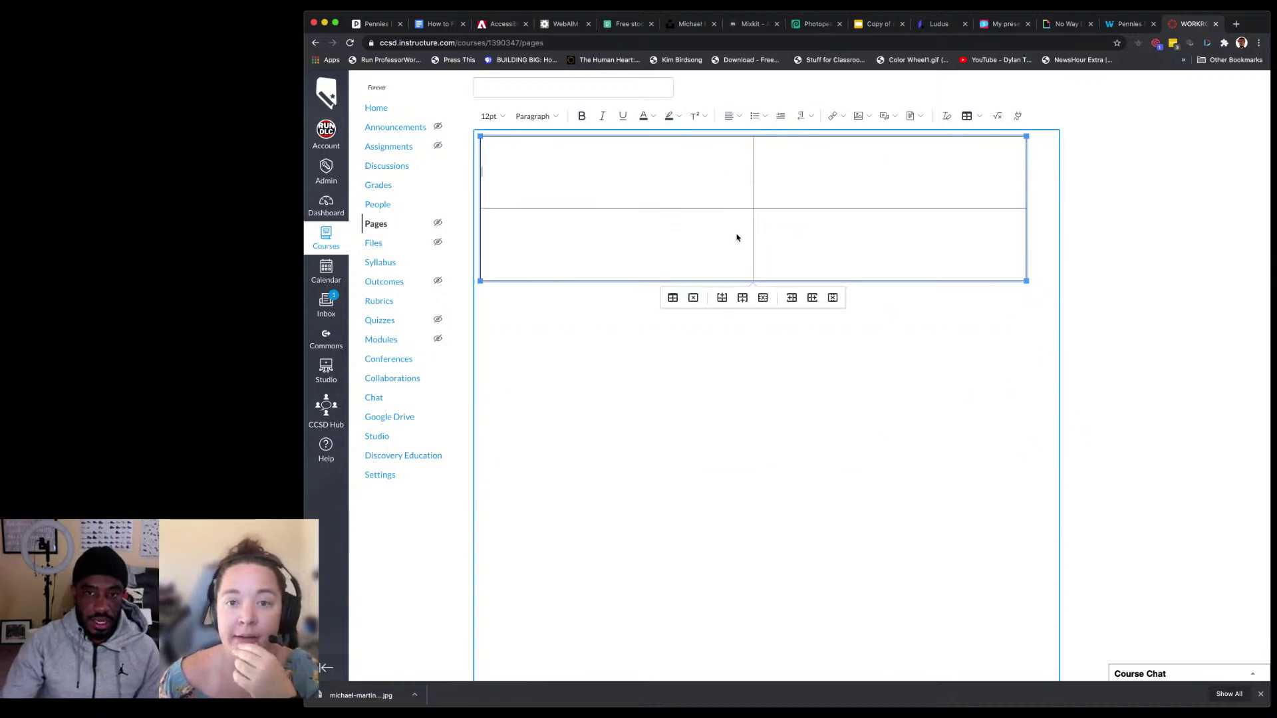
mouse_move(752, 212)
left_mouse_down()
mouse_move(565, 219)
mouse_move(1006, 214)
mouse_move(572, 220)
mouse_move(784, 225)
mouse_move(754, 221)
left_mouse_up()
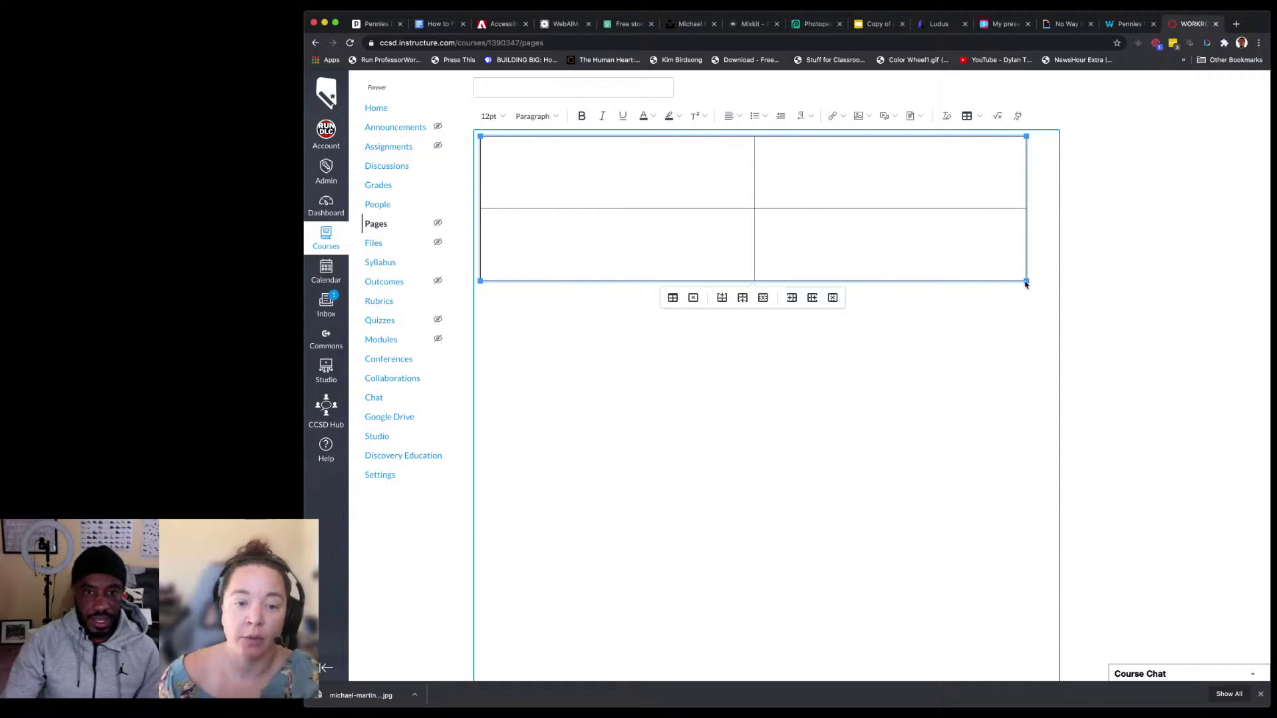
left_click_drag(1026, 281, 1055, 397)
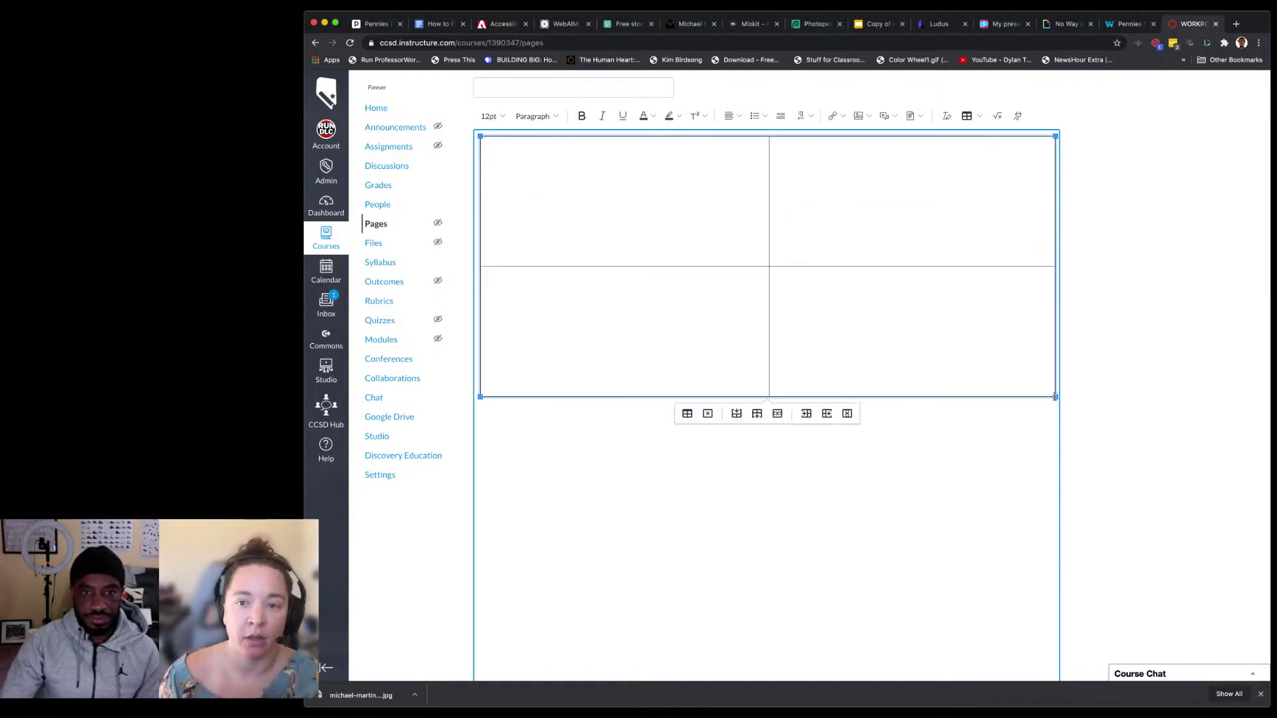
left_click(945, 461)
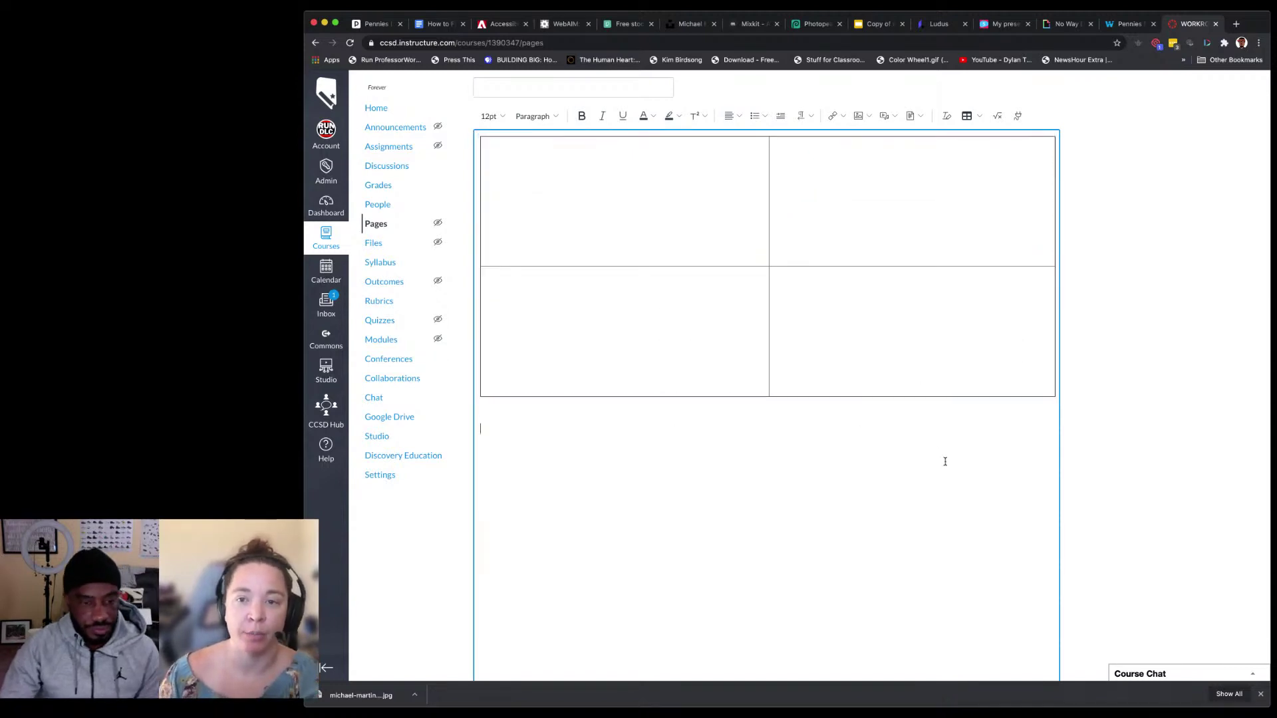
left_click(912, 359)
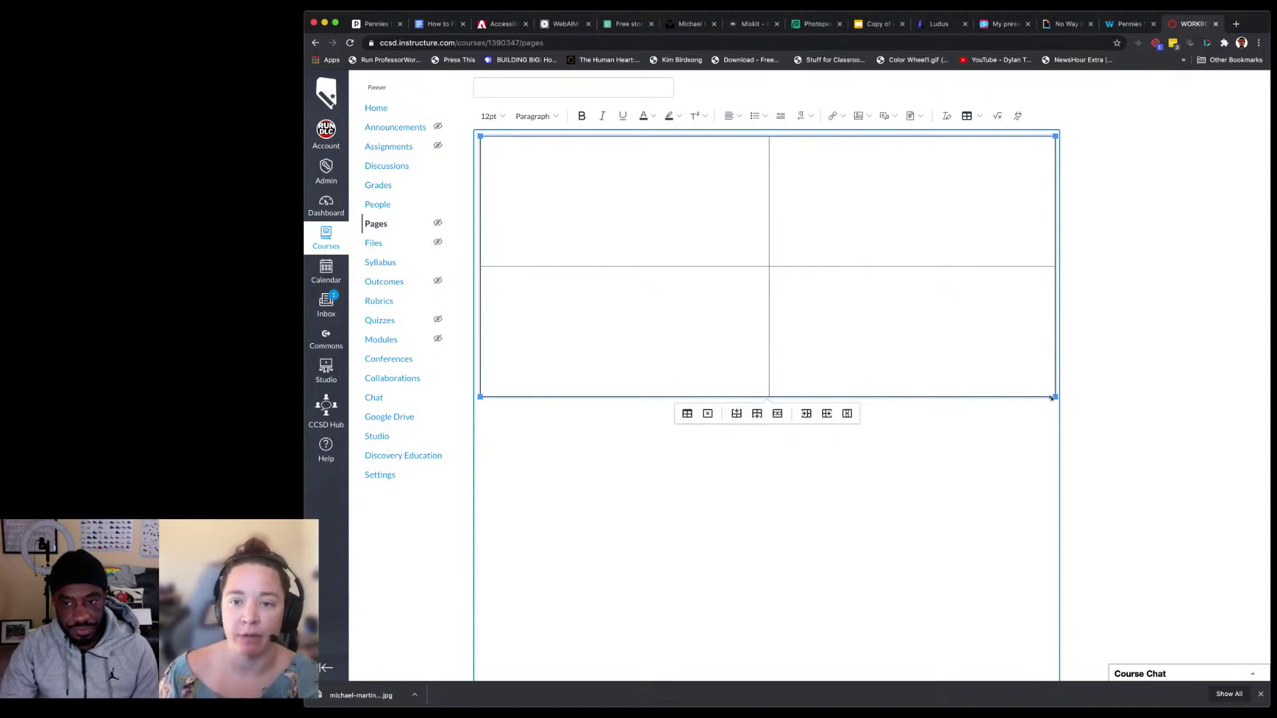
left_click_drag(913, 398, 928, 532)
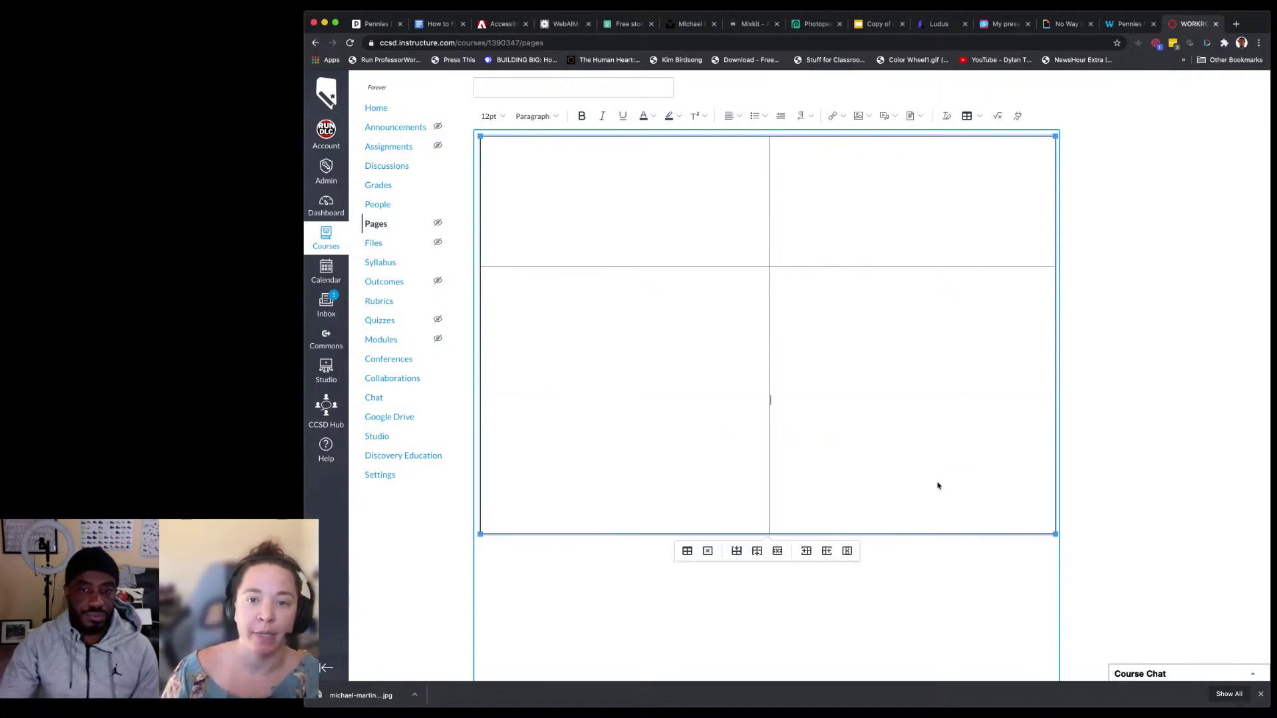
left_click_drag(758, 264, 769, 389)
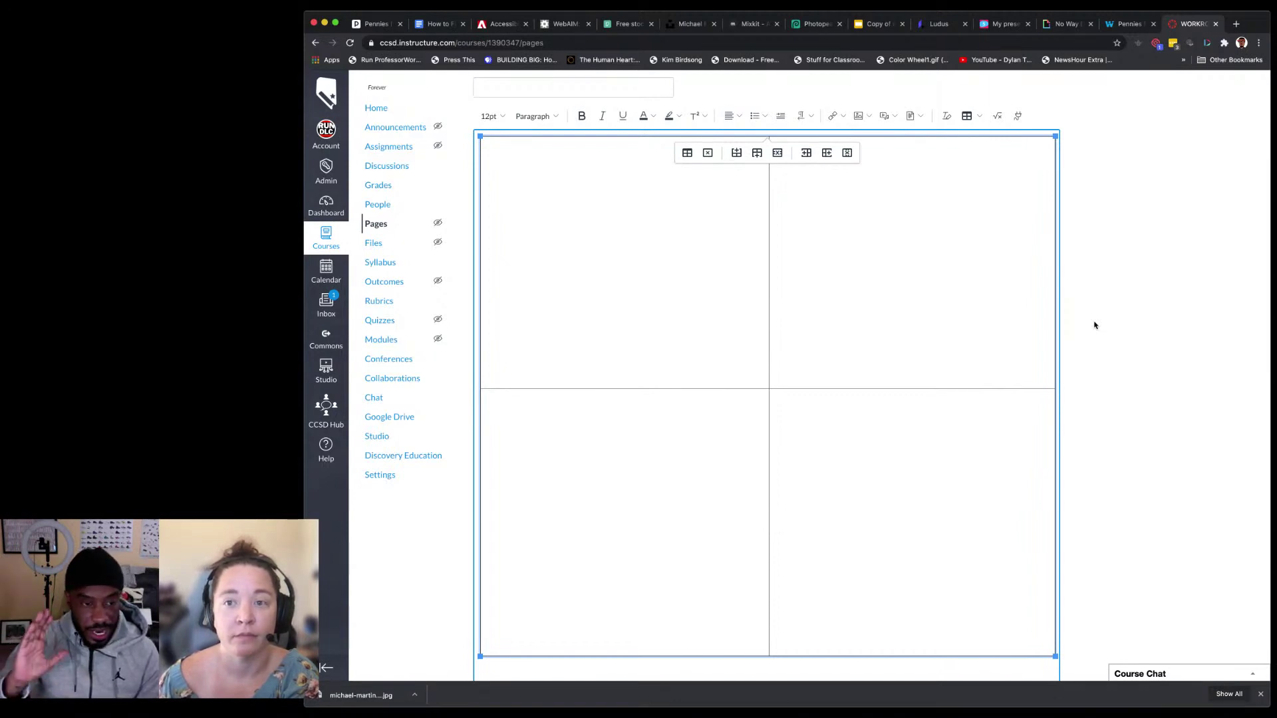
Step: Try to add an image to the table, checking the image upload options and then the course images
left_click(971, 350)
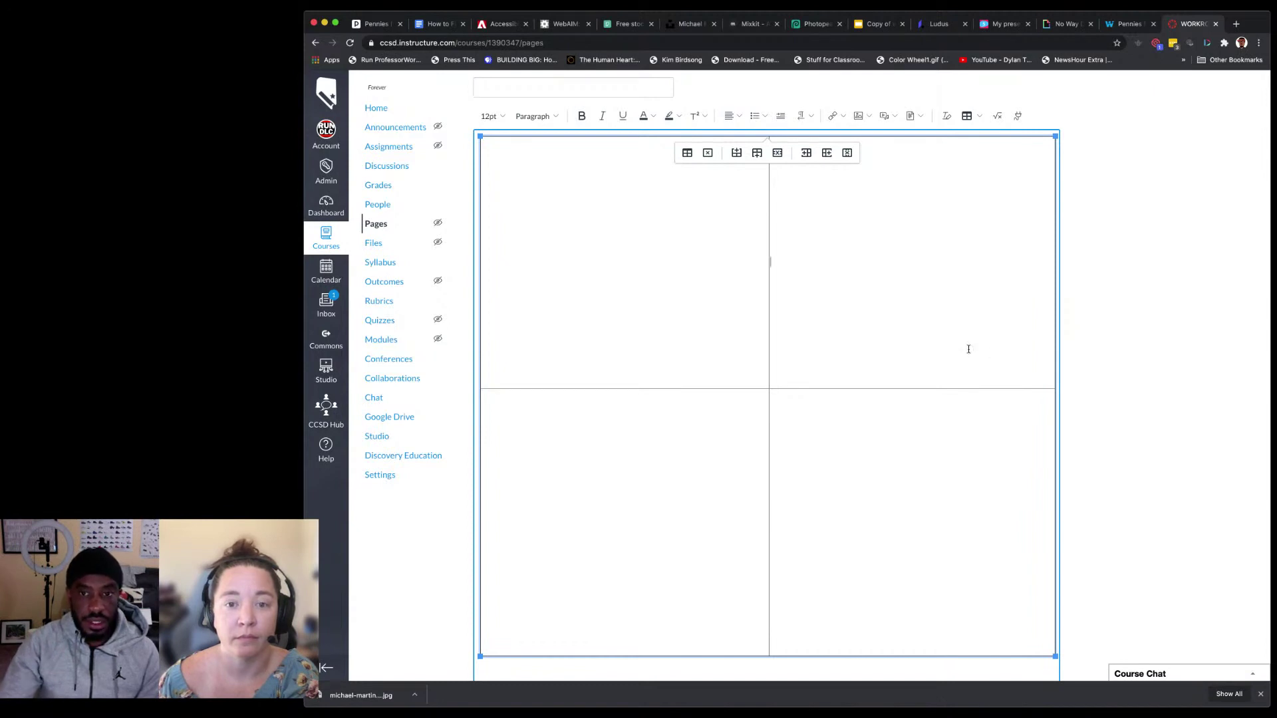
left_click(568, 290)
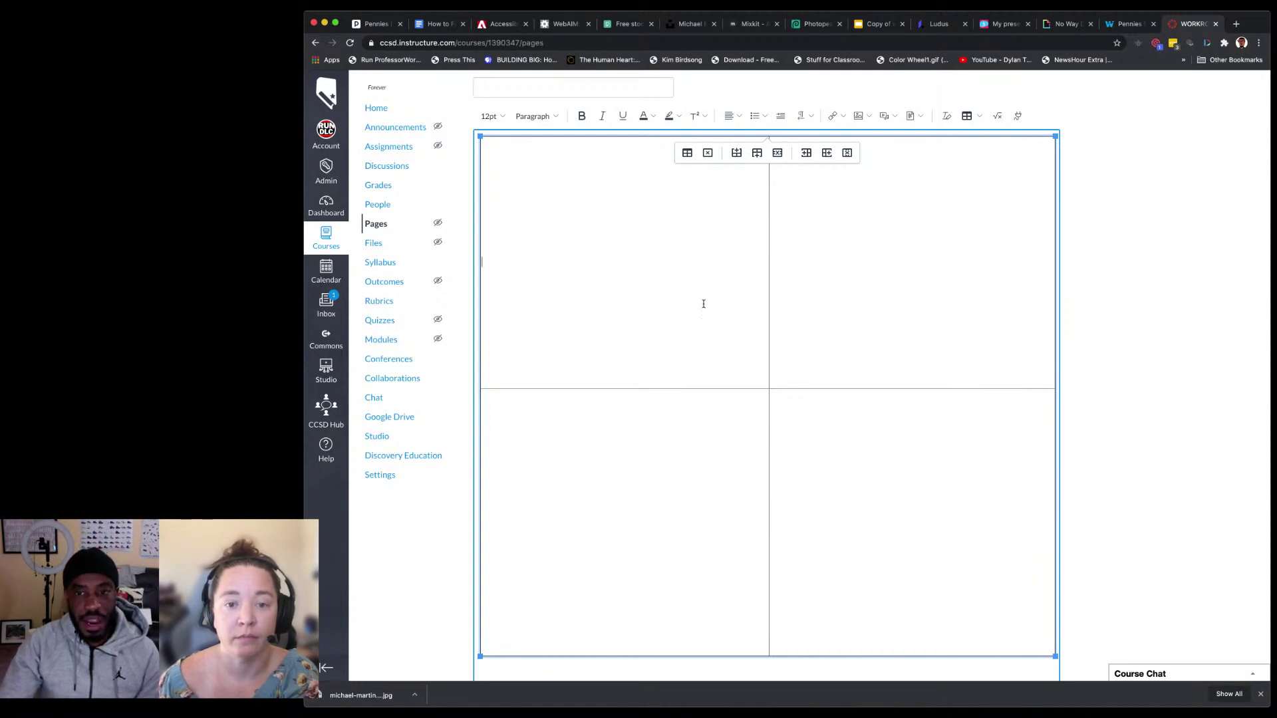
left_click(615, 502)
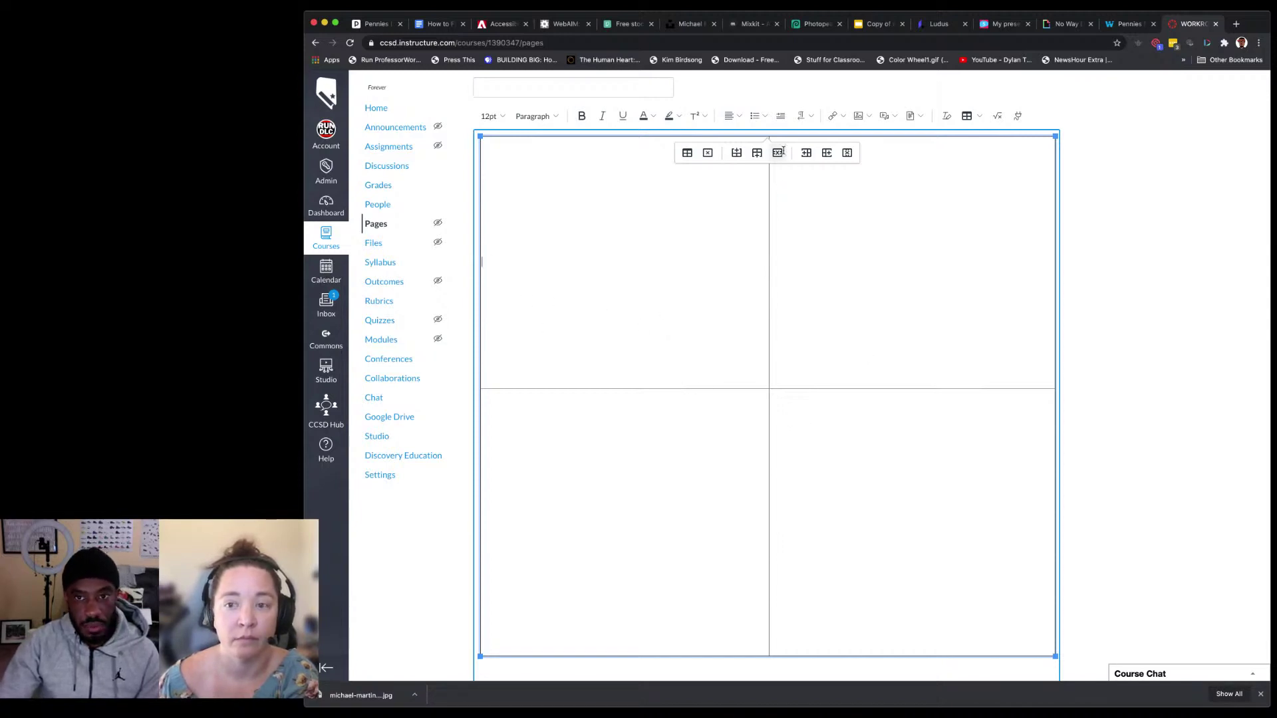
left_click(858, 116)
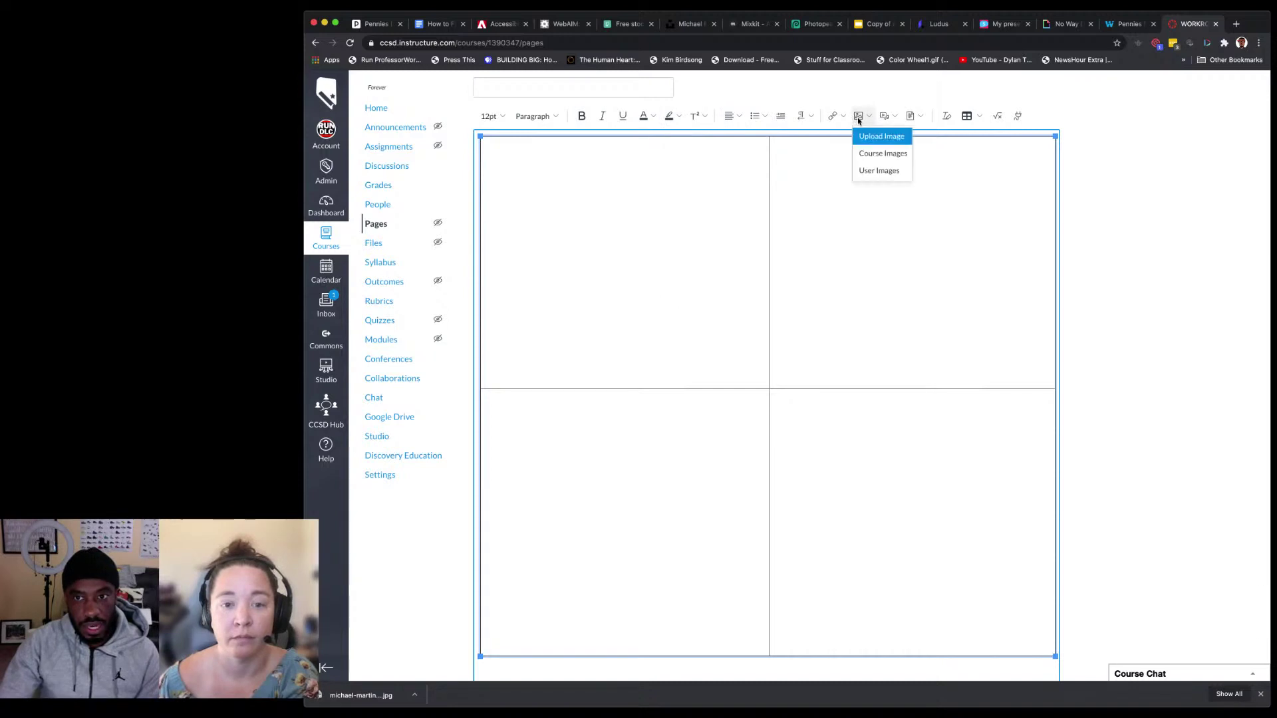
left_click(870, 139)
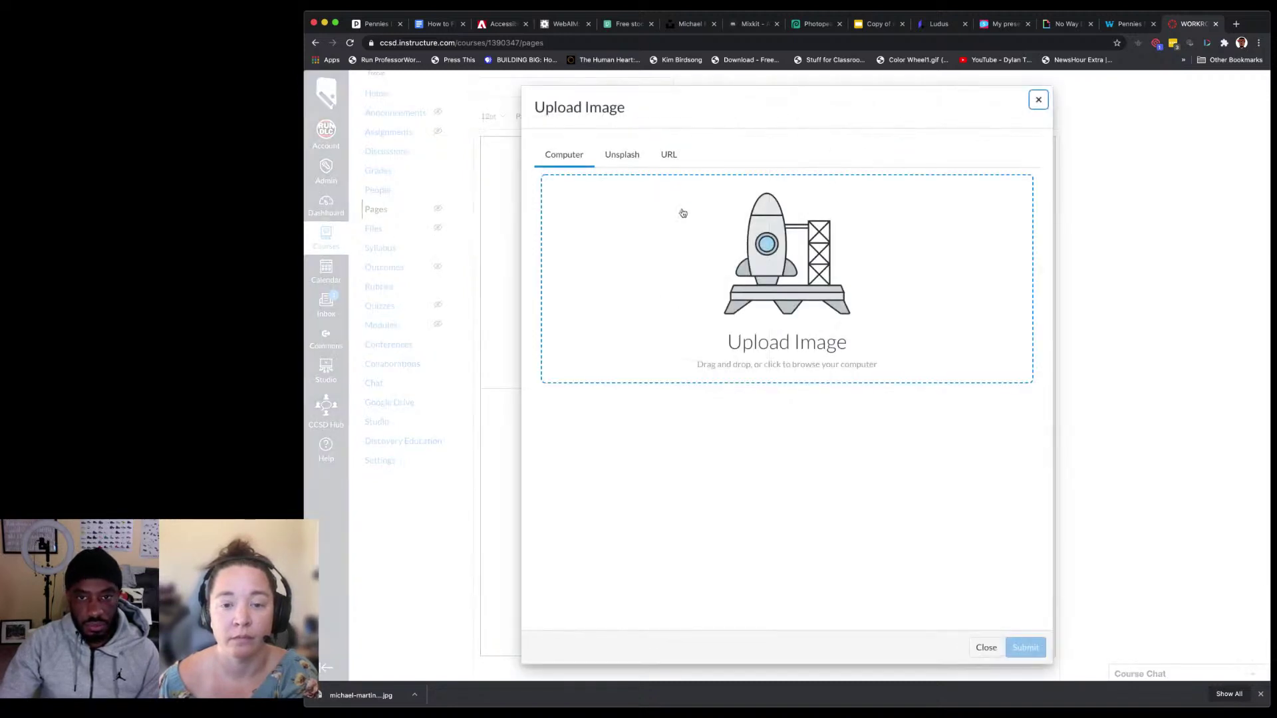
left_click(1038, 99)
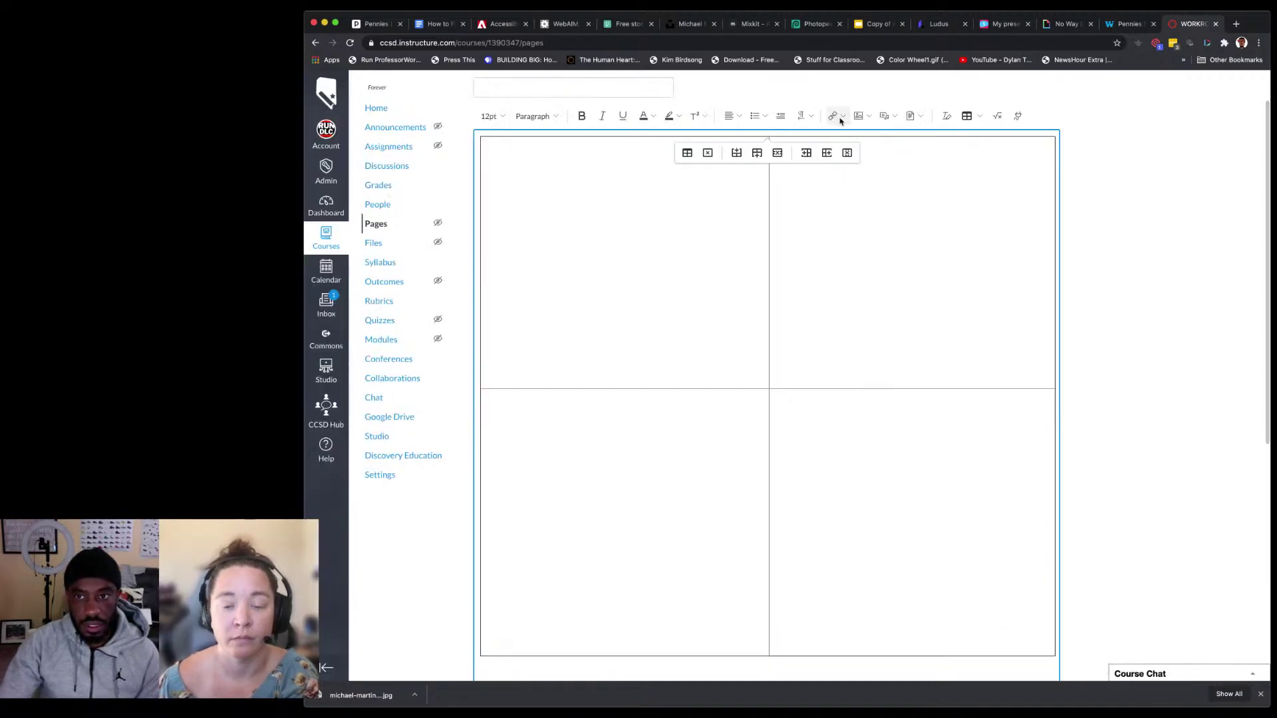
left_click(858, 116)
left_click(875, 153)
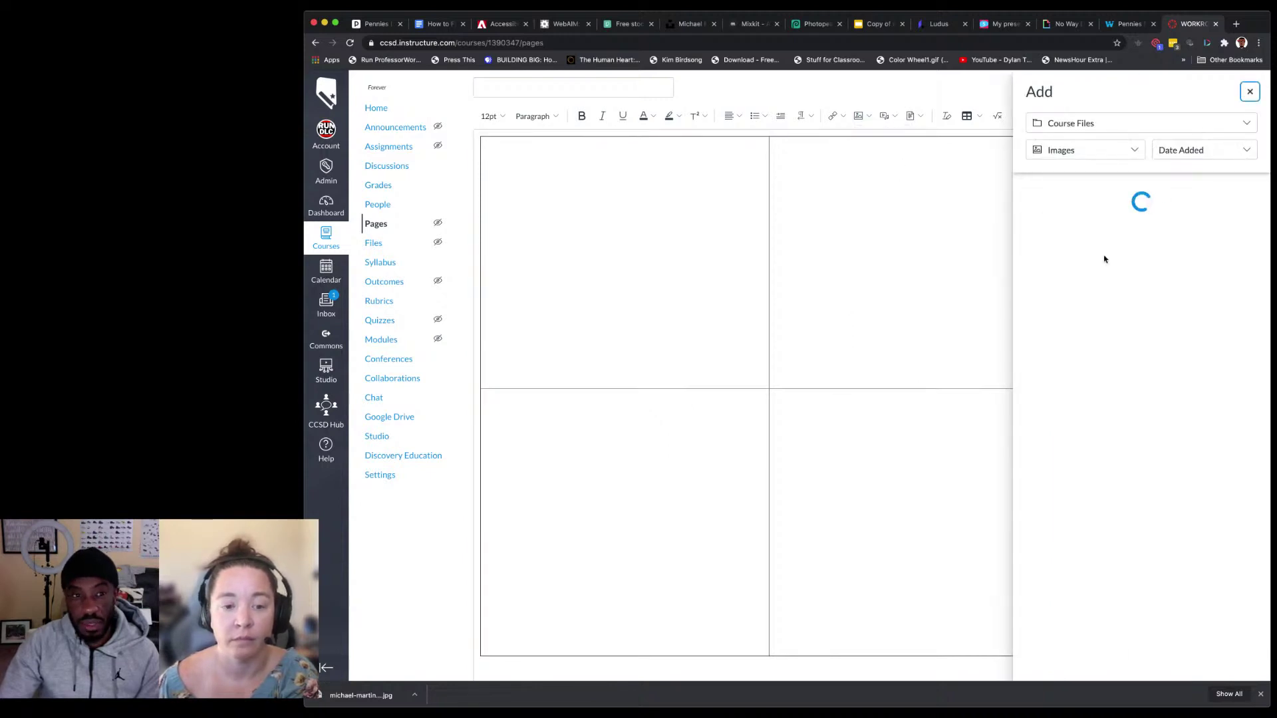
Step: Reload the course's Pages list, discarding the unsaved table page, and open the existing Explanation page
left_click(350, 45)
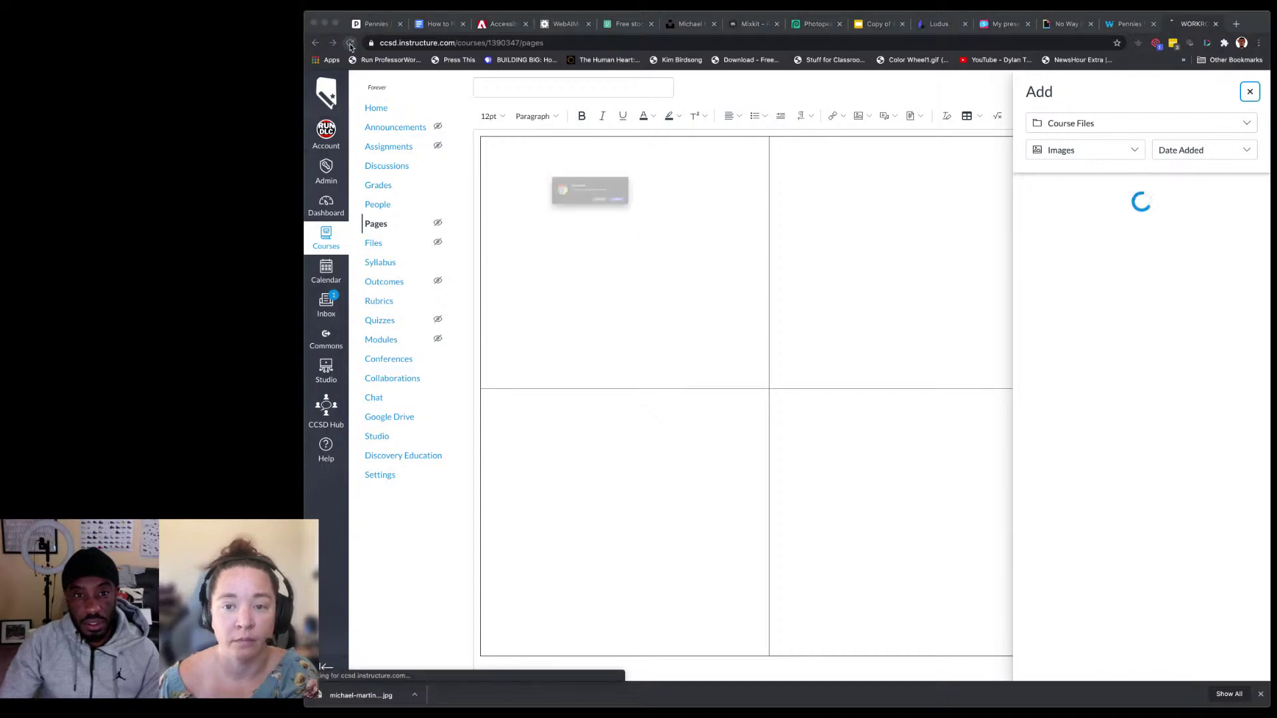
left_click(667, 217)
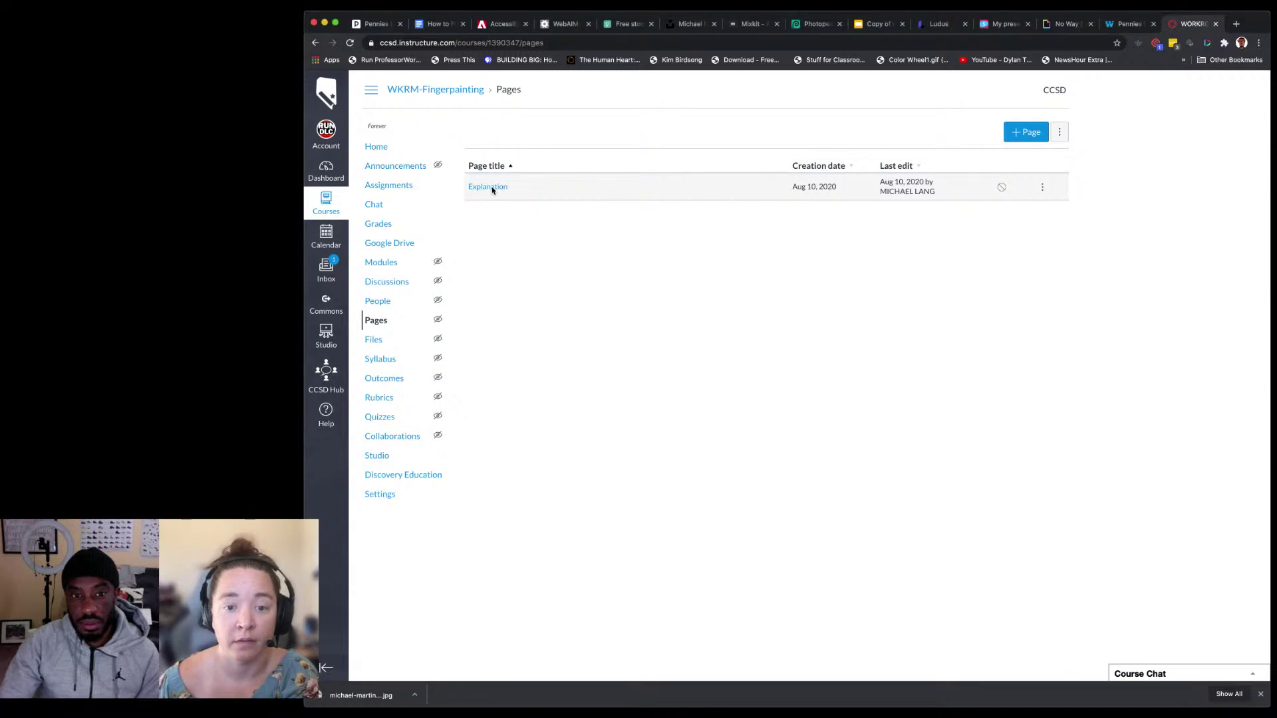
left_click(494, 188)
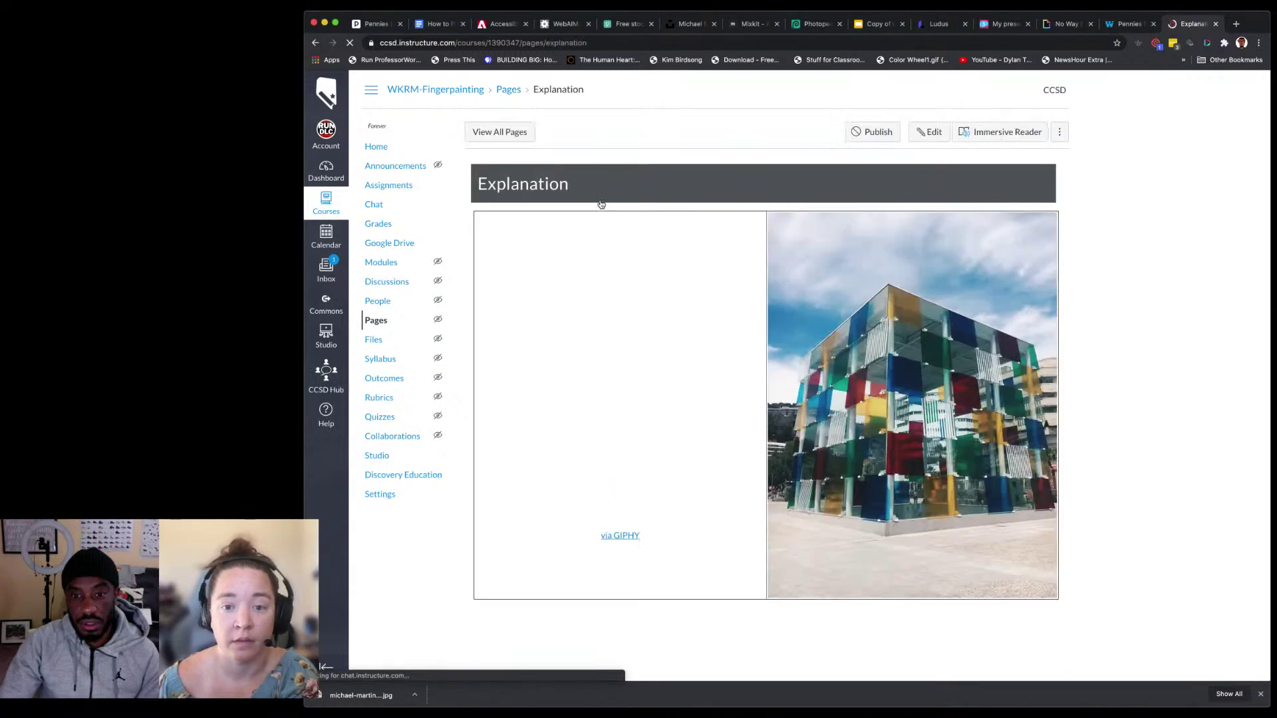
left_click(693, 280)
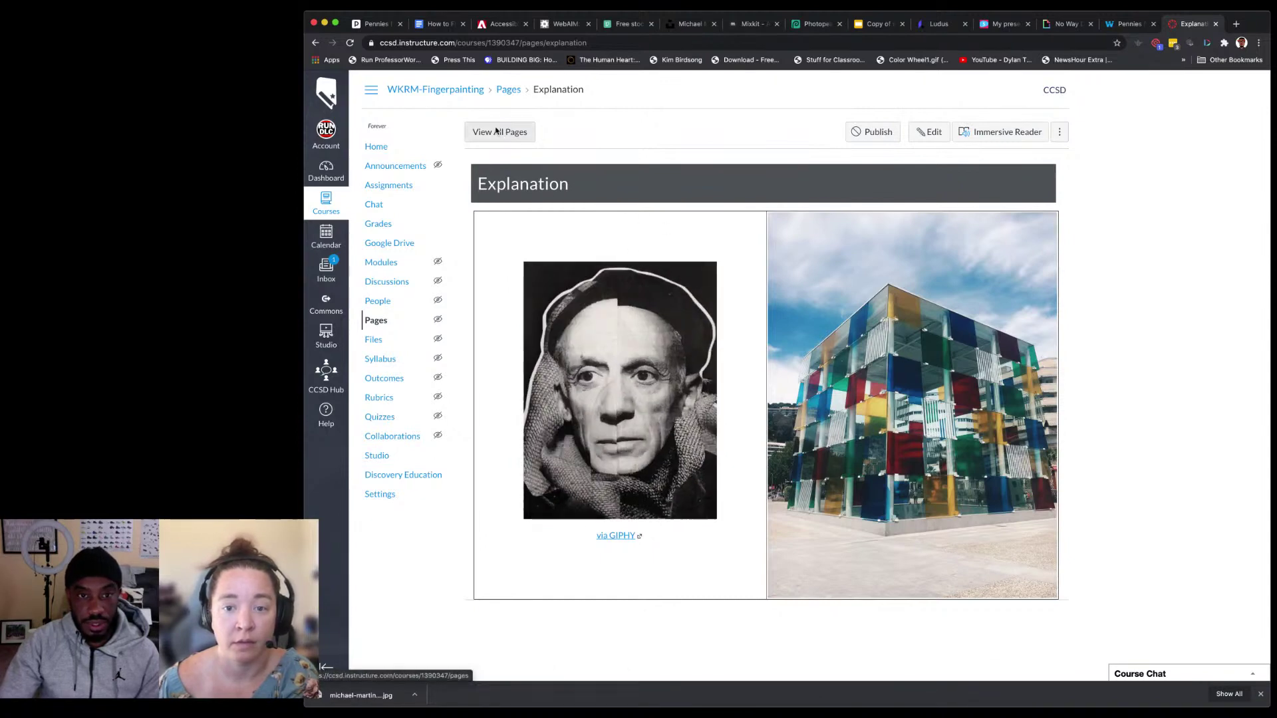
Step: Return to the Pages list, start a new page without loading the auto-saved content, and make its editing area much taller
left_click(379, 324)
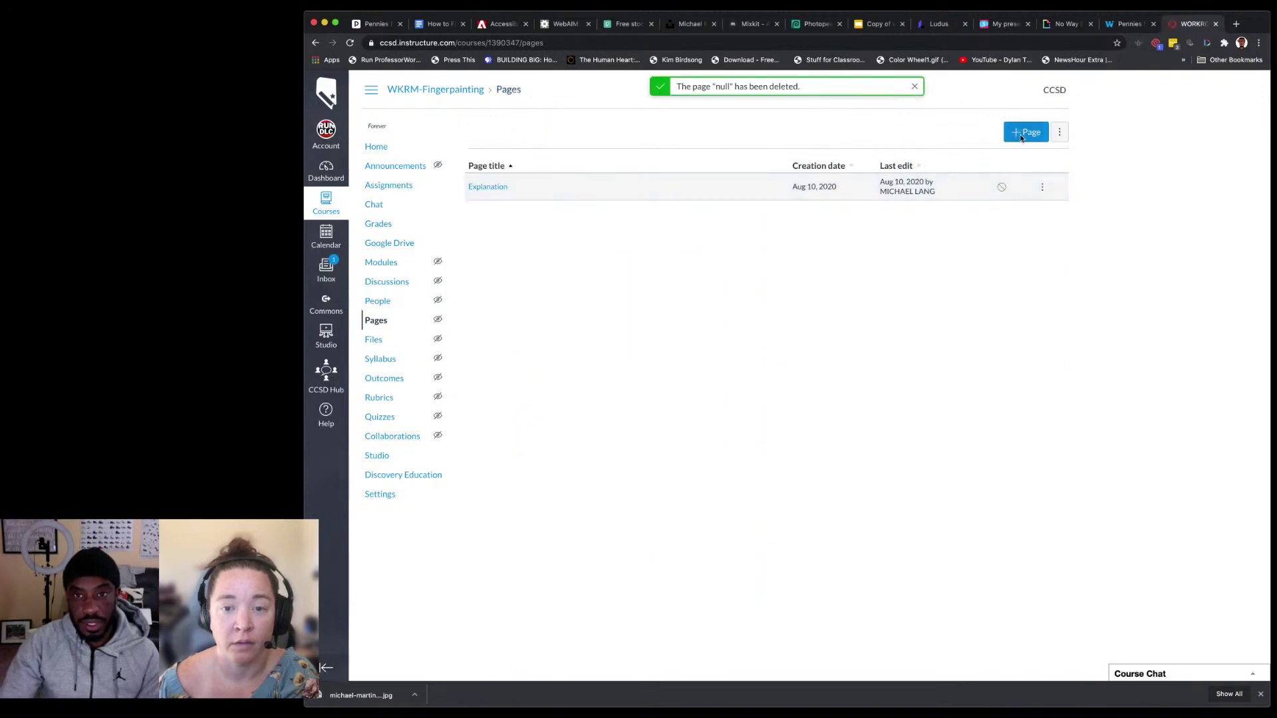
left_click(1024, 132)
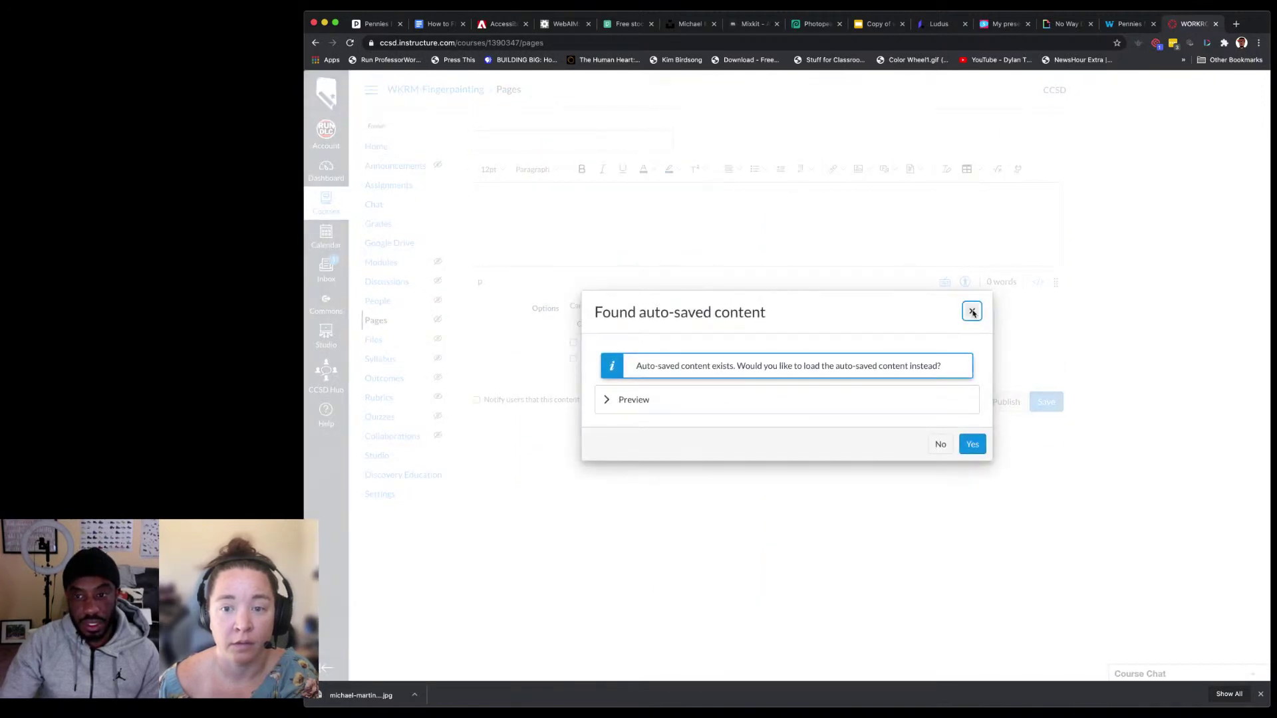
left_click(972, 312)
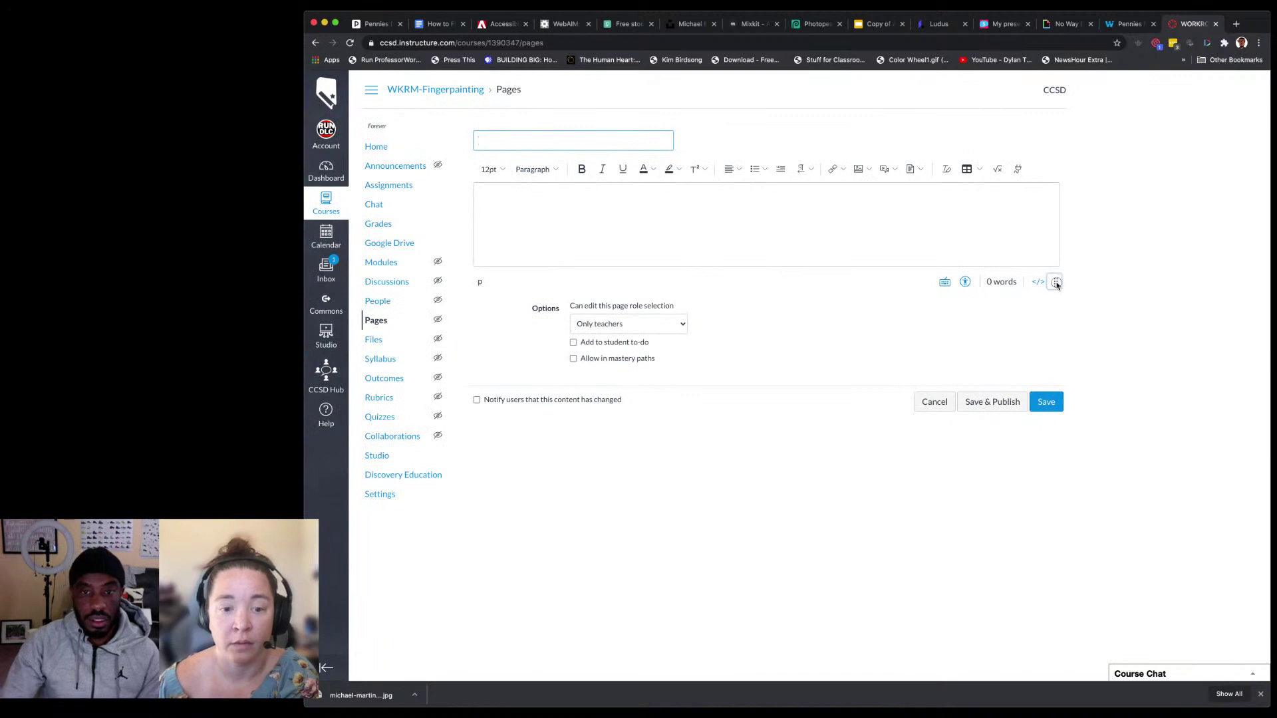
left_click_drag(1056, 285, 1055, 652)
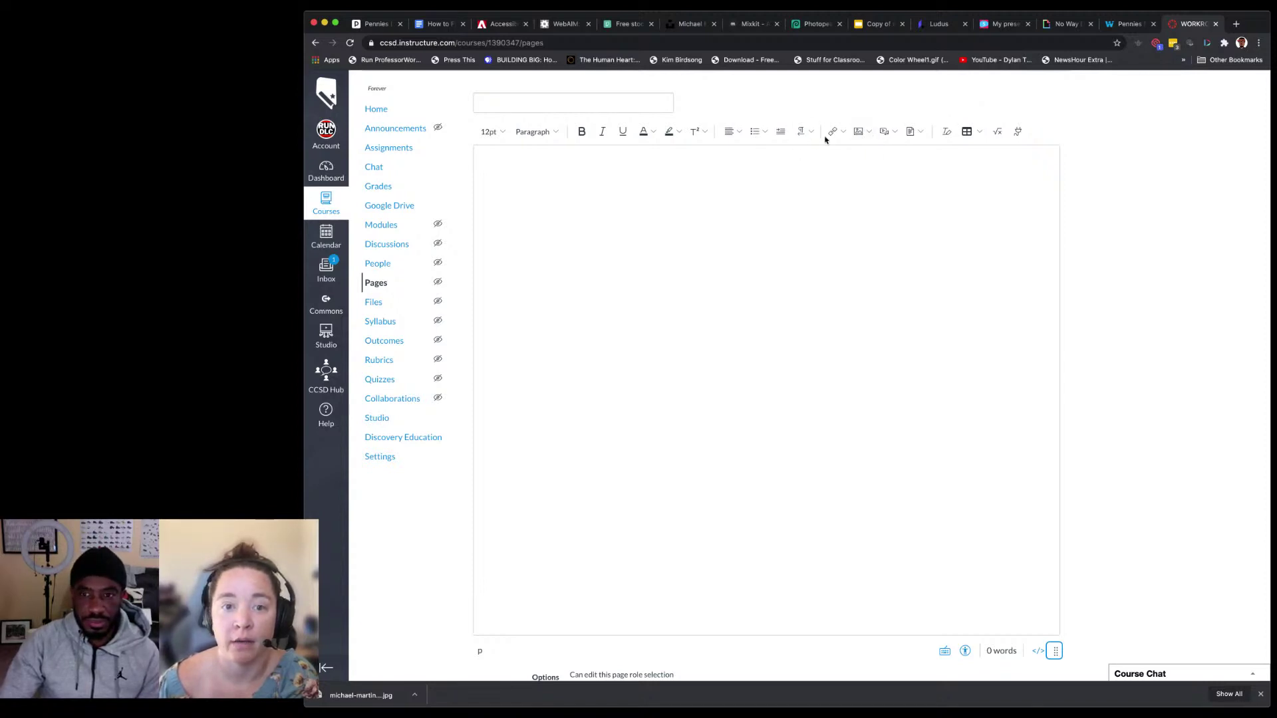
Step: Insert a two-by-two table in the page and enlarge both rows until the table is taller than the editing area
left_click(968, 131)
mouse_move(1002, 157)
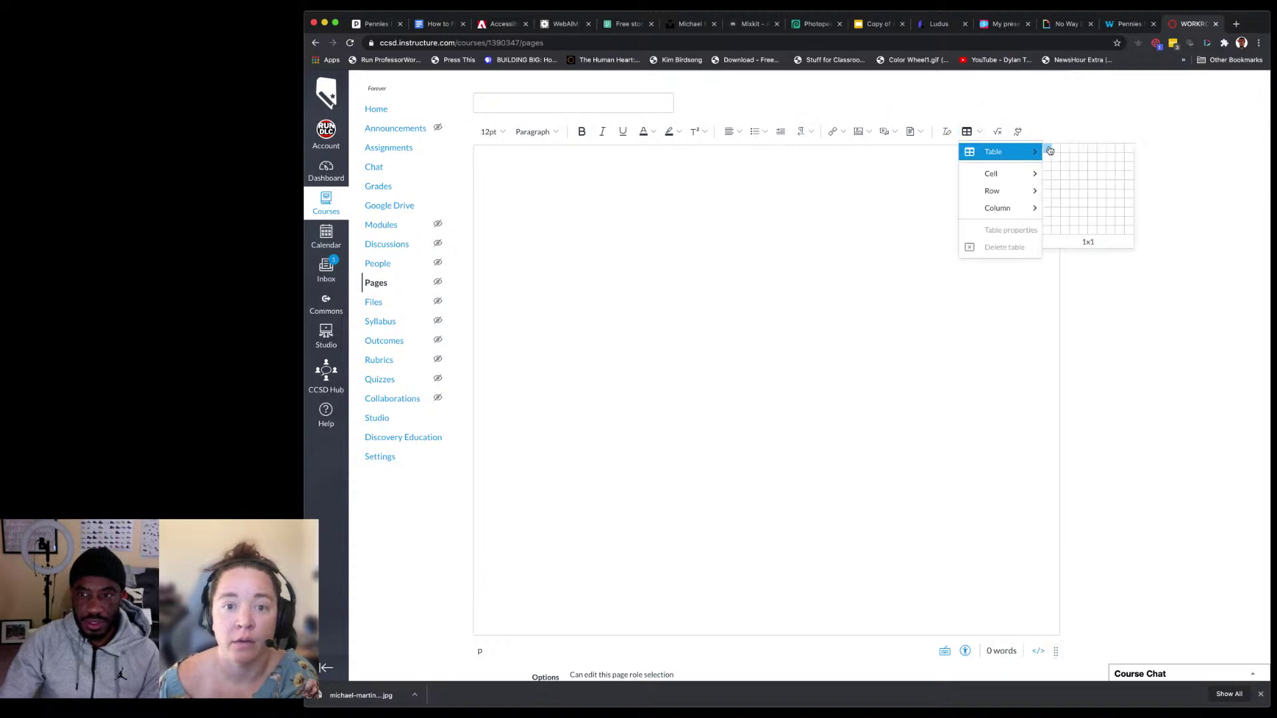
left_click(1053, 156)
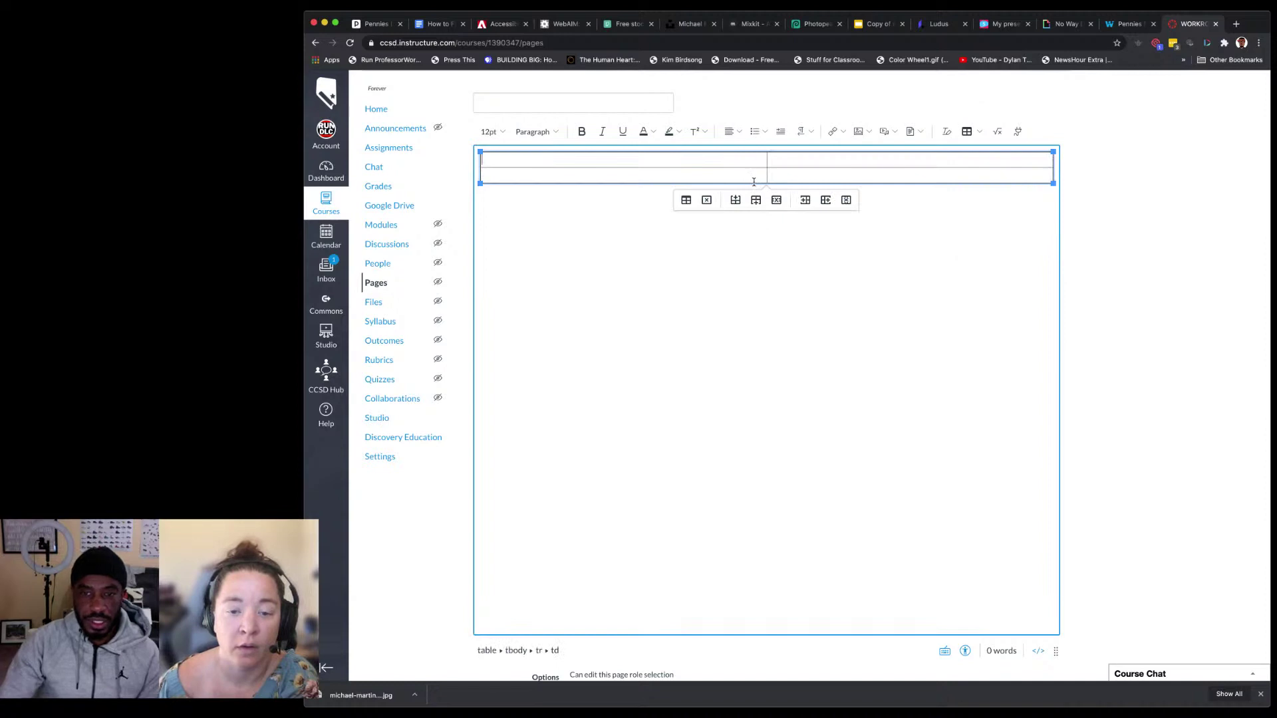
left_click_drag(754, 181, 778, 535)
left_click_drag(749, 166, 836, 448)
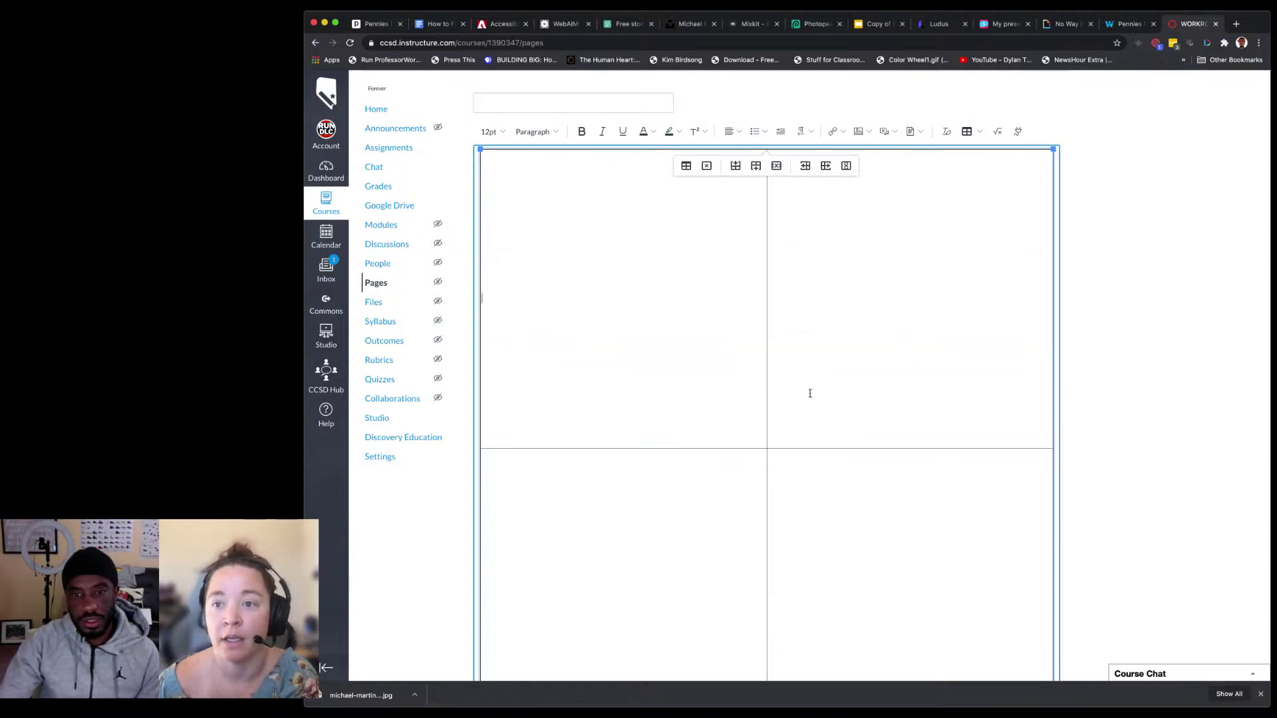
Step: Upload the photo of the multicoloured glass cube building from the computer's Desktop into the table's upper-left cell
left_click(865, 131)
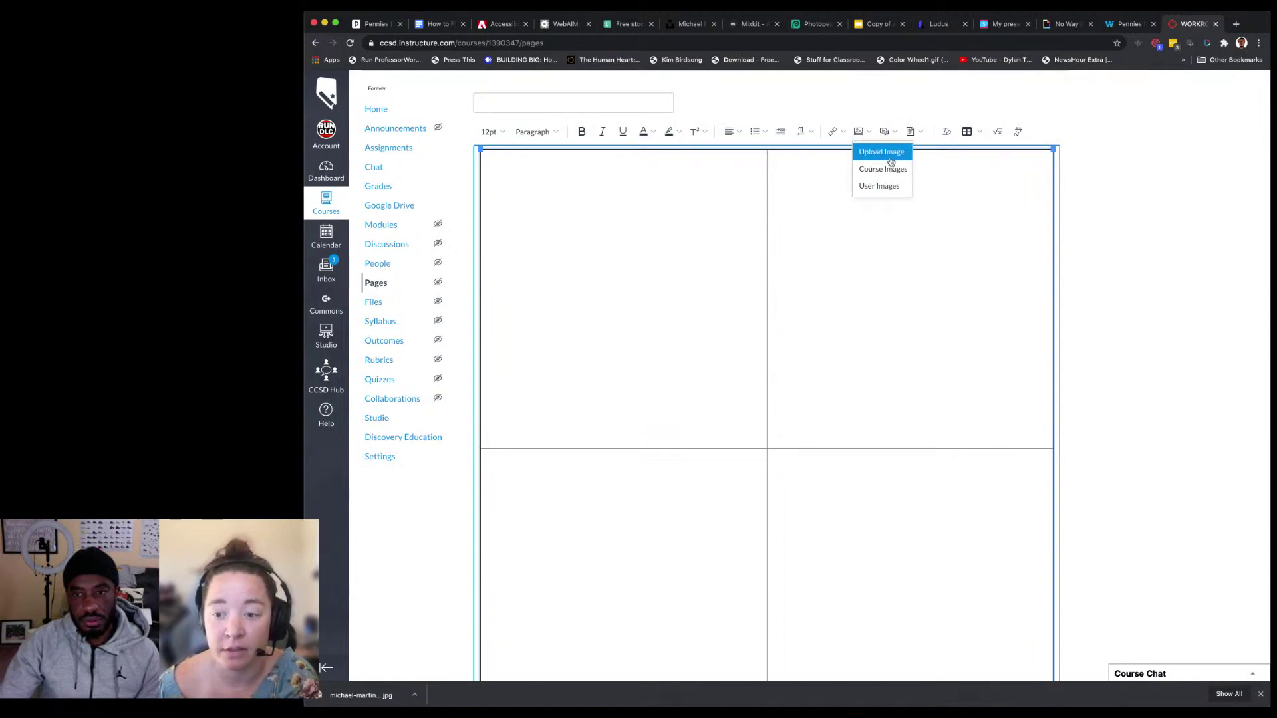
left_click(881, 153)
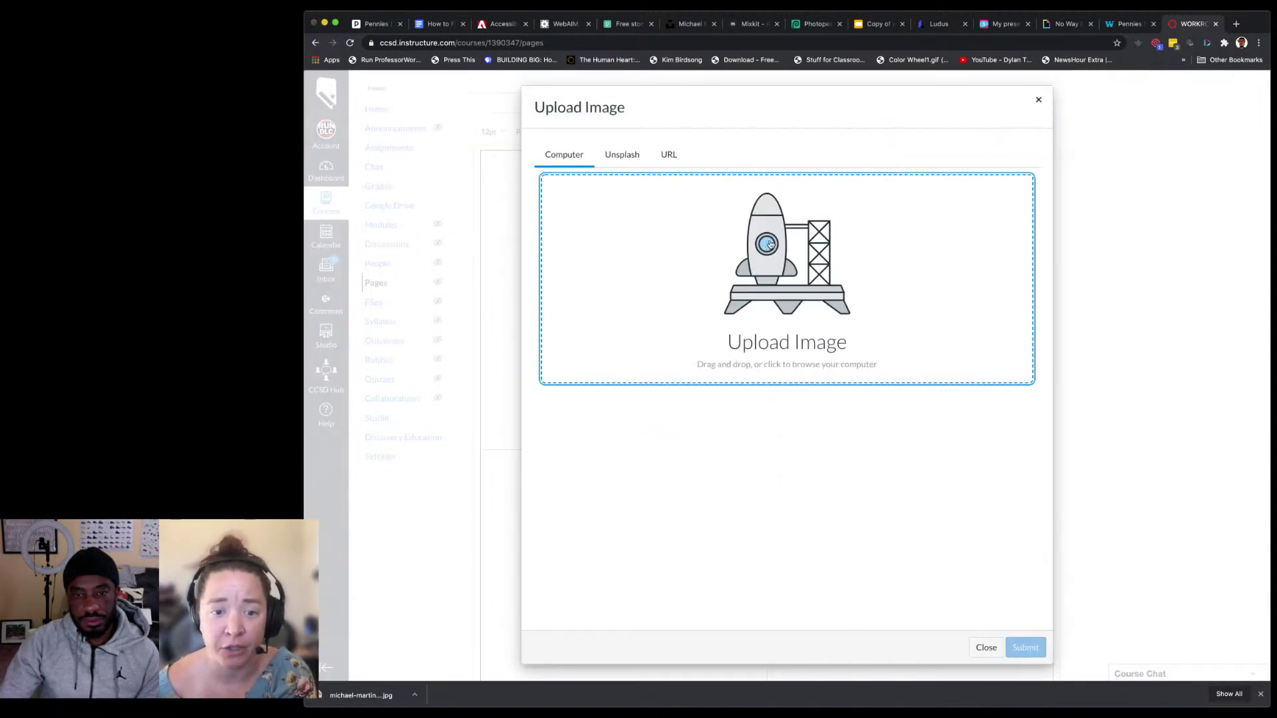
left_click(770, 244)
left_click(745, 108)
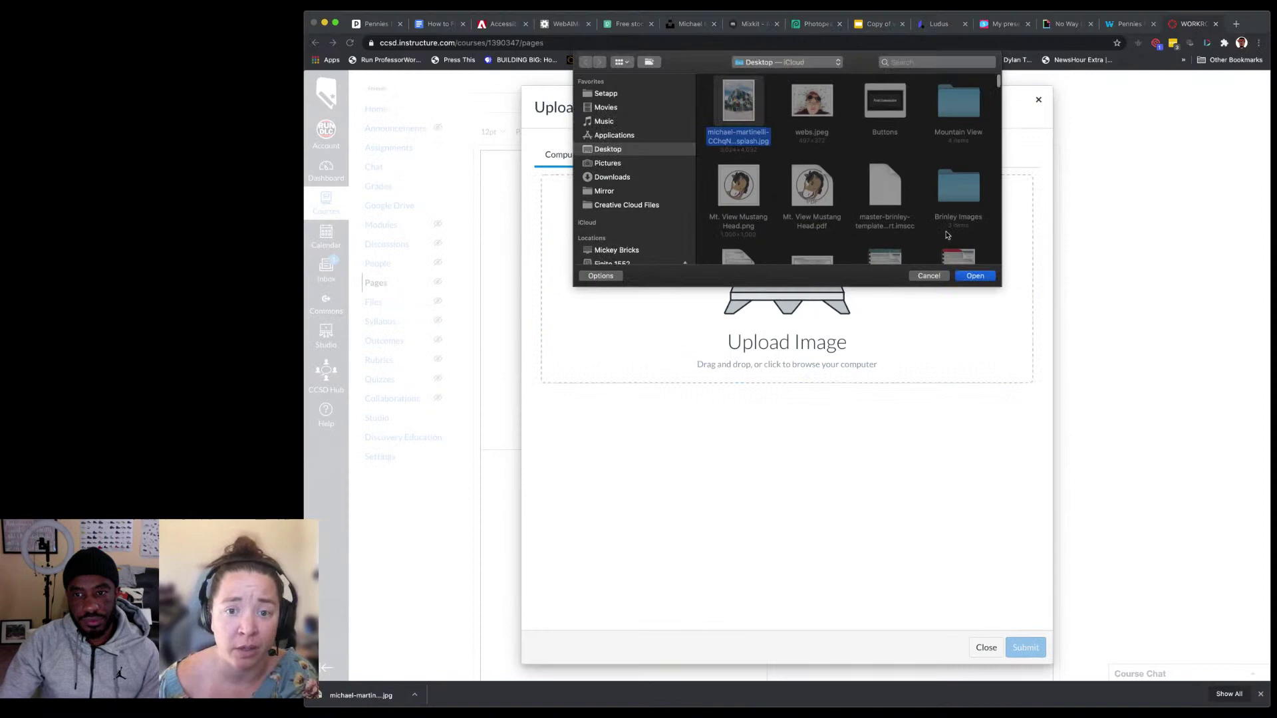
left_click(976, 275)
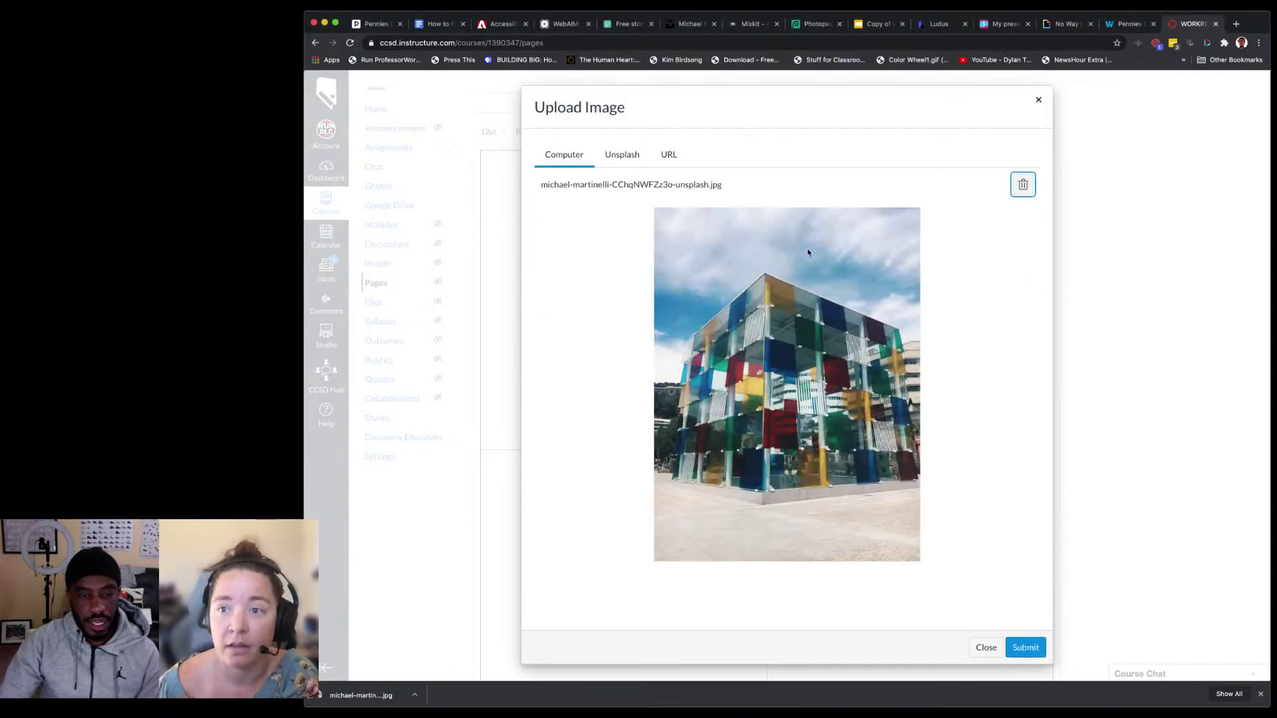
left_click(1025, 647)
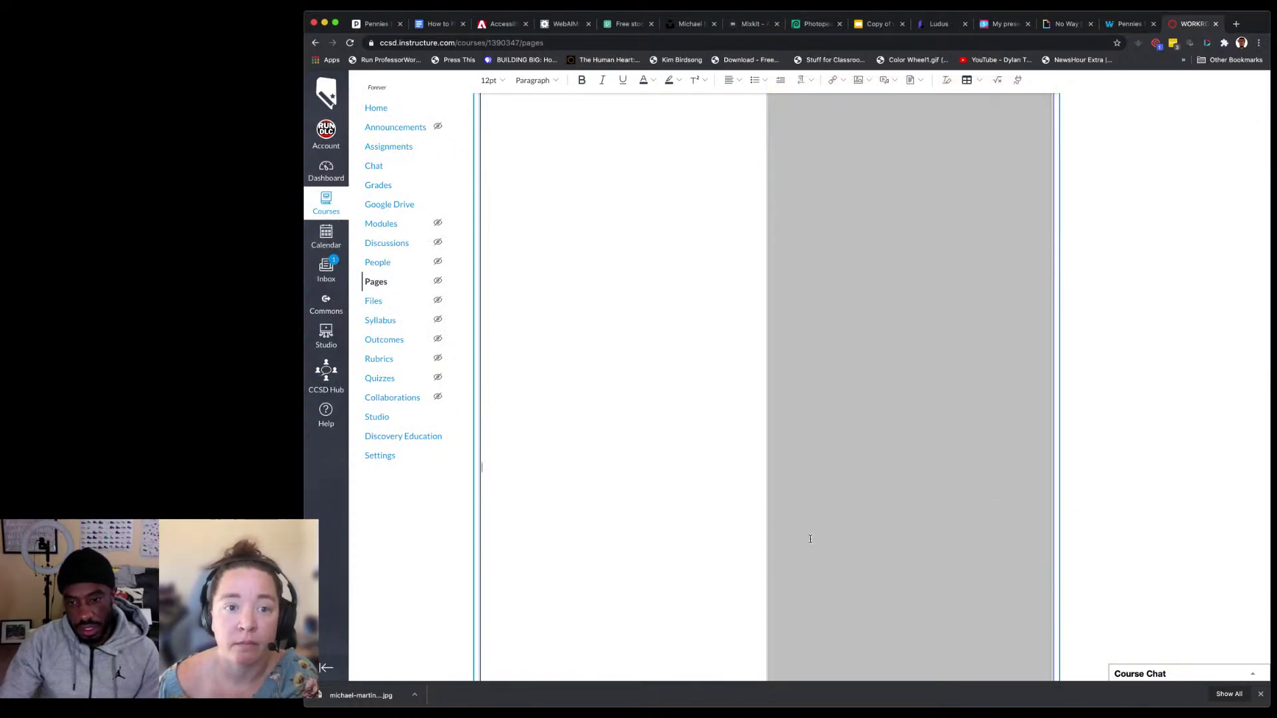
scroll(826, 538, "down", 4)
key("super+z")
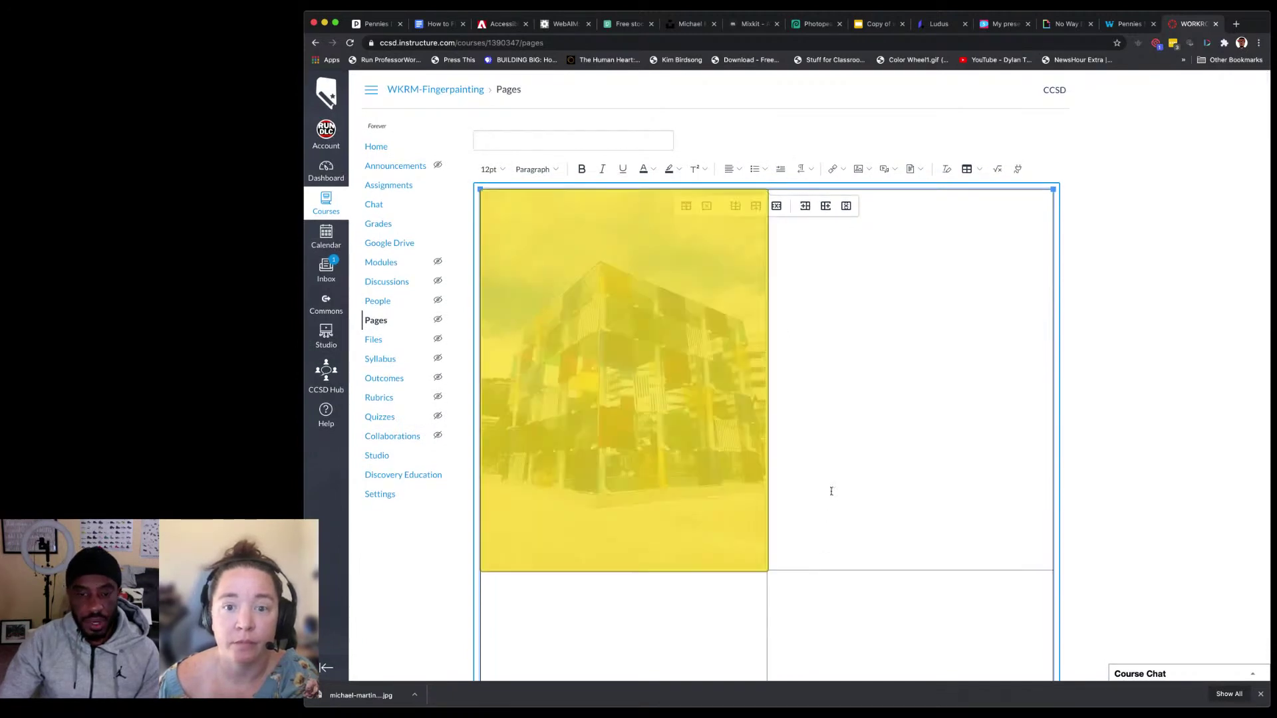
left_click(831, 491)
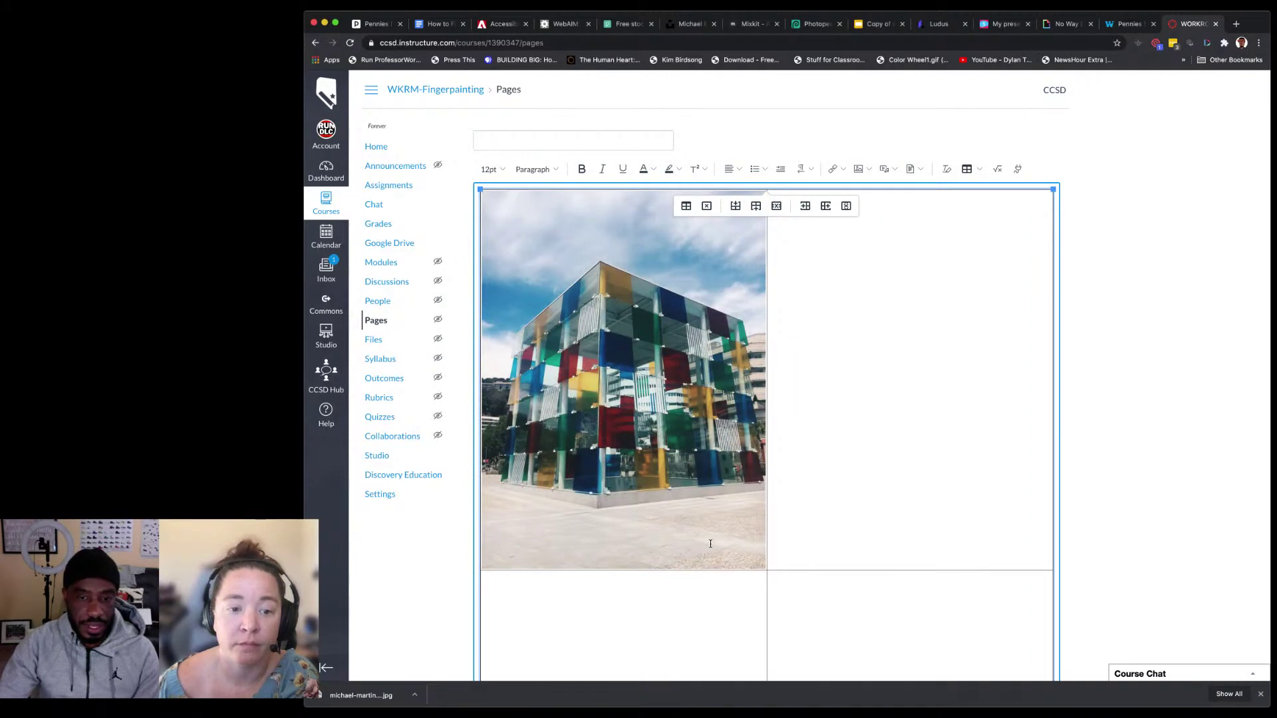
Step: Set the size of the glass cube image to Medium in its image options
left_click(653, 463)
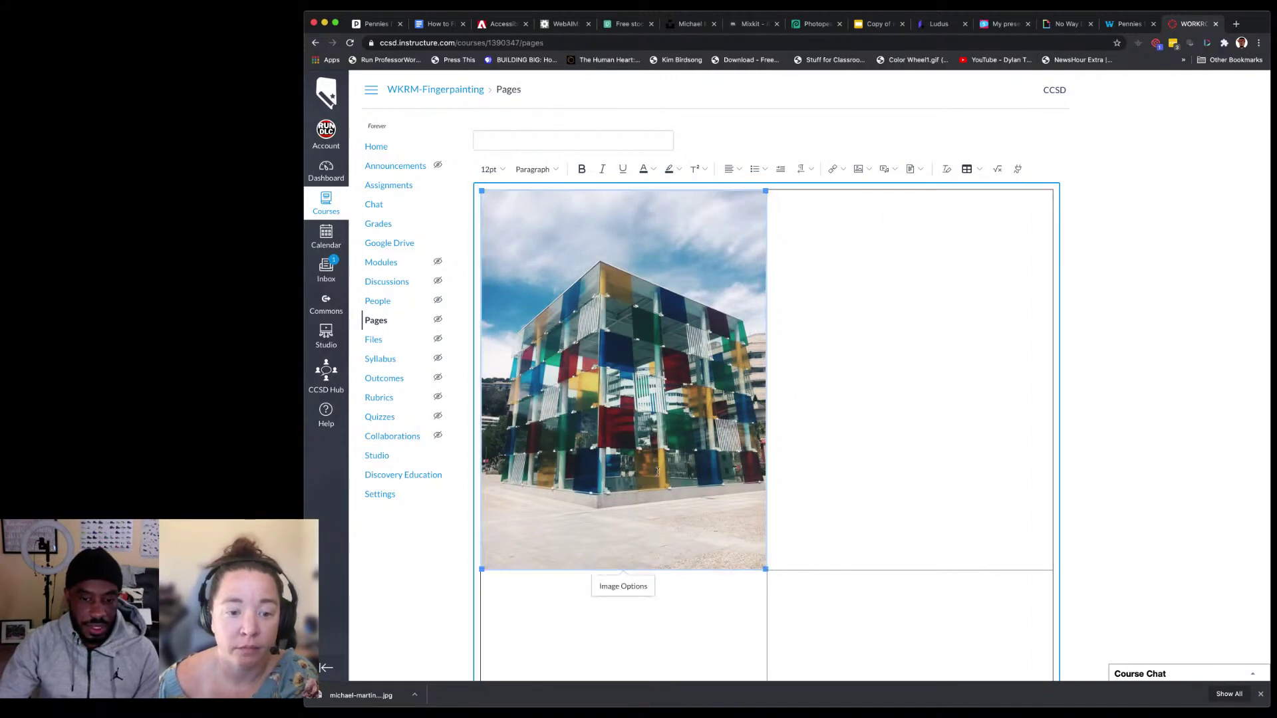
left_click(637, 586)
left_click(1158, 330)
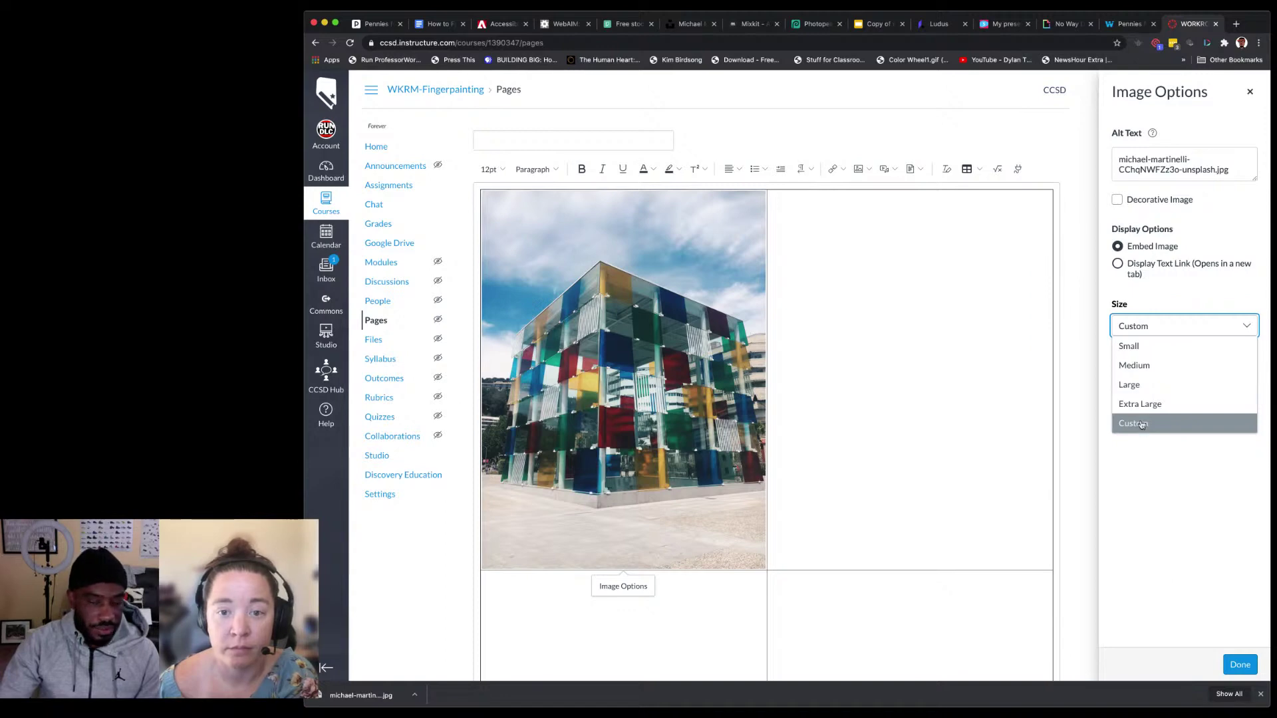
left_click(1148, 368)
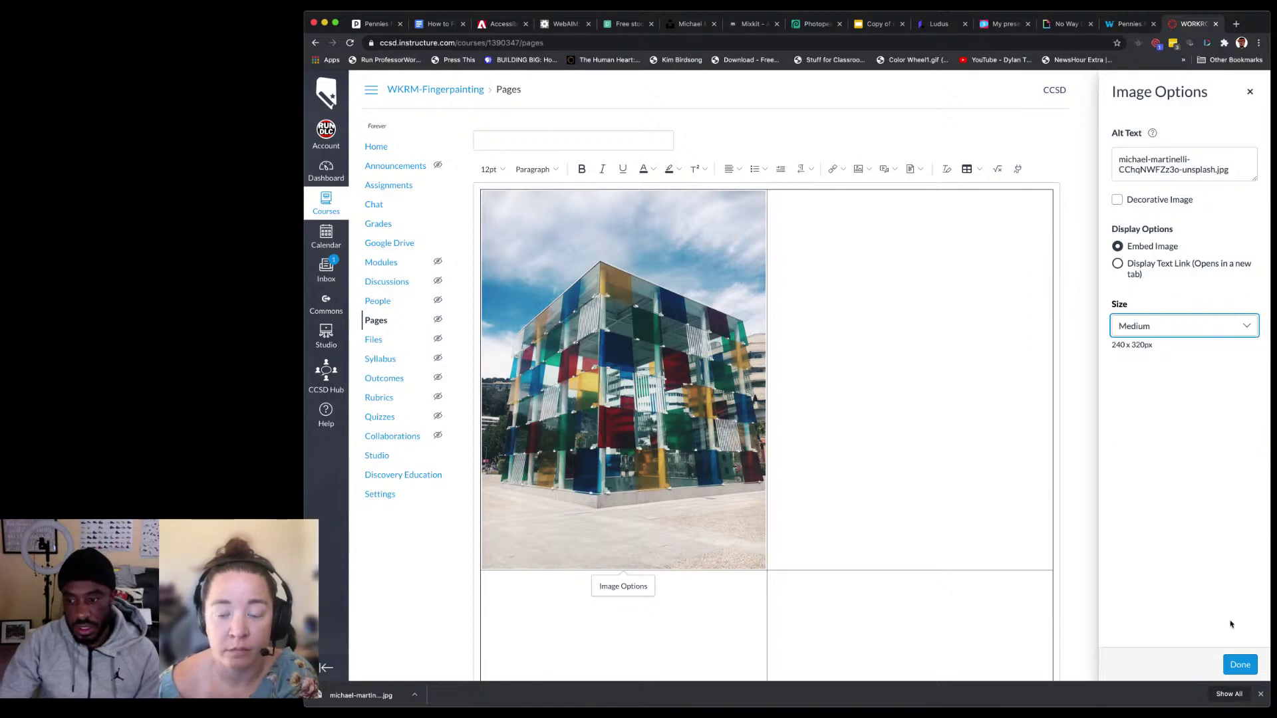
left_click(1239, 664)
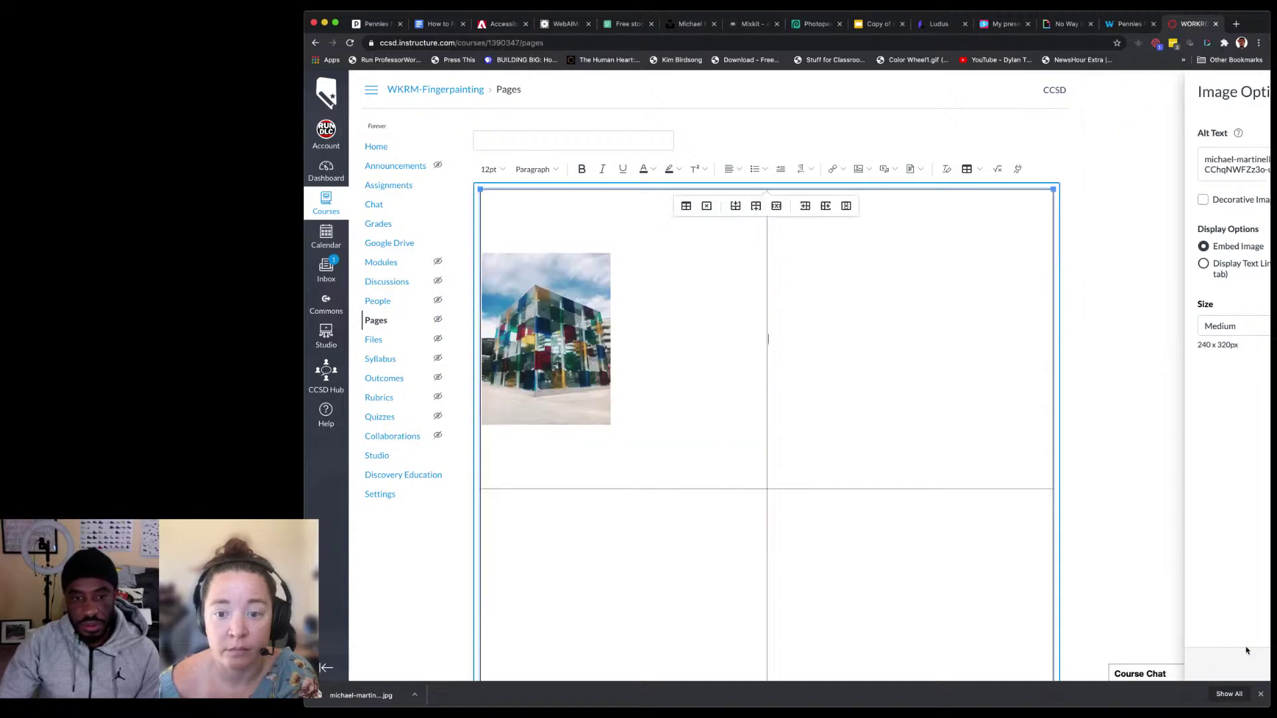
Step: Center the glass cube image horizontally within its table cell and deselect it
left_click(547, 374)
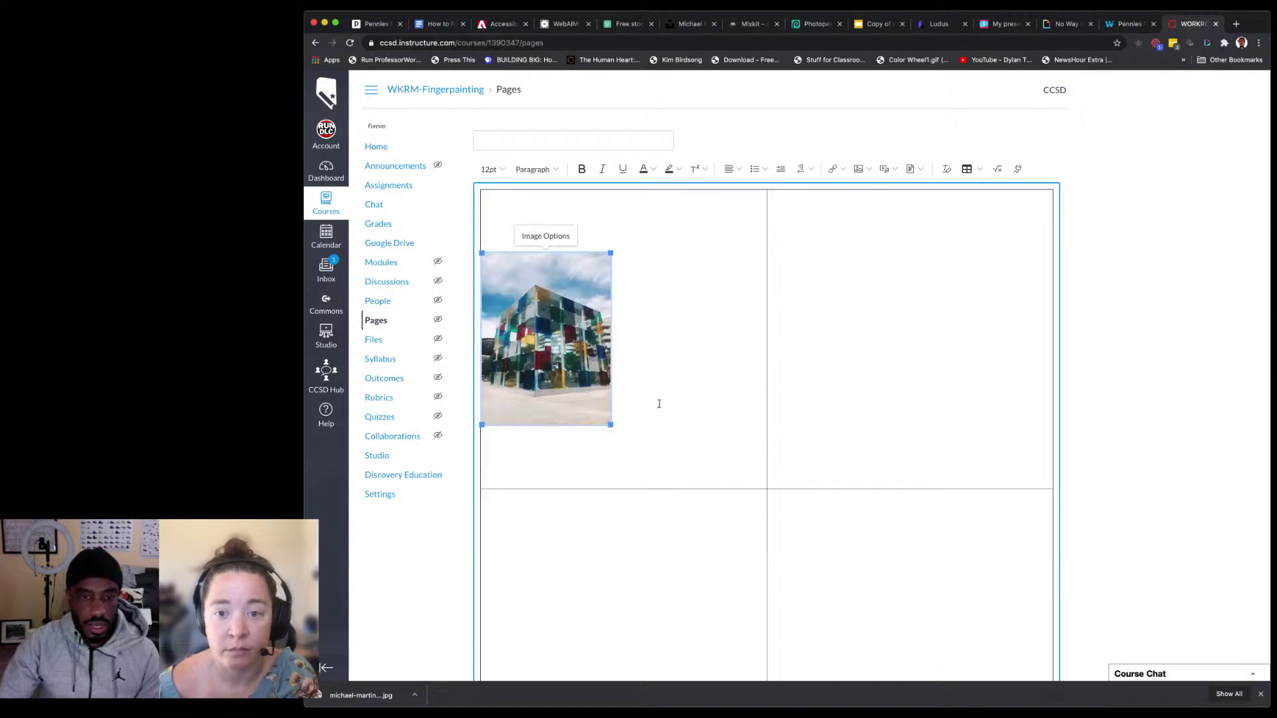
left_click(732, 169)
left_click(762, 196)
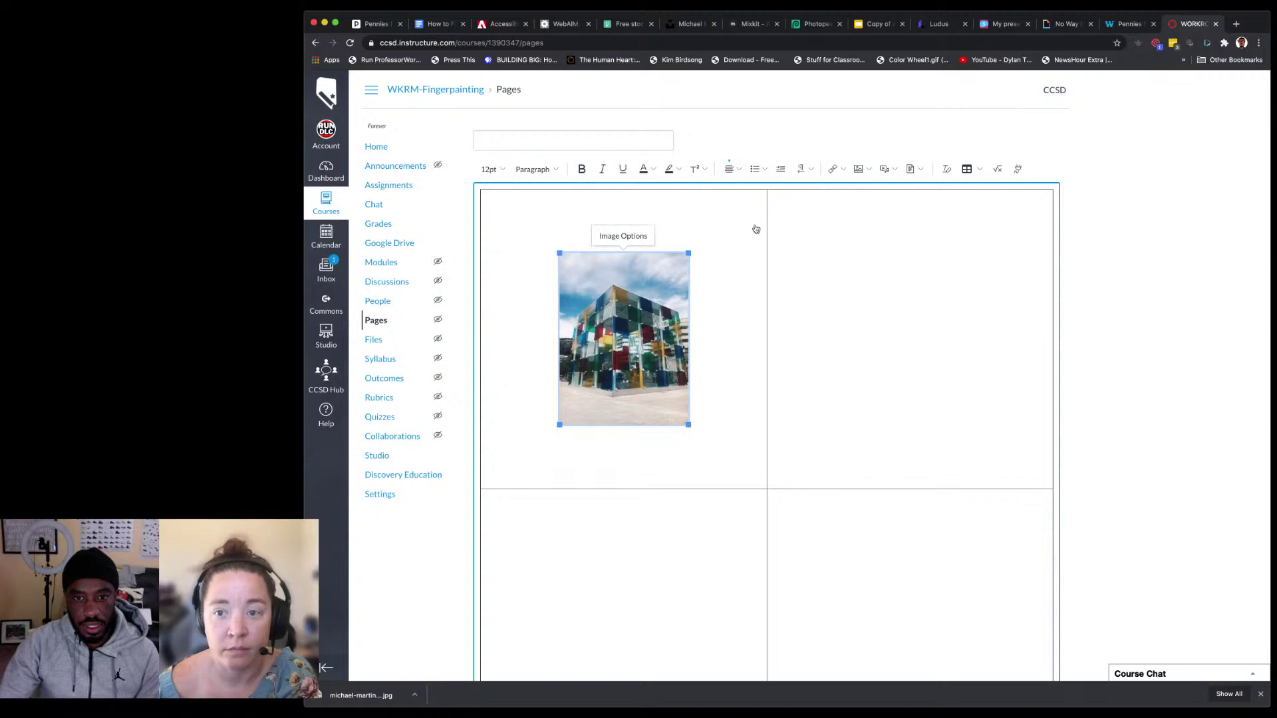
left_click(736, 283)
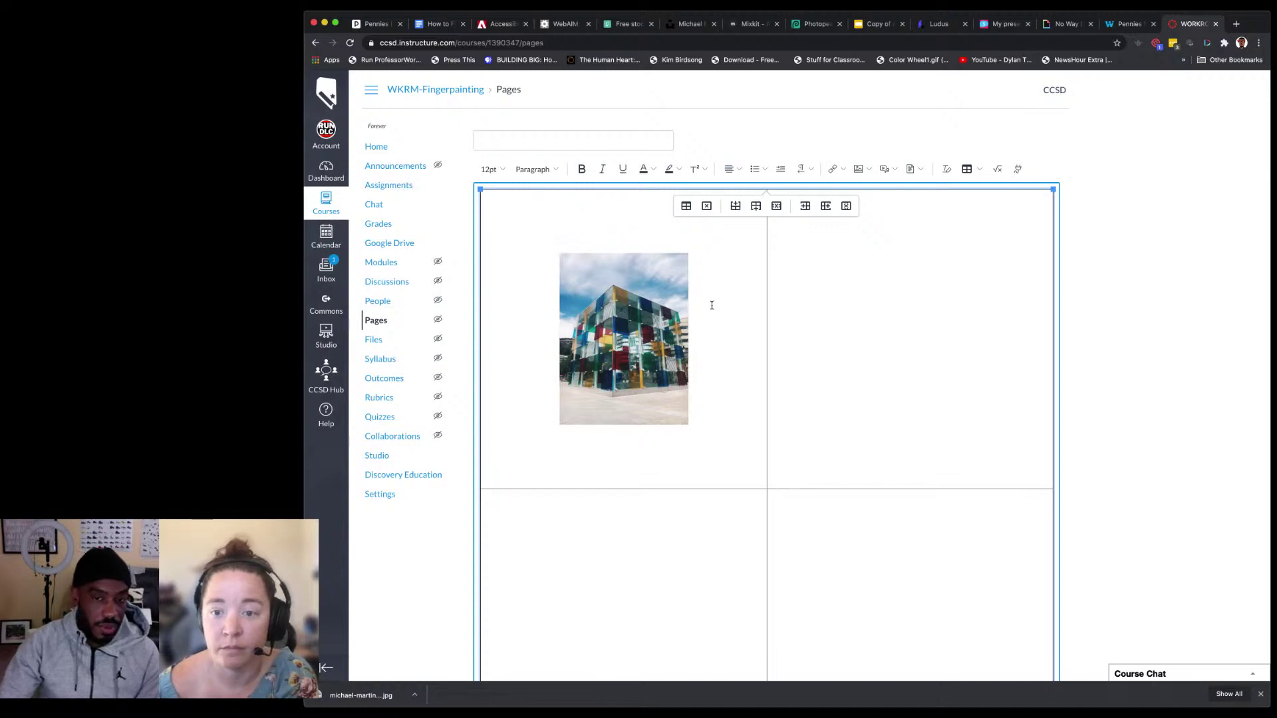
double_click(742, 299)
Step: Enter the text "Embed the Google Slide show here" in the table's upper-right cell
left_click(809, 330)
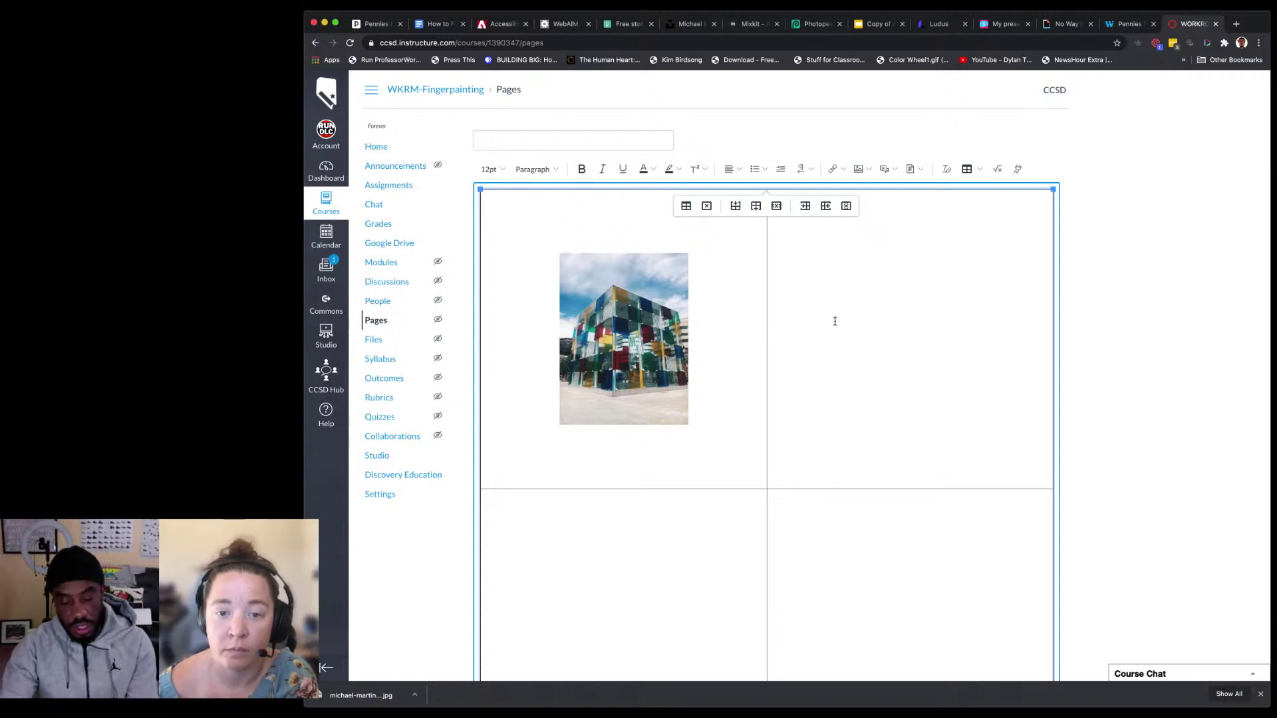
type("mbe")
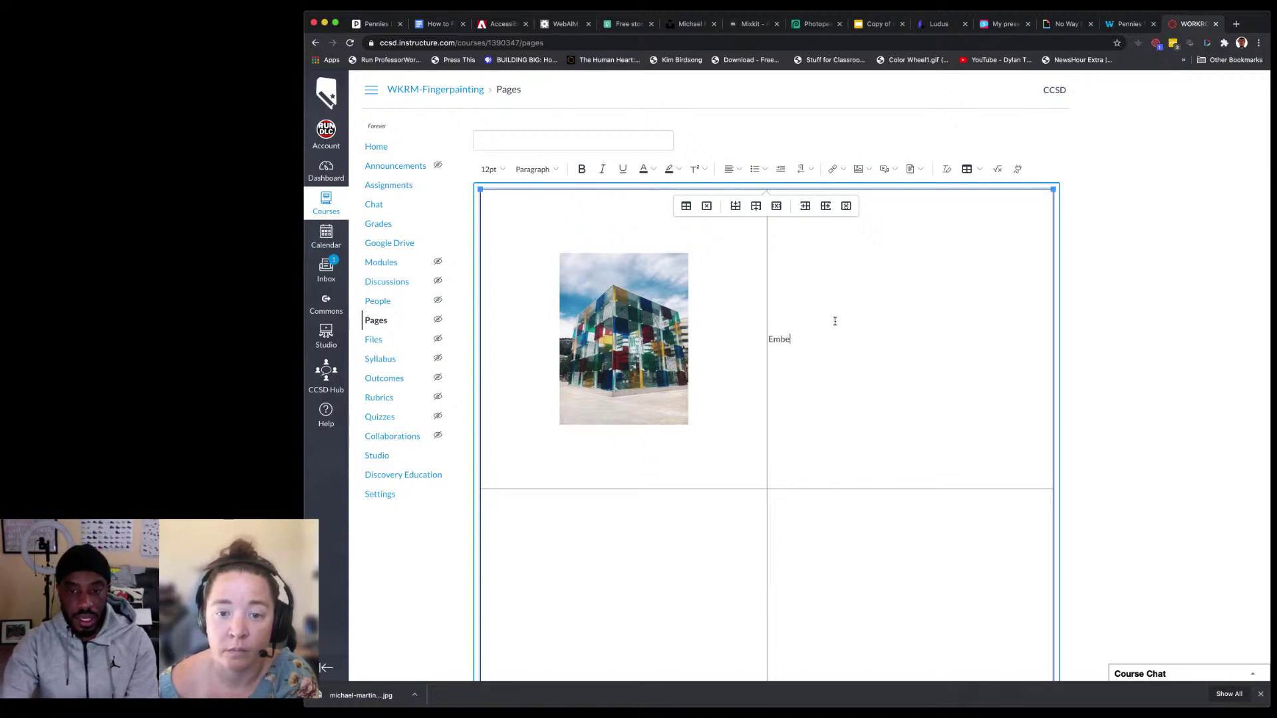
type("d the Google Slides")
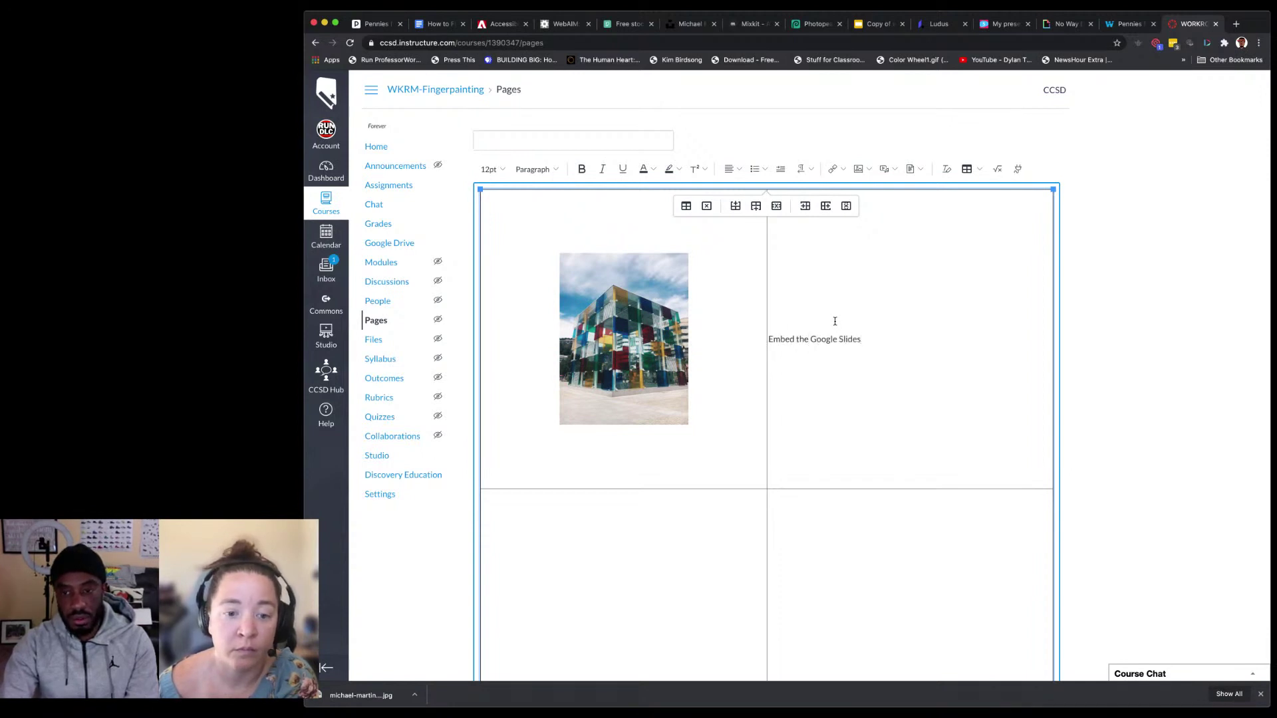
key("BackSpace")
type("show here.")
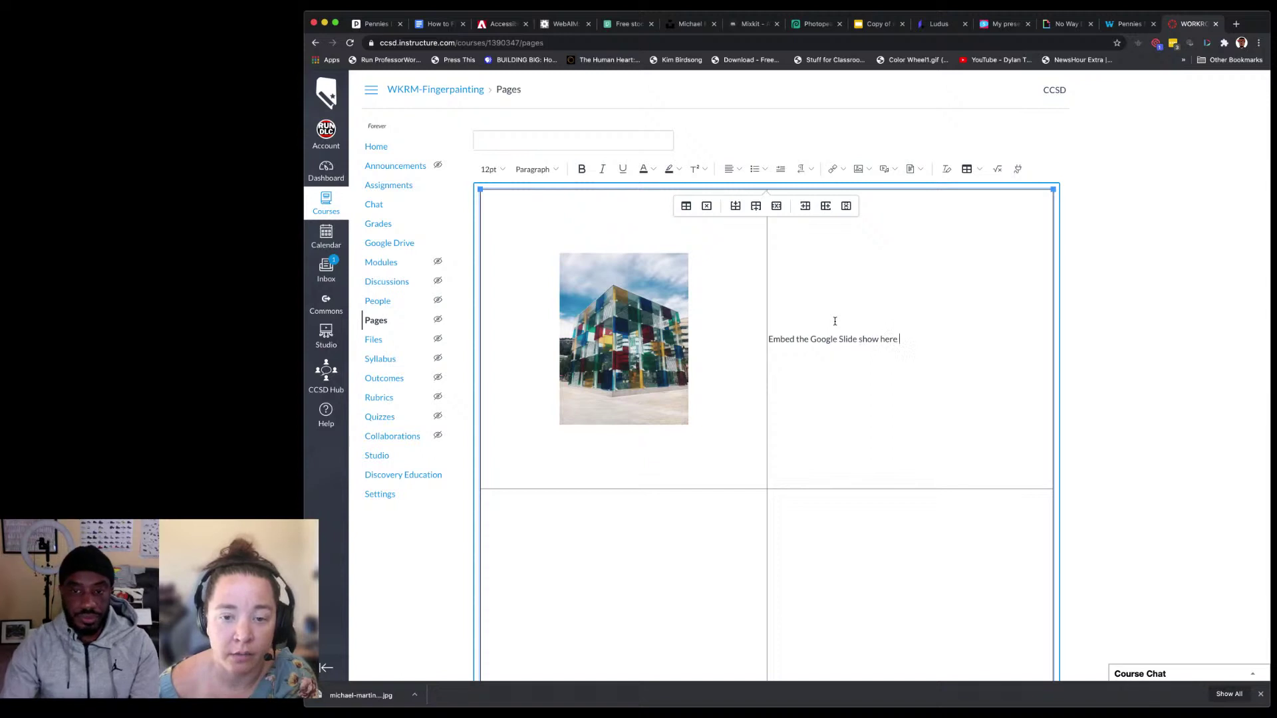
key("BackSpace")
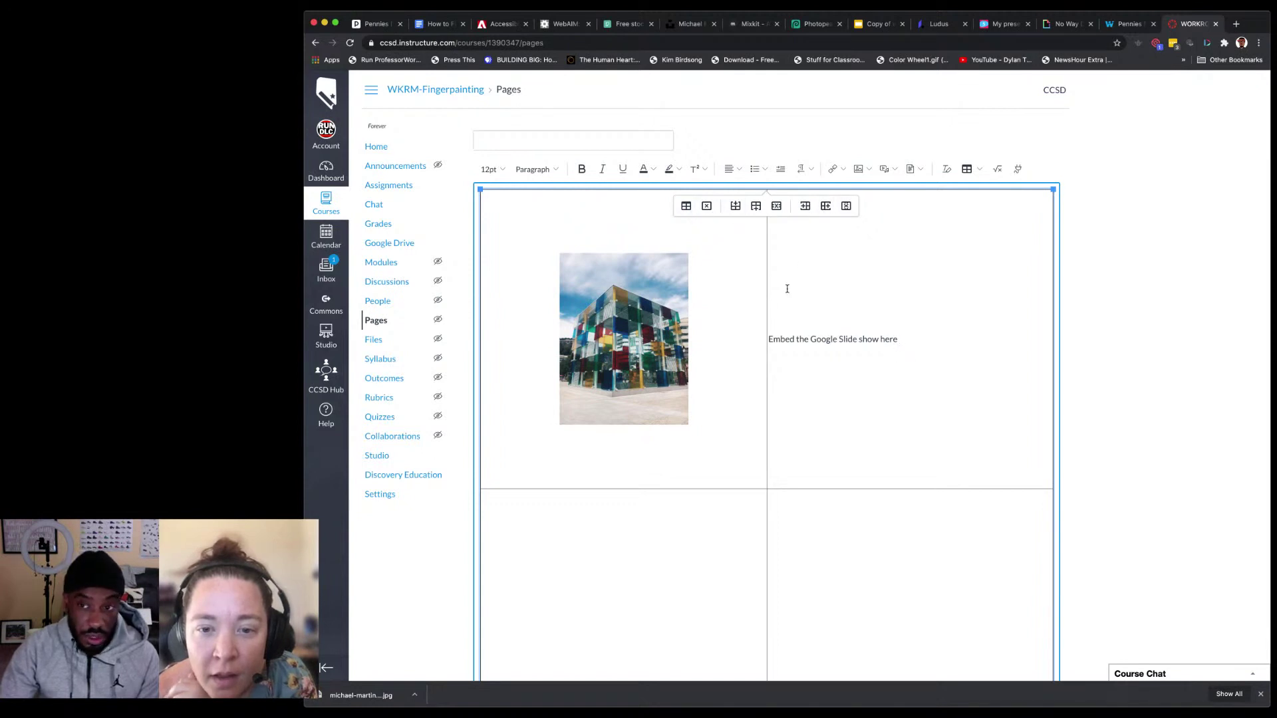
Step: Examine the table's general and advanced properties, then close them without changing anything
left_click(968, 170)
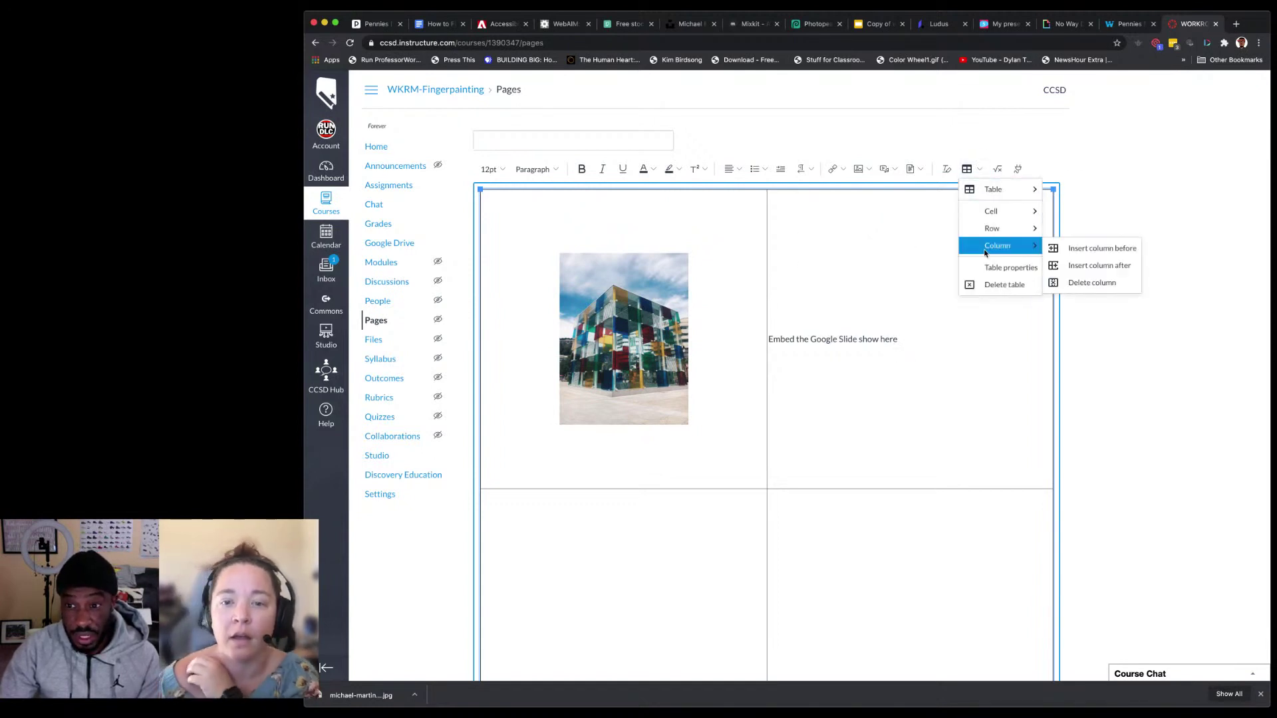
left_click(1008, 270)
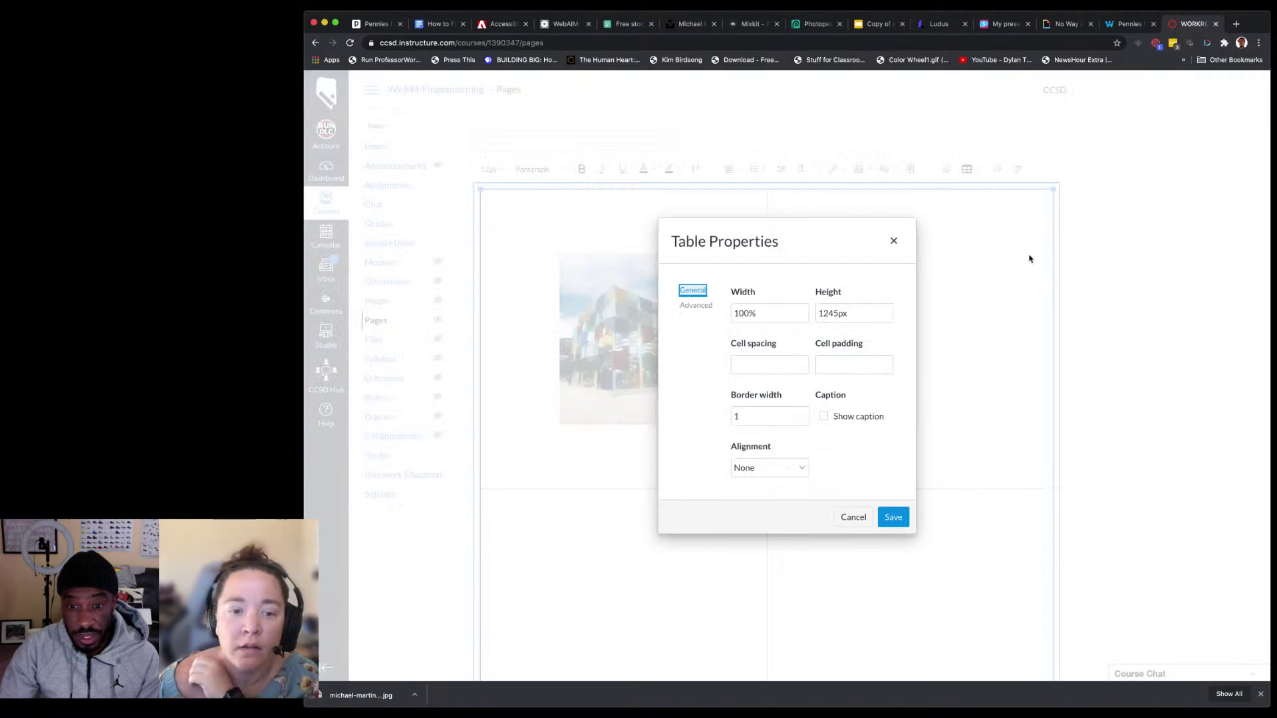
left_click(694, 306)
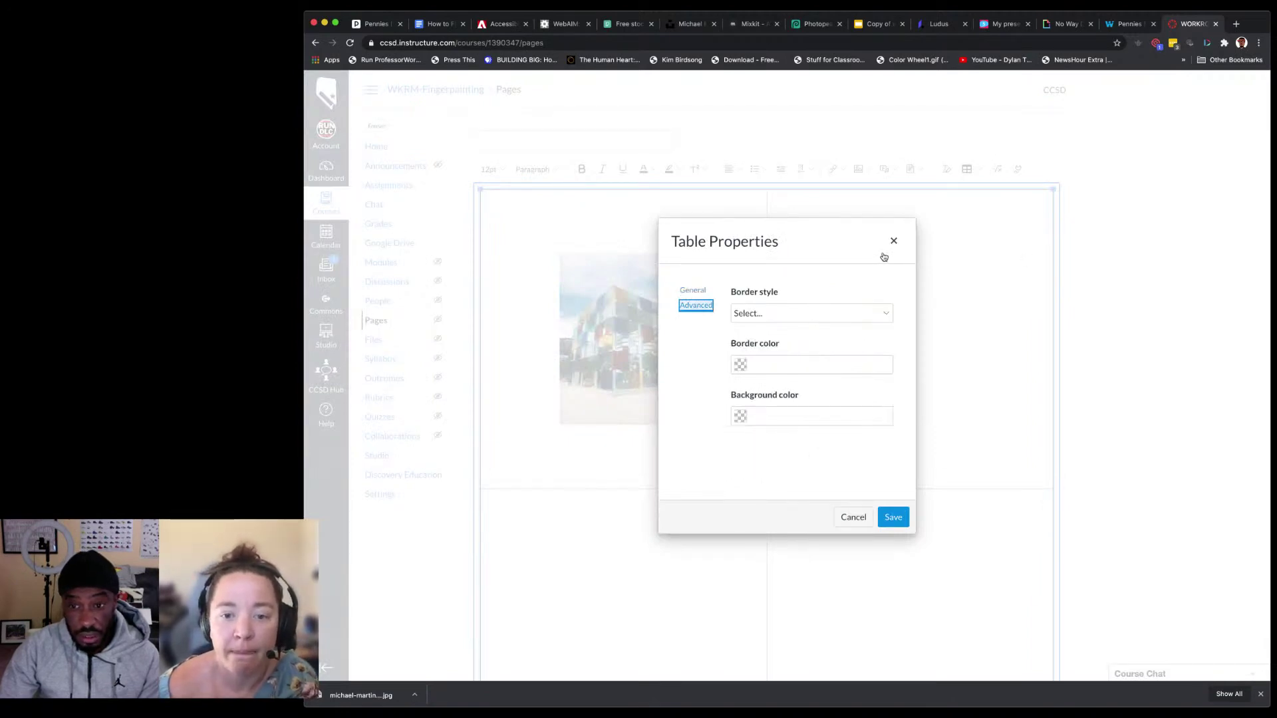
left_click(893, 241)
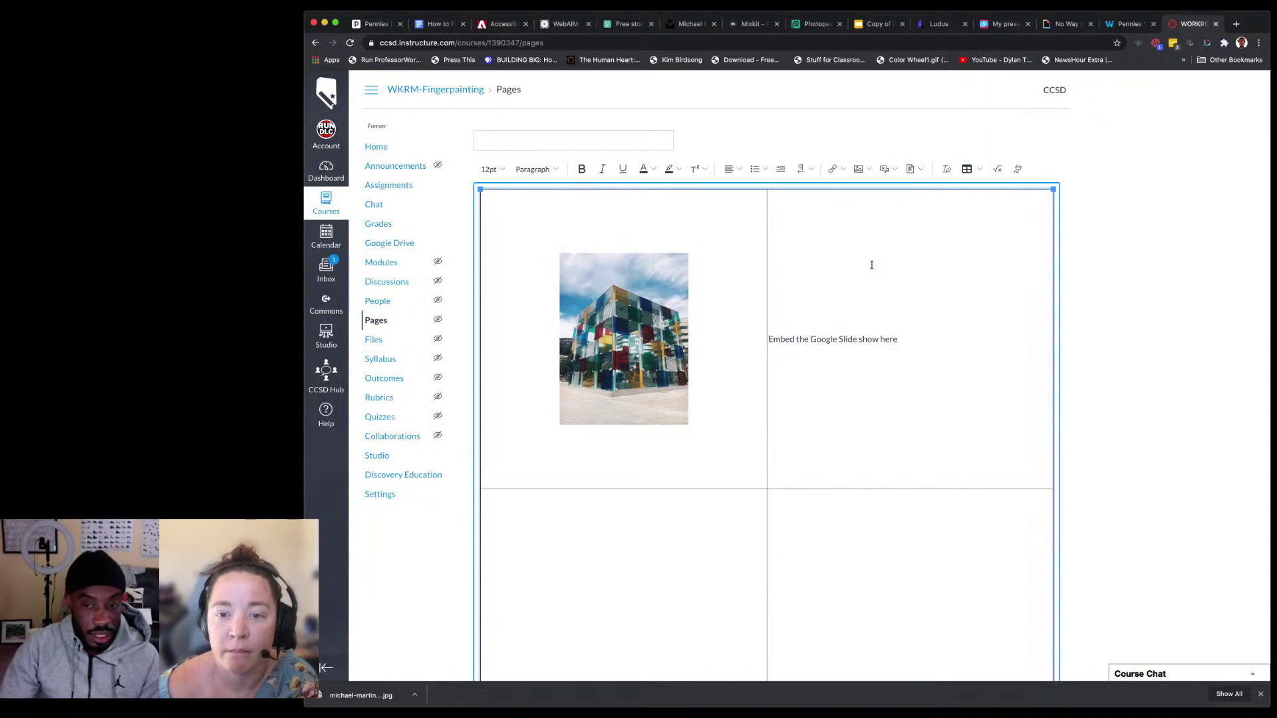
Step: Center the "Embed the Google Slide show here" text in its cell and add an asterisk in front of it
left_click_drag(899, 339, 769, 339)
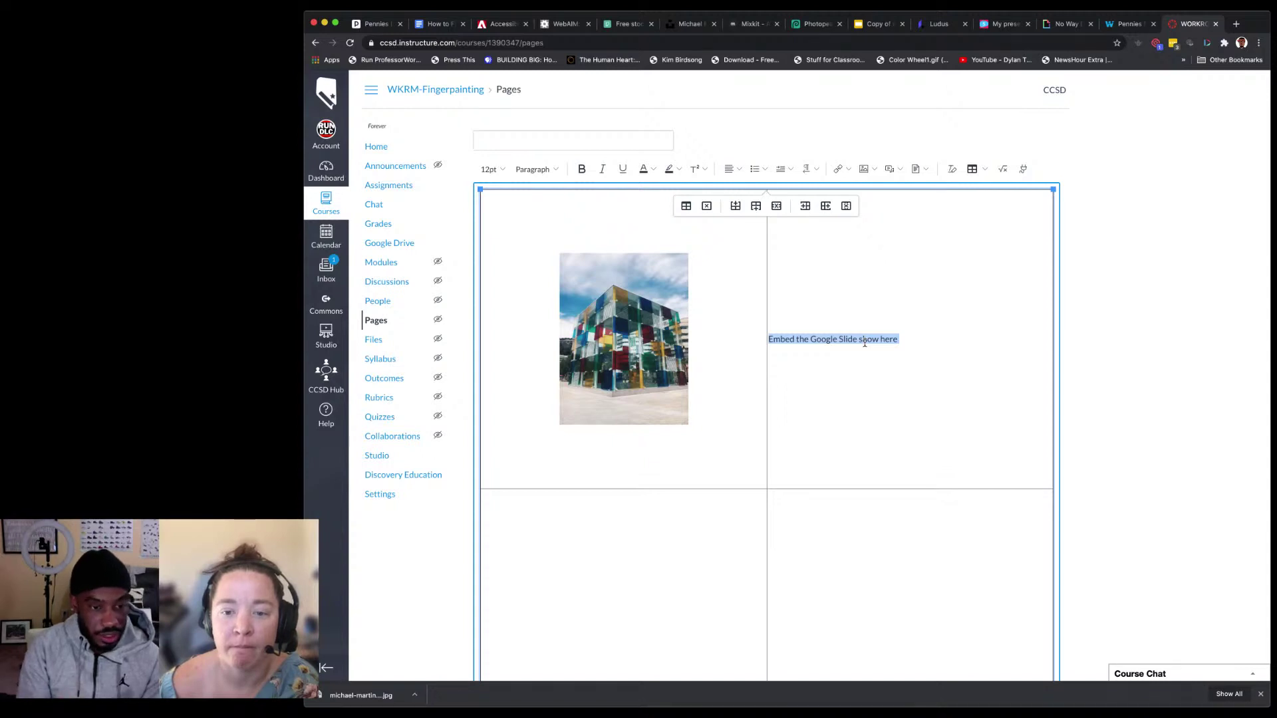
left_click(740, 171)
left_click(768, 197)
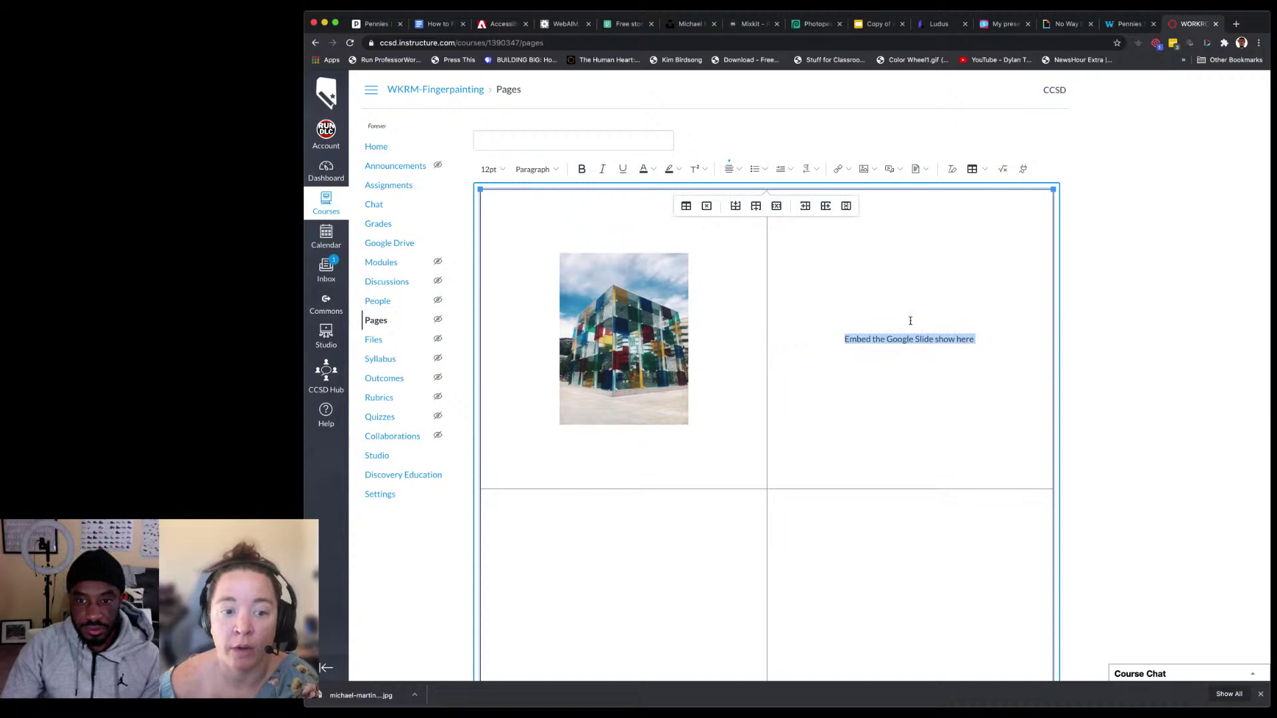
left_click(846, 339)
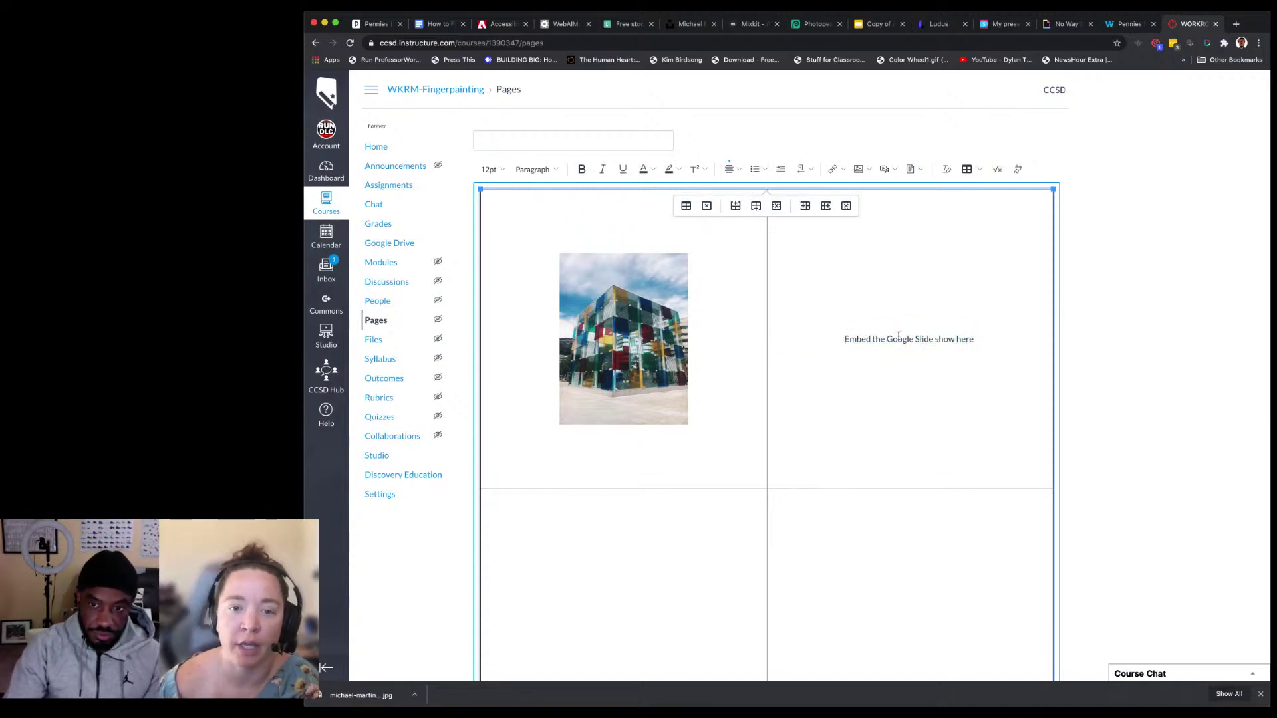
type("*")
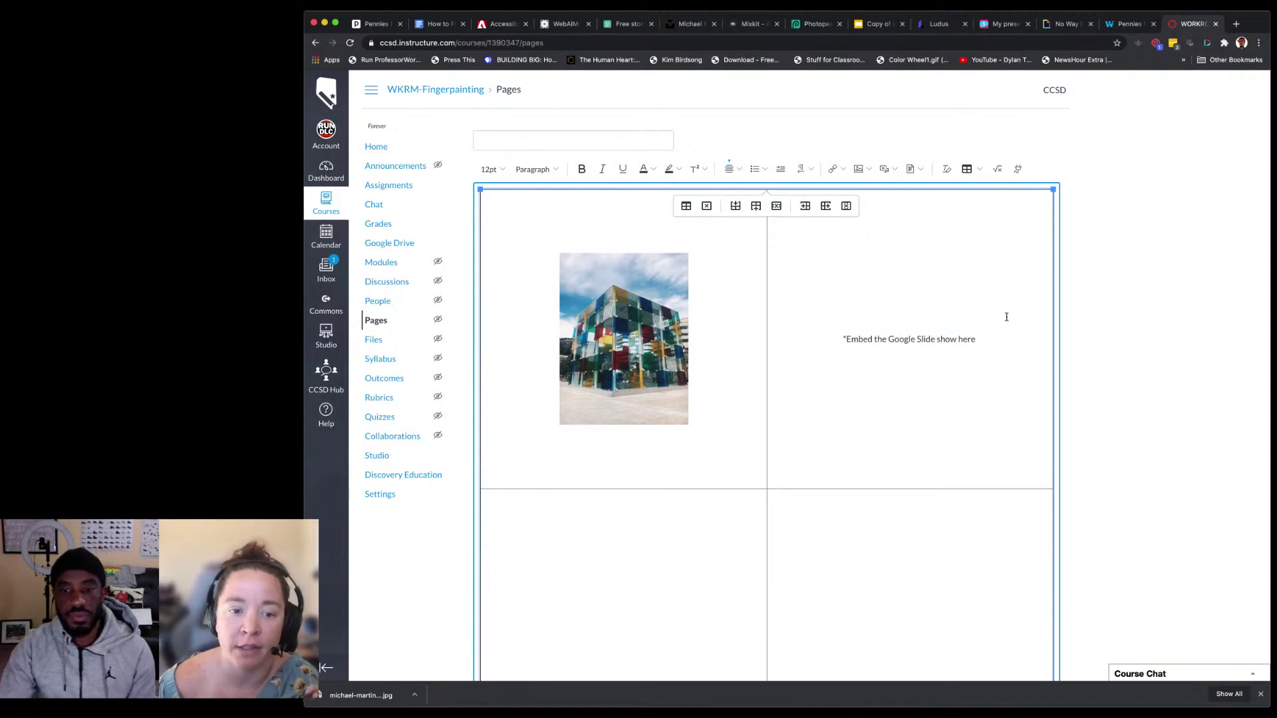
scroll(1006, 317, "down", 3)
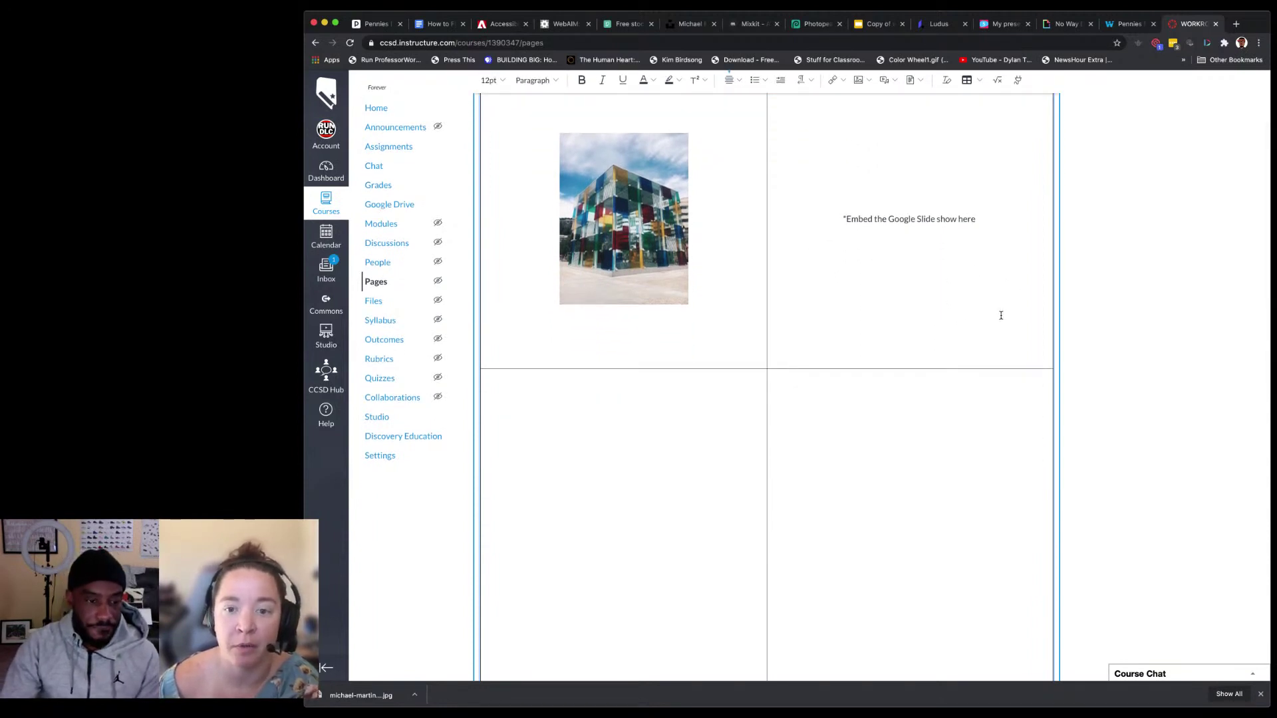
scroll(1001, 315, "up", 2)
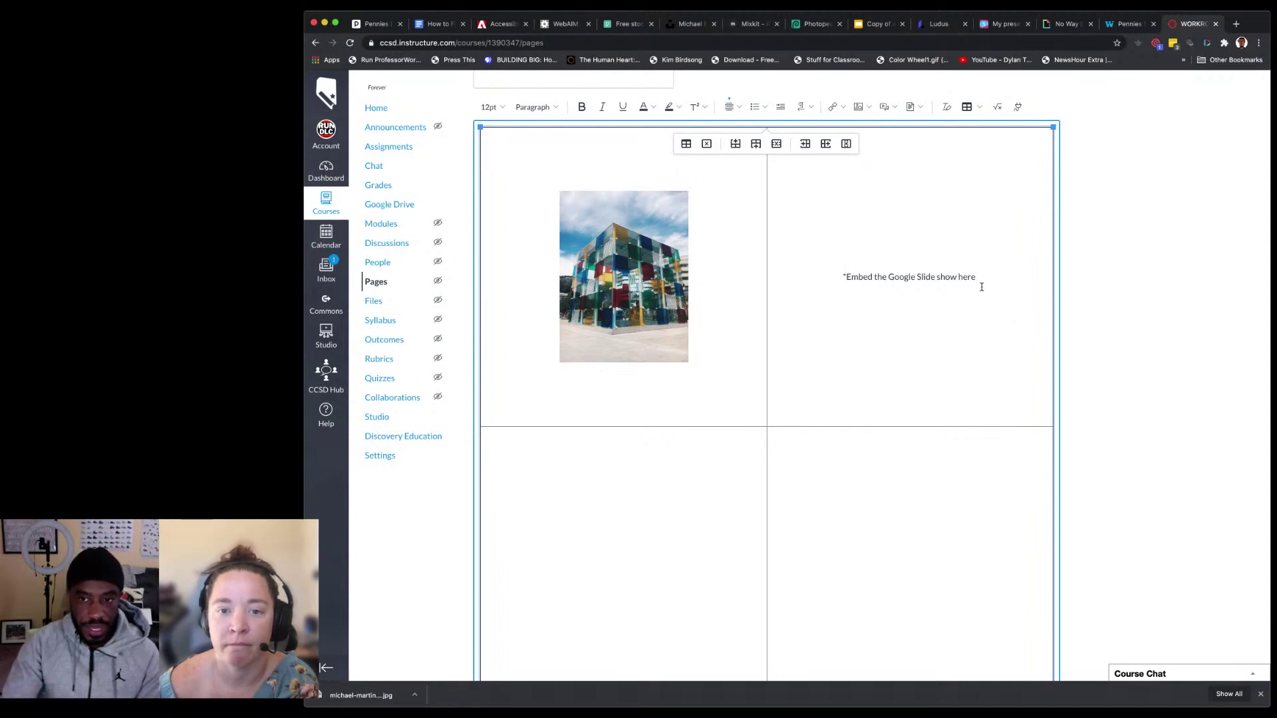
left_click(983, 284)
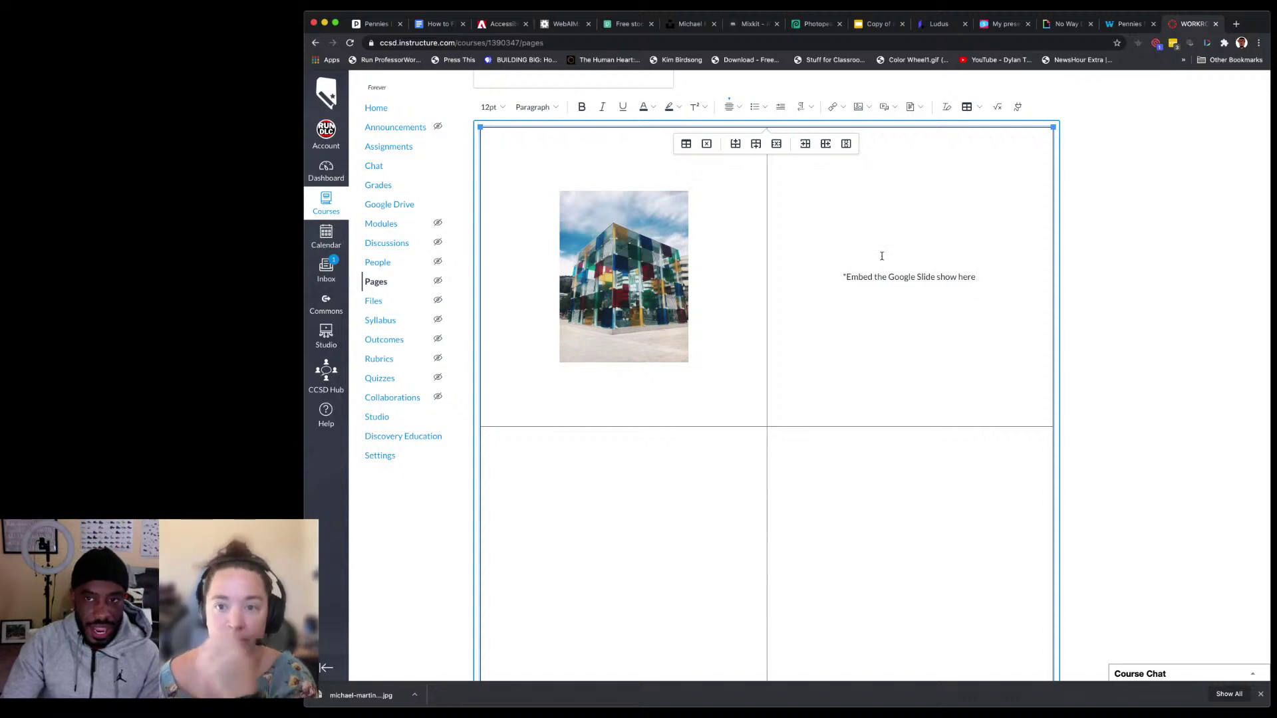
Step: Switch to the Google Slides presentation, set the embed slide size to Small (480x389), and copy its embed code
left_click(876, 26)
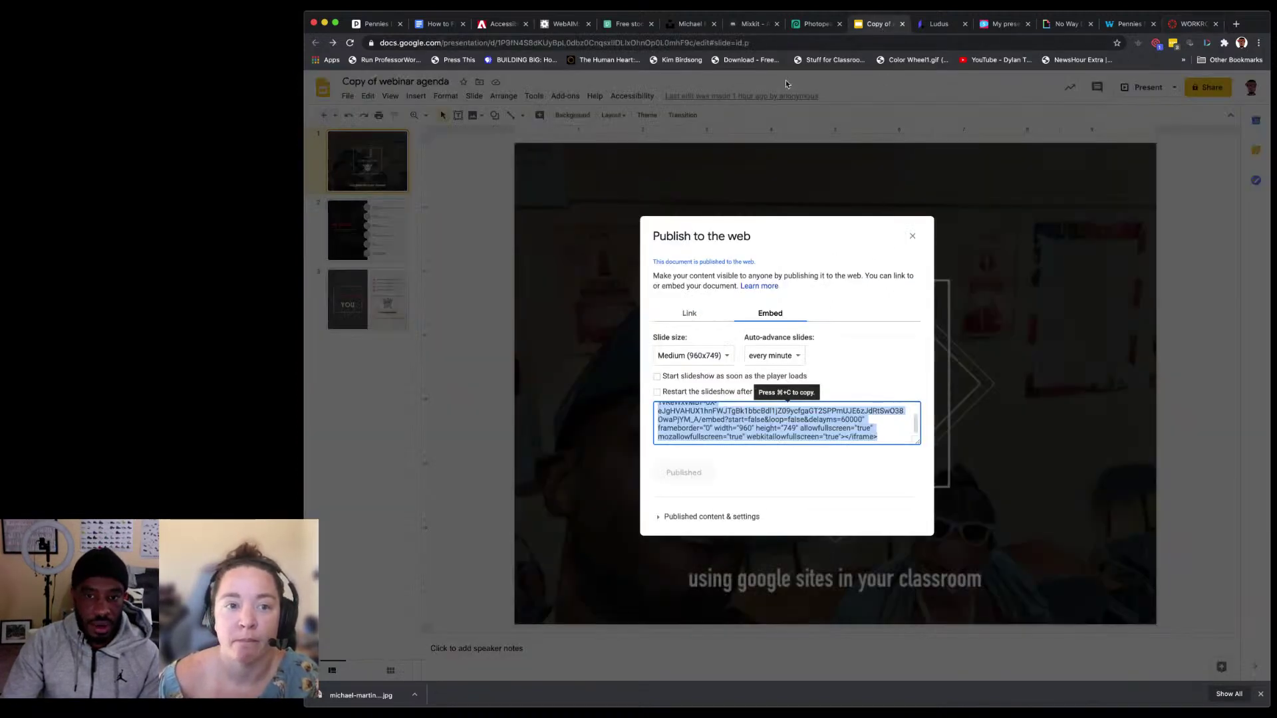
left_click(728, 355)
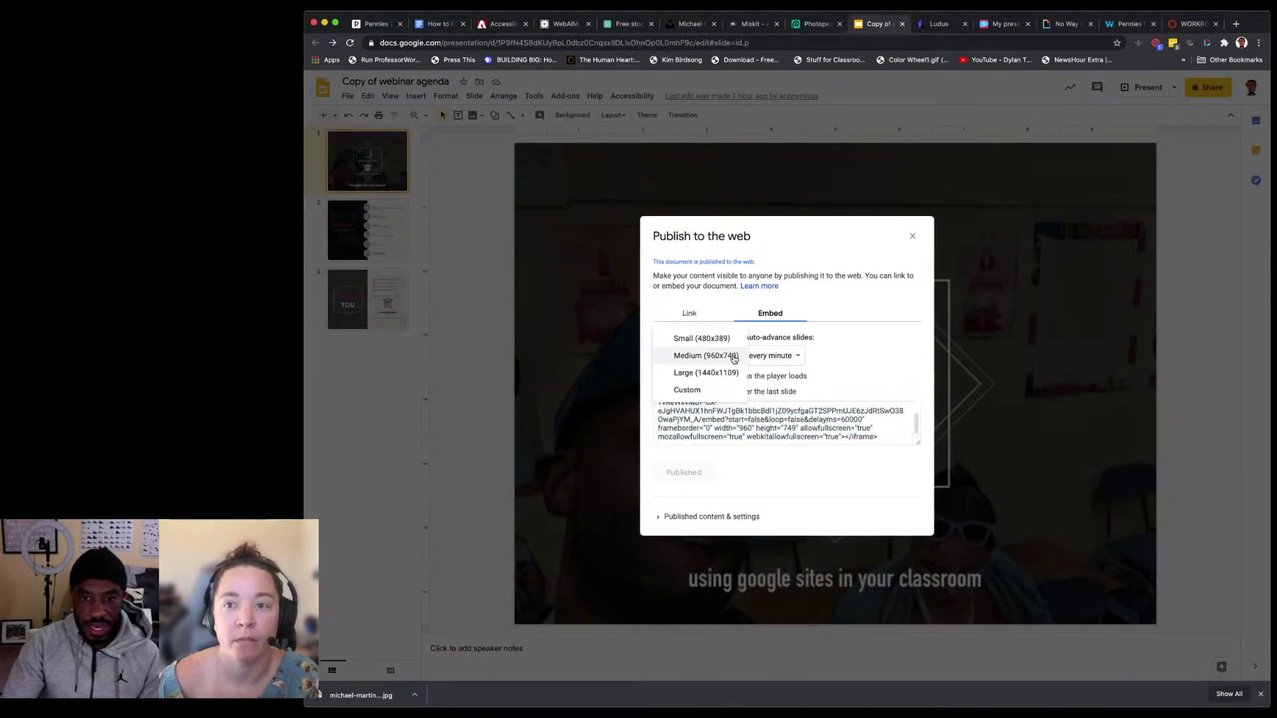
left_click(710, 340)
left_click(768, 432)
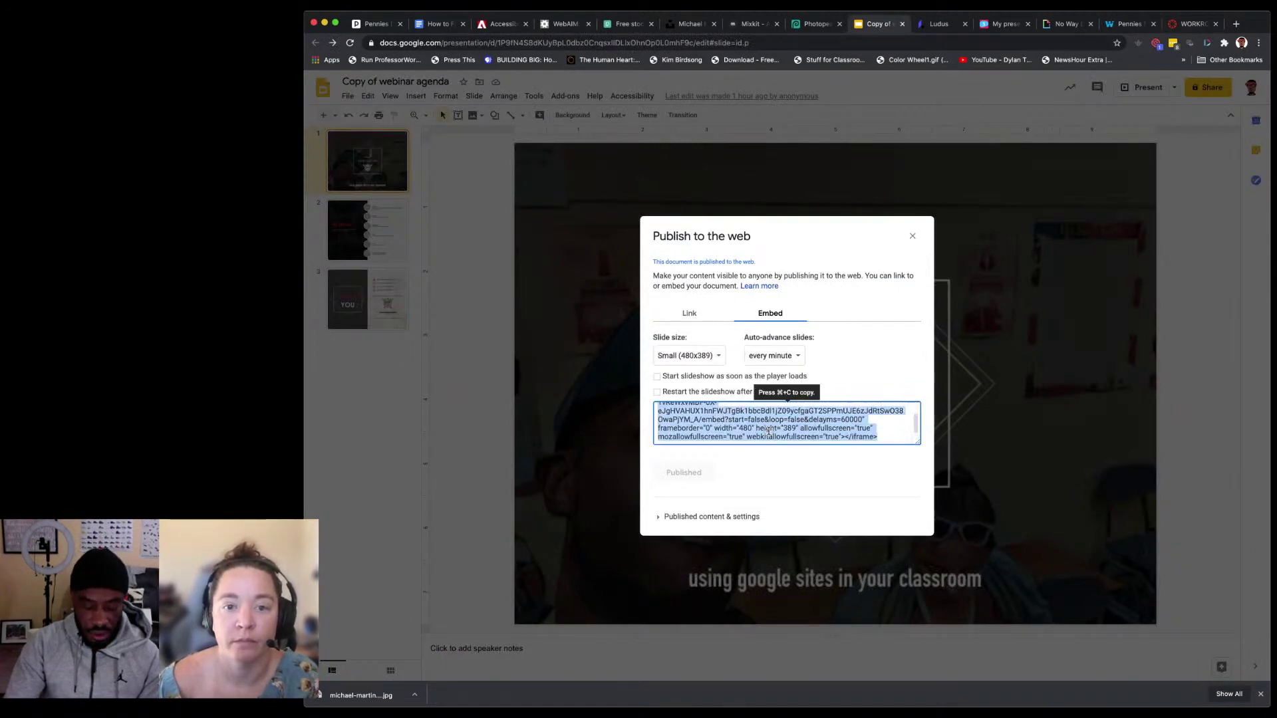
key("super+c")
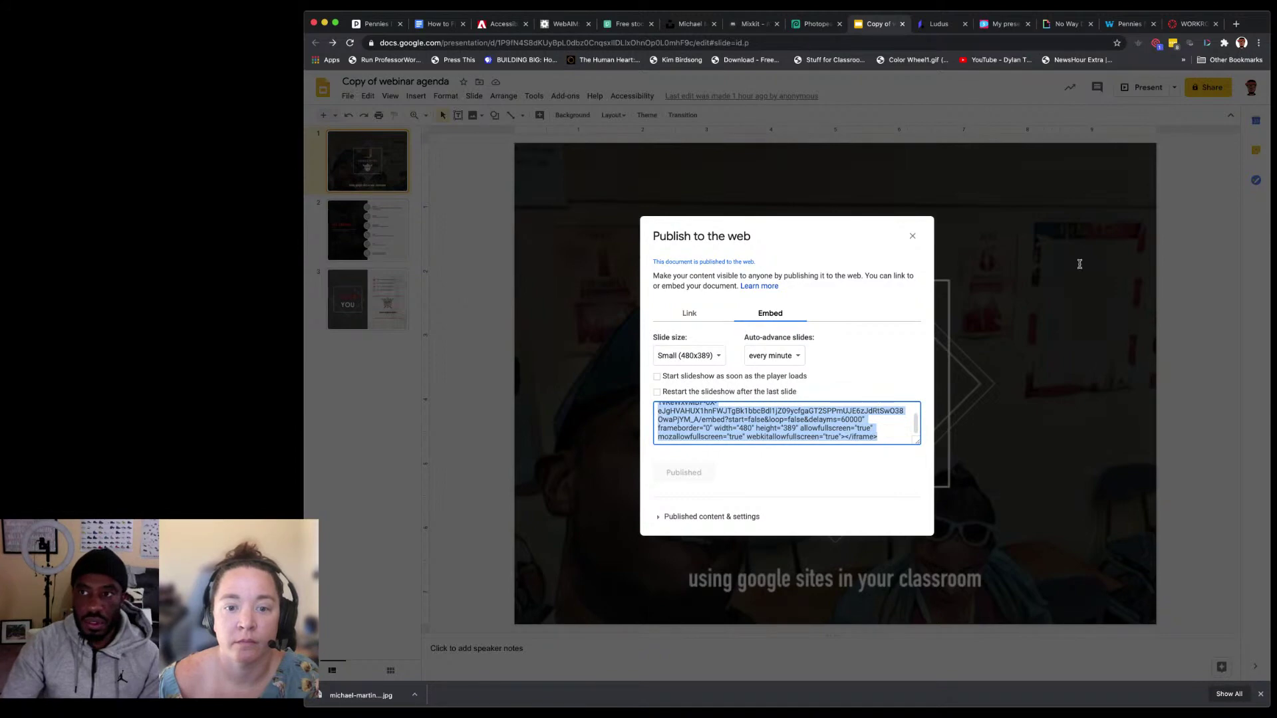
Step: Return to the Canvas page and shorten the editor area so it ends just below the table
left_click(1194, 24)
scroll(1099, 512, "down", 8)
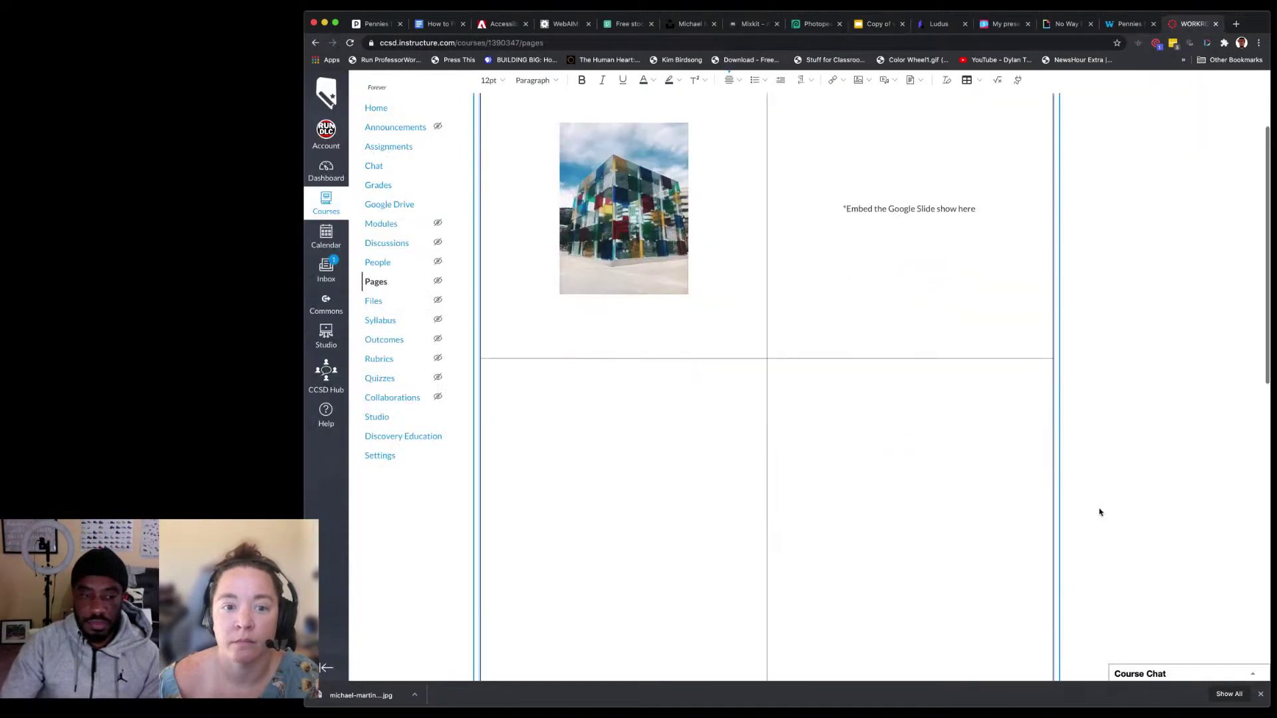
scroll(1099, 512, "down", 5)
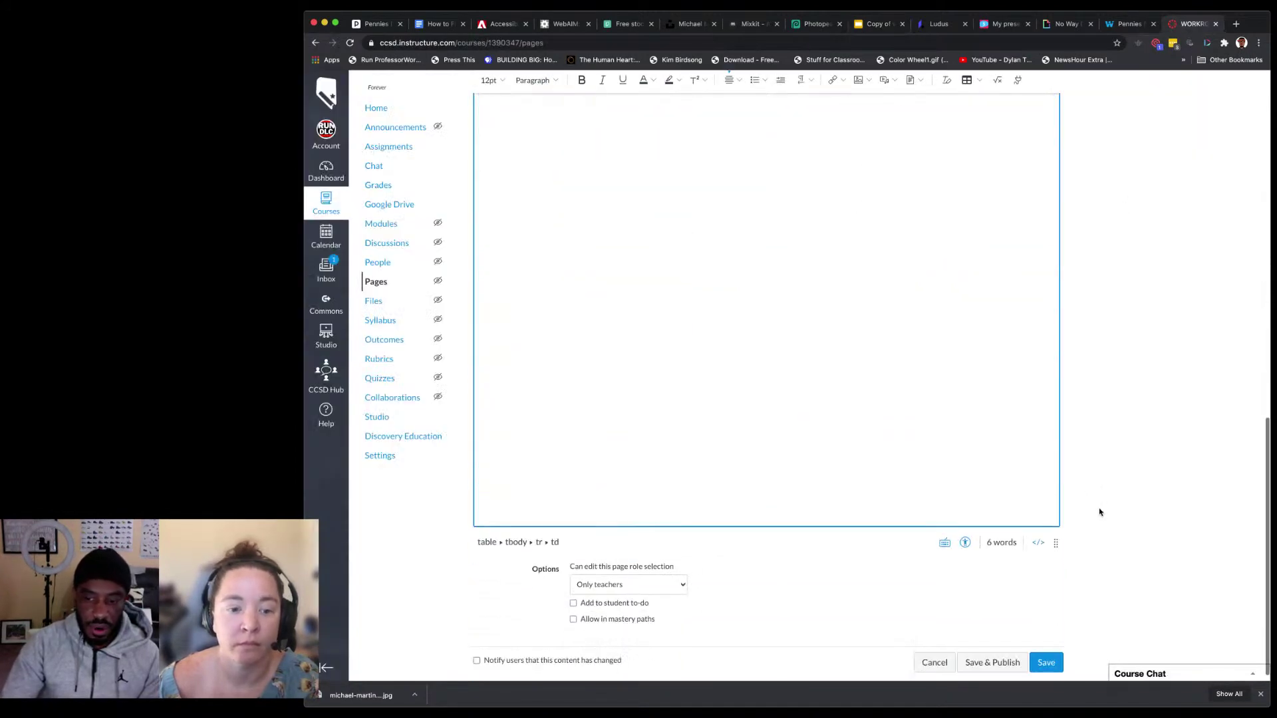
left_click_drag(1054, 532, 1053, 280)
left_click_drag(1060, 527, 1055, 359)
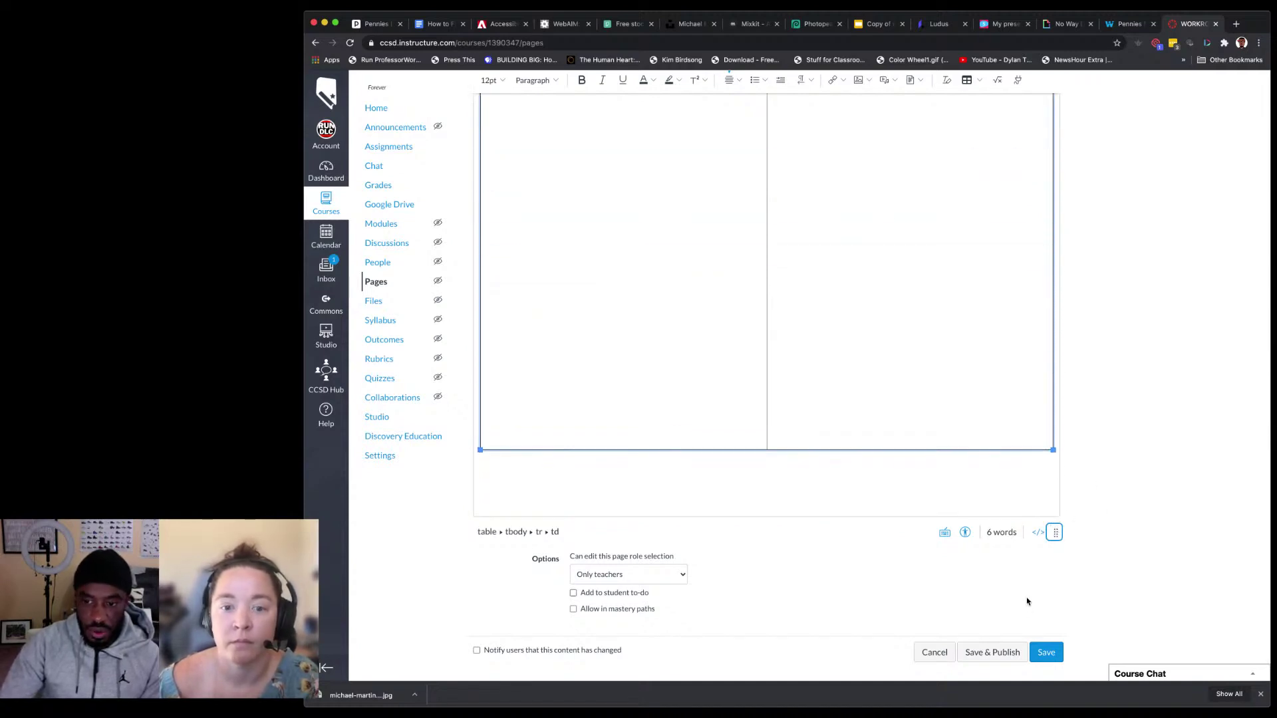
Step: In the page's HTML source, replace the "*Embed the Google Slide show here" placeholder with the copied embed code and return to the visual editor
left_click(1038, 532)
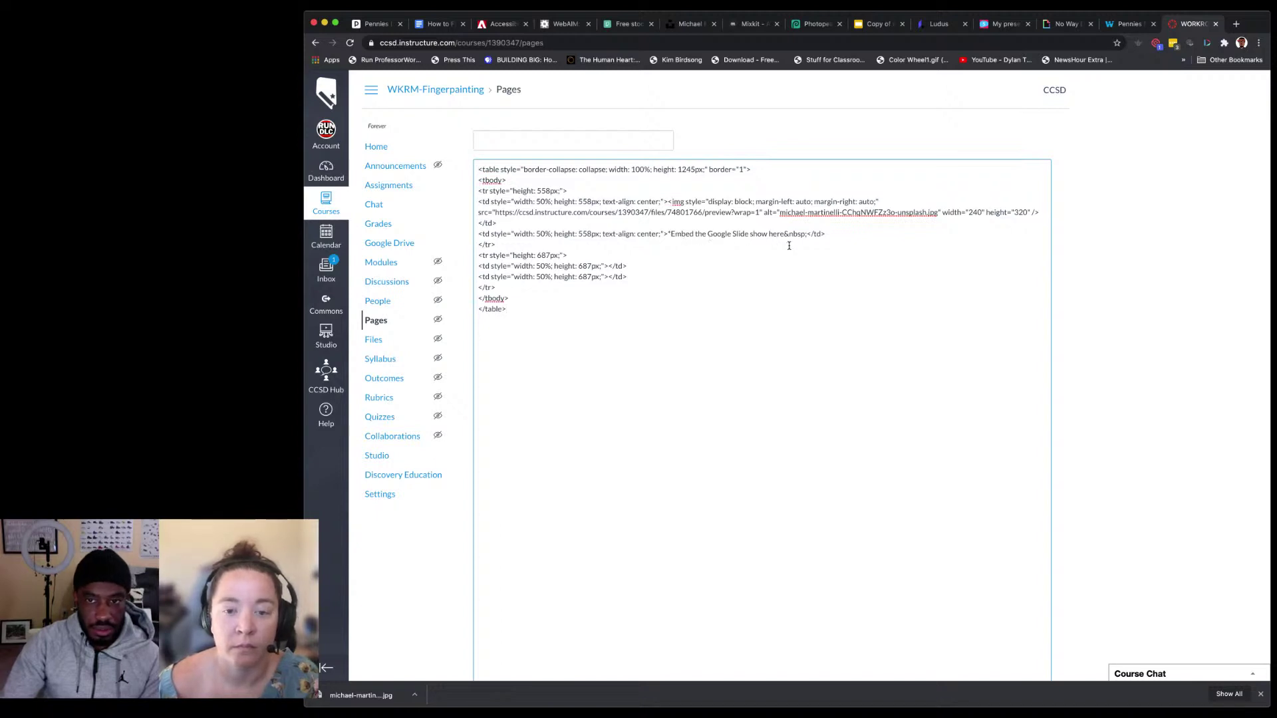
left_click_drag(807, 235, 667, 235)
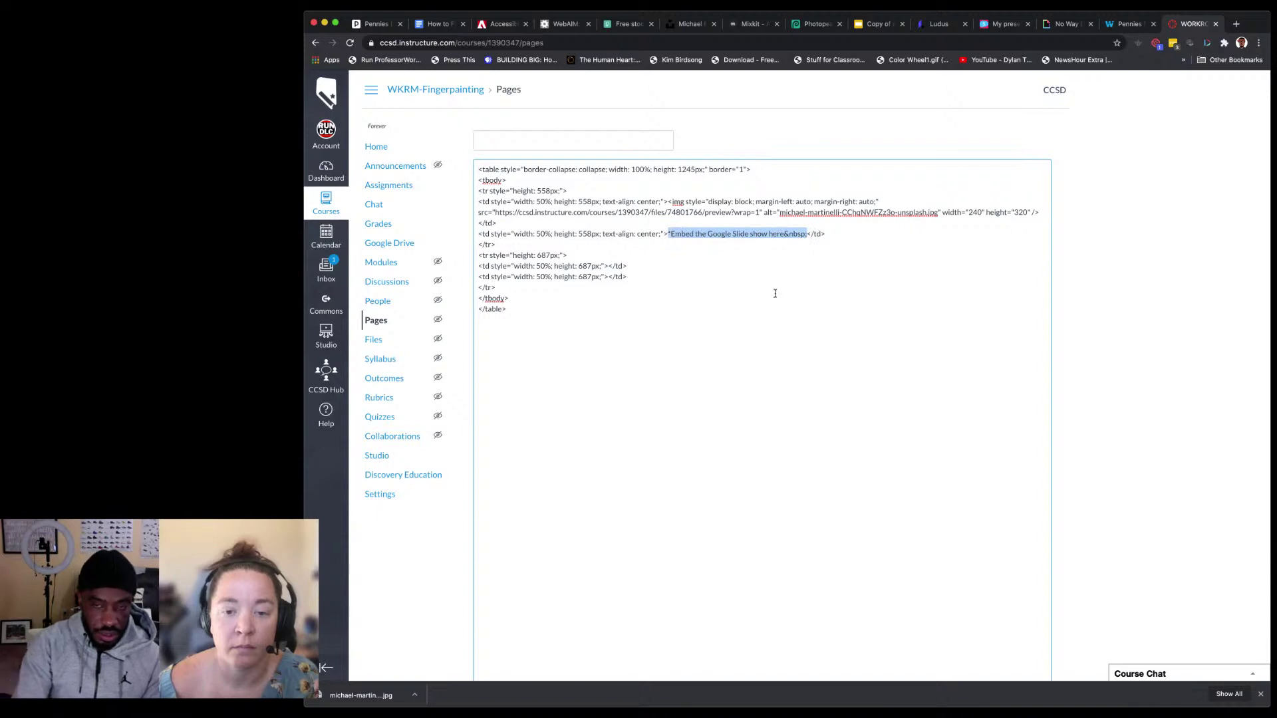
key("super+v")
scroll(938, 309, "down", 10)
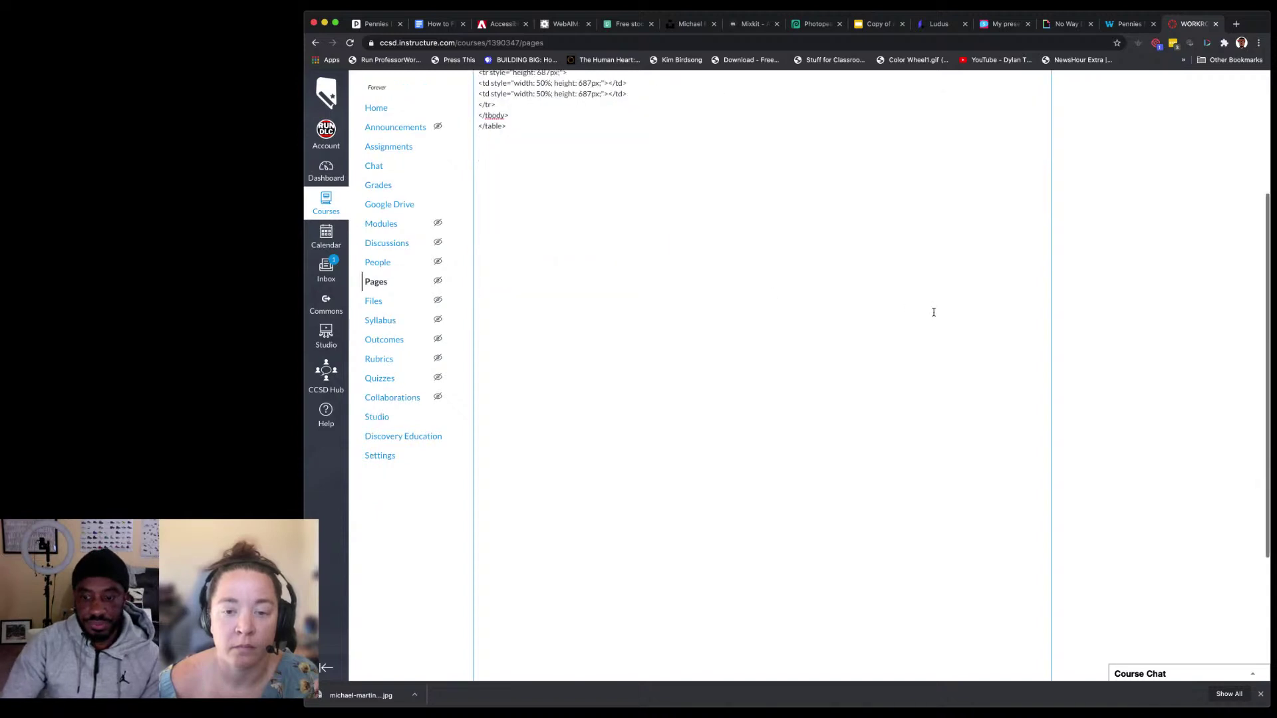
left_click(1036, 533)
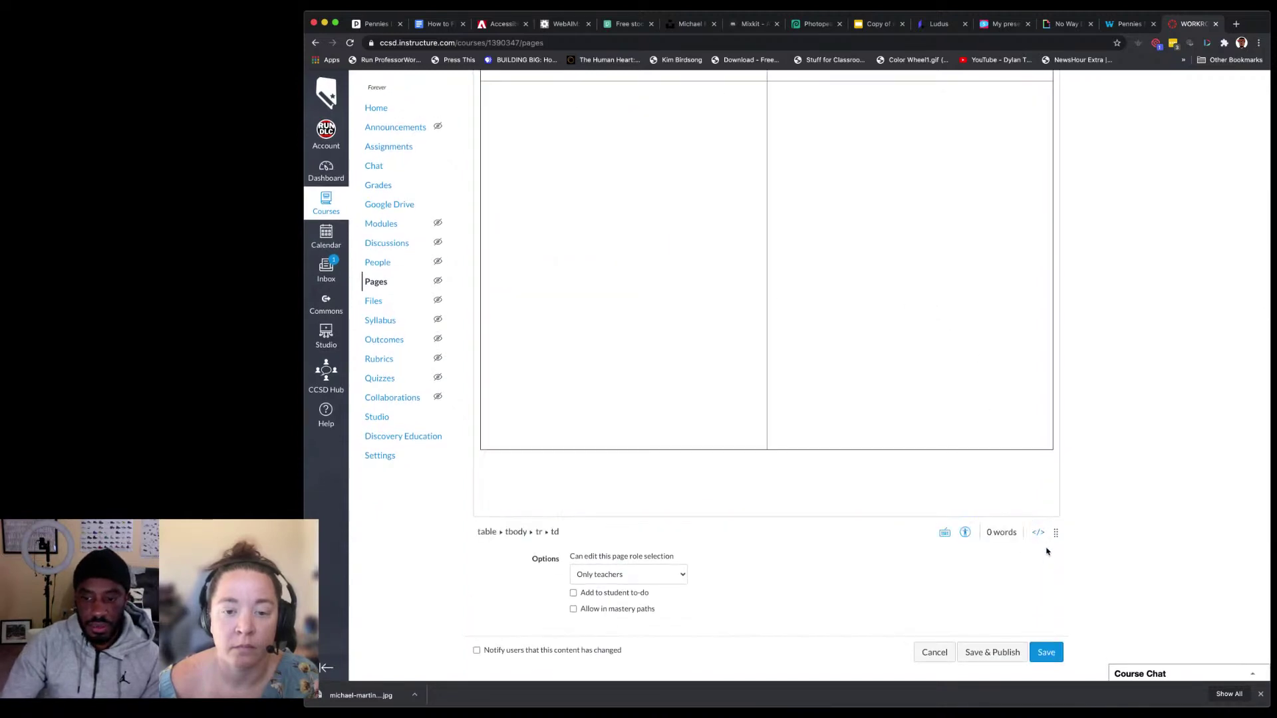
scroll(1006, 559, "up", 5)
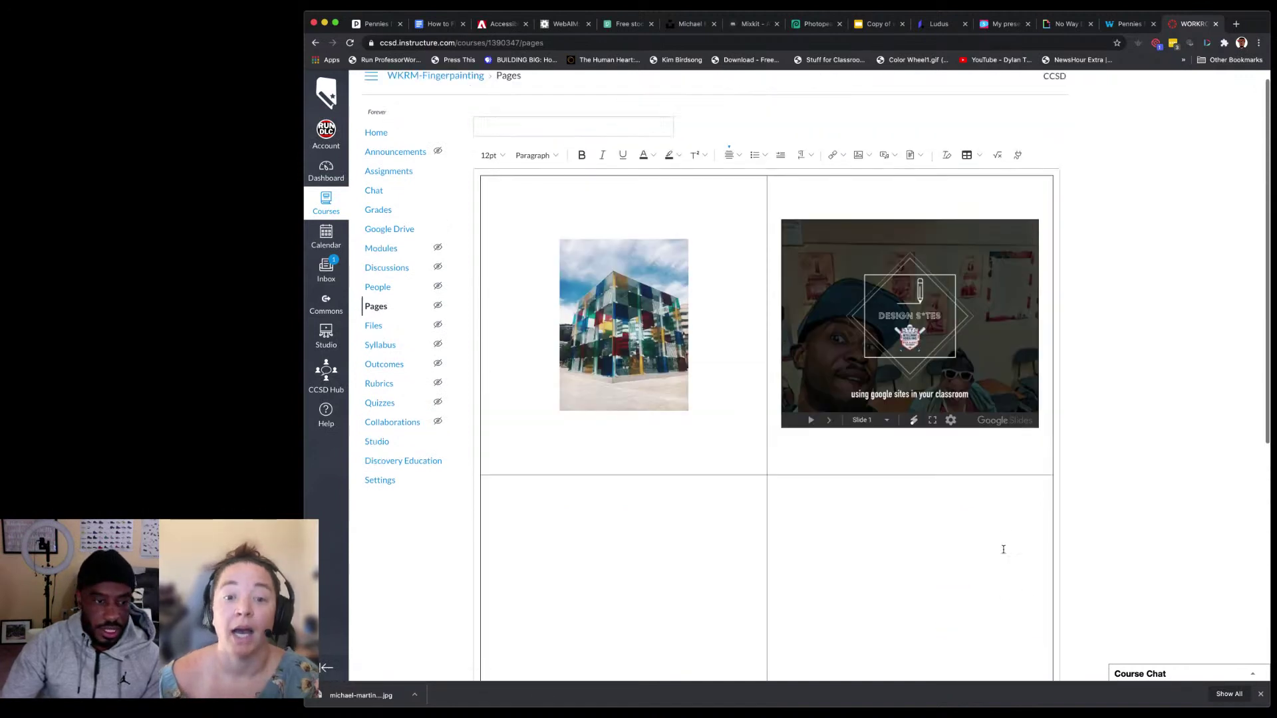
scroll(986, 527, "up", 1)
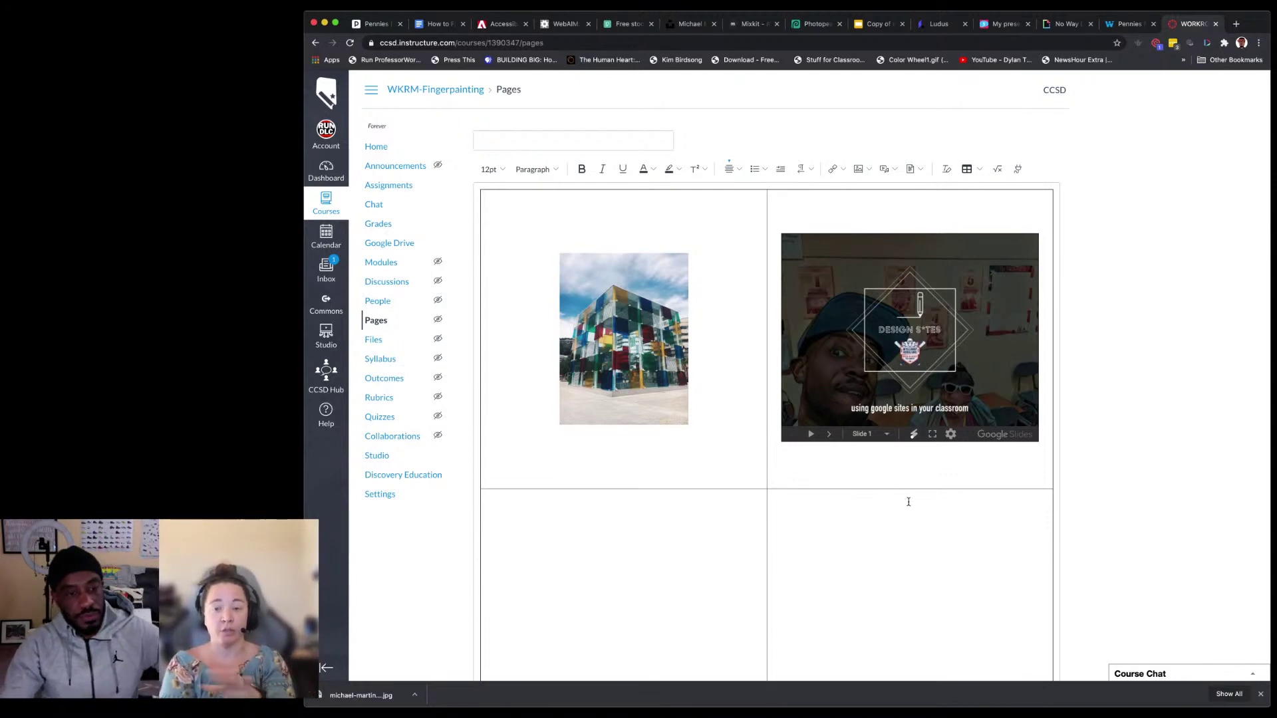
scroll(908, 499, "down", 2)
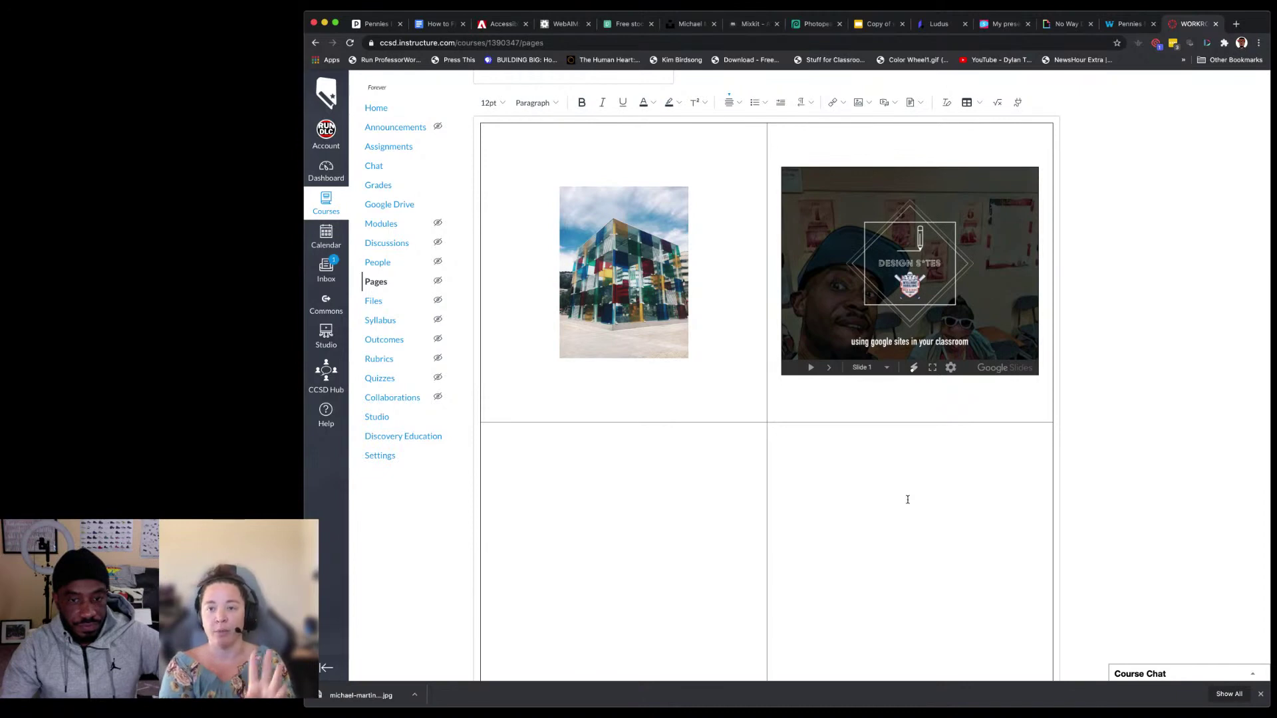
scroll(908, 500, "down", 1)
scroll(908, 499, "up", 1)
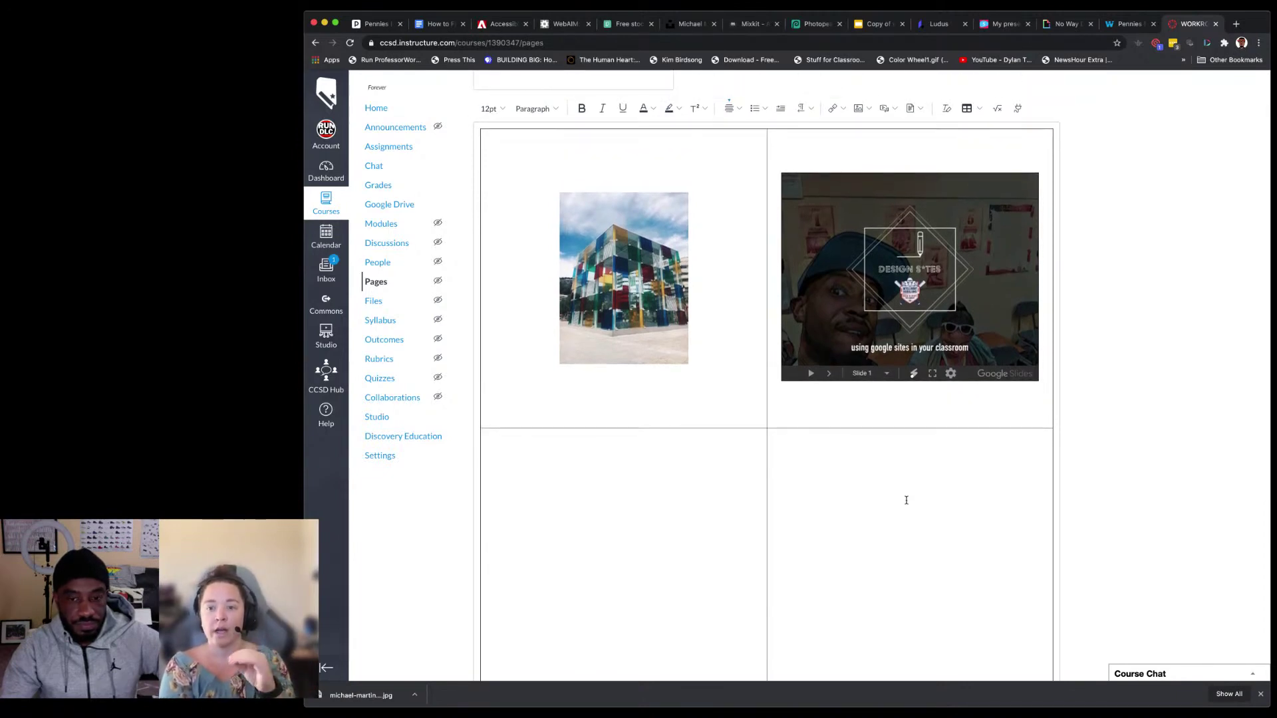
left_click(679, 526)
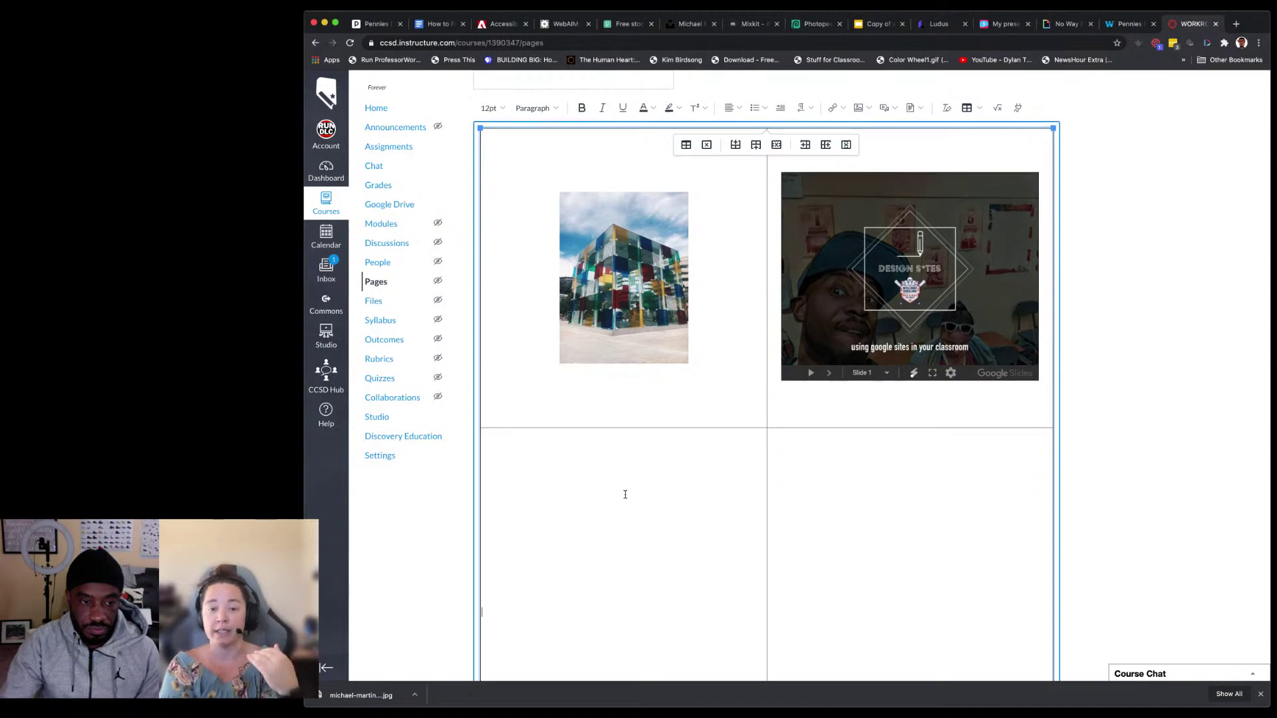
scroll(625, 494, "down", 2)
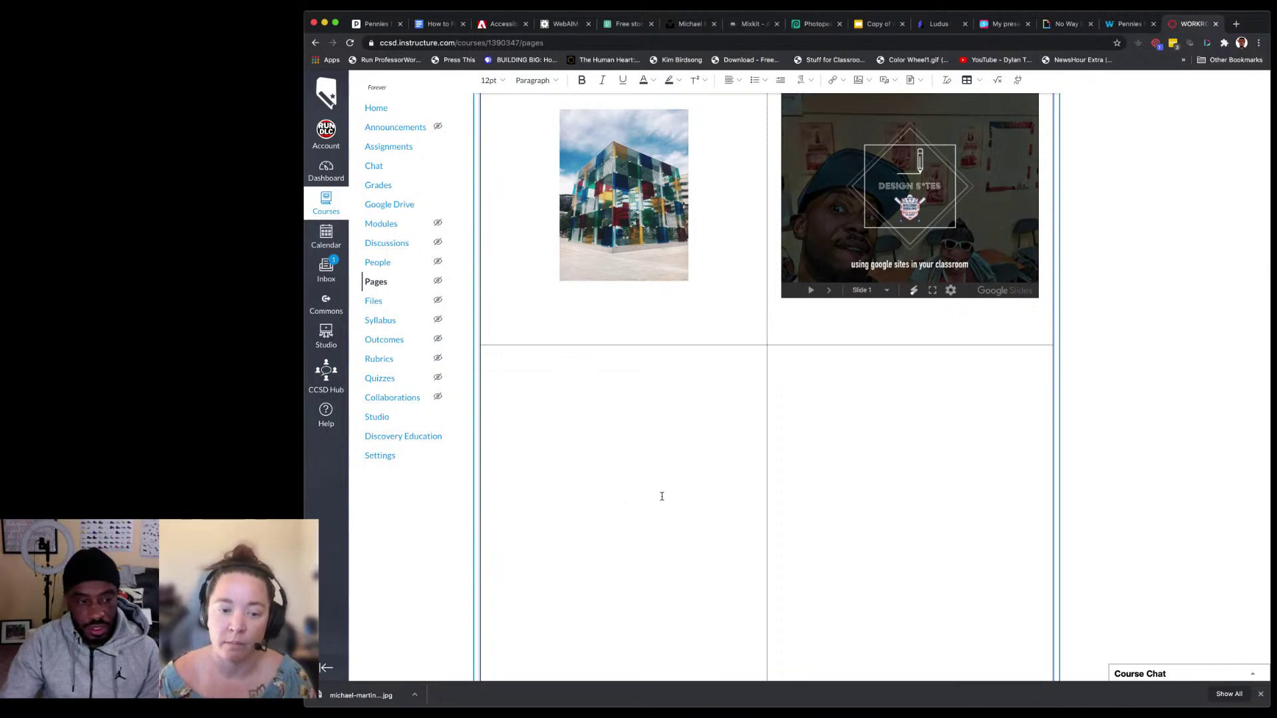
scroll(662, 497, "up", 3)
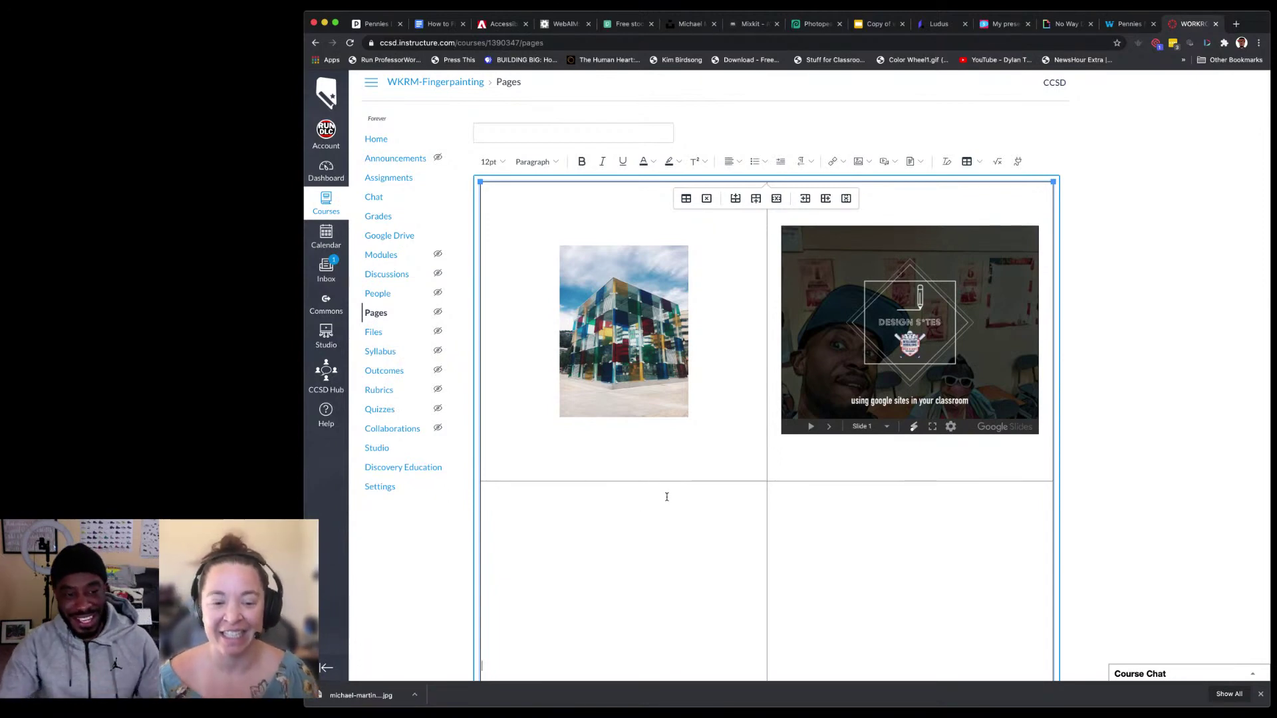
scroll(635, 505, "down", 4)
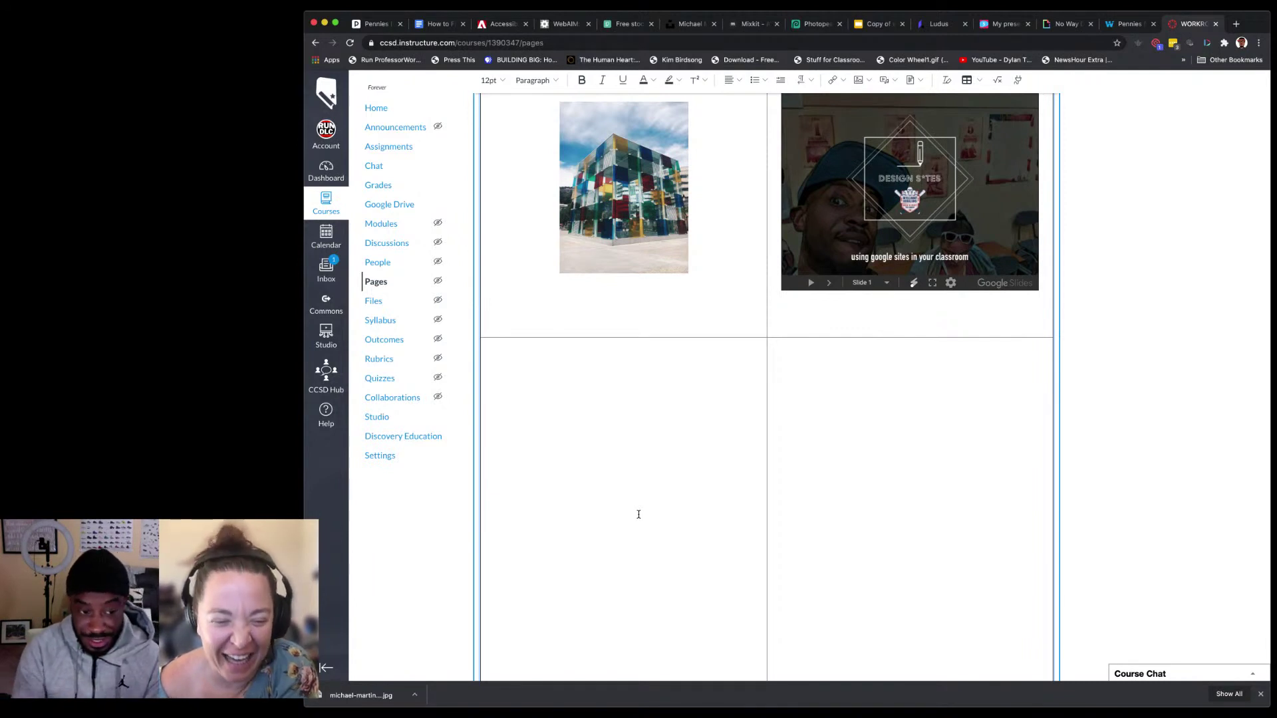
Step: Open the media recorder for the table's lower-left cell and set its webcam source to No Video
left_click(638, 514)
scroll(642, 505, "down", 2)
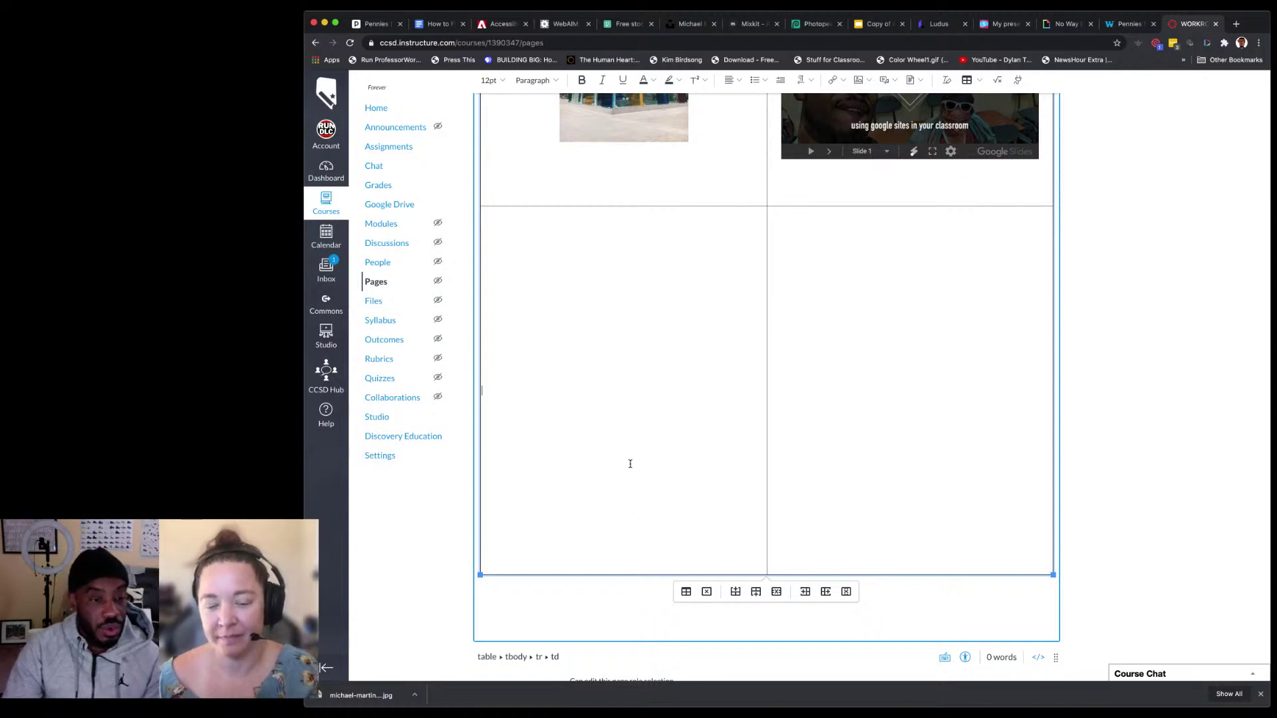
scroll(630, 463, "up", 4)
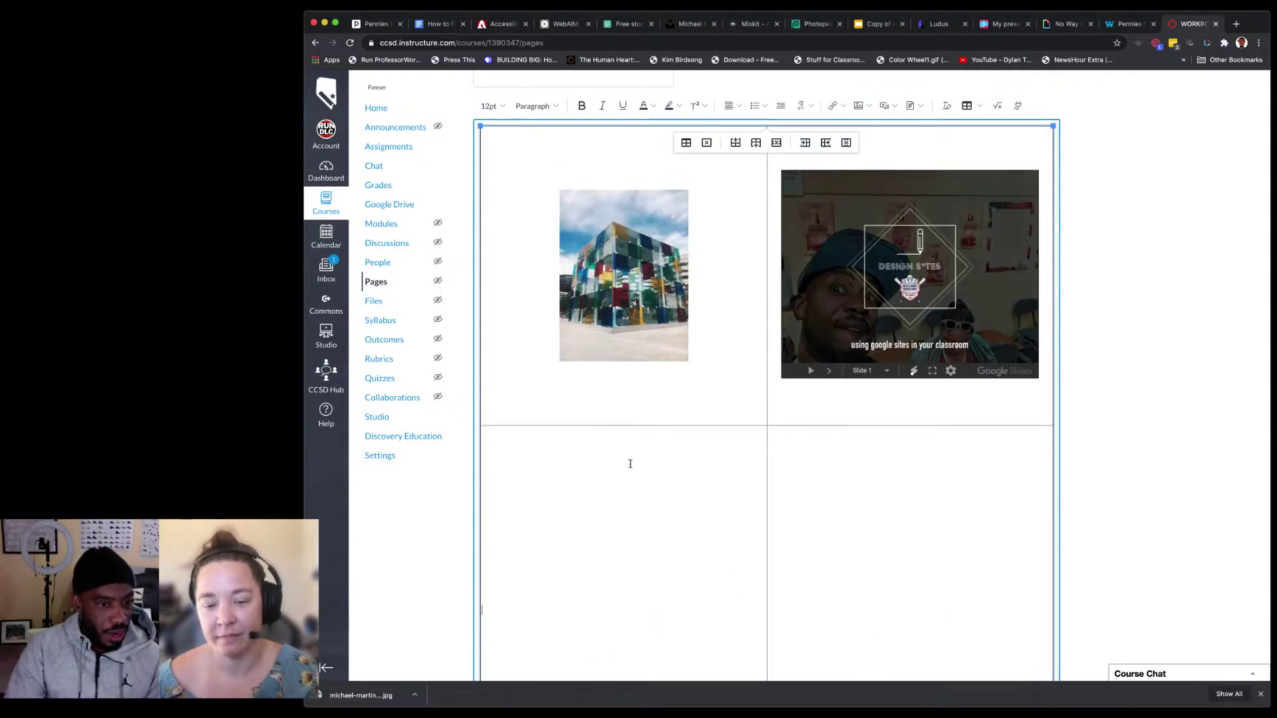
scroll(630, 464, "down", 1)
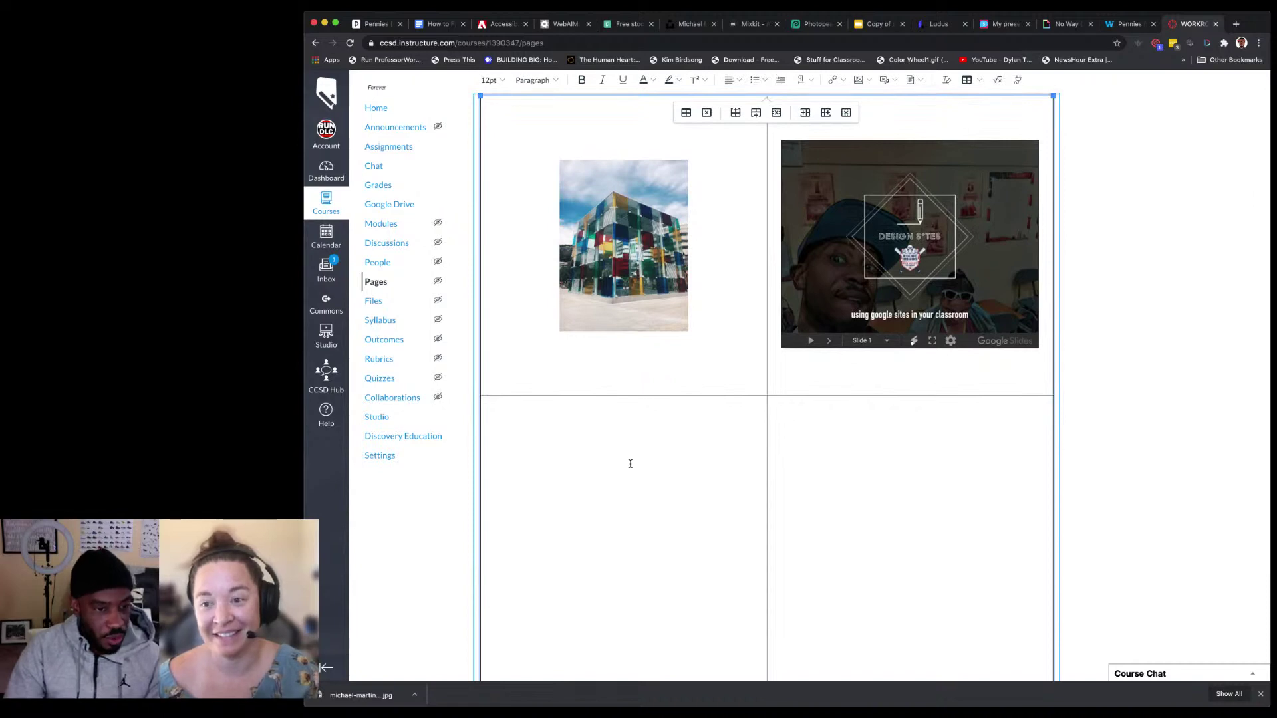
scroll(630, 464, "up", 1)
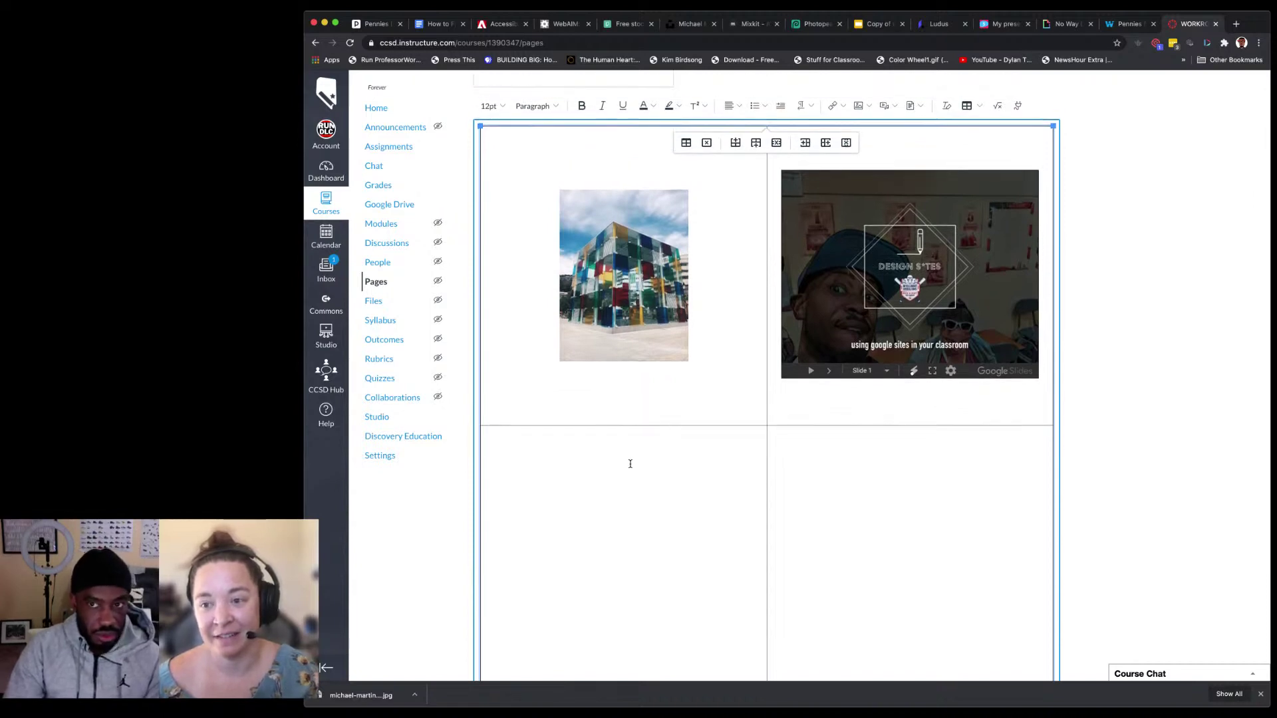
left_click(888, 109)
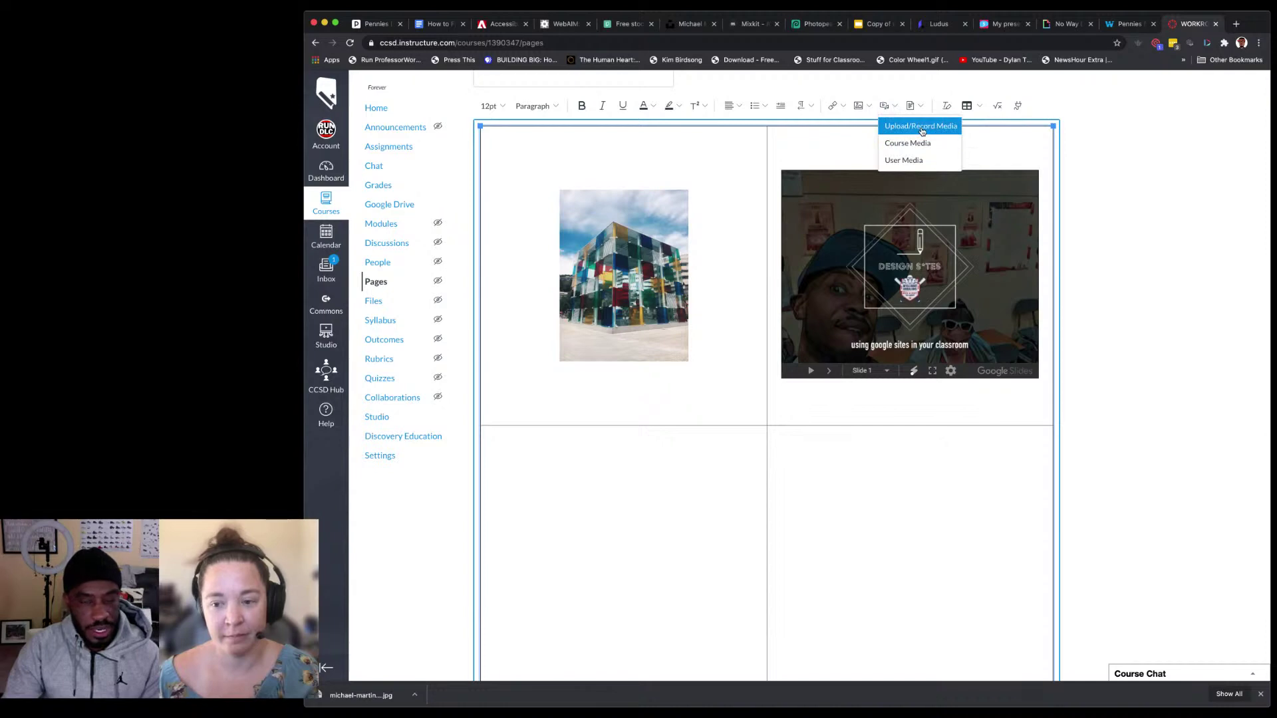
left_click(923, 130)
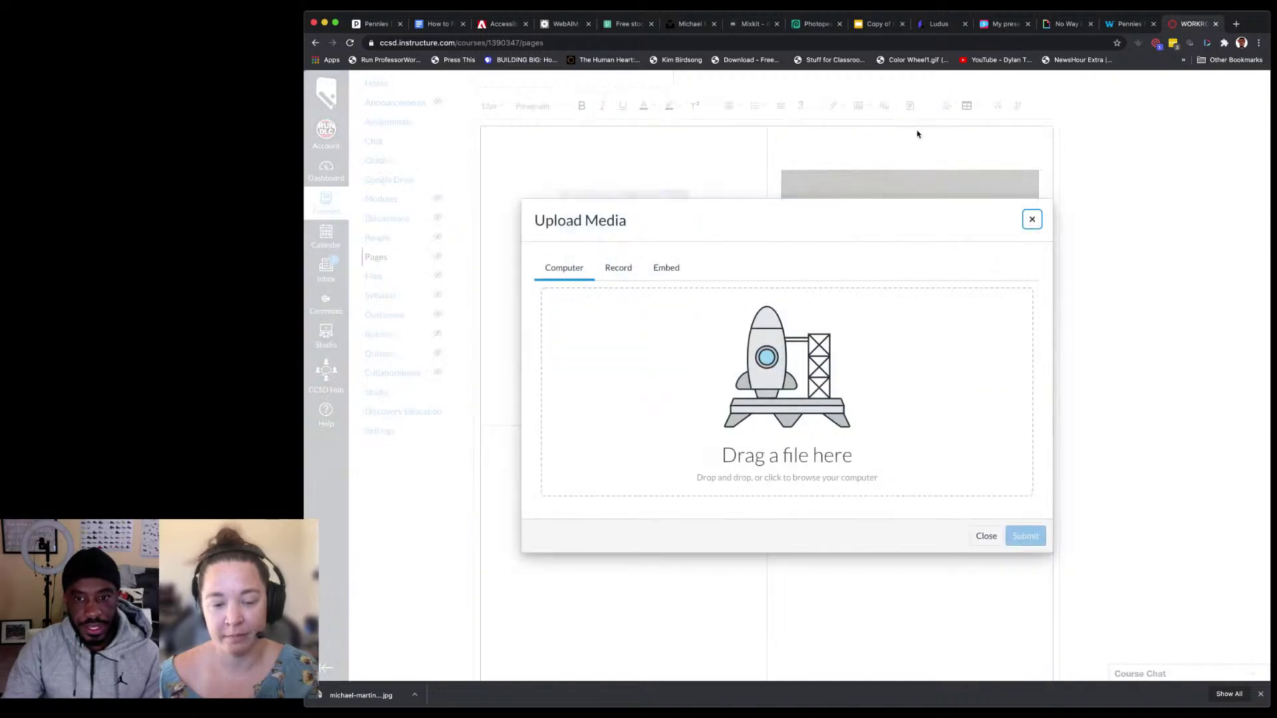
left_click(619, 268)
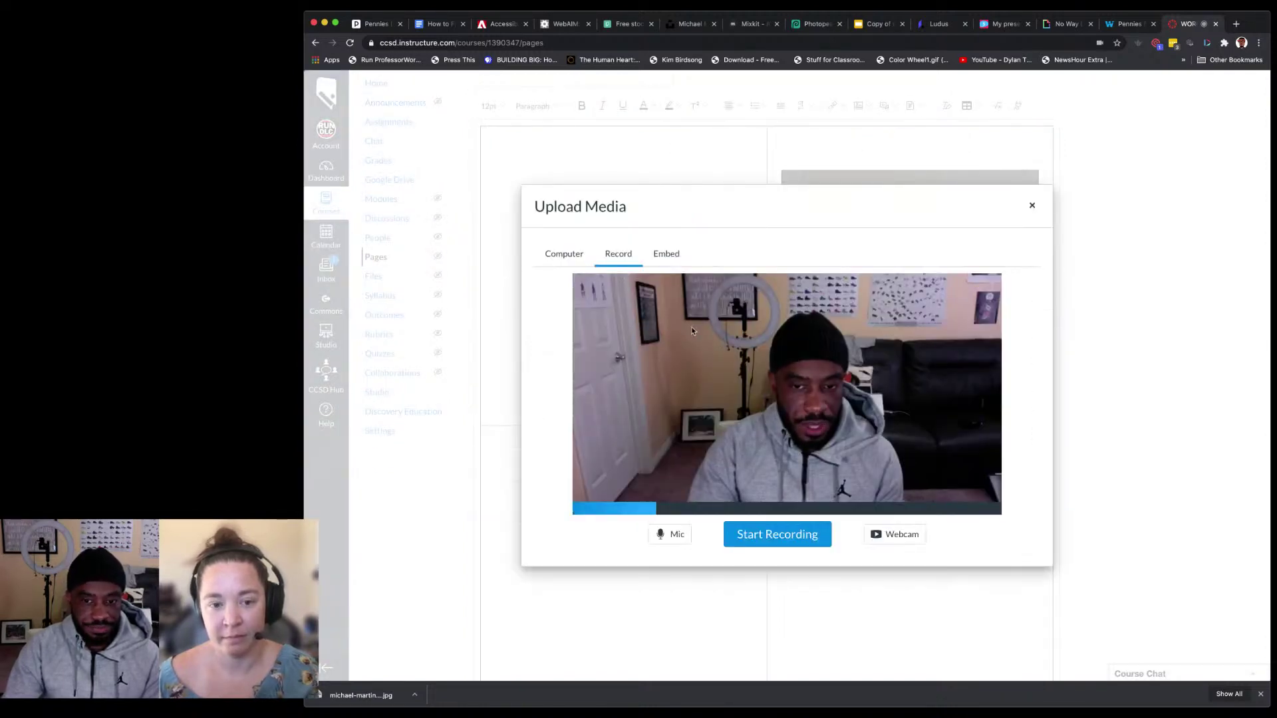
left_click(894, 539)
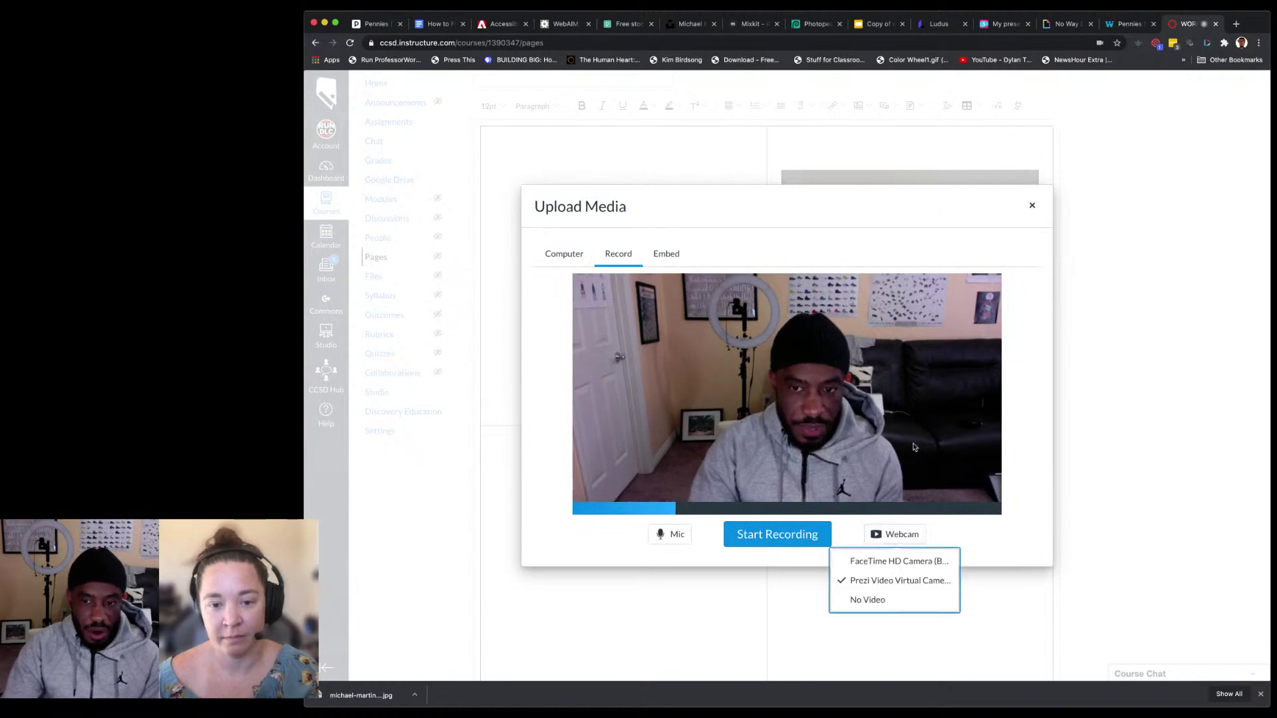
left_click(937, 595)
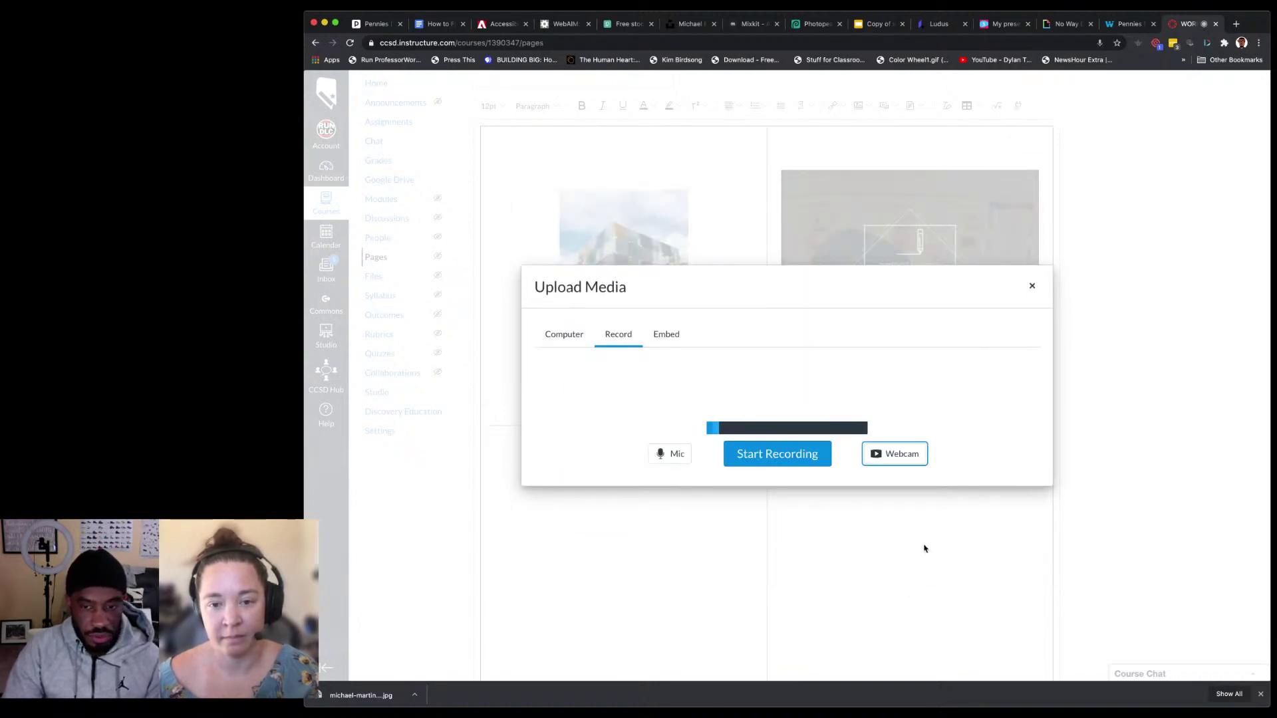
Step: Record an audio clip about 18 seconds long and save it into the table cell
left_click(797, 462)
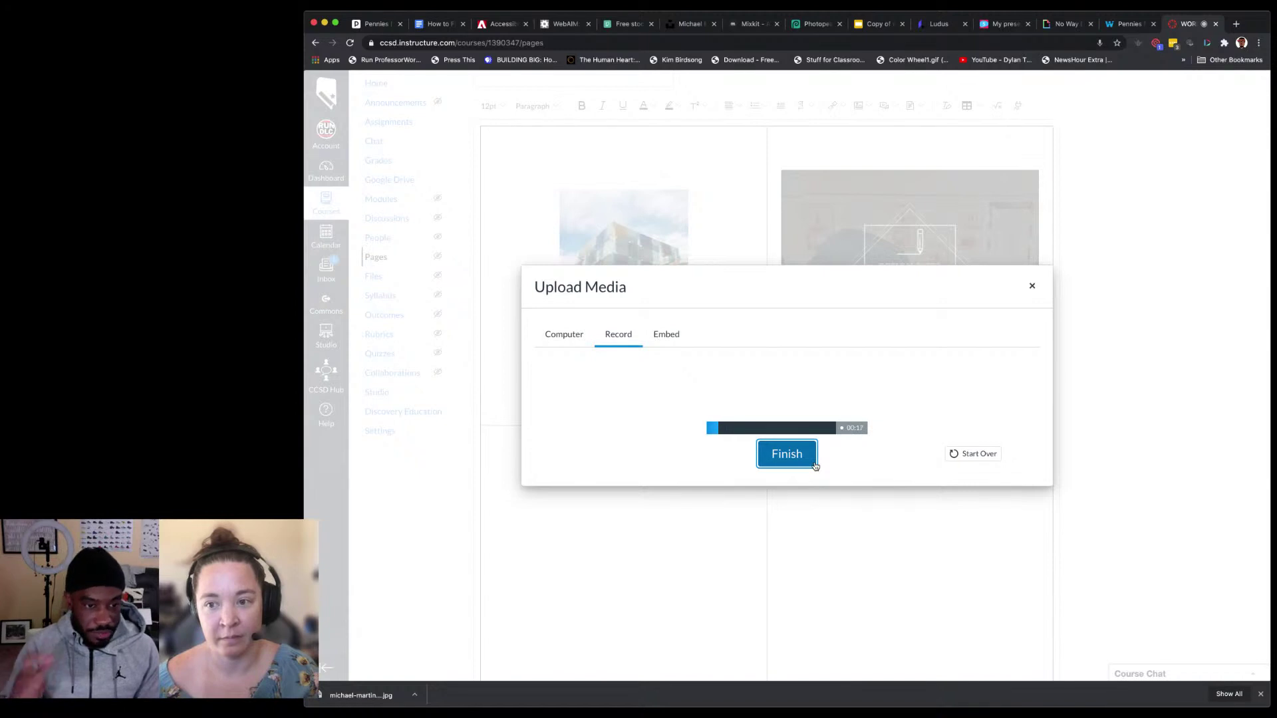
left_click(814, 464)
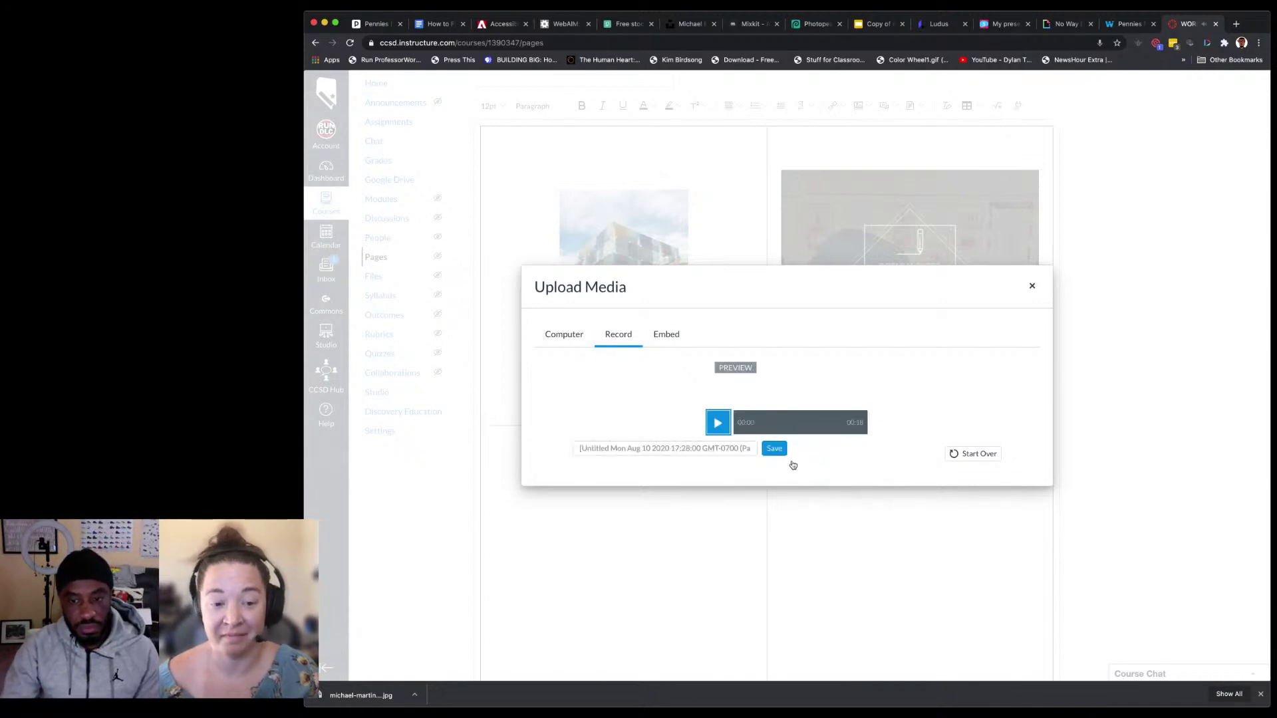
left_click(774, 449)
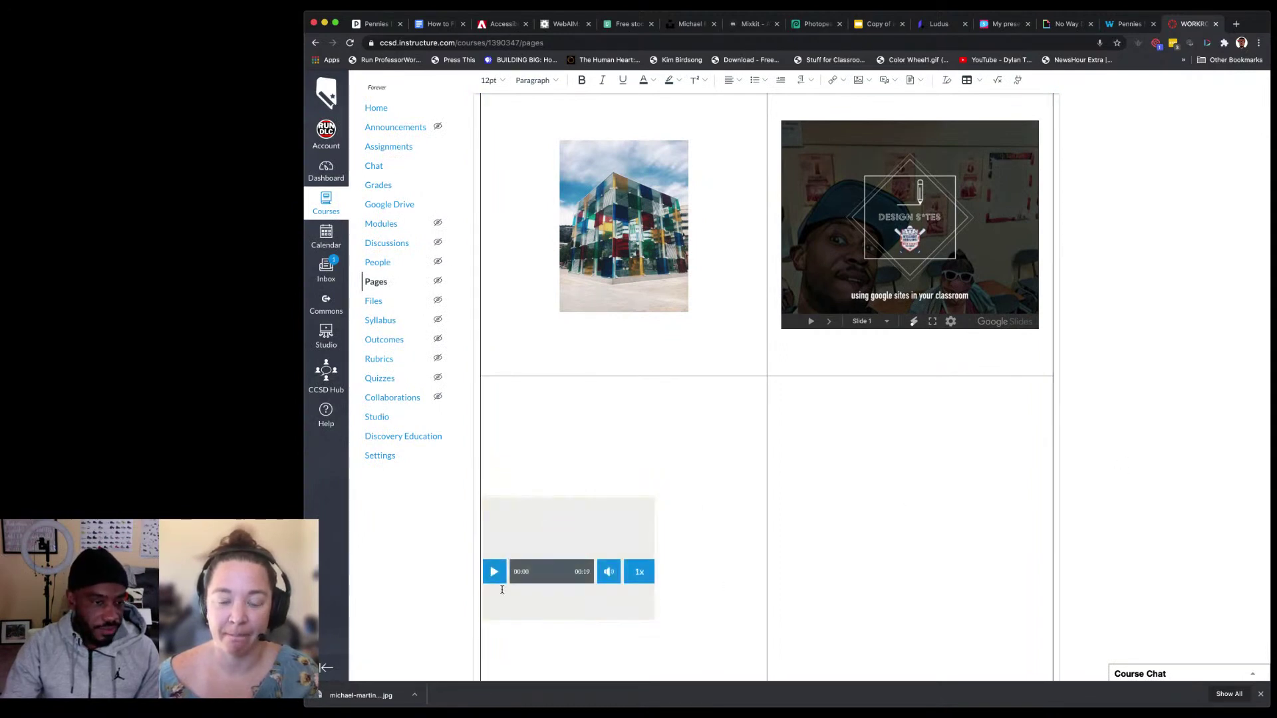
Step: Enter the label "Note 8/10/2020" directly above the audio player in the lower-left cell
left_click(523, 458)
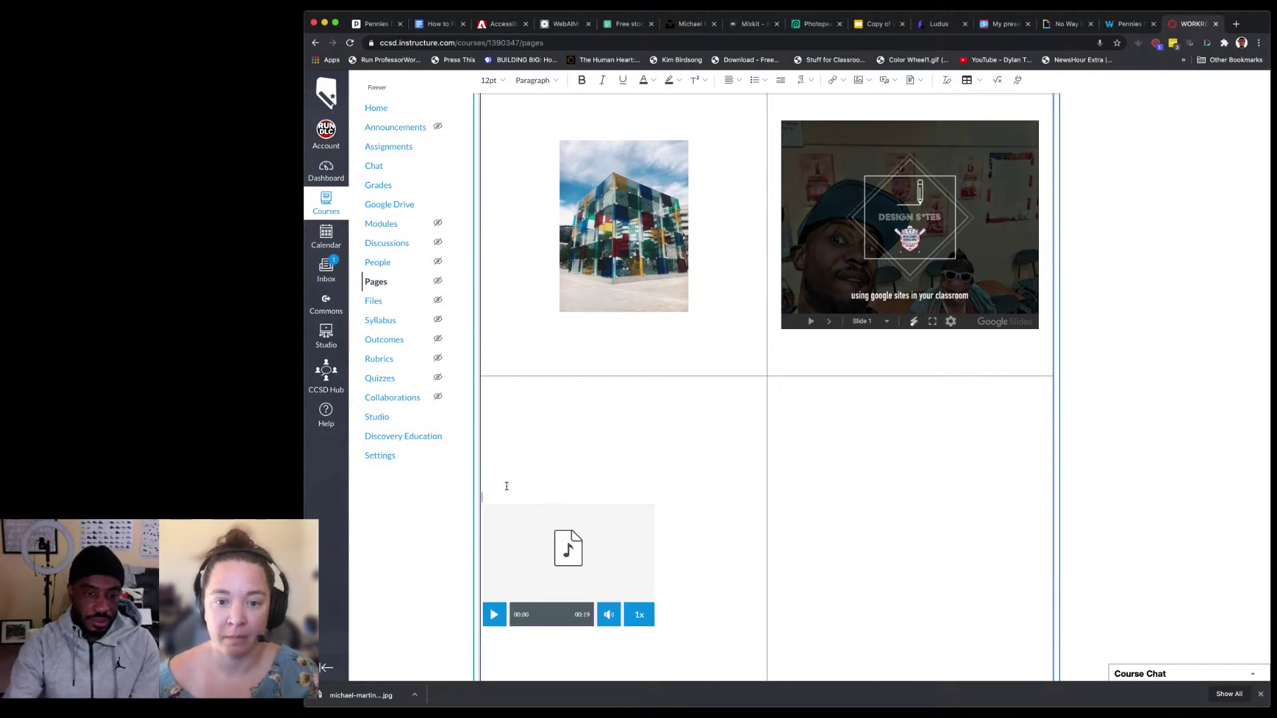
type("Note")
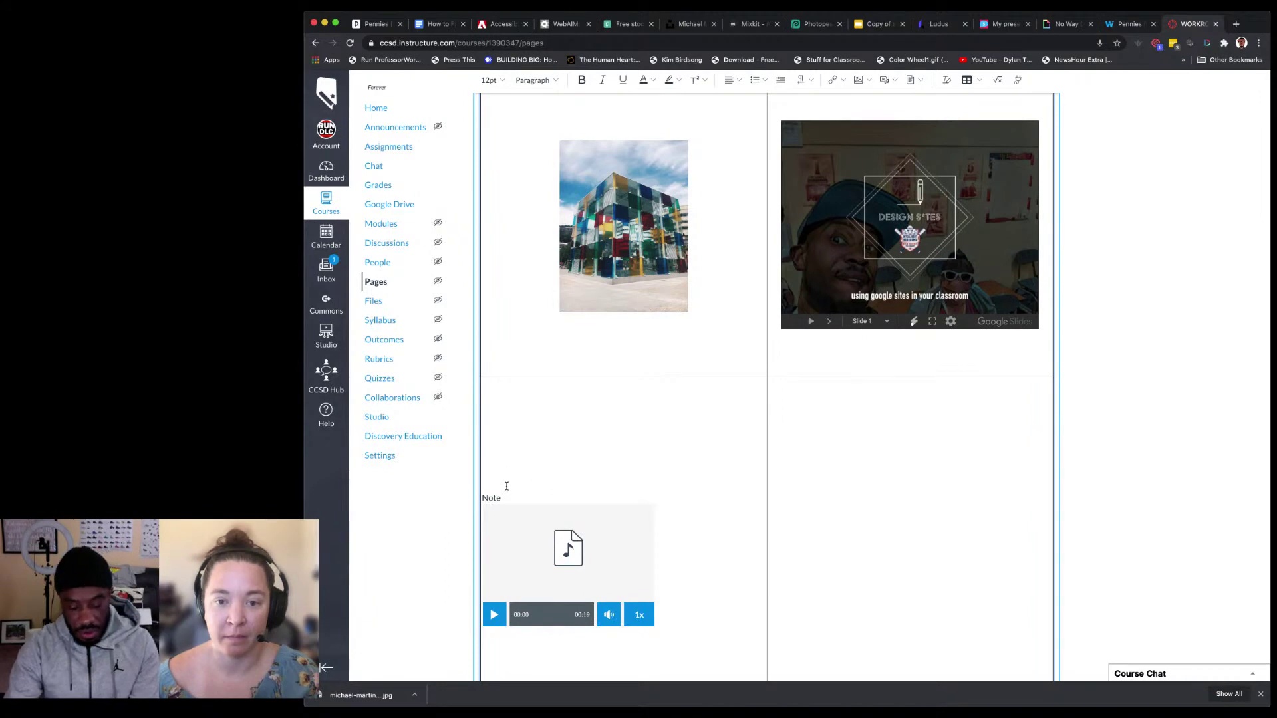
type(" 8/10")
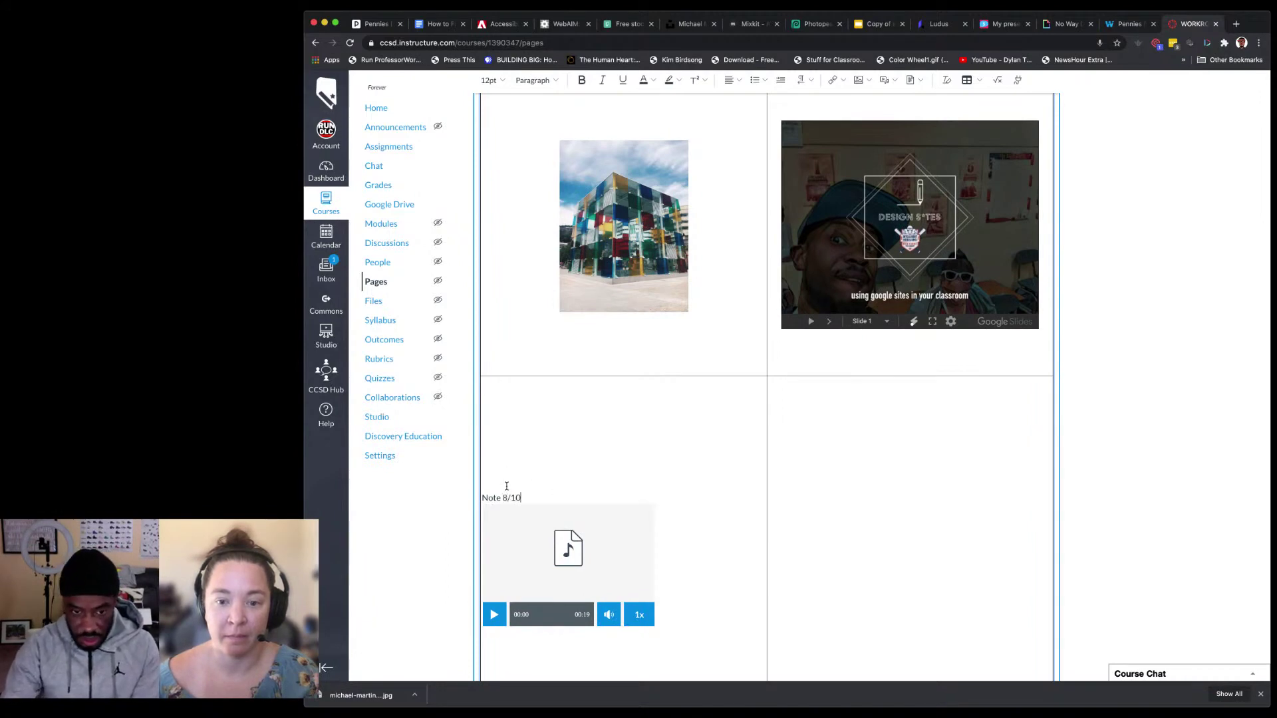
type("/2020")
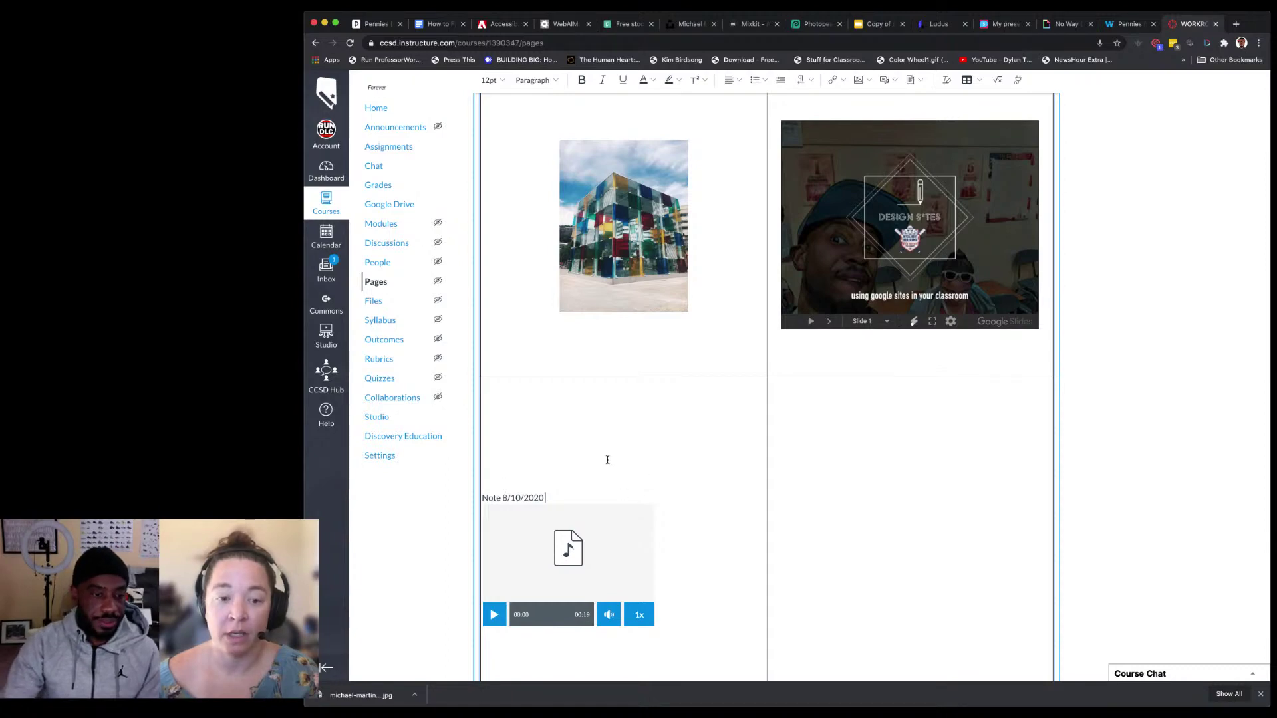
Step: Center the audio player horizontally within the table's lower-left cell
scroll(607, 459, "down", 2)
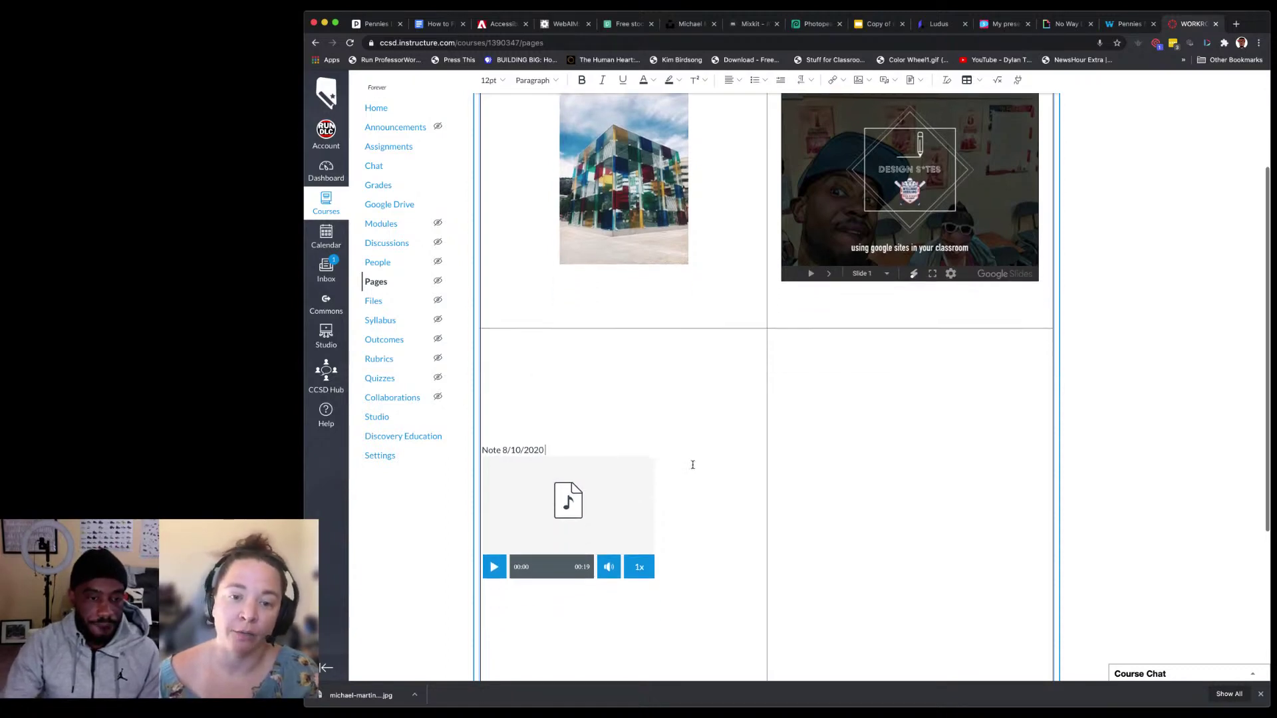
scroll(692, 465, "down", 3)
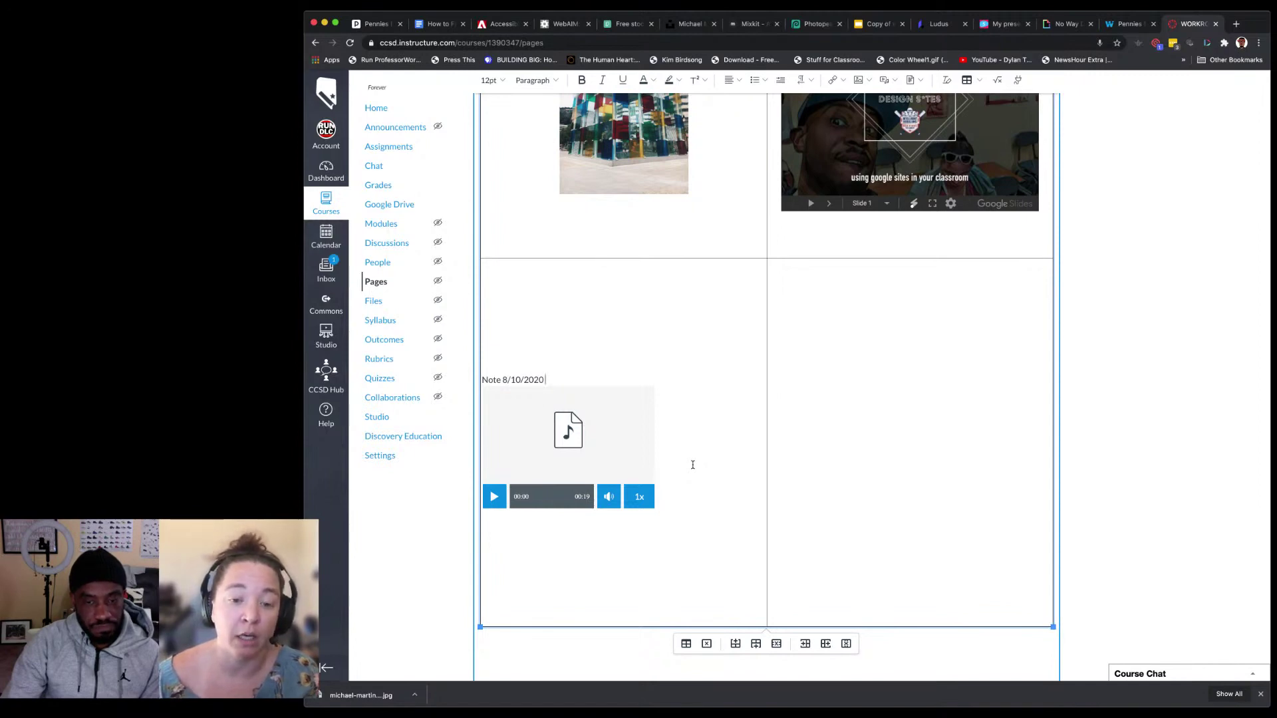
left_click(673, 475)
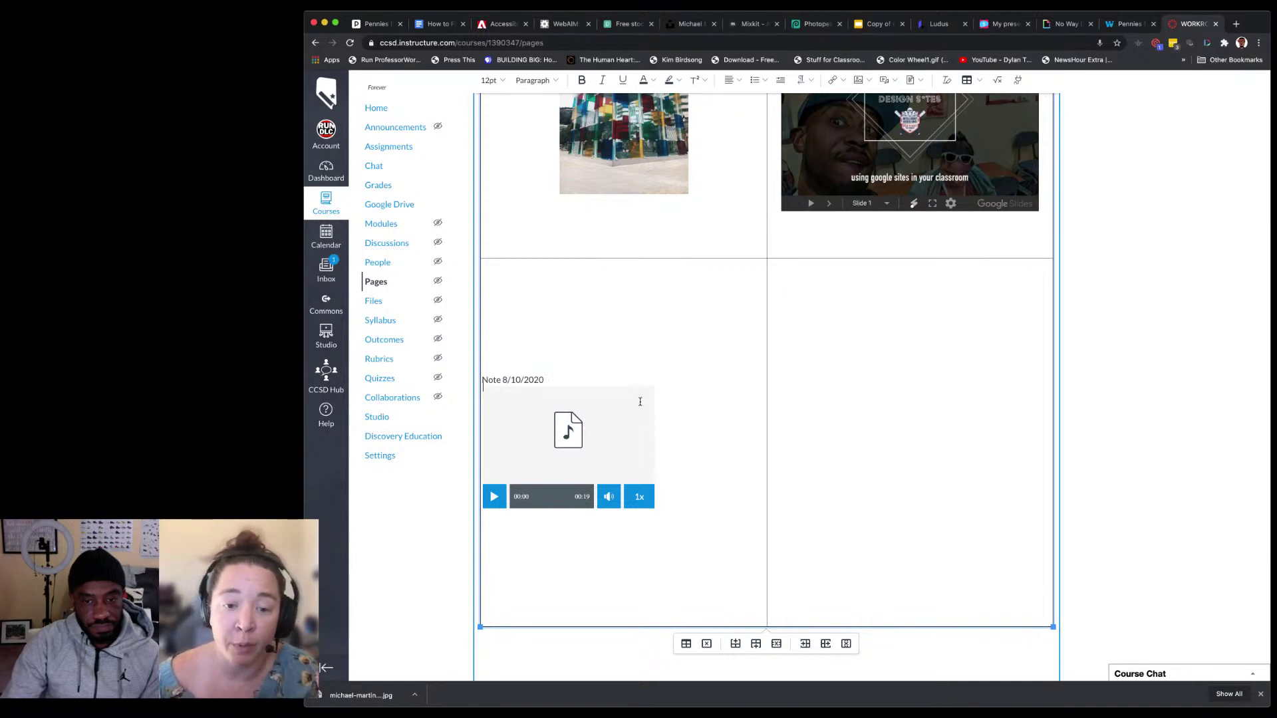
left_click(645, 426)
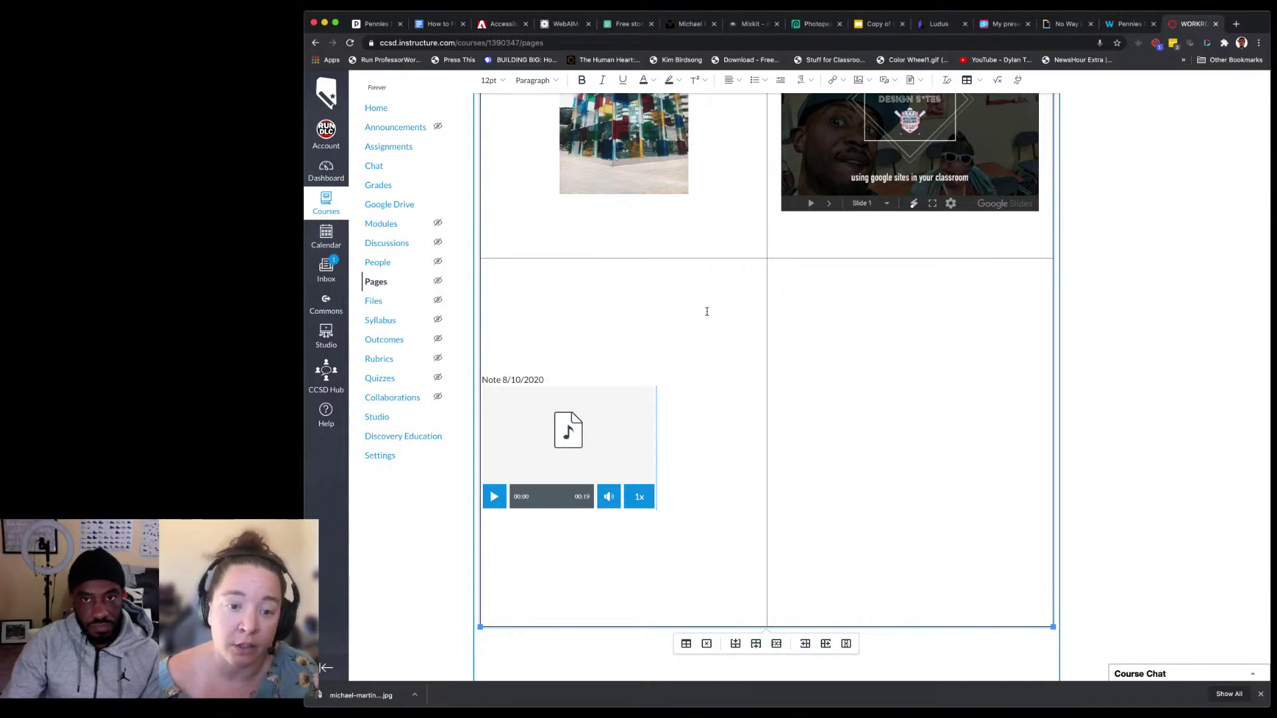
left_click(736, 80)
left_click(767, 105)
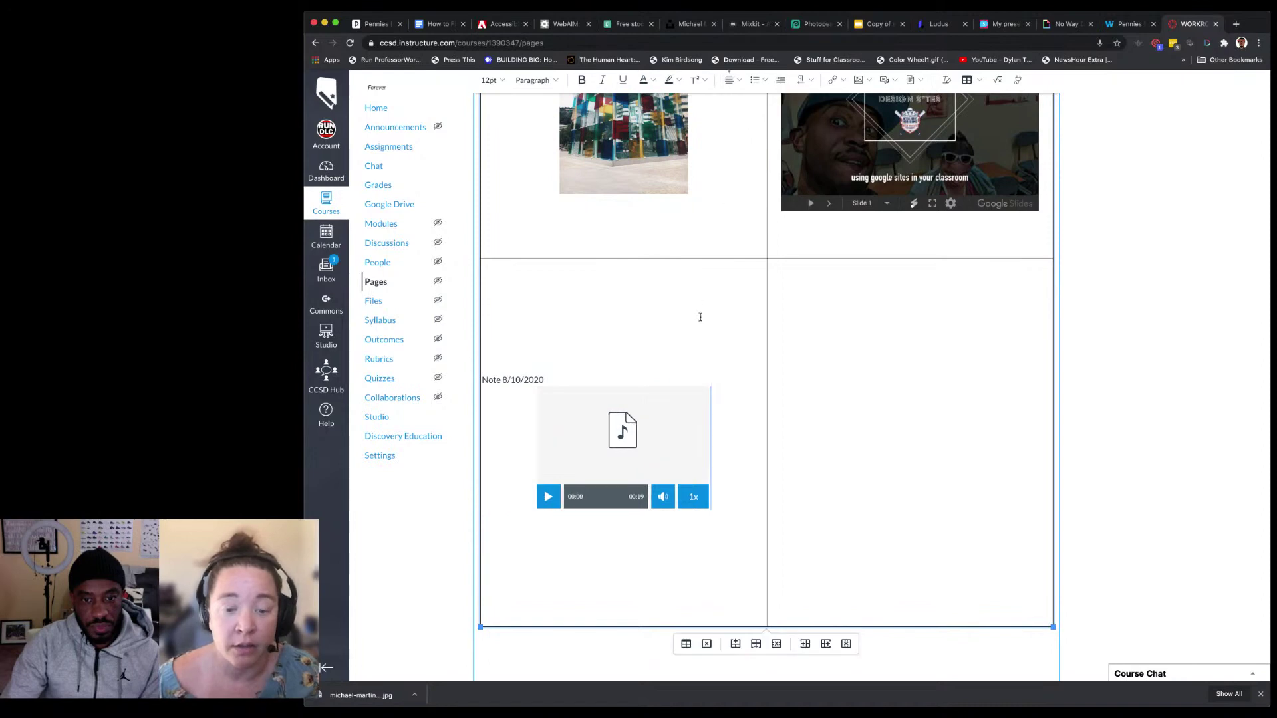
Step: Center the "Note 8/10/2020" label above the audio player
left_click_drag(558, 377, 480, 380)
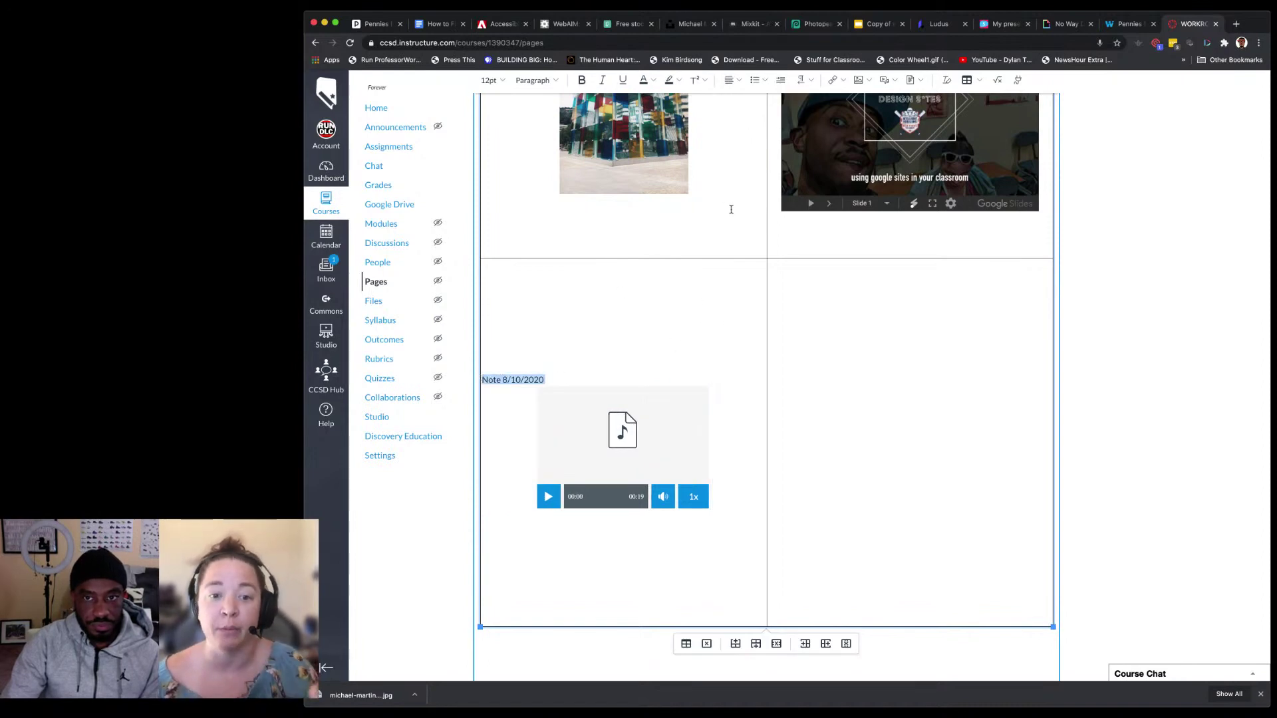
left_click(732, 80)
left_click(765, 105)
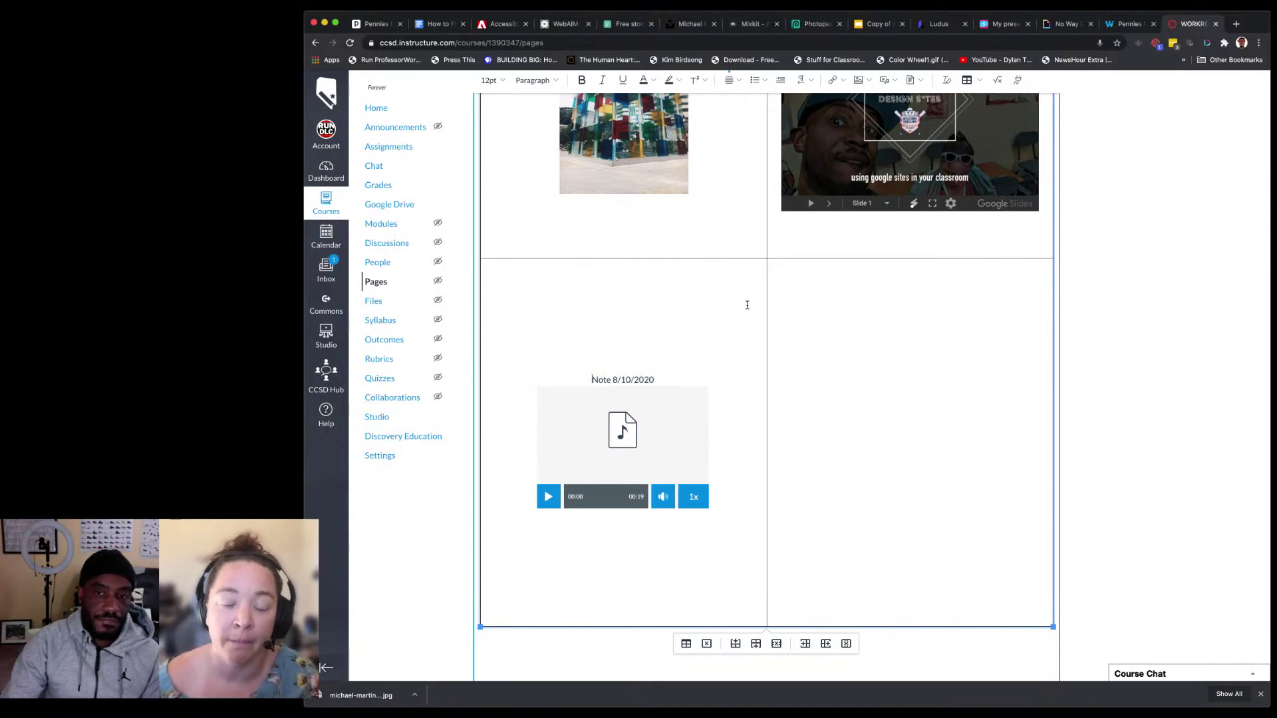
Step: In the table's properties, turn on the caption, set the border style to Hidden, and save
scroll(747, 305, "up", 4)
scroll(747, 305, "down", 3)
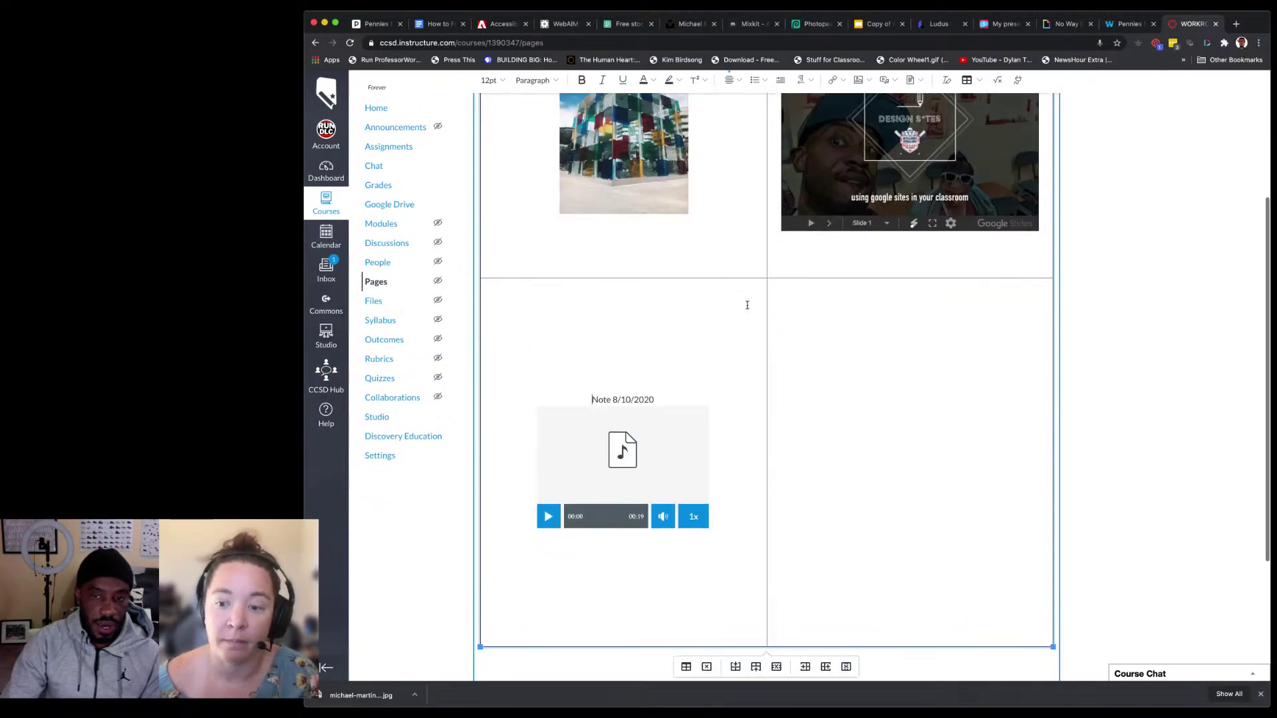
scroll(747, 305, "up", 3)
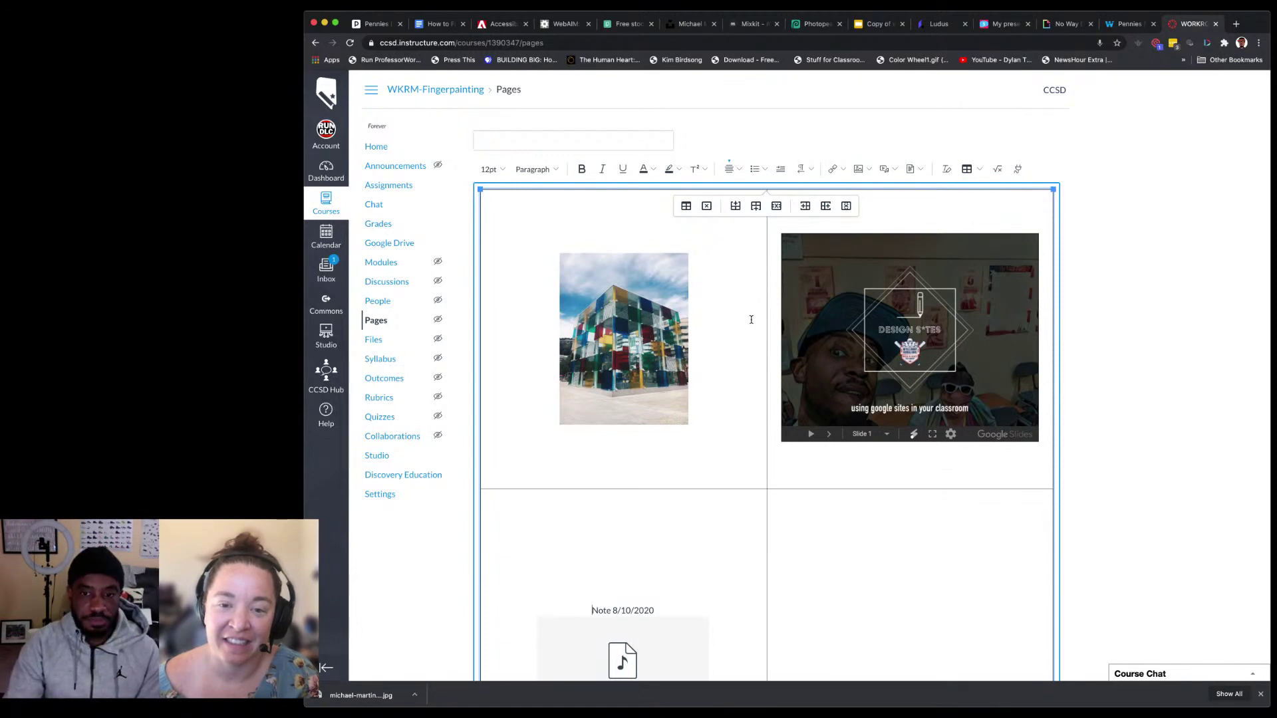
scroll(750, 321, "down", 1)
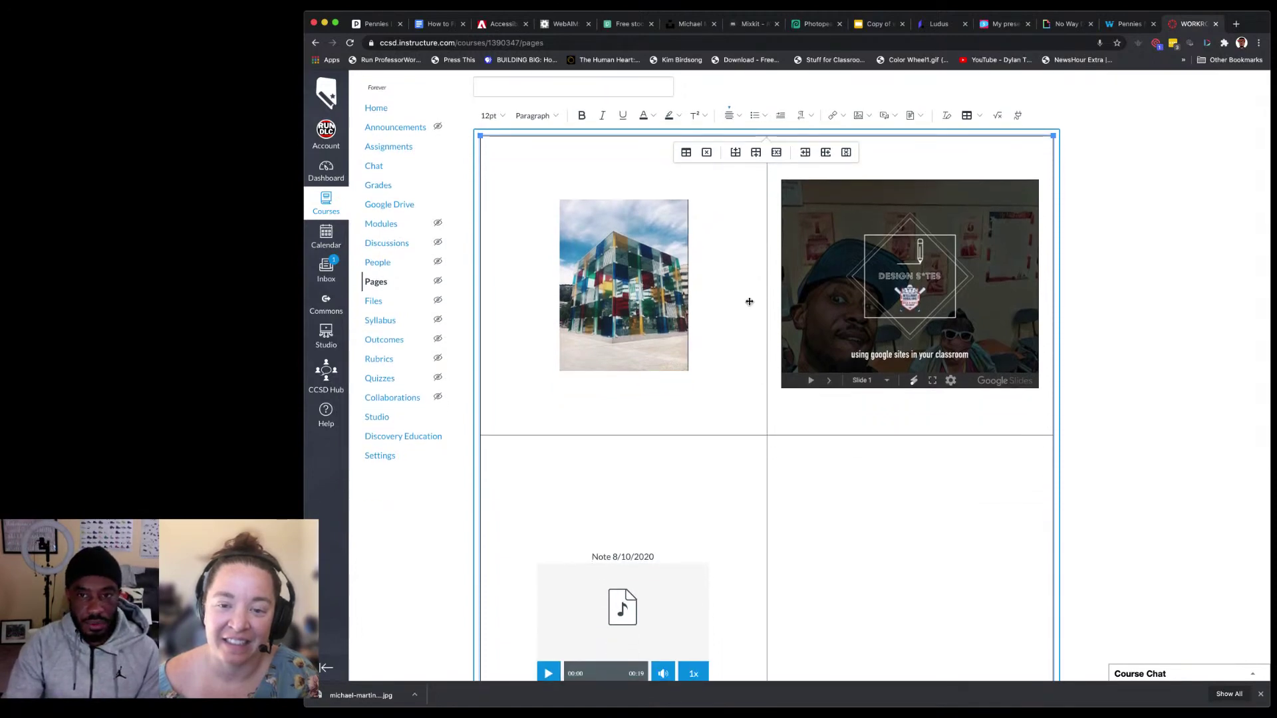
left_click(686, 153)
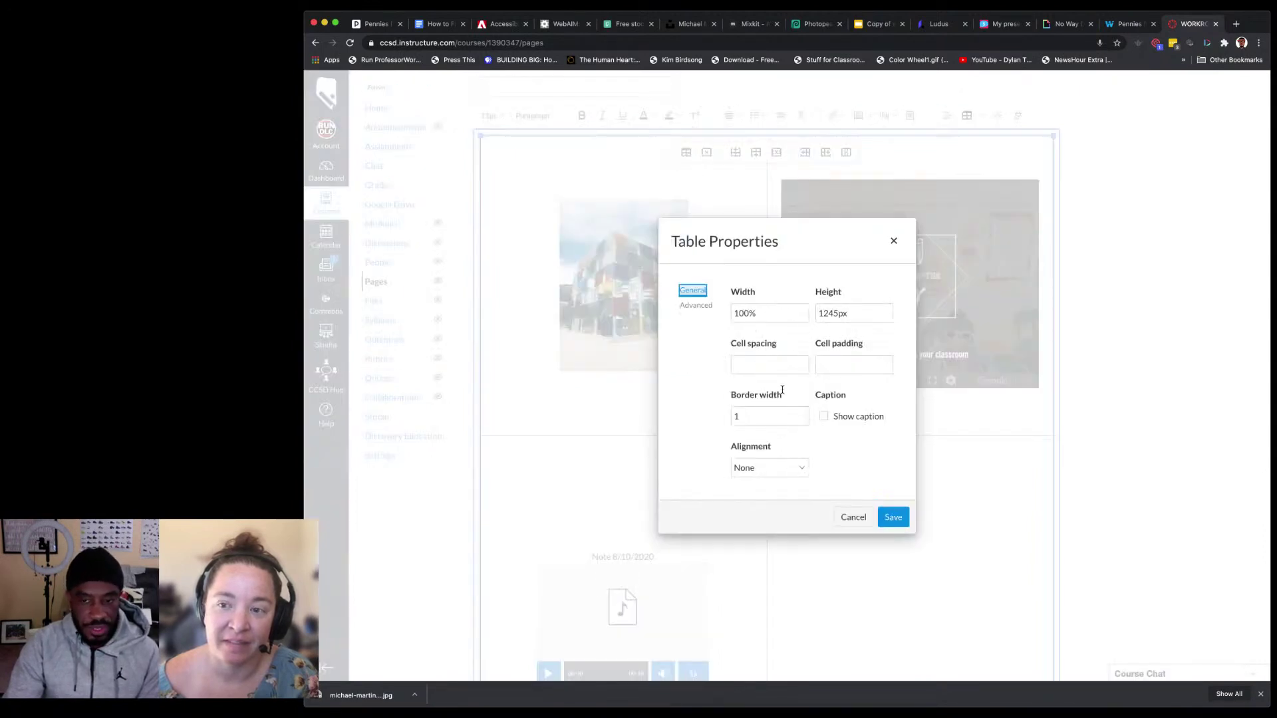
left_click(826, 418)
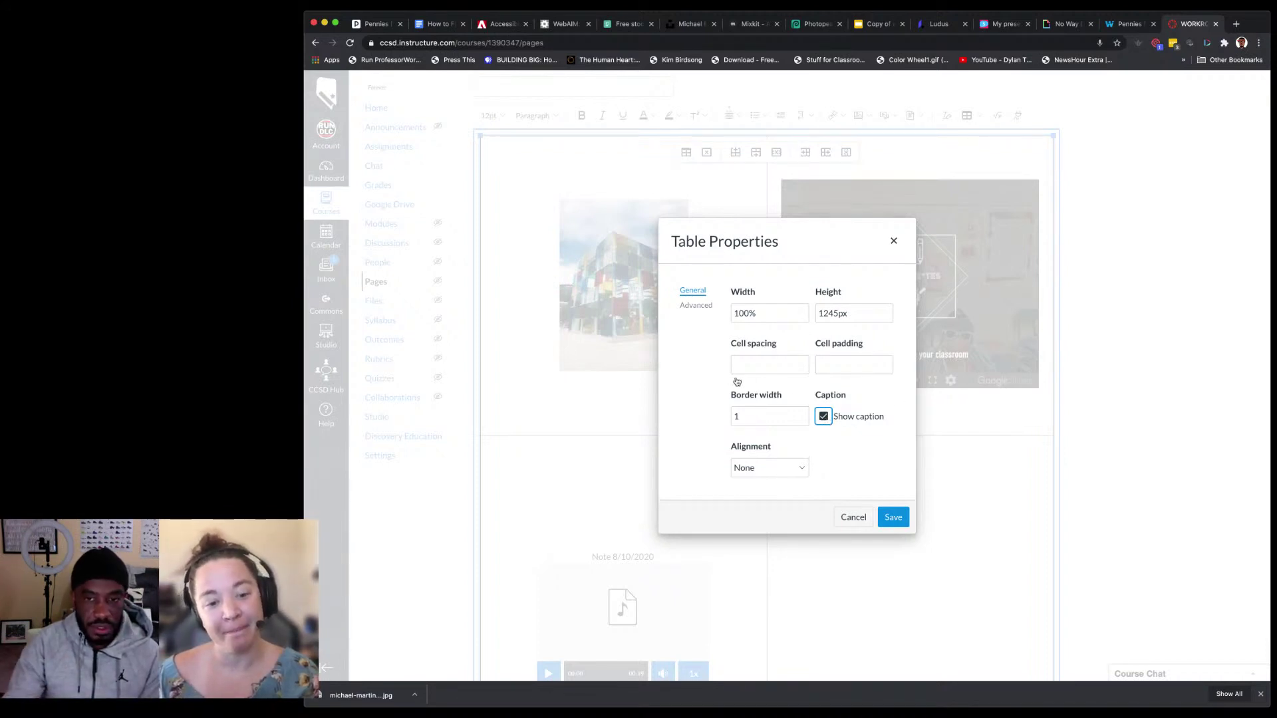
left_click(698, 307)
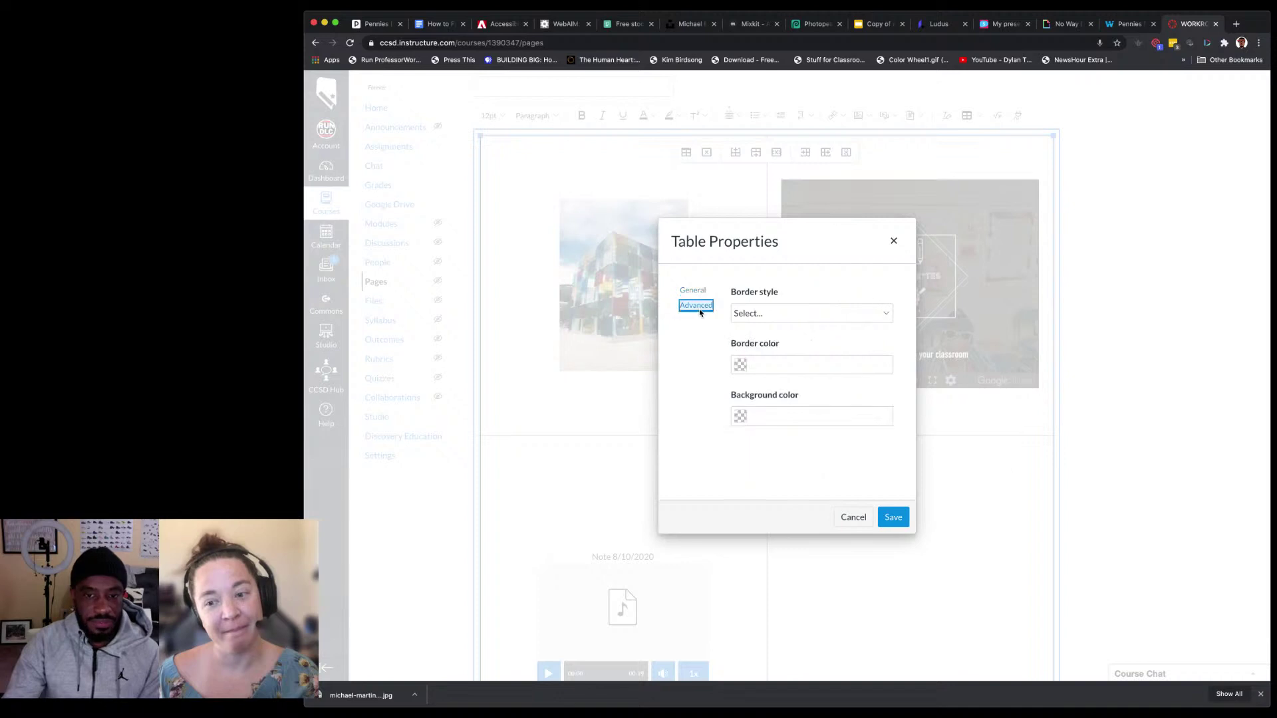
left_click(768, 318)
left_click(765, 433)
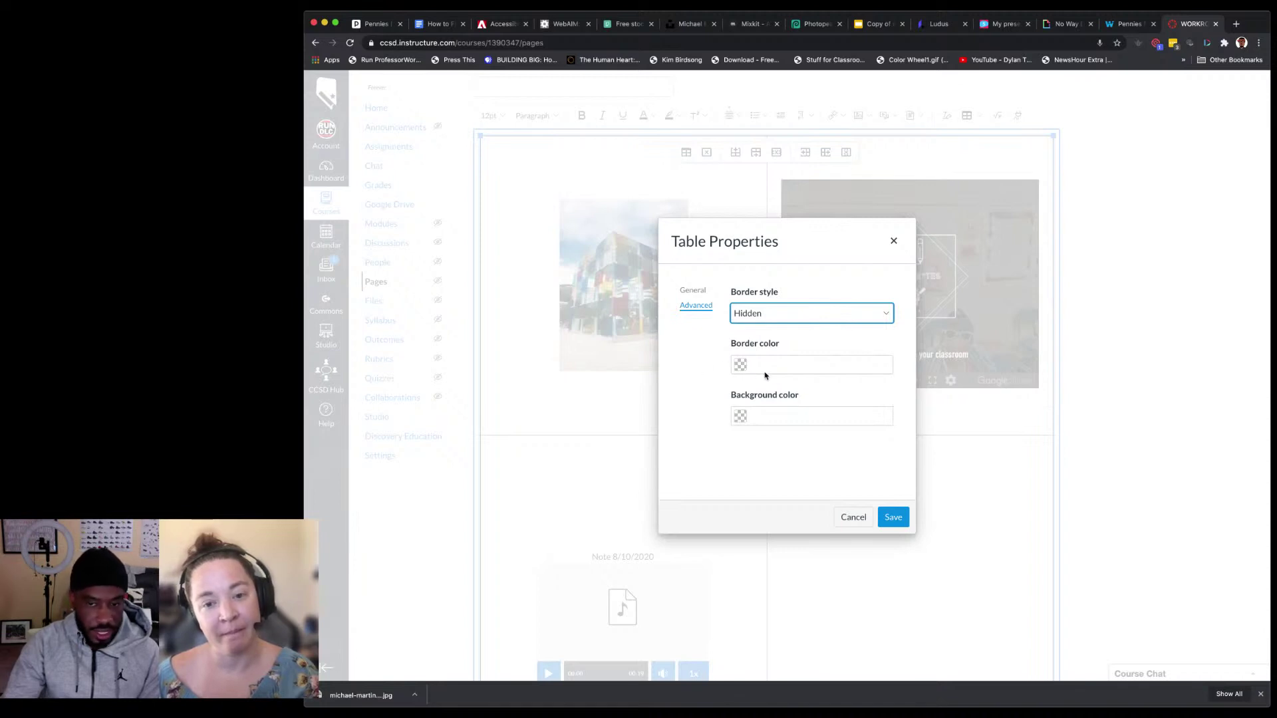
left_click(893, 517)
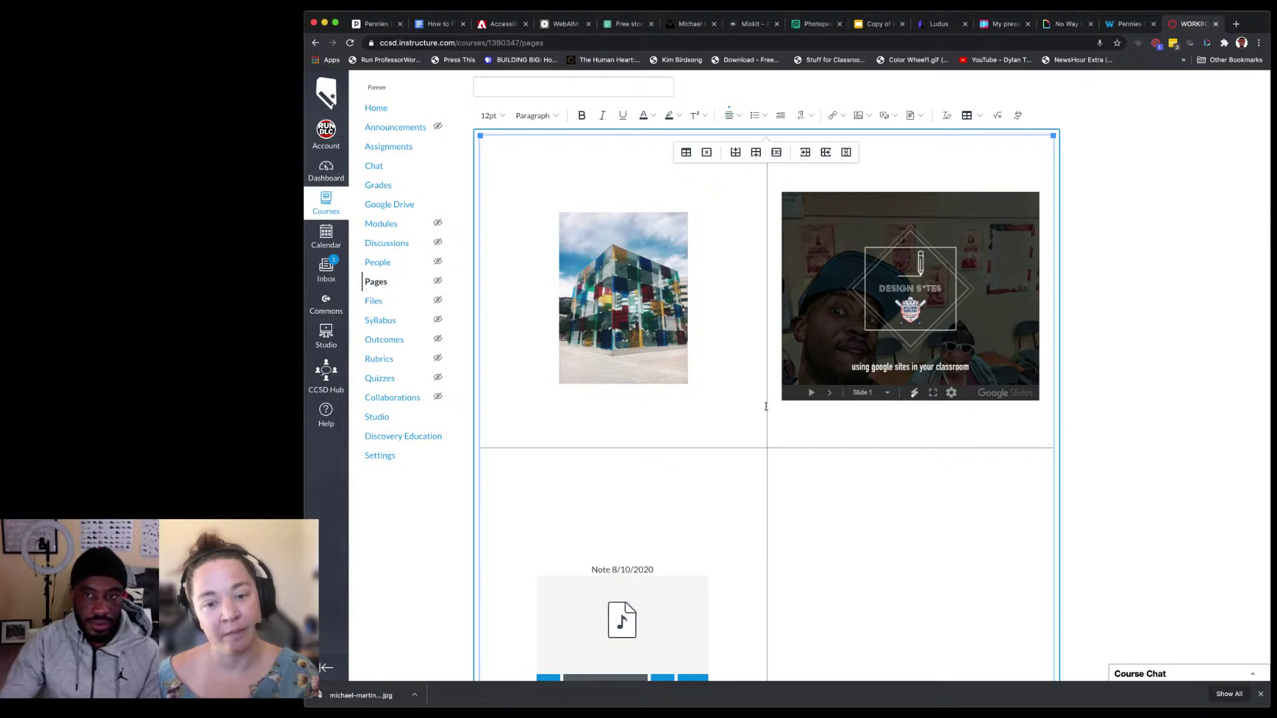
Step: Set the border style of the lower-left cell holding the audio player to Hidden and save the cell properties
left_click(980, 120)
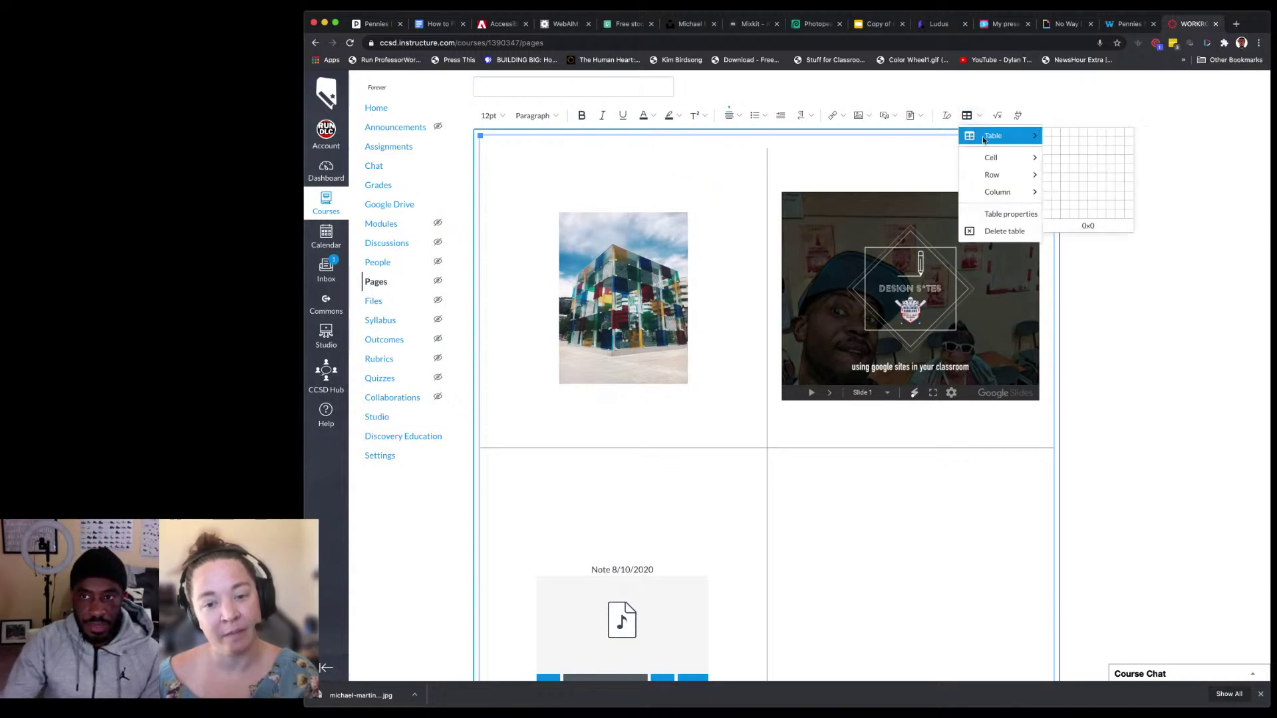
mouse_move(999, 159)
left_click(1064, 164)
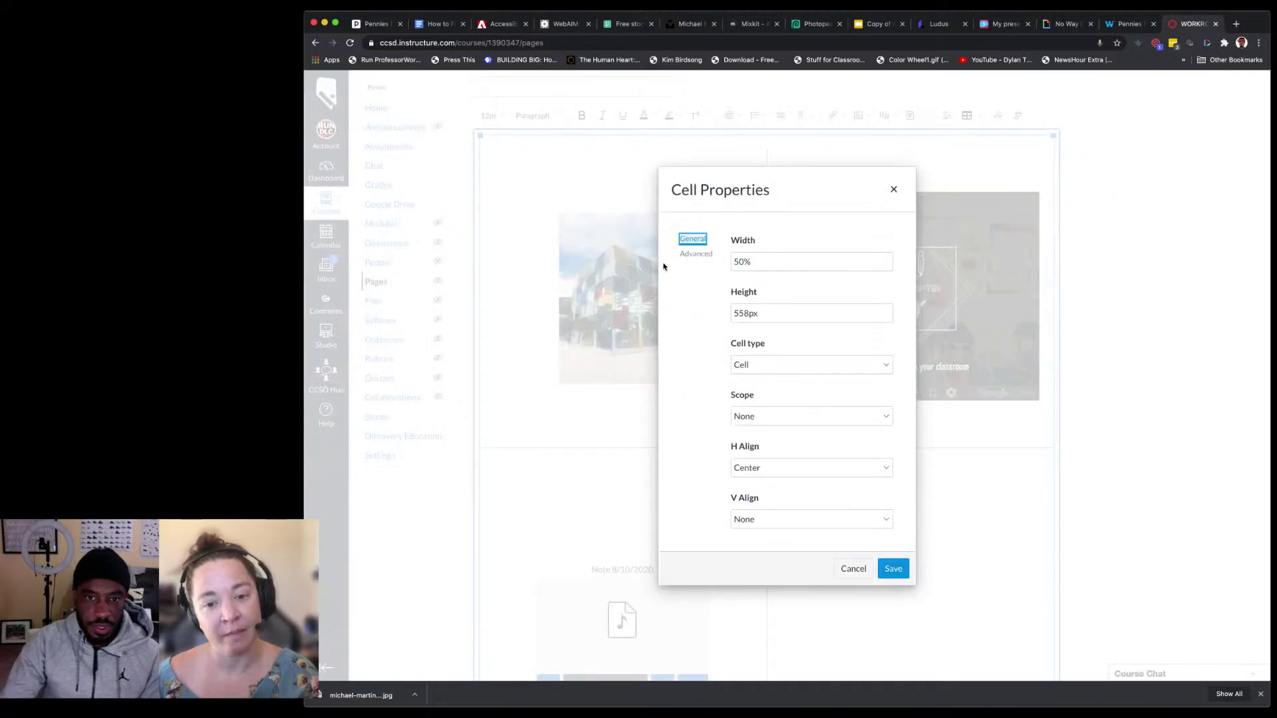
left_click(692, 253)
left_click(821, 318)
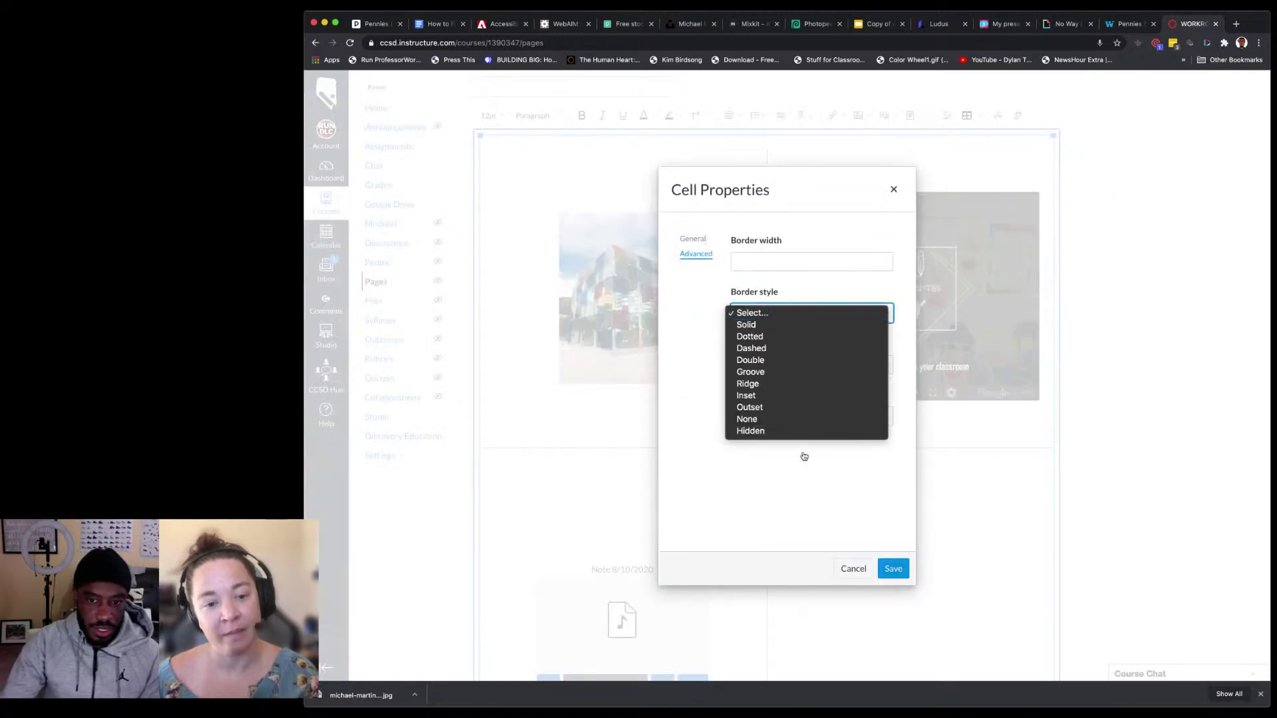
left_click(802, 432)
left_click(904, 572)
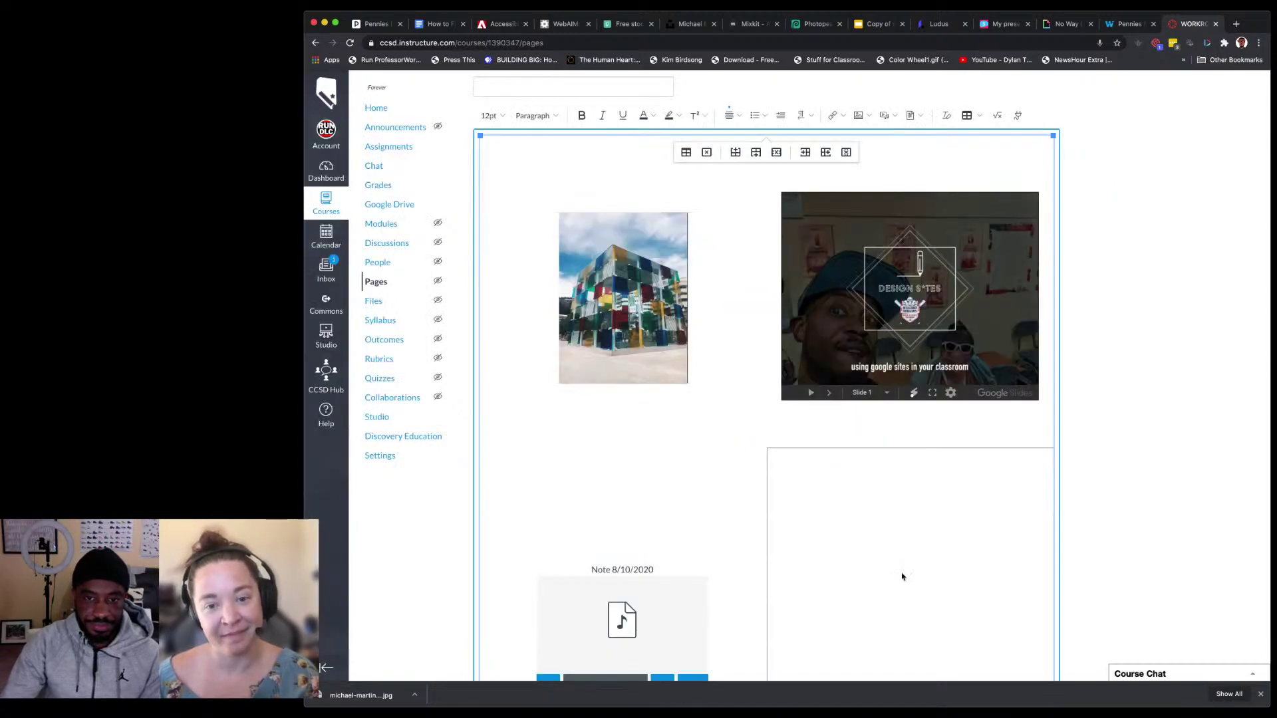
Step: Set the border style of the empty lower-right cell to Hidden, save, and review the table's layout
scroll(742, 516, "down", 5)
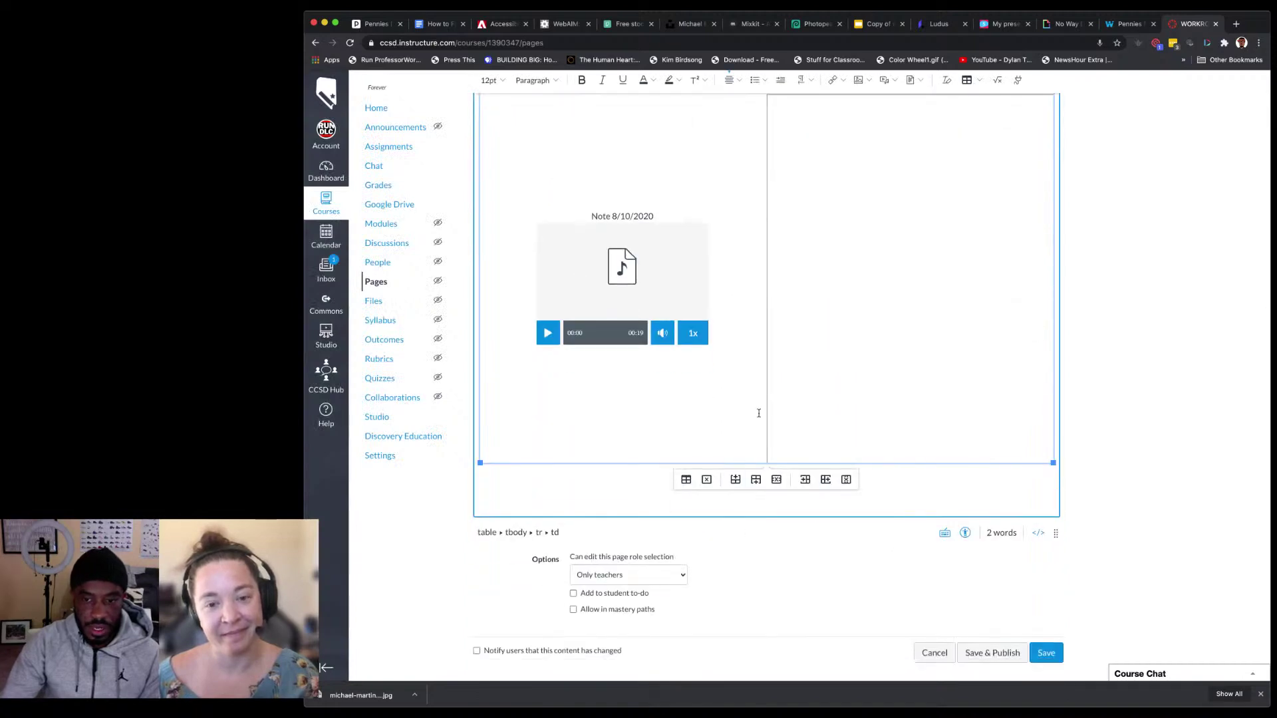
scroll(901, 445, "up", 3)
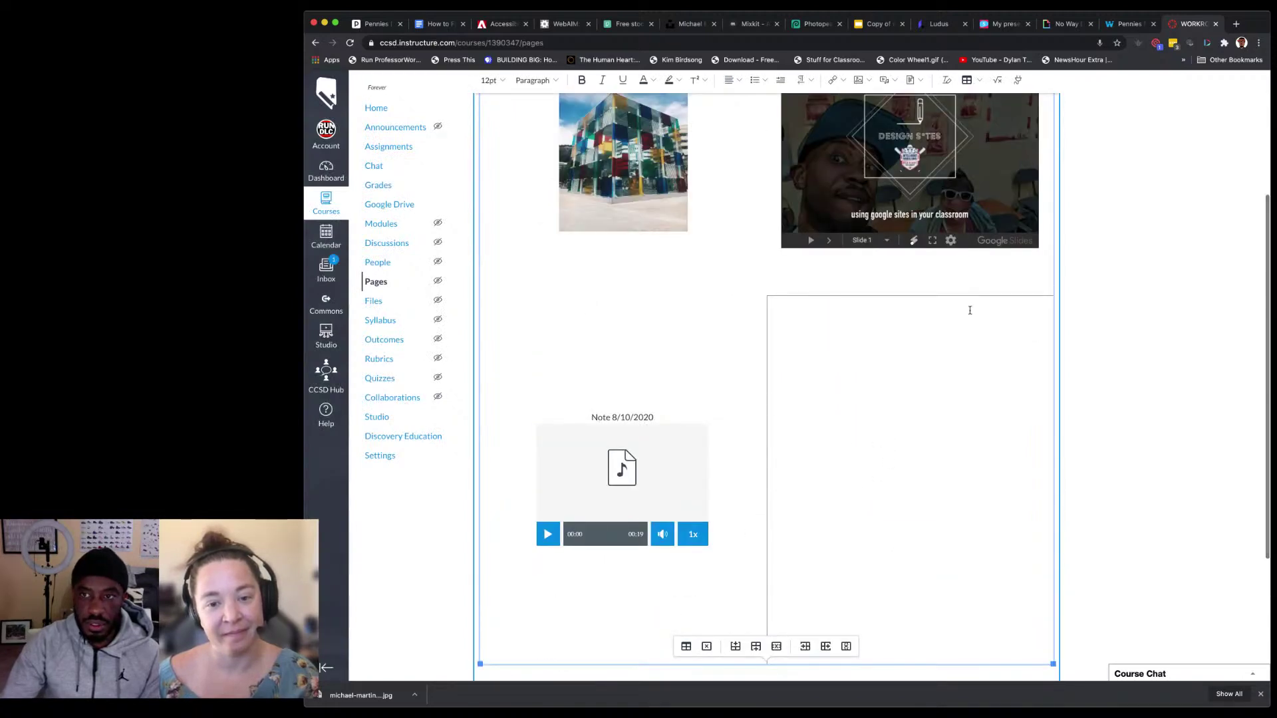
left_click(967, 80)
mouse_move(1008, 126)
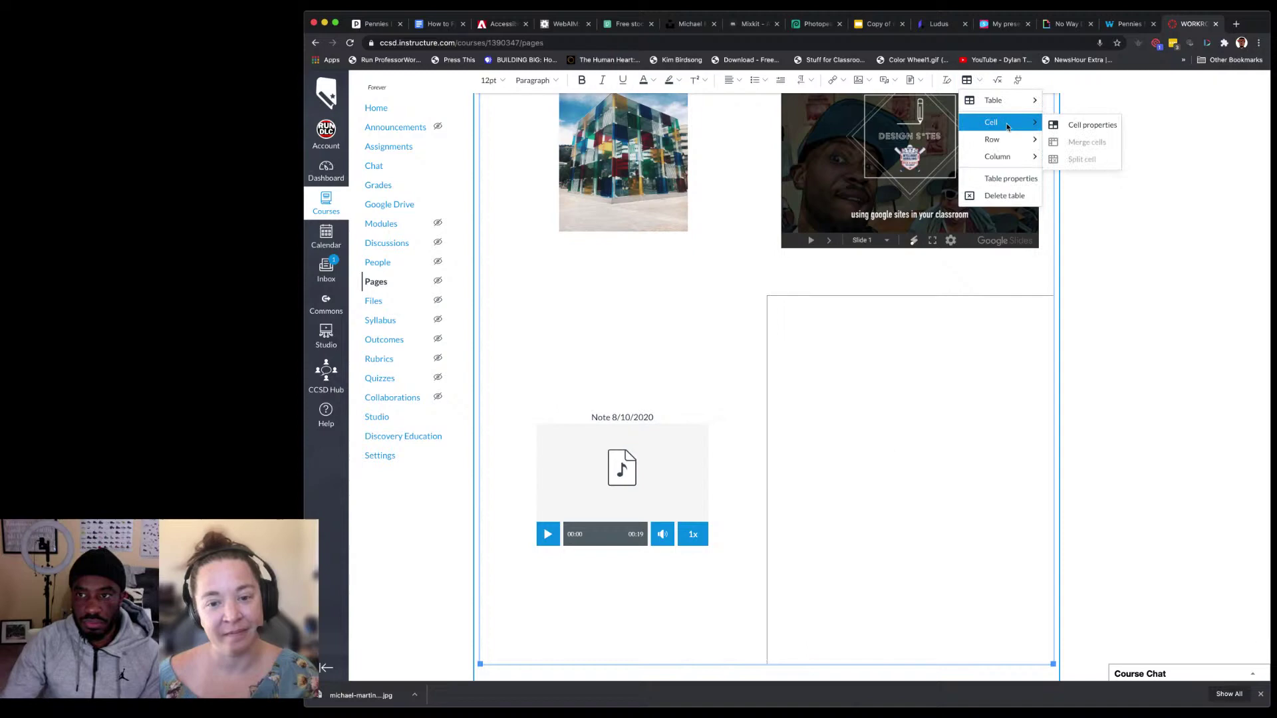
left_click(1068, 129)
left_click(695, 254)
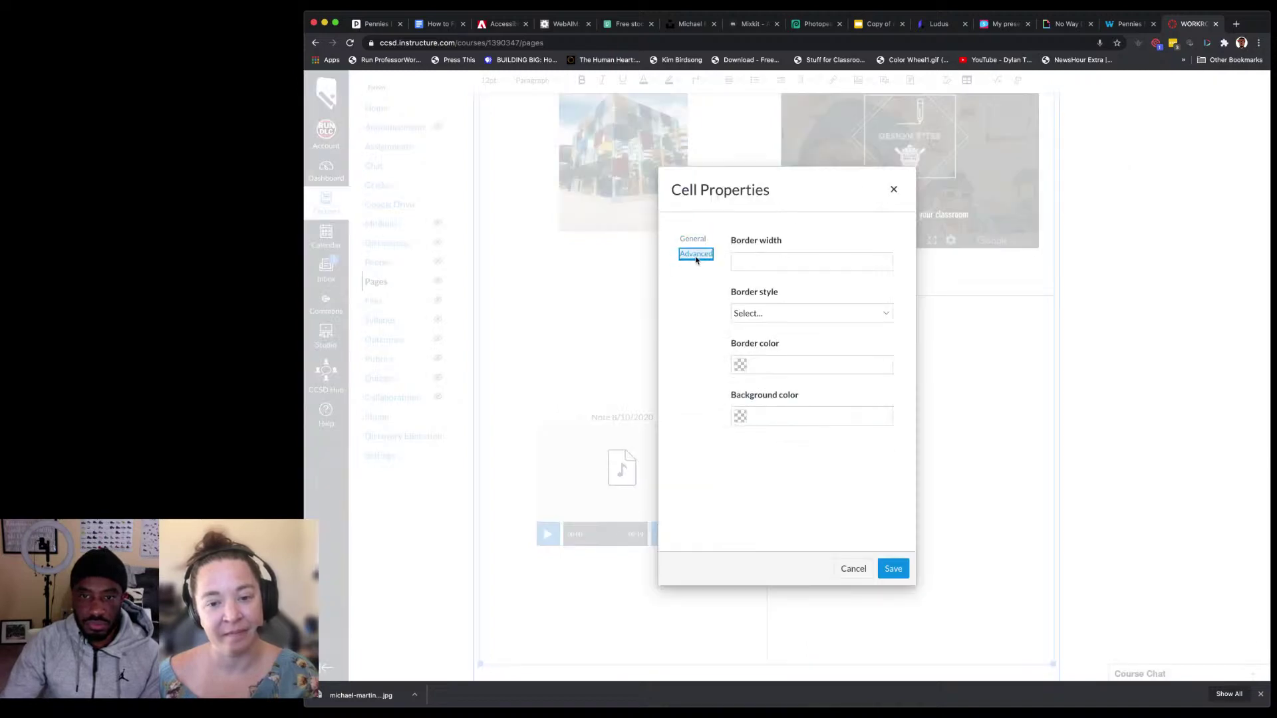
left_click(770, 314)
left_click(777, 433)
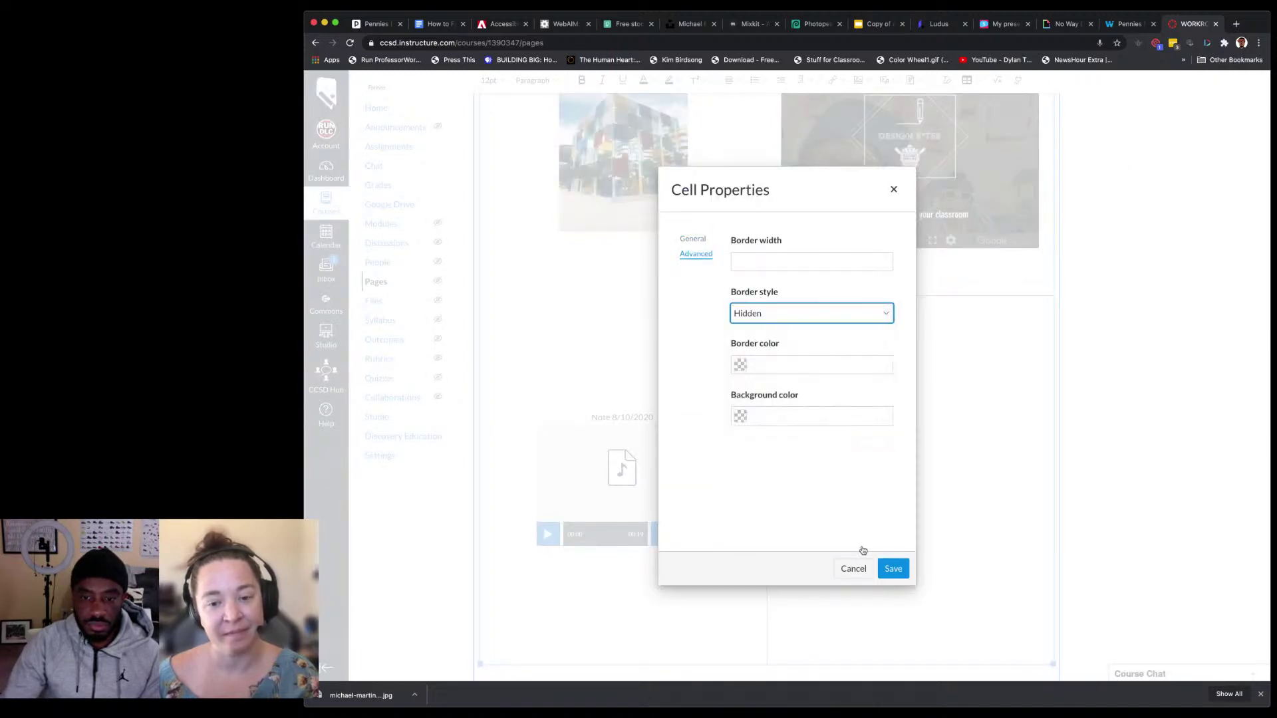
left_click(890, 569)
scroll(750, 372, "up", 2)
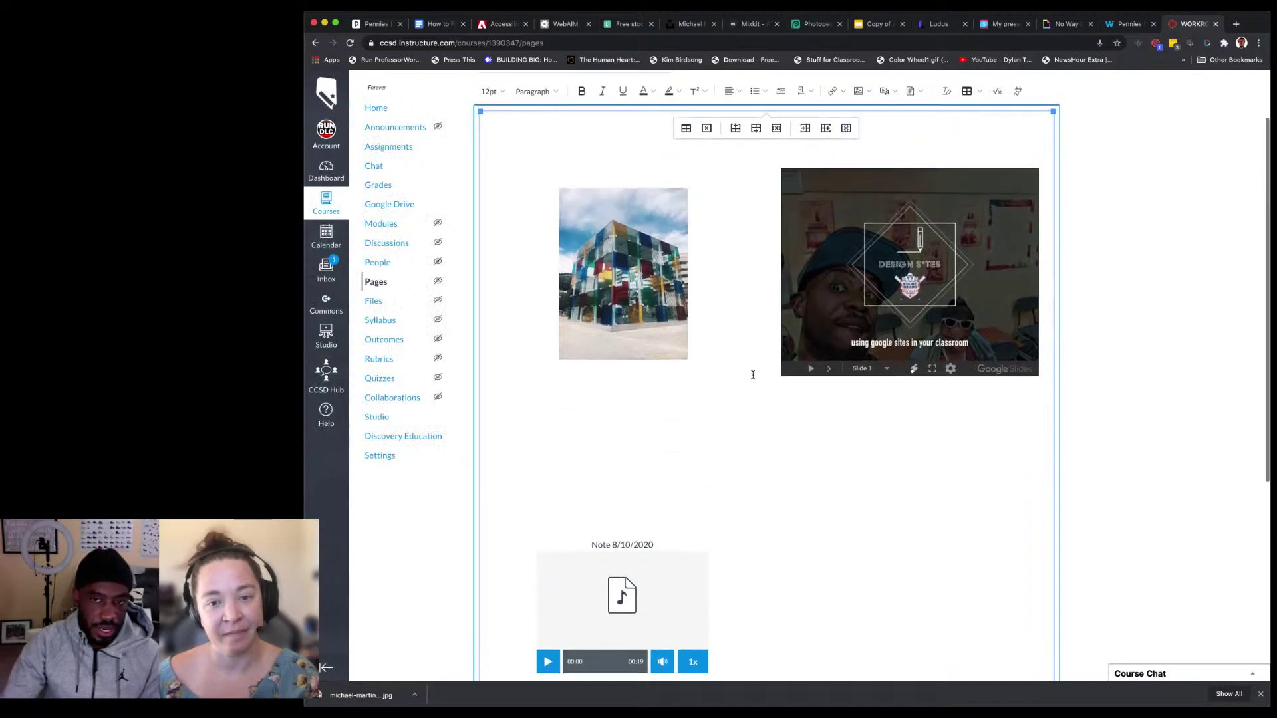
scroll(753, 374, "down", 2)
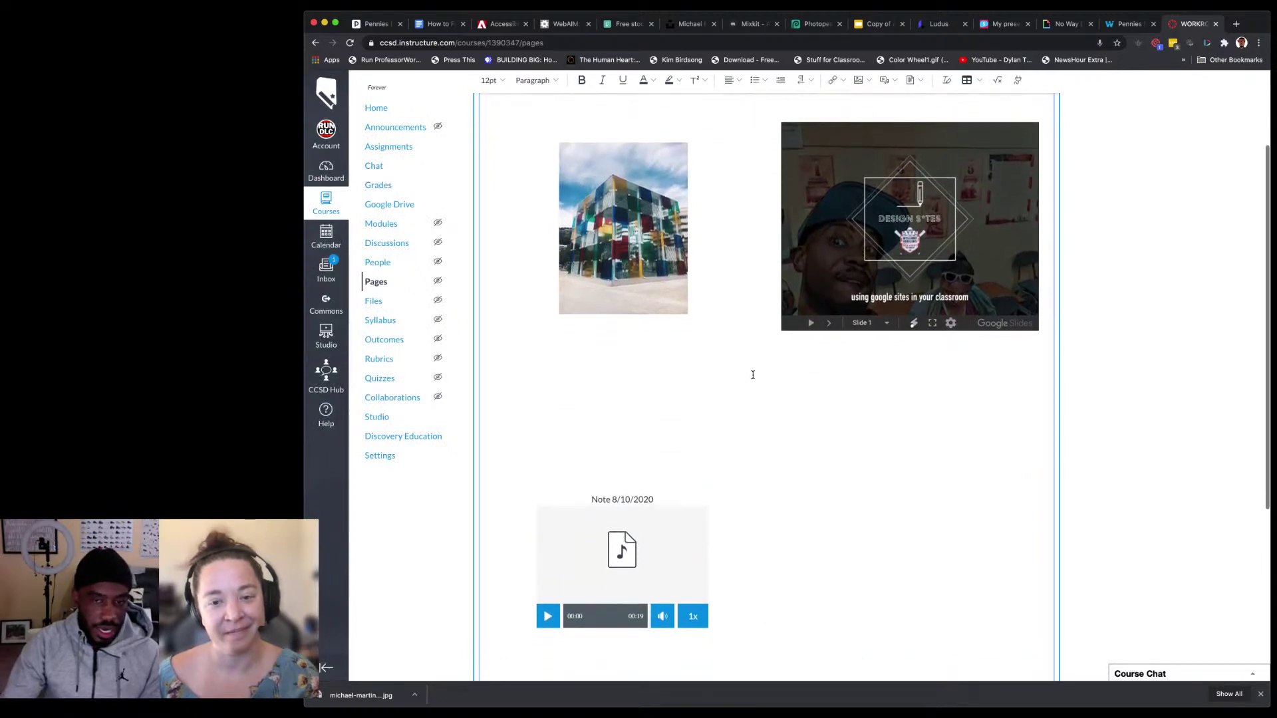
scroll(752, 375, "down", 2)
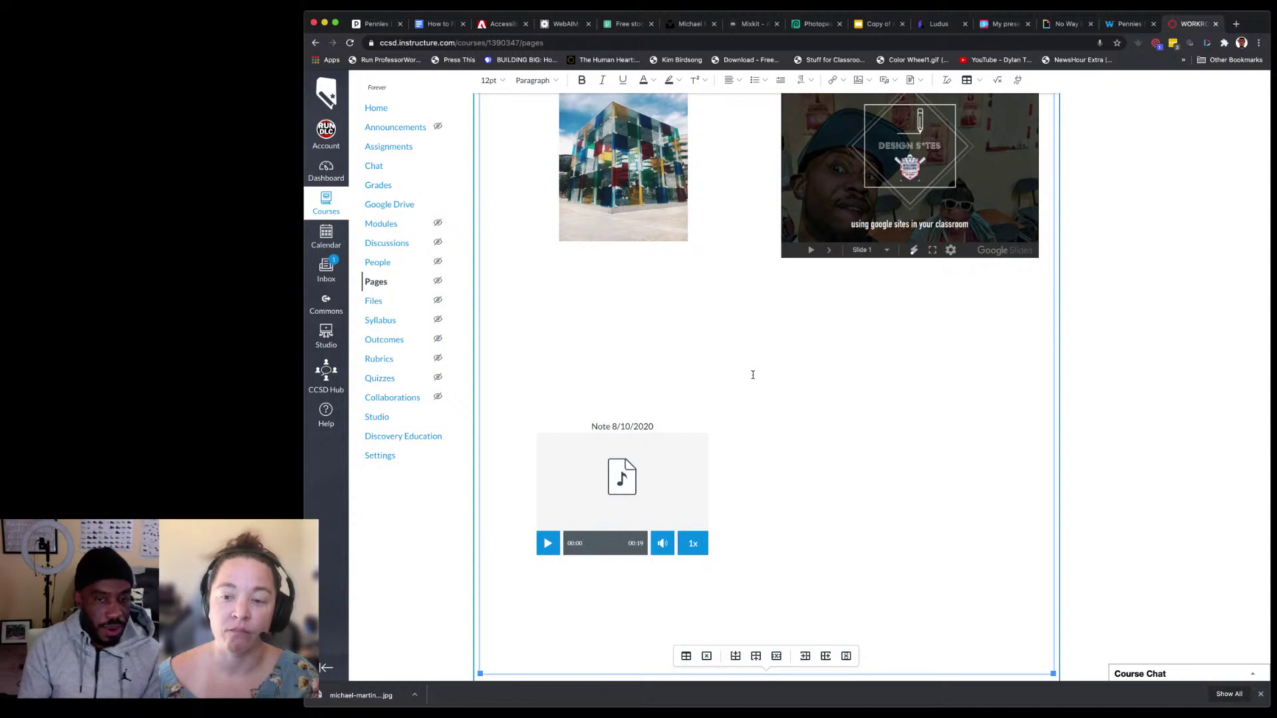
Step: Switch to the Google Slides presentation, reopen its Publish to the web settings, and view the slide size options for embedding
scroll(753, 375, "up", 5)
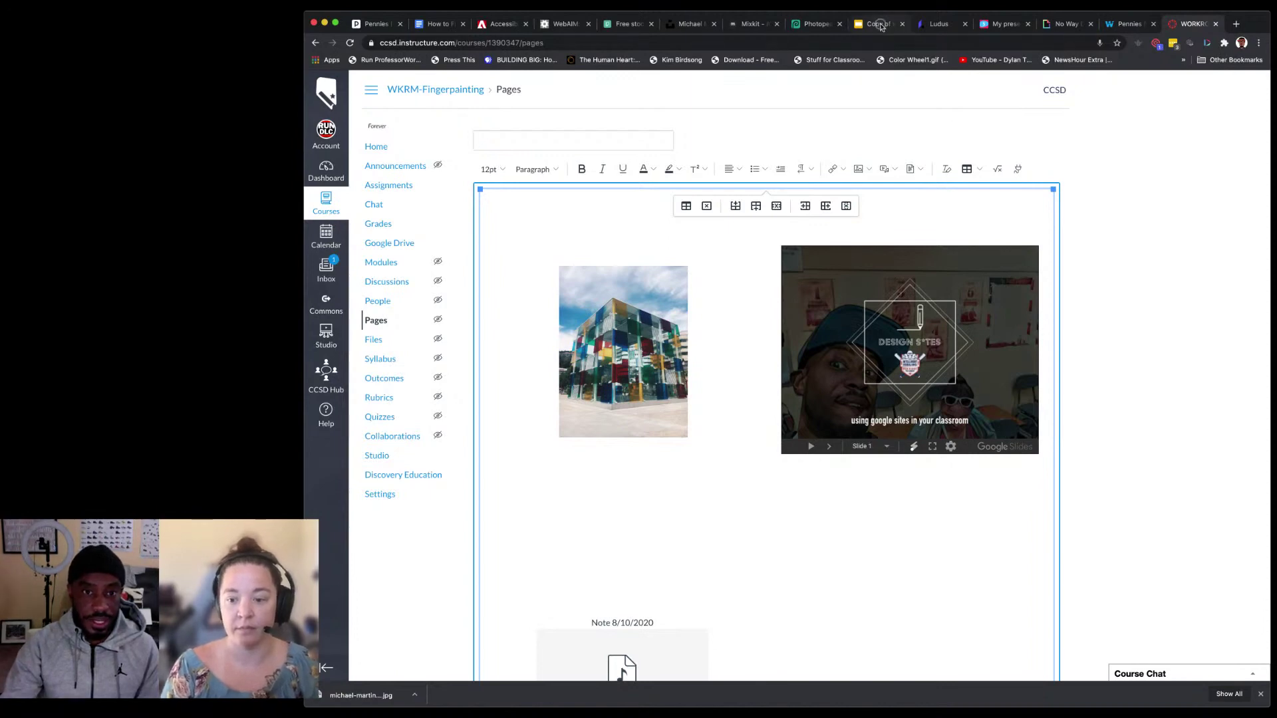
left_click(880, 25)
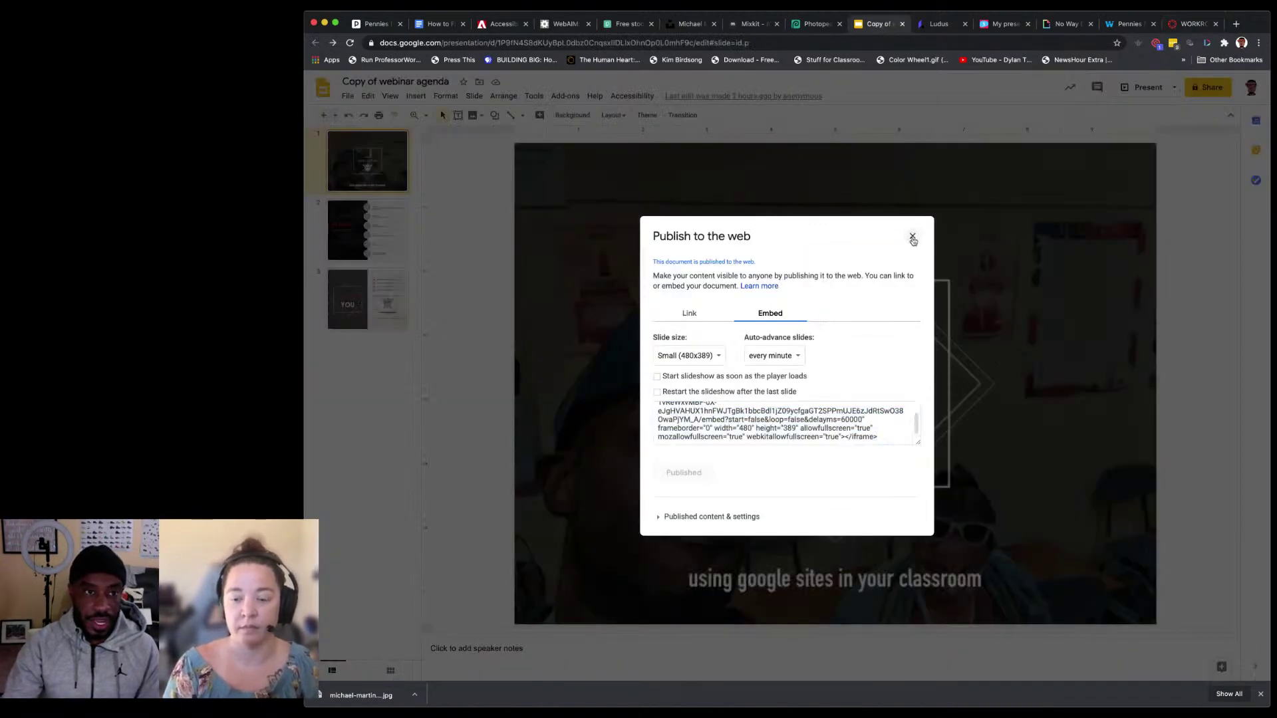
left_click(912, 237)
left_click(348, 95)
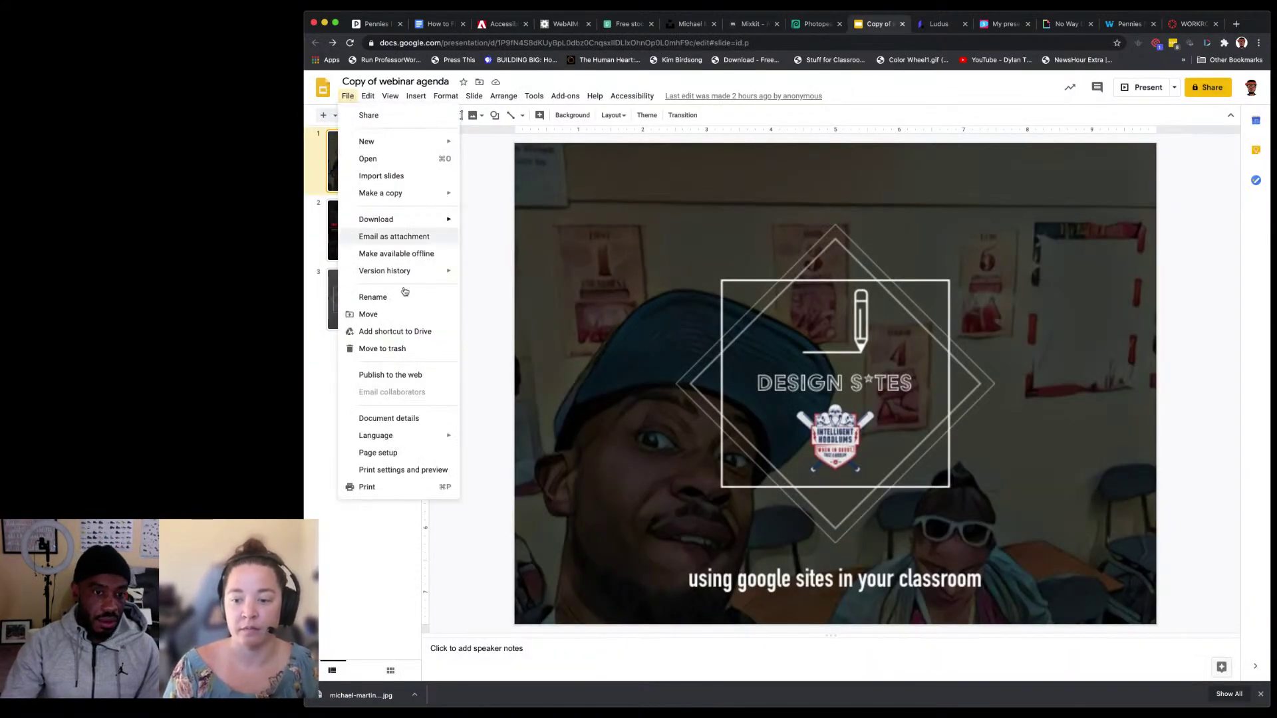
left_click(372, 376)
left_click(771, 283)
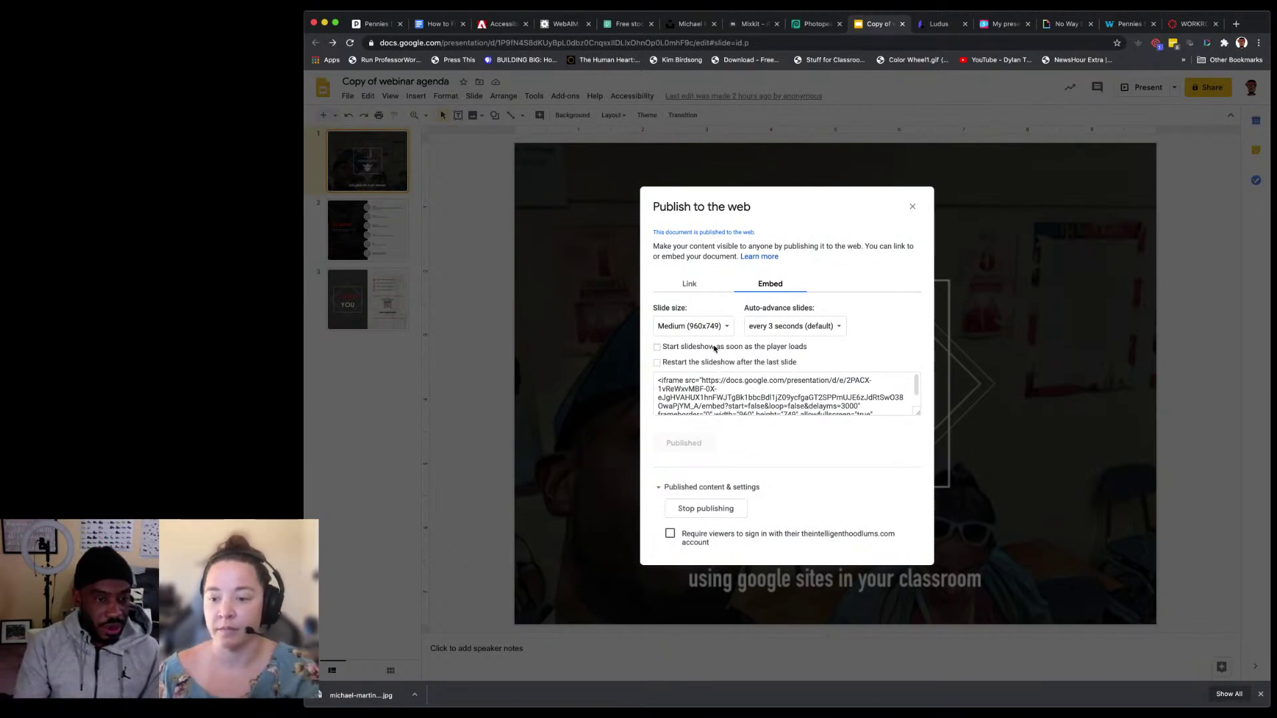
left_click(718, 329)
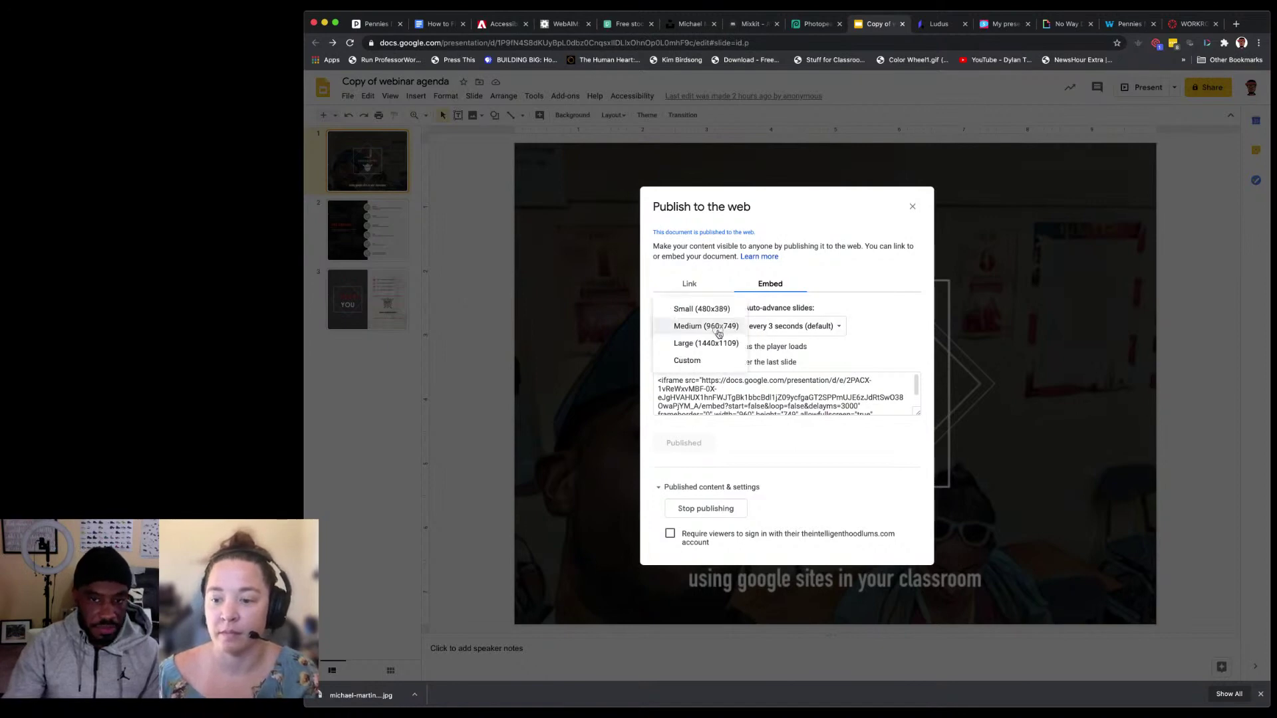
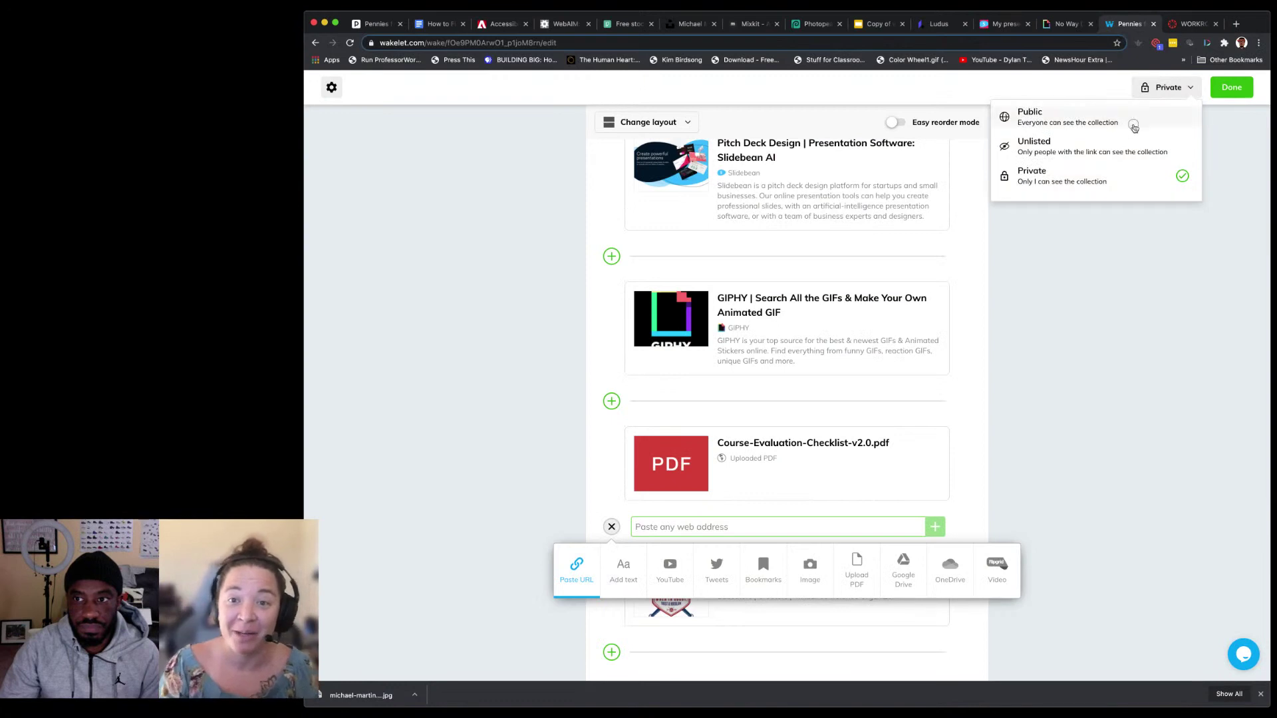
Step: Set the Wakelet collection's visibility to Unlisted and finish editing it
left_click(1134, 126)
left_click(1165, 97)
left_click(1163, 146)
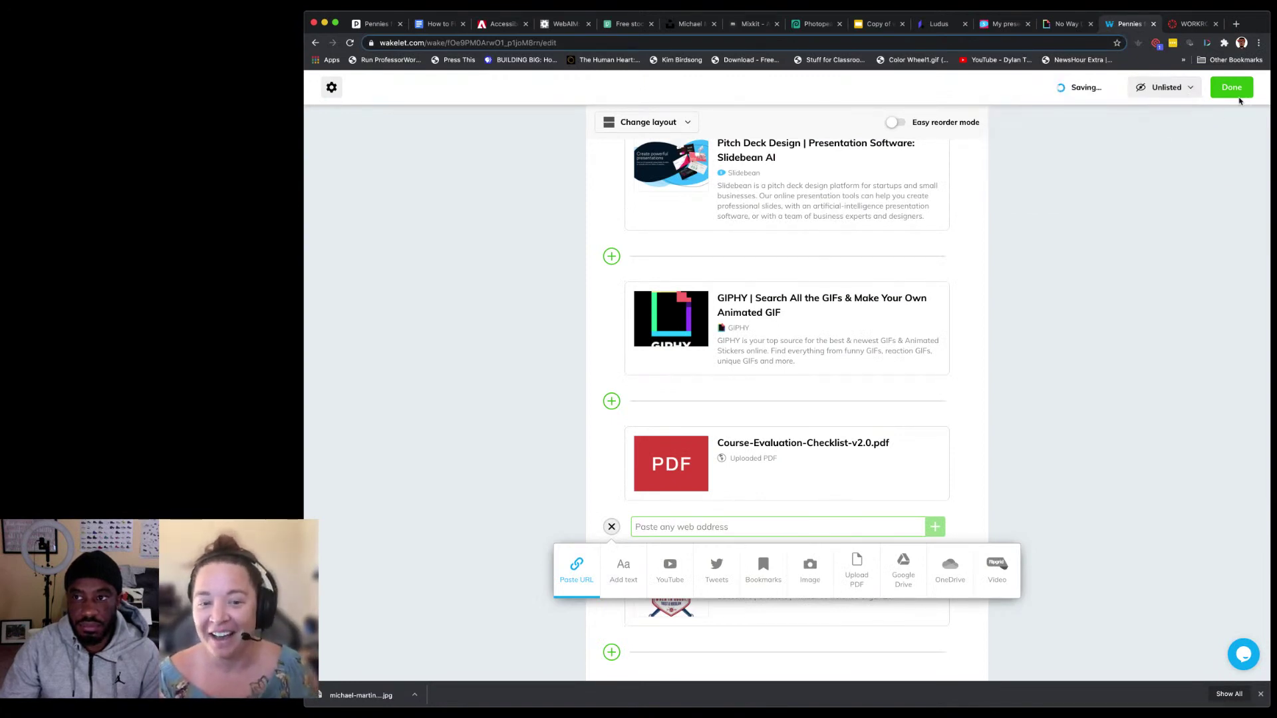
left_click(1231, 87)
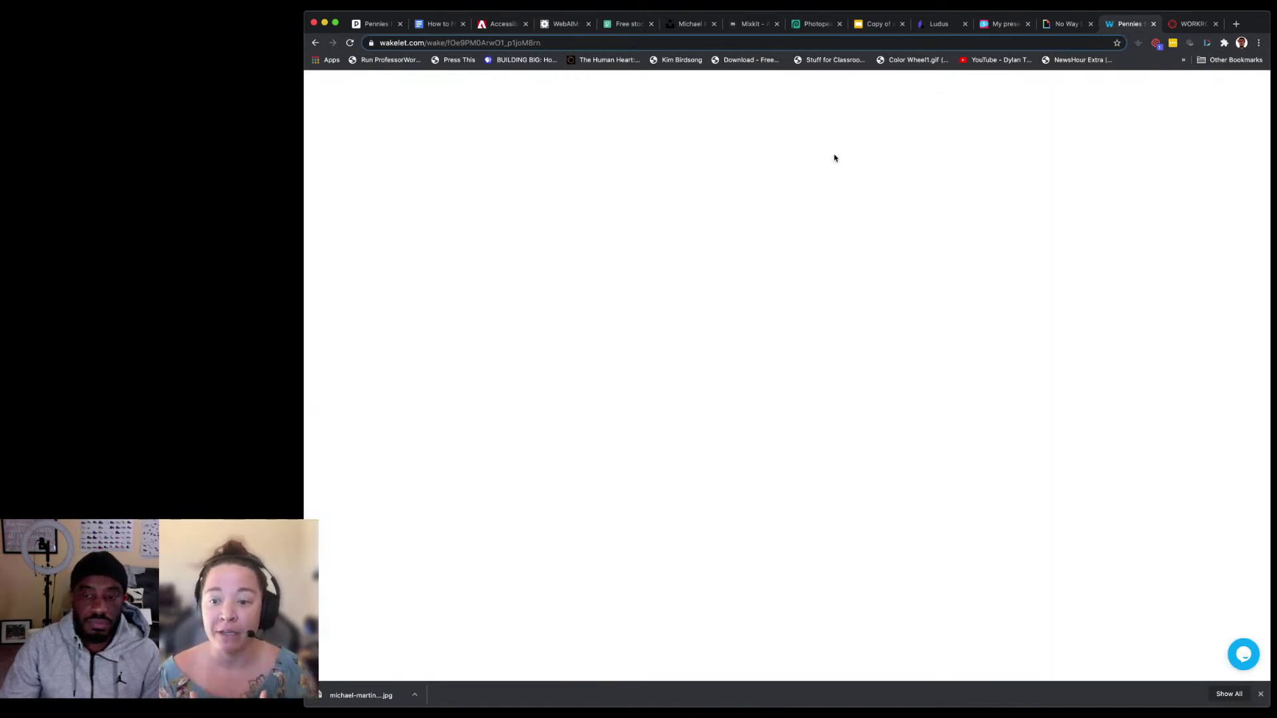
Step: Open the sharing options of the Pennies for Picasso collection and copy its link
left_click(665, 118)
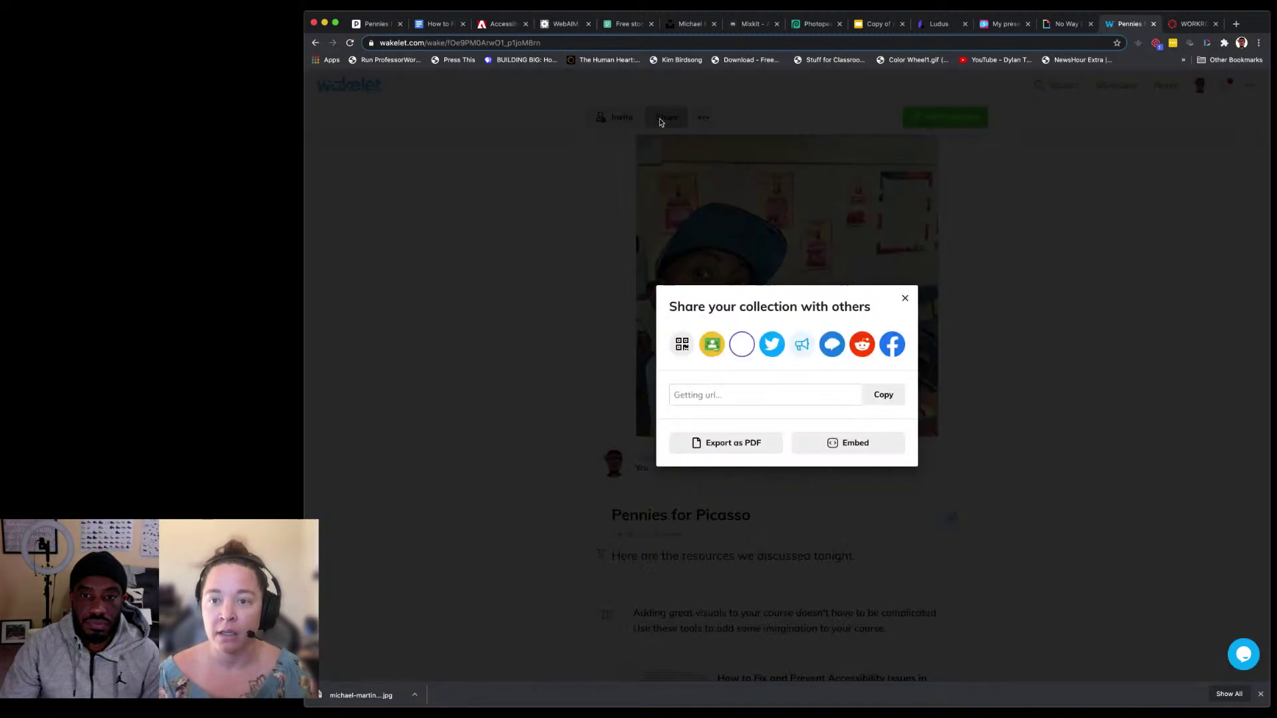
left_click(883, 395)
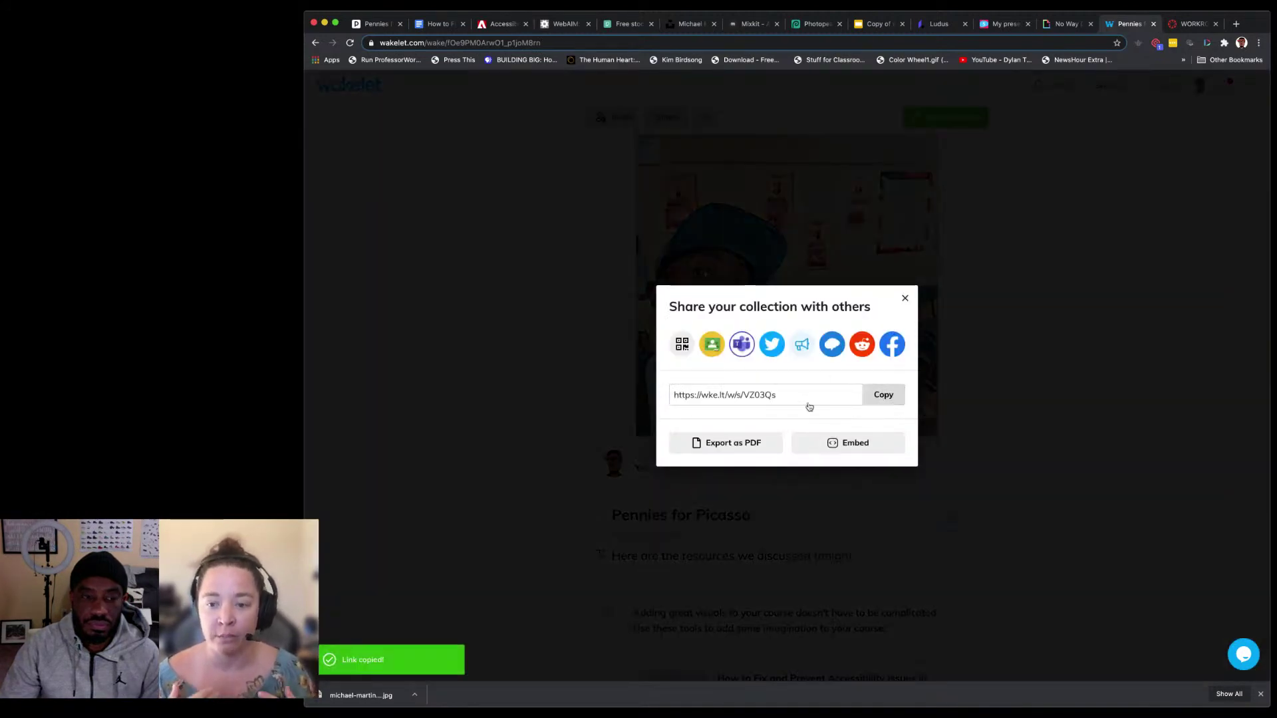
left_click(229, 443)
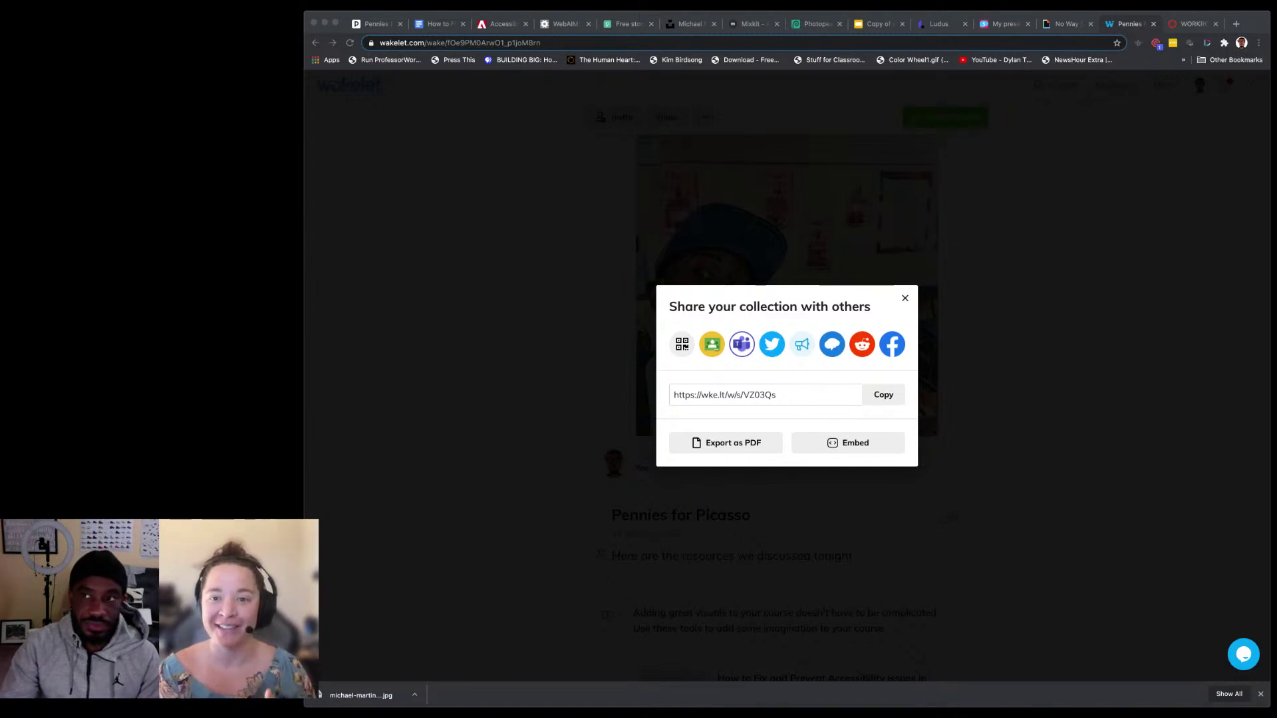
Step: Switch back to the Canvas page containing the table
left_click(1193, 24)
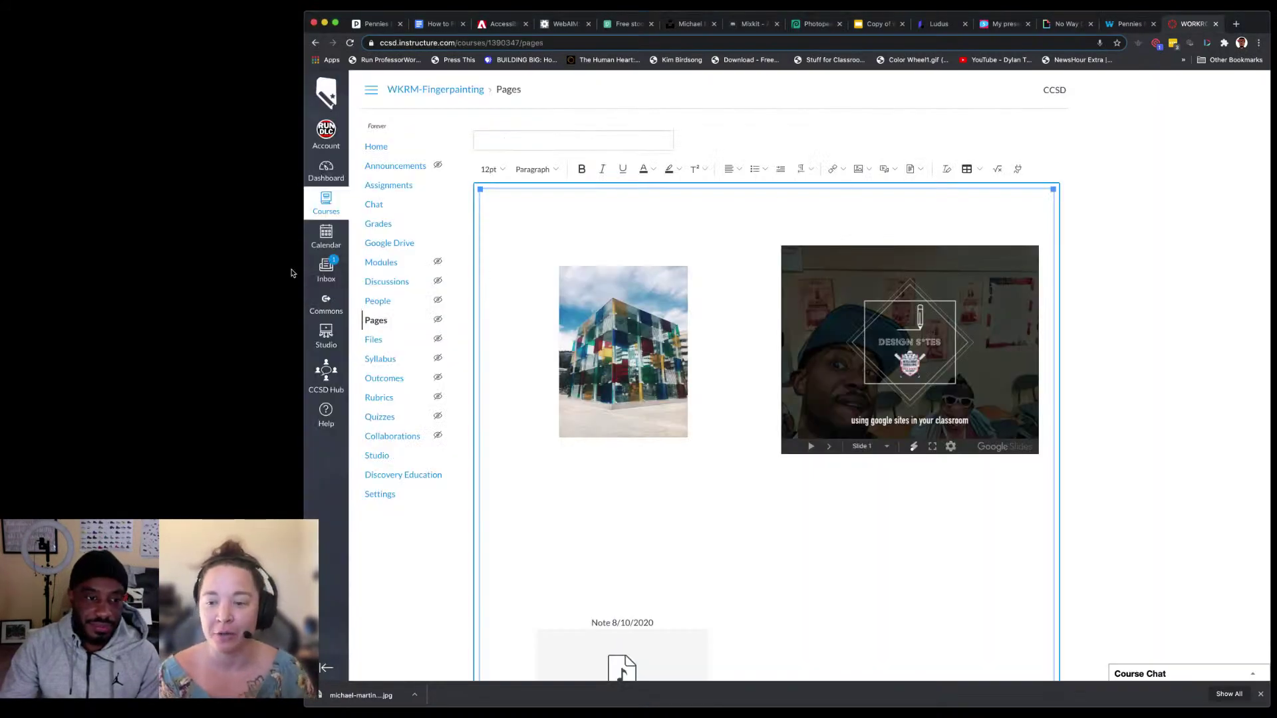
left_click(293, 273)
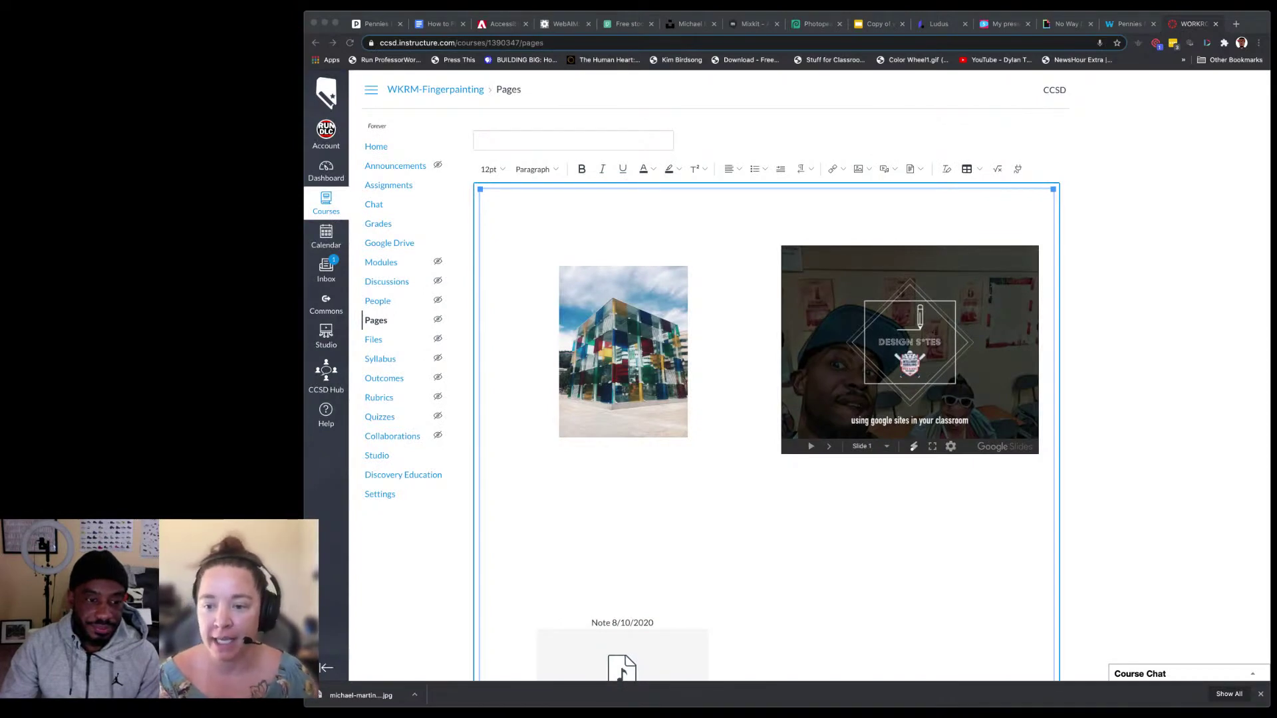